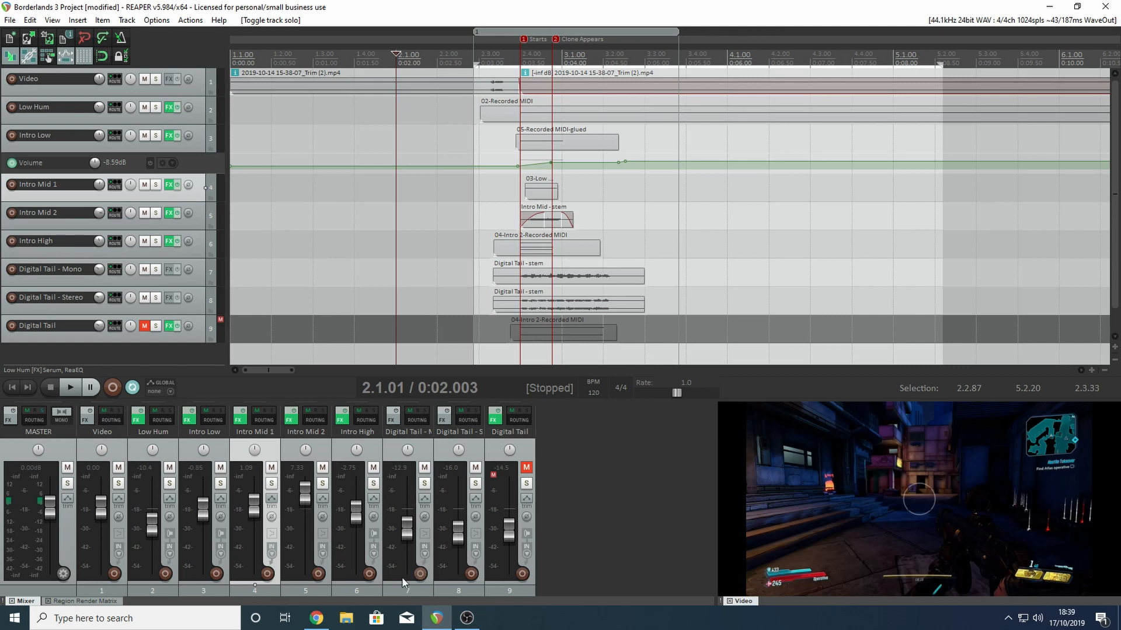
- Switch to Chrome and review the FMOD Skype Lessons booking page on the Scott Game Sounds site
{"action": "left_click", "coordinate": [315, 618]}
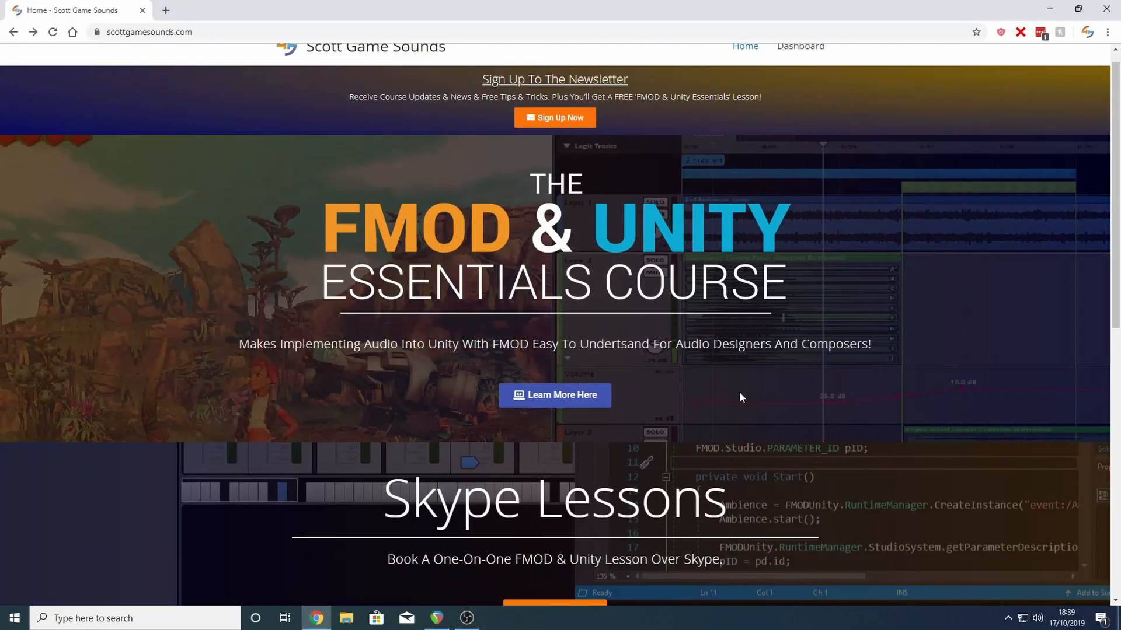
{"action": "scroll", "coordinate": [738, 391], "scroll_direction": "down", "scroll_amount": 2}
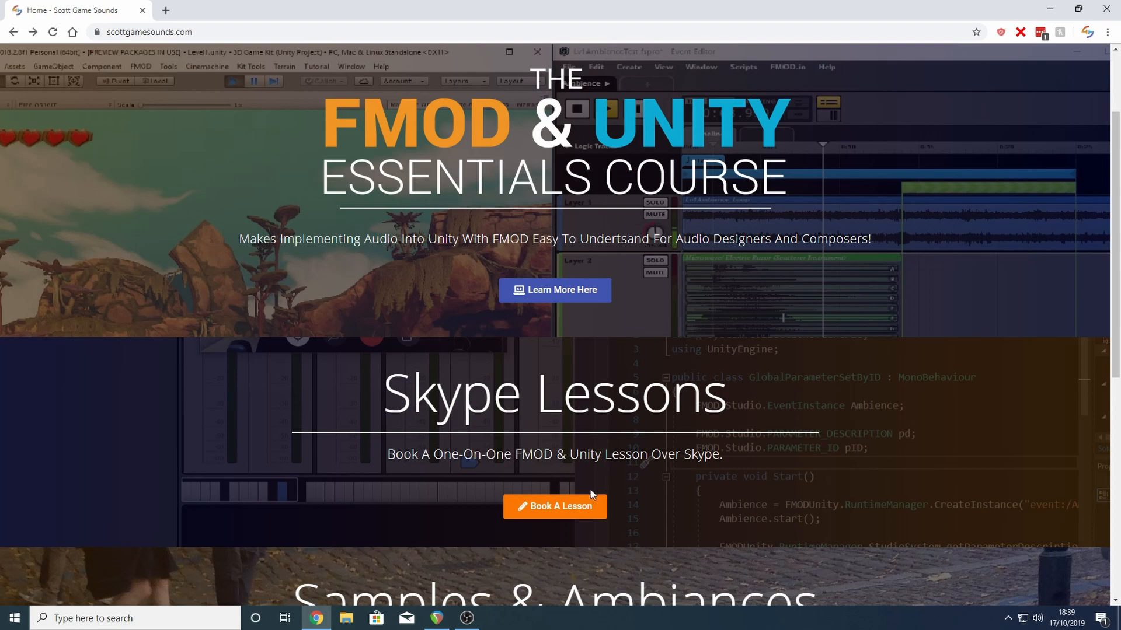
{"action": "left_click", "coordinate": [560, 506]}
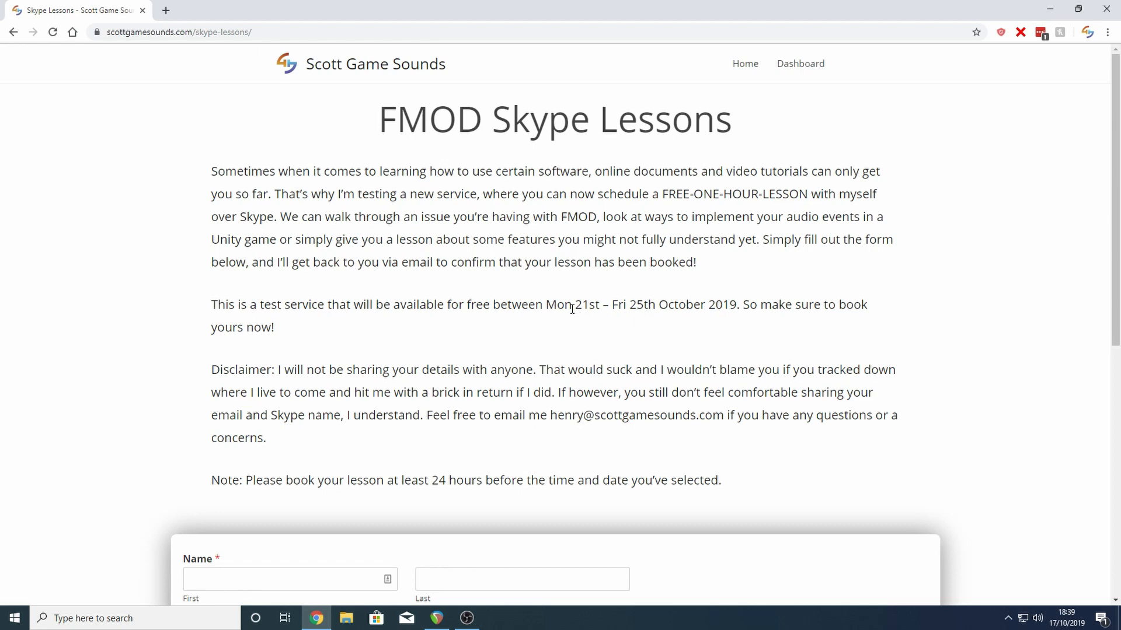
{"action": "scroll", "coordinate": [925, 324], "scroll_direction": "down", "scroll_amount": 6}
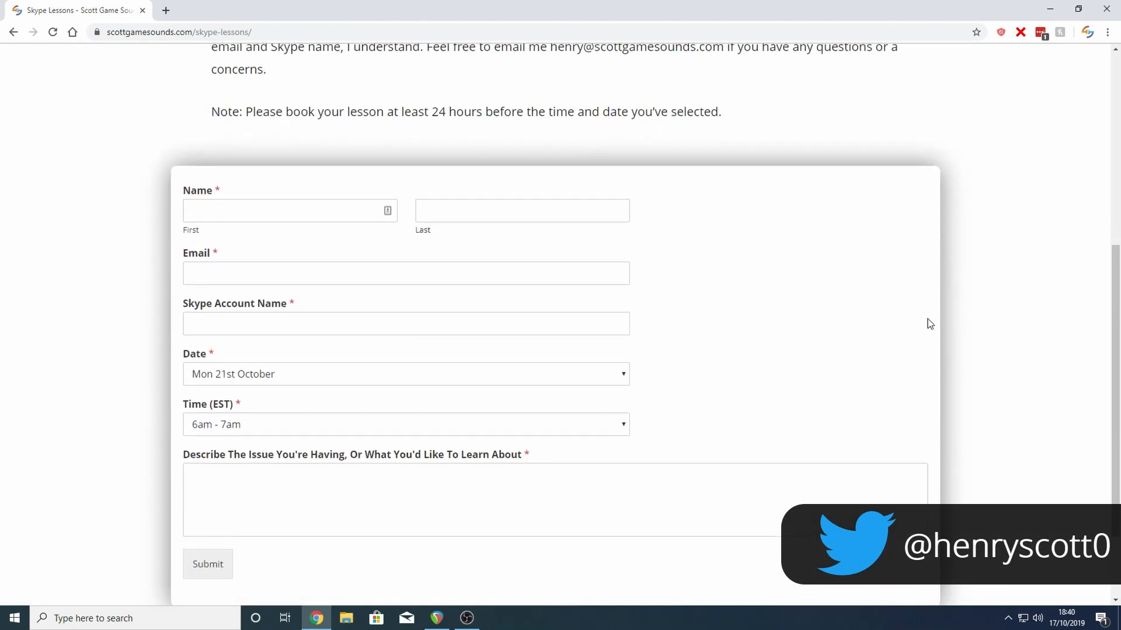
{"action": "scroll", "coordinate": [930, 324], "scroll_direction": "up", "scroll_amount": 5}
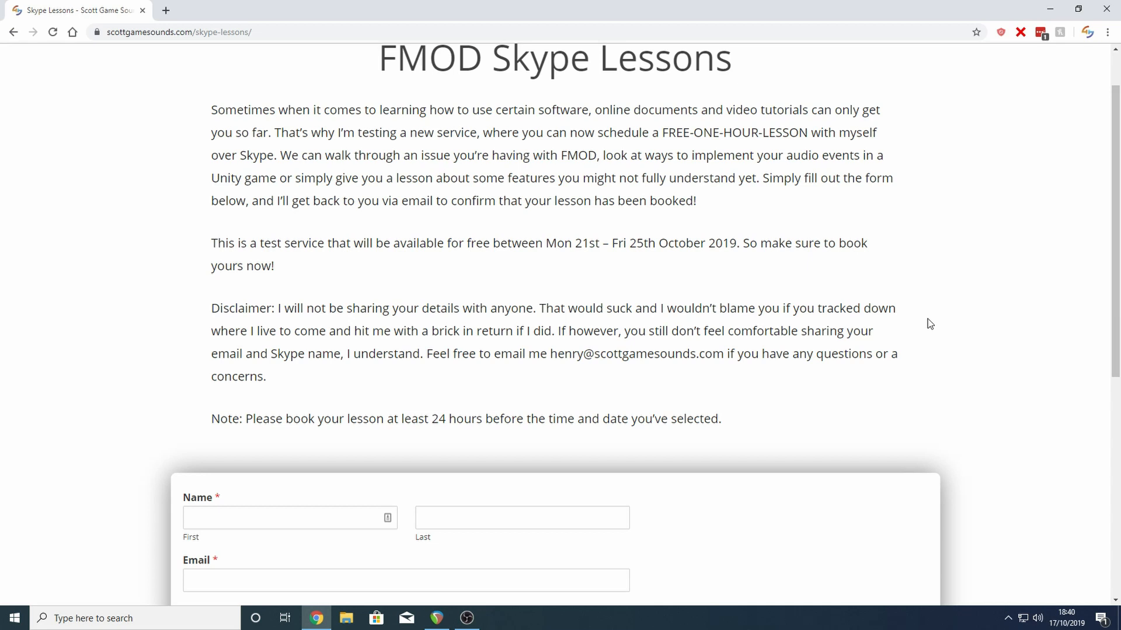
{"action": "scroll", "coordinate": [928, 320], "scroll_direction": "up", "scroll_amount": 1}
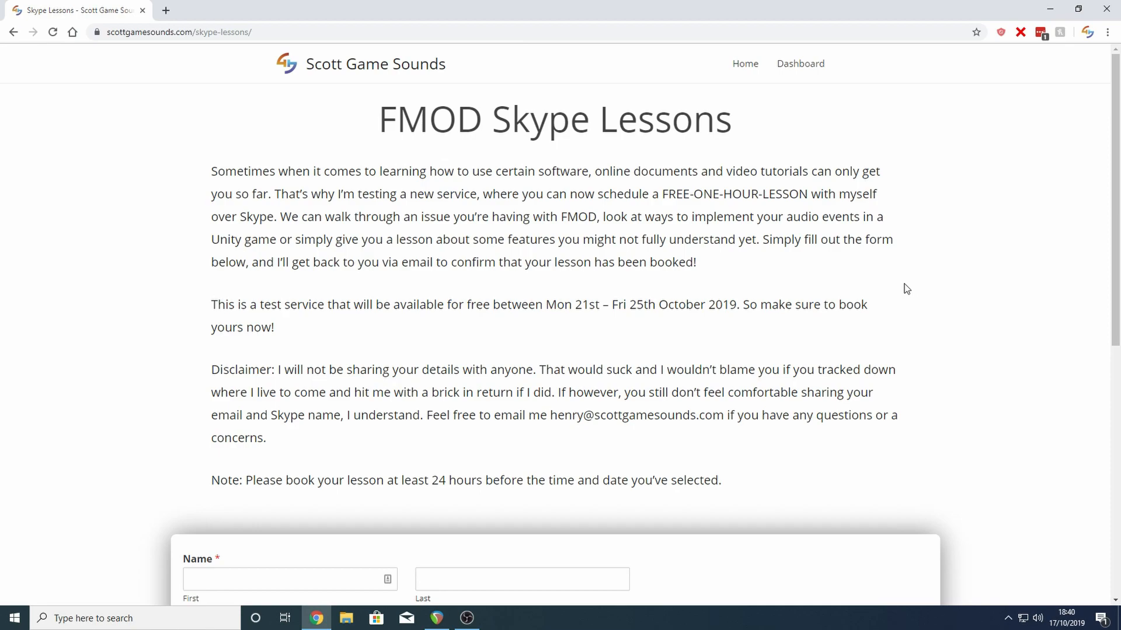
- Return to the site's home page and open the Samples & Ambiances downloads page
{"action": "key", "text": "alt+Left"}
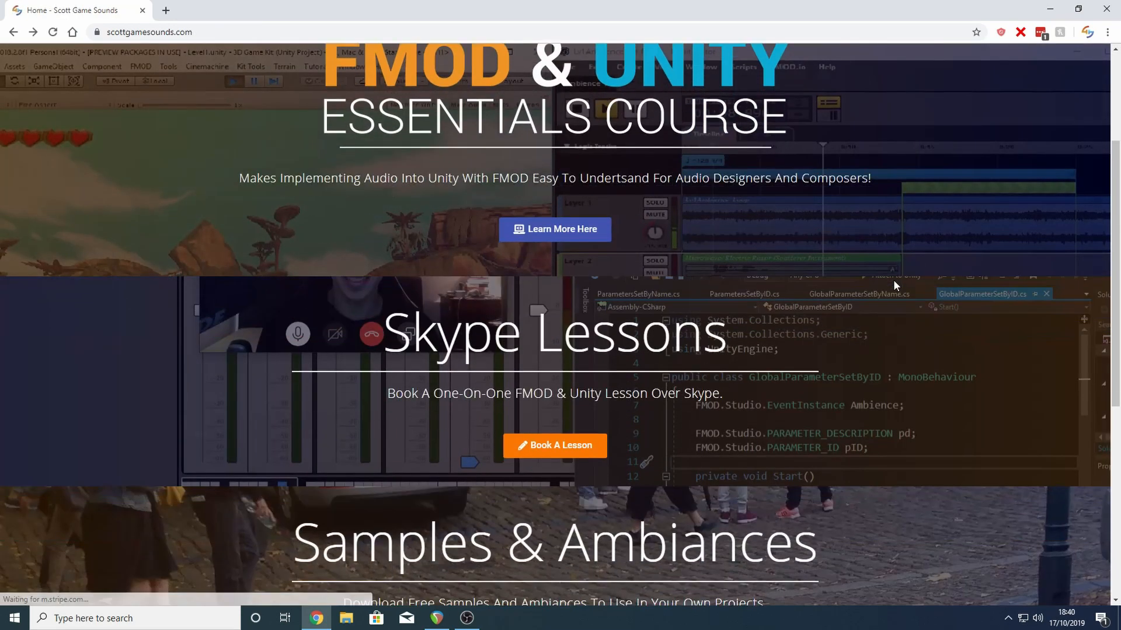
{"action": "scroll", "coordinate": [893, 279], "scroll_direction": "down", "scroll_amount": 4}
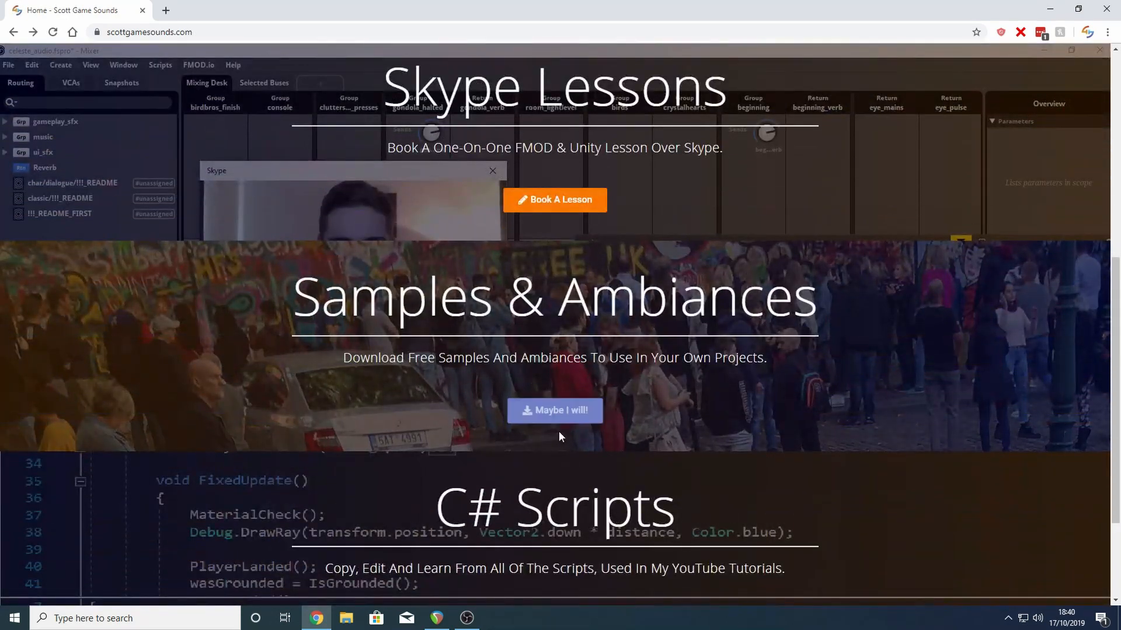
{"action": "left_click", "coordinate": [544, 415]}
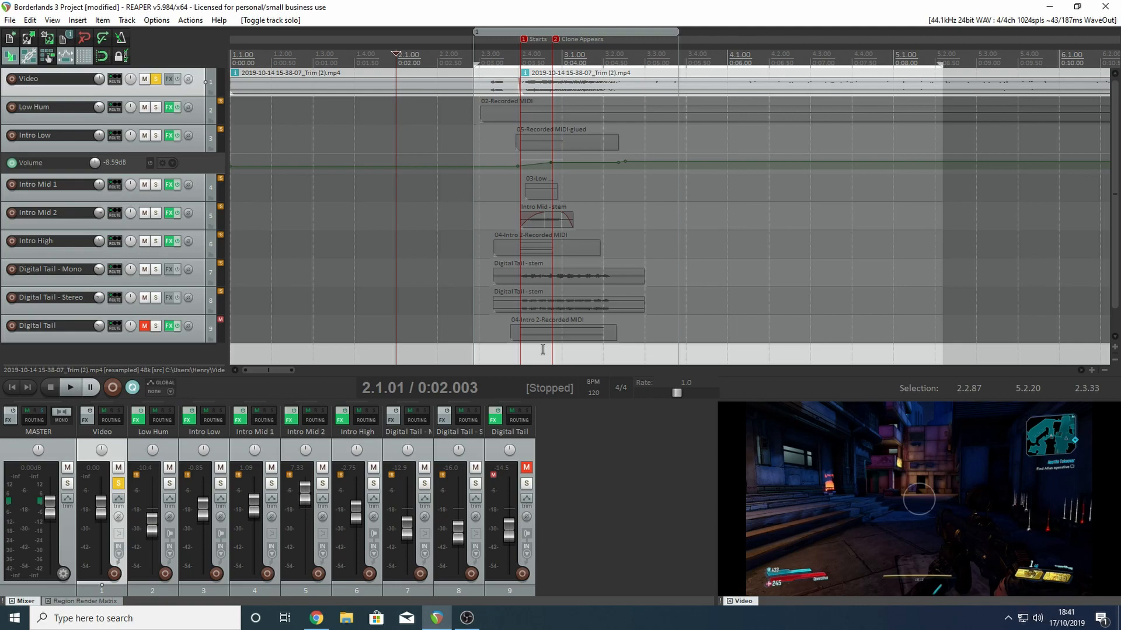
- Inspect the Serum synth in the Low Hum track's effects chain and close the chain window
{"action": "left_click", "coordinate": [169, 108]}
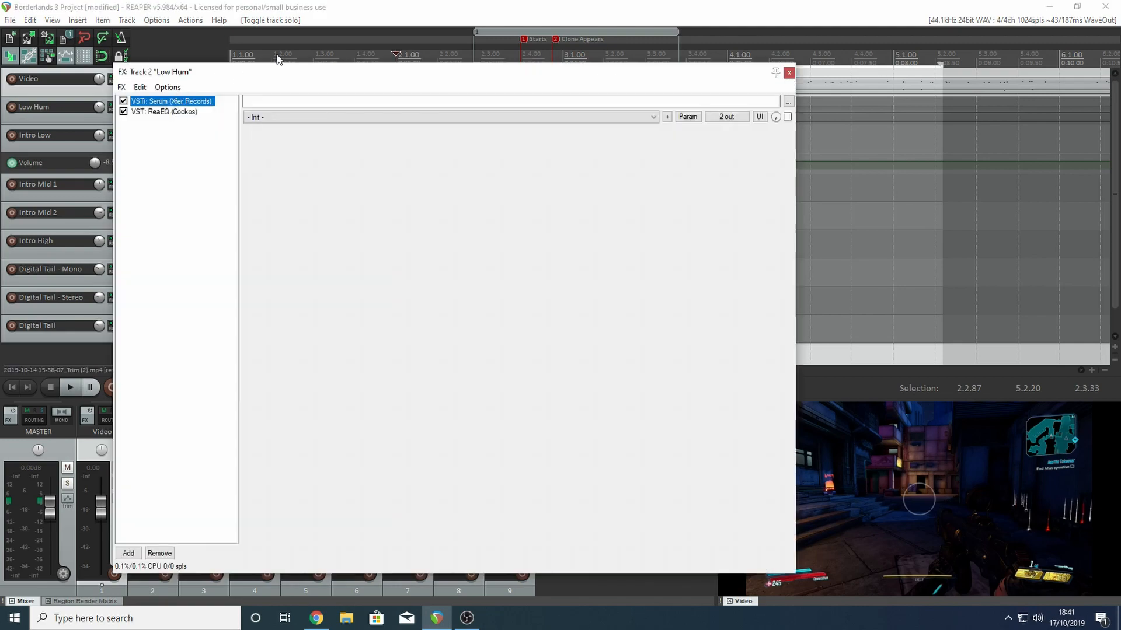
{"action": "left_click_drag", "start_coordinate": [565, 84], "coordinate": [636, 88]}
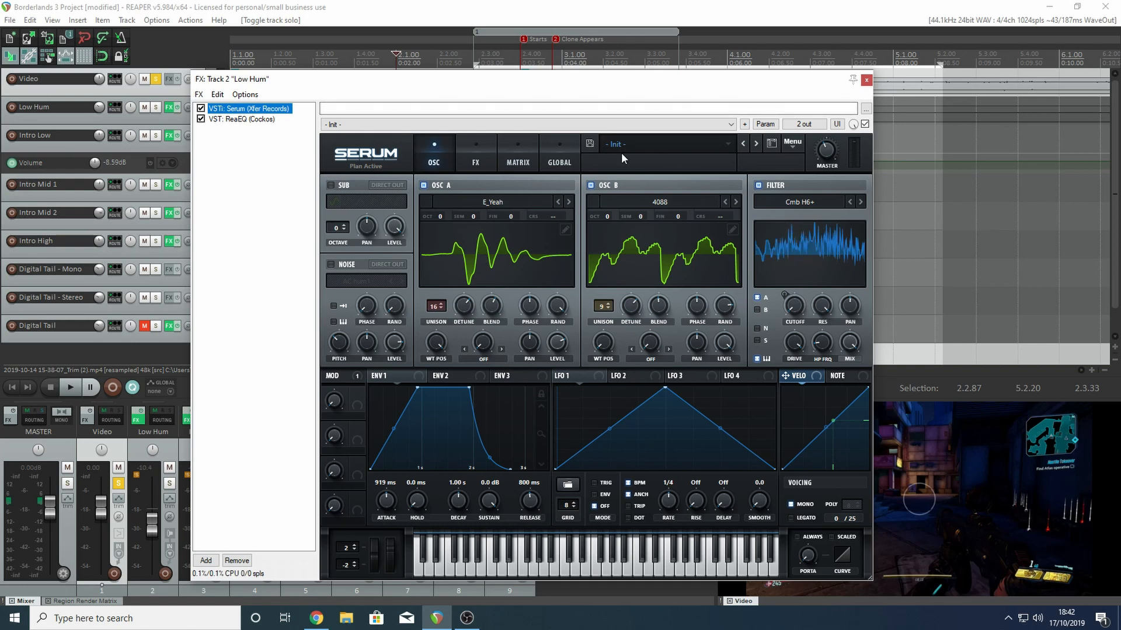
{"action": "left_click_drag", "start_coordinate": [605, 78], "coordinate": [668, 49]}
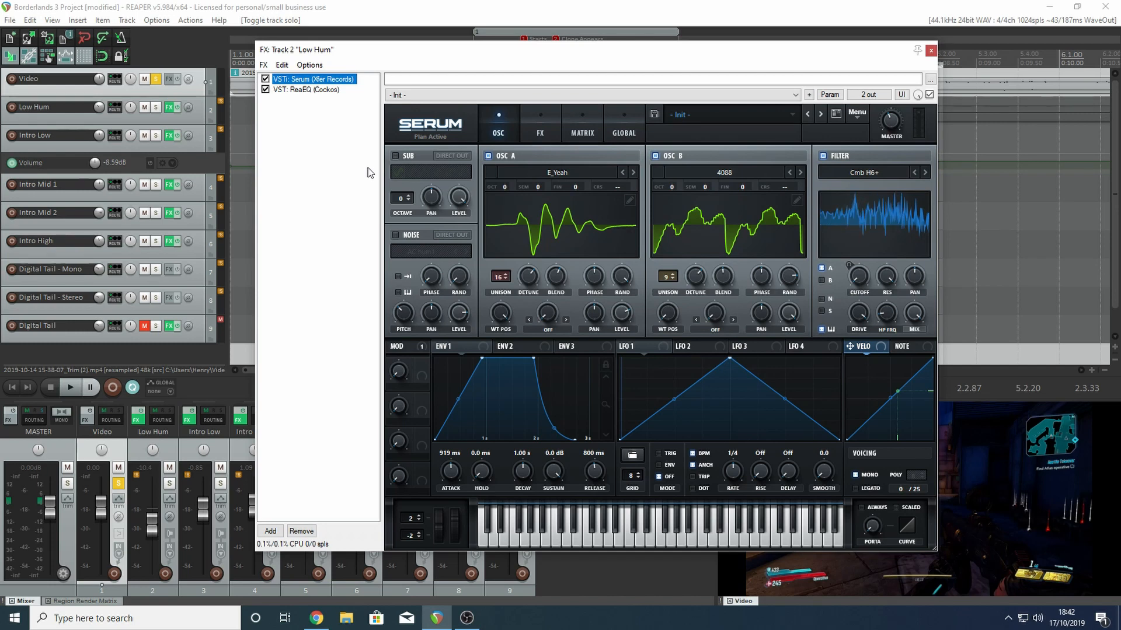
{"action": "left_click", "coordinate": [931, 51]}
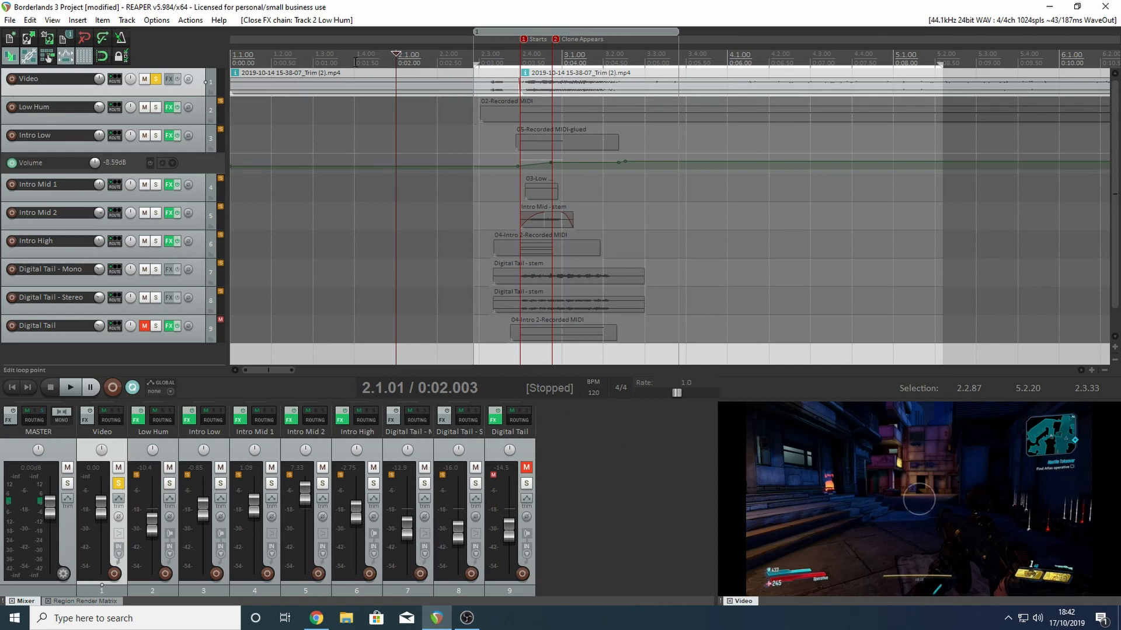
- Play the soloed Video track from the start of the project and stop playback
{"action": "left_click", "coordinate": [297, 55]}
{"action": "key", "text": "Home"}
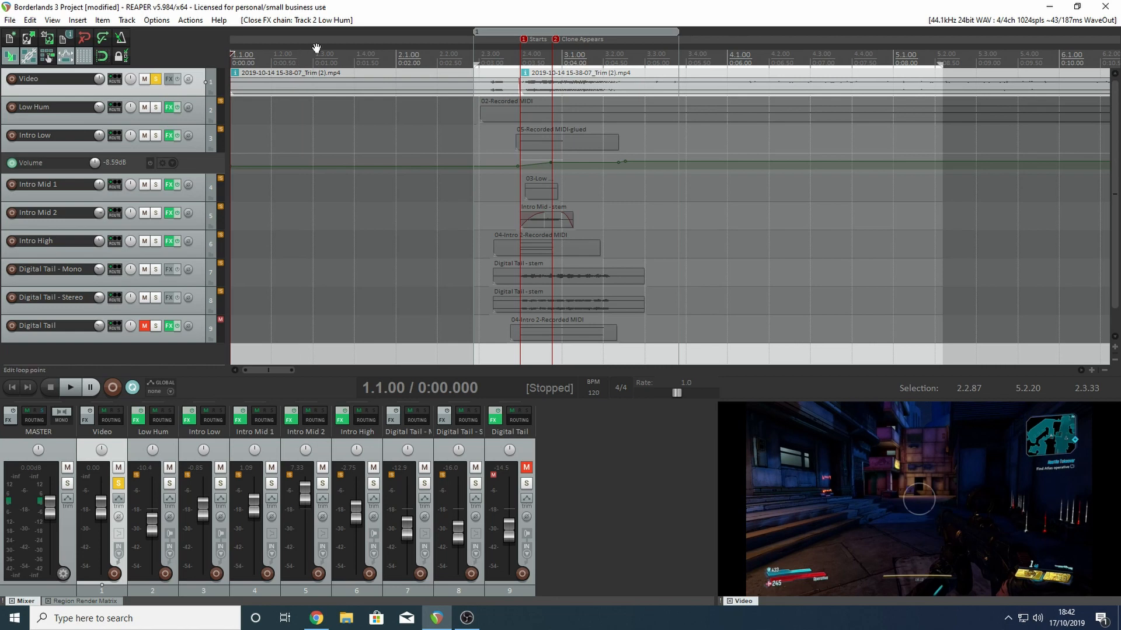
{"action": "key", "text": "space"}
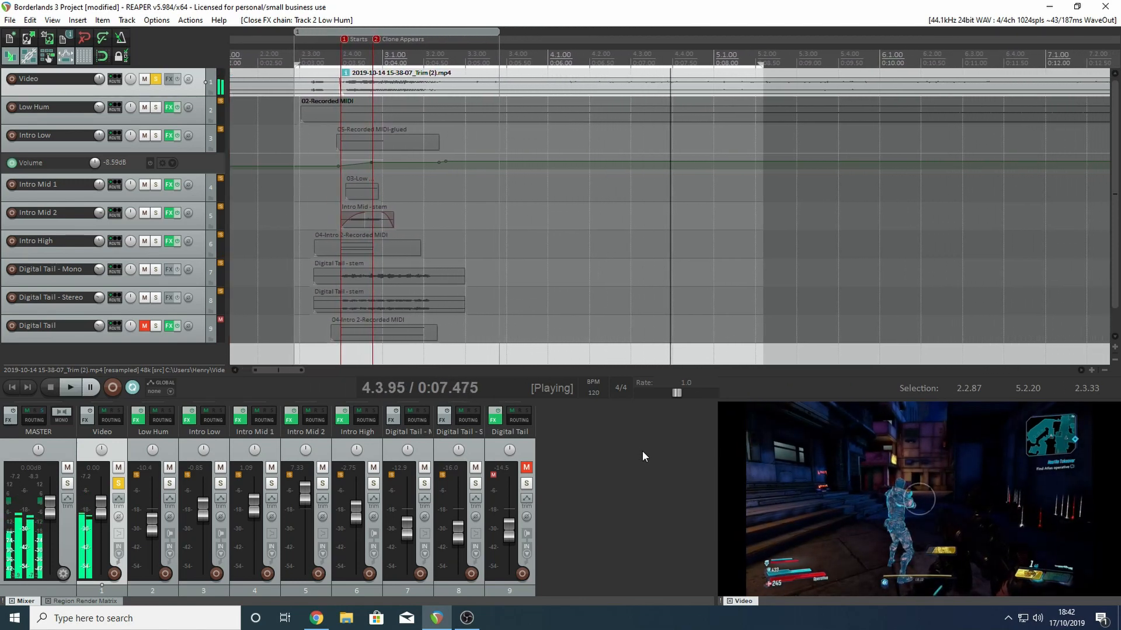
{"action": "key", "text": "space"}
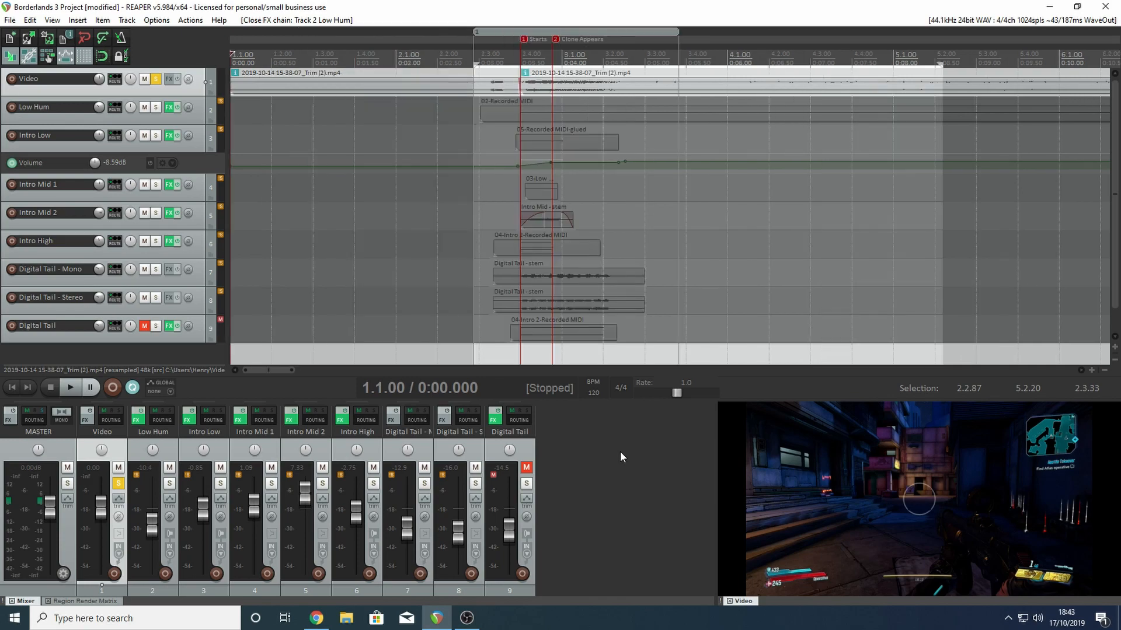
- Switch to Chrome and look over the YouTube page of the Borderlands 3 Maliwan sniper rifles sound design breakdown
{"action": "left_click", "coordinate": [315, 618]}
{"action": "scroll", "coordinate": [433, 534], "scroll_direction": "down", "scroll_amount": 1}
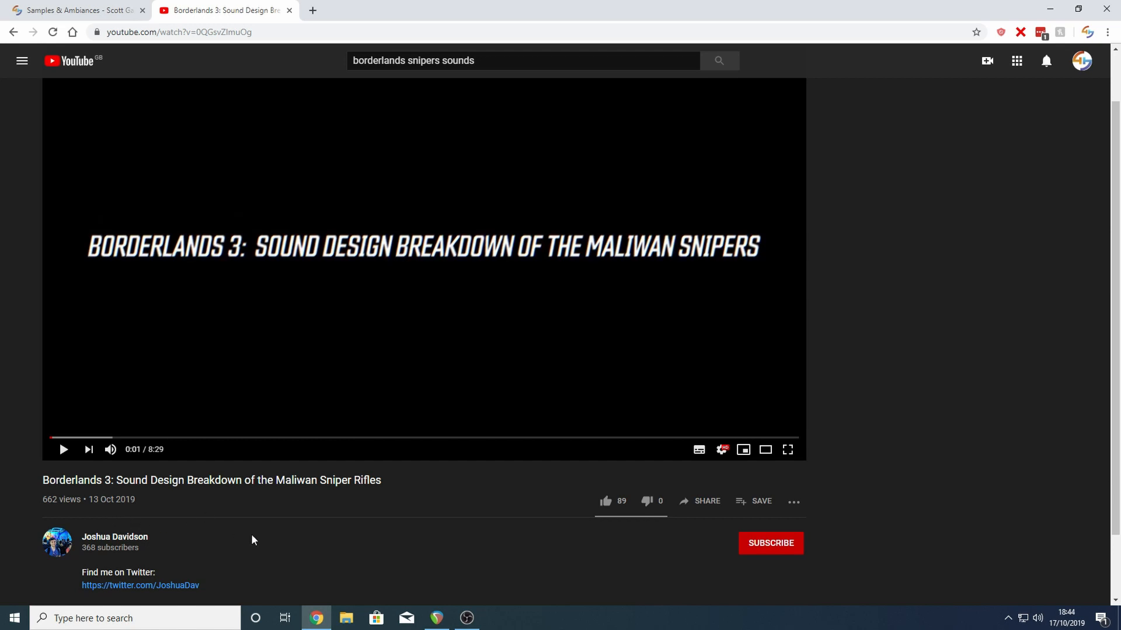
{"action": "scroll", "coordinate": [352, 541], "scroll_direction": "up", "scroll_amount": 1}
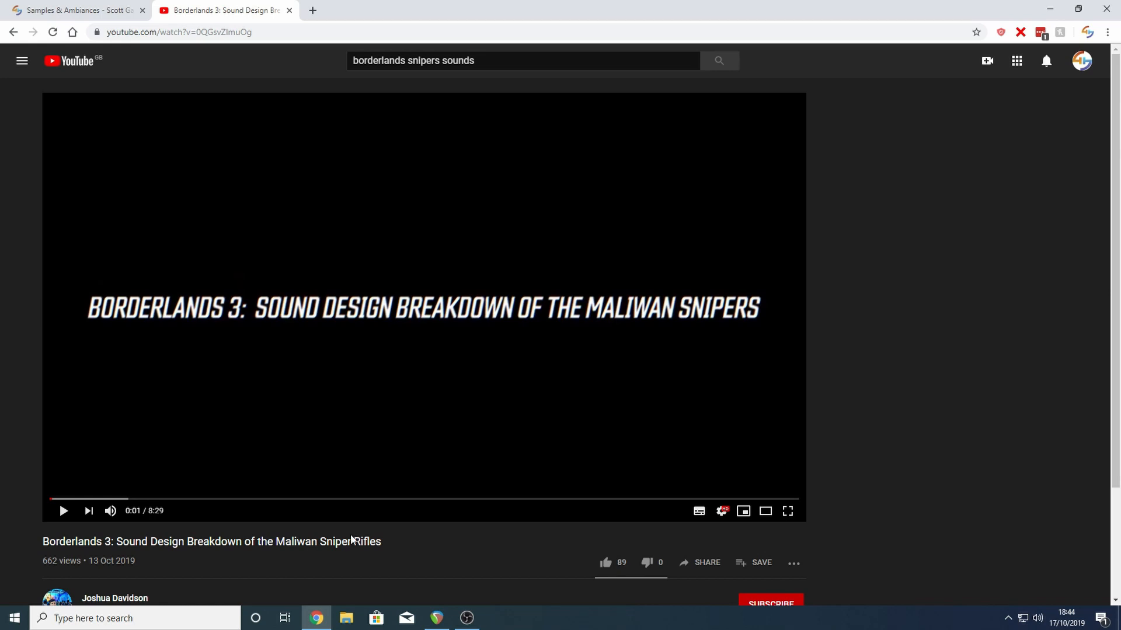
{"action": "scroll", "coordinate": [350, 535], "scroll_direction": "down", "scroll_amount": 1}
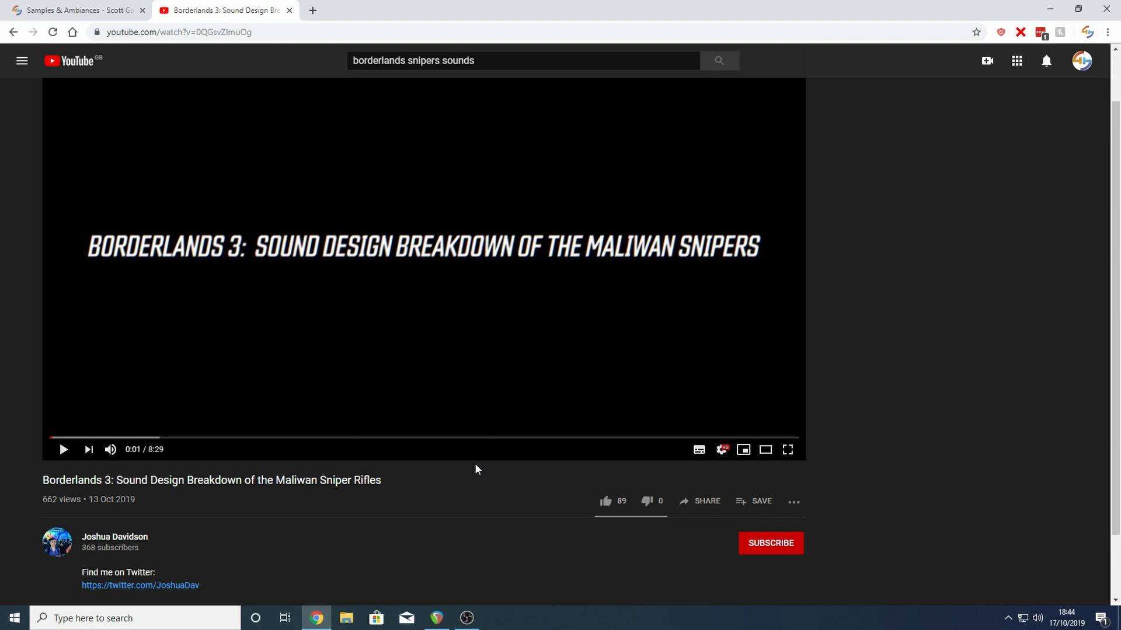
{"action": "scroll", "coordinate": [474, 467], "scroll_direction": "up", "scroll_amount": 1}
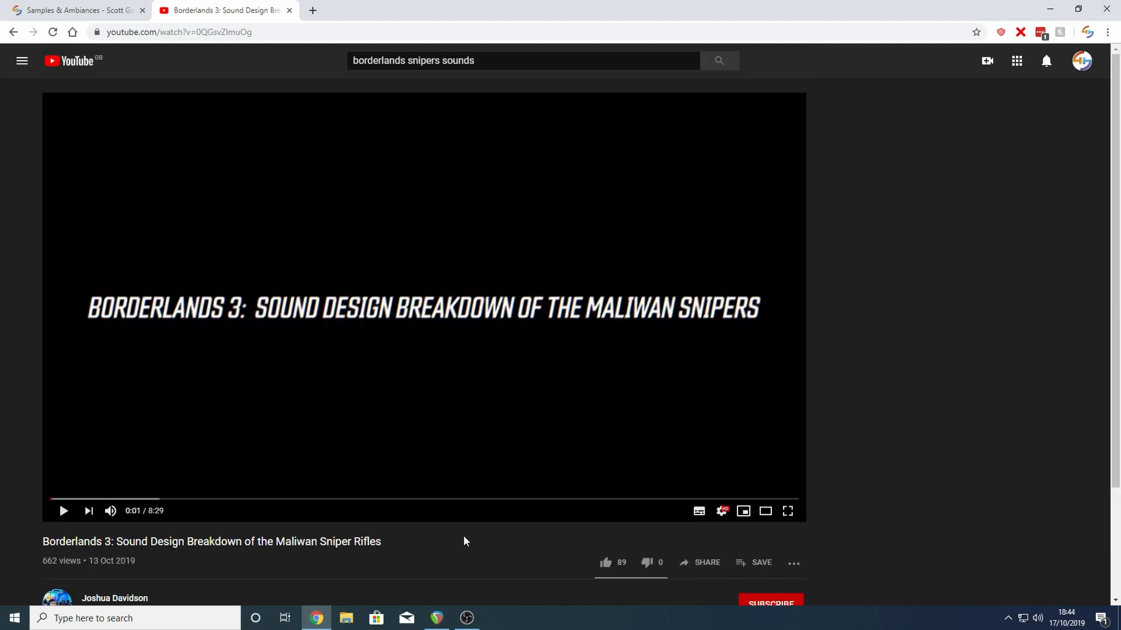
{"action": "scroll", "coordinate": [464, 533], "scroll_direction": "down", "scroll_amount": 1}
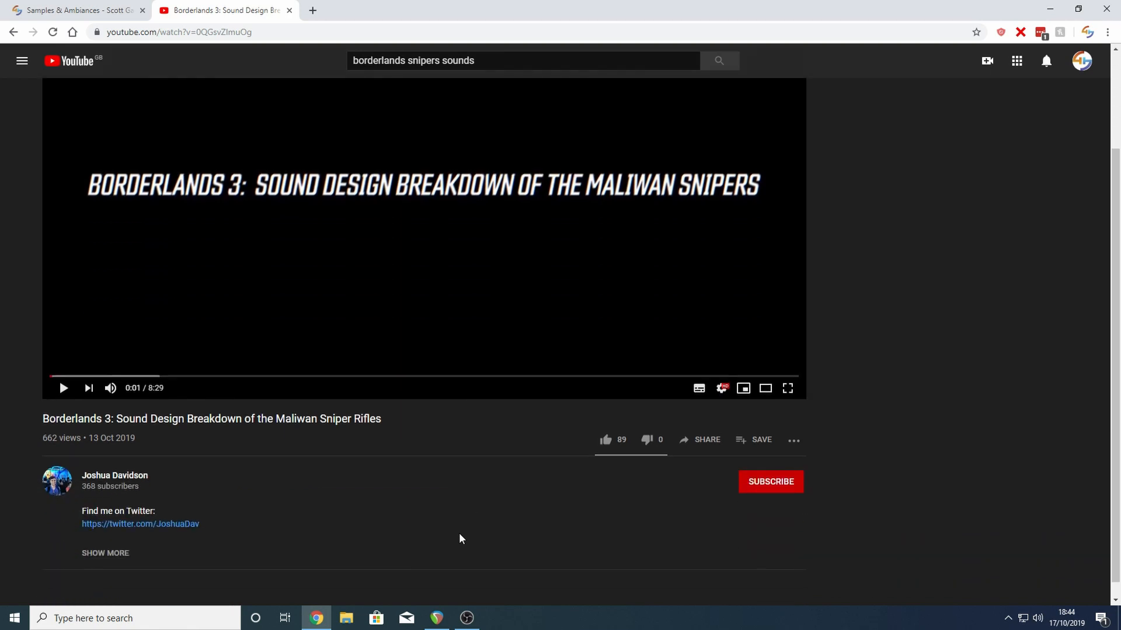
{"action": "scroll", "coordinate": [523, 473], "scroll_direction": "up", "scroll_amount": 1}
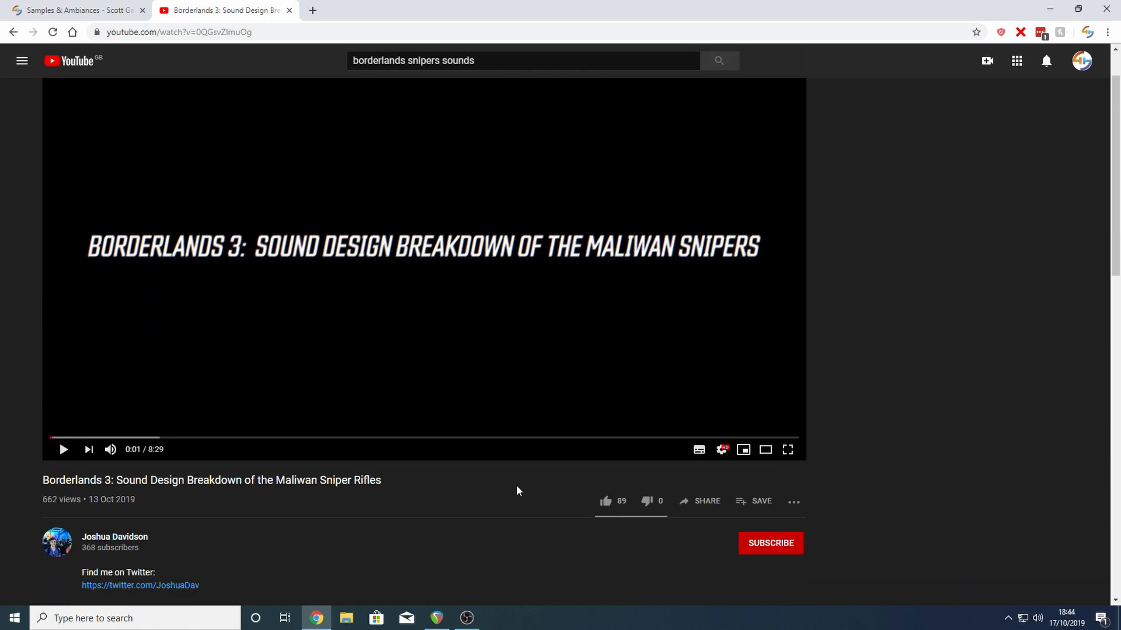
{"action": "scroll", "coordinate": [515, 486], "scroll_direction": "up", "scroll_amount": 1}
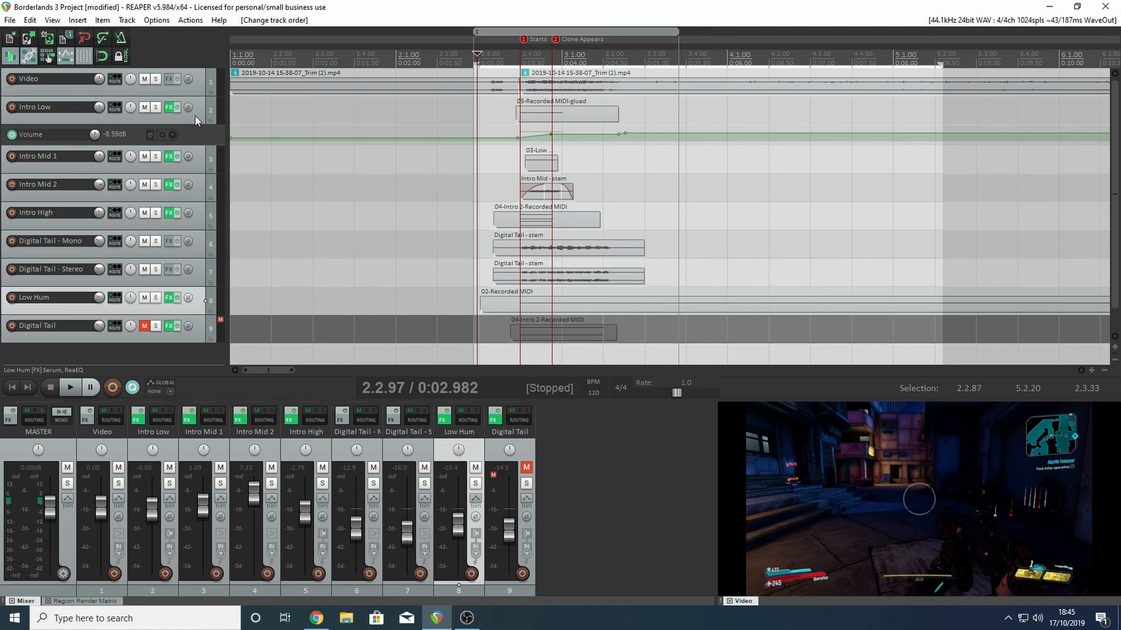
- Solo the Intro Low track and play it back from about 2.1.02
{"action": "left_click", "coordinate": [156, 108]}
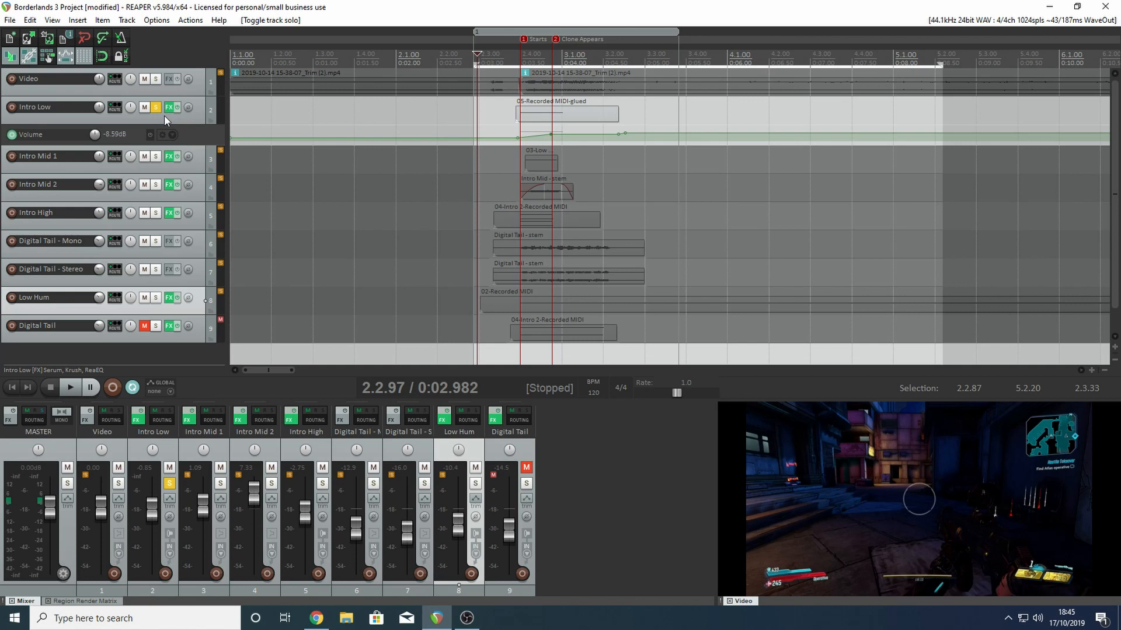
{"action": "left_click_drag", "start_coordinate": [477, 60], "coordinate": [396, 57]}
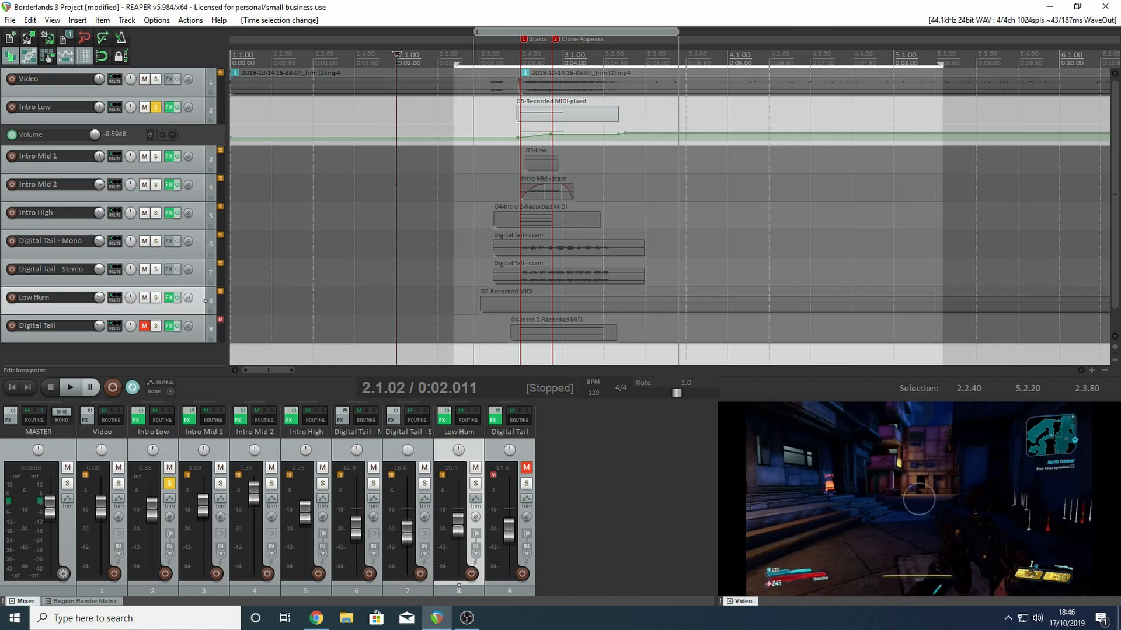
{"action": "key", "text": "space"}
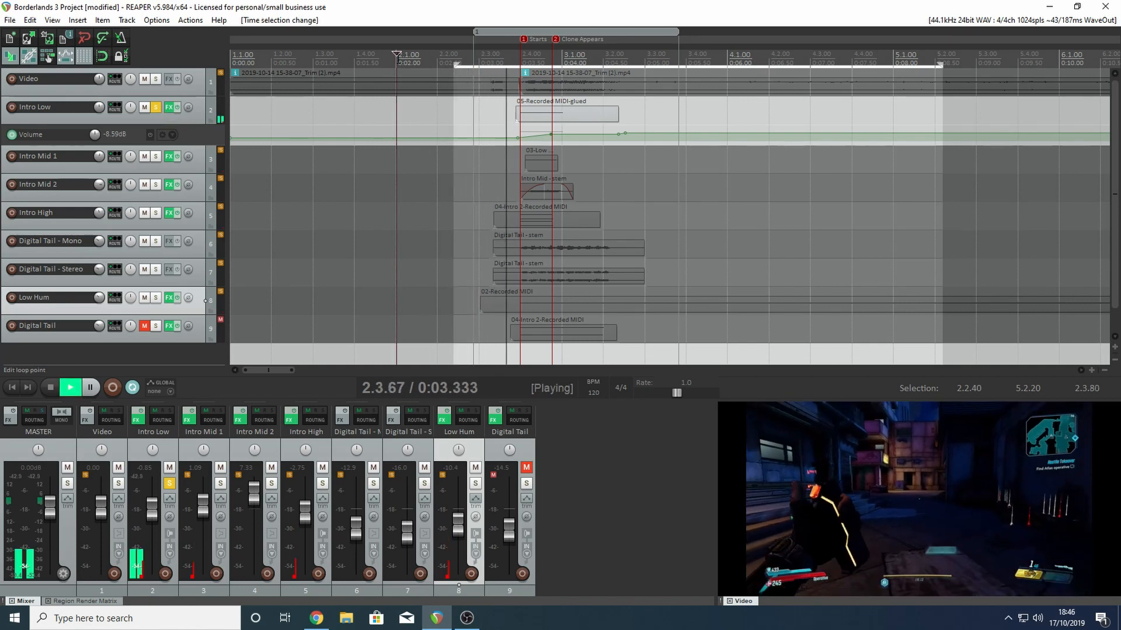
{"action": "key", "text": "space"}
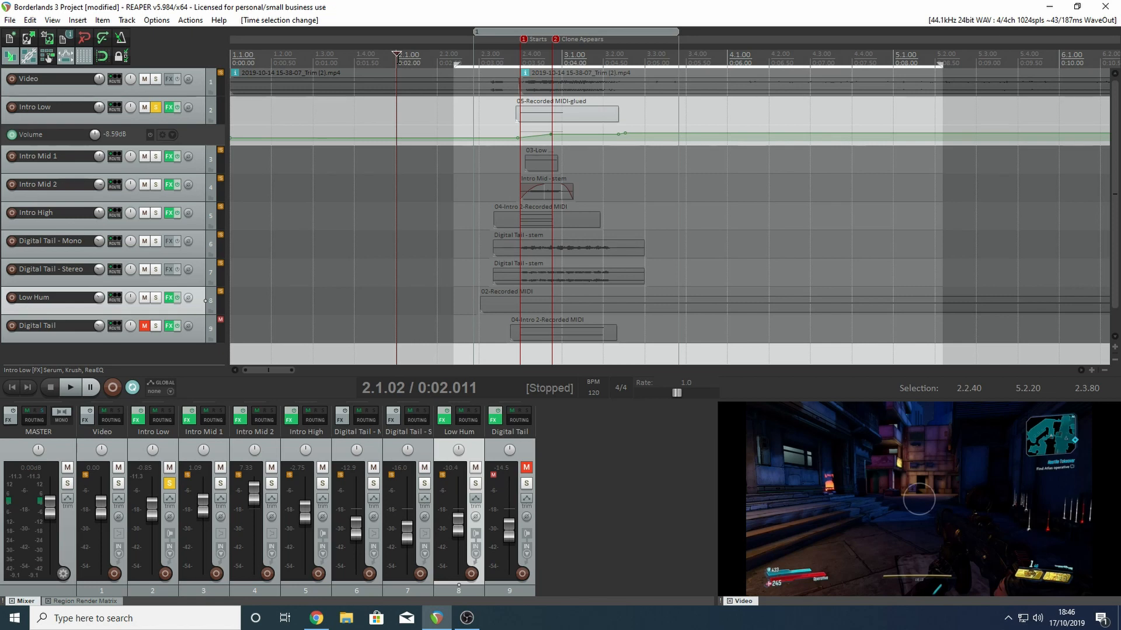
- Place the edit cursor at about 2.4.84, beside the Clone Appears marker, and open the Intro Low track's effects chain
{"action": "left_click", "coordinate": [546, 53]}
{"action": "mouse_move", "coordinate": [546, 53]}
{"action": "left_mouse_down"}
{"action": "mouse_move", "coordinate": [519, 55]}
{"action": "mouse_move", "coordinate": [555, 56]}
{"action": "left_mouse_up"}
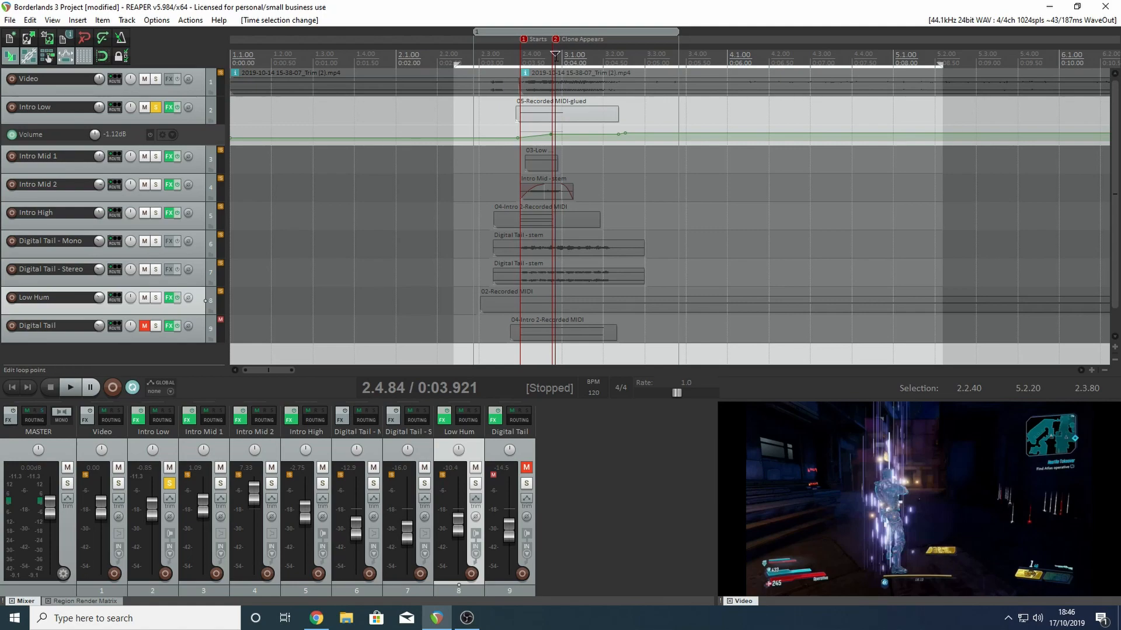
{"action": "left_click", "coordinate": [169, 107]}
{"action": "left_click_drag", "start_coordinate": [580, 42], "coordinate": [663, 79]}
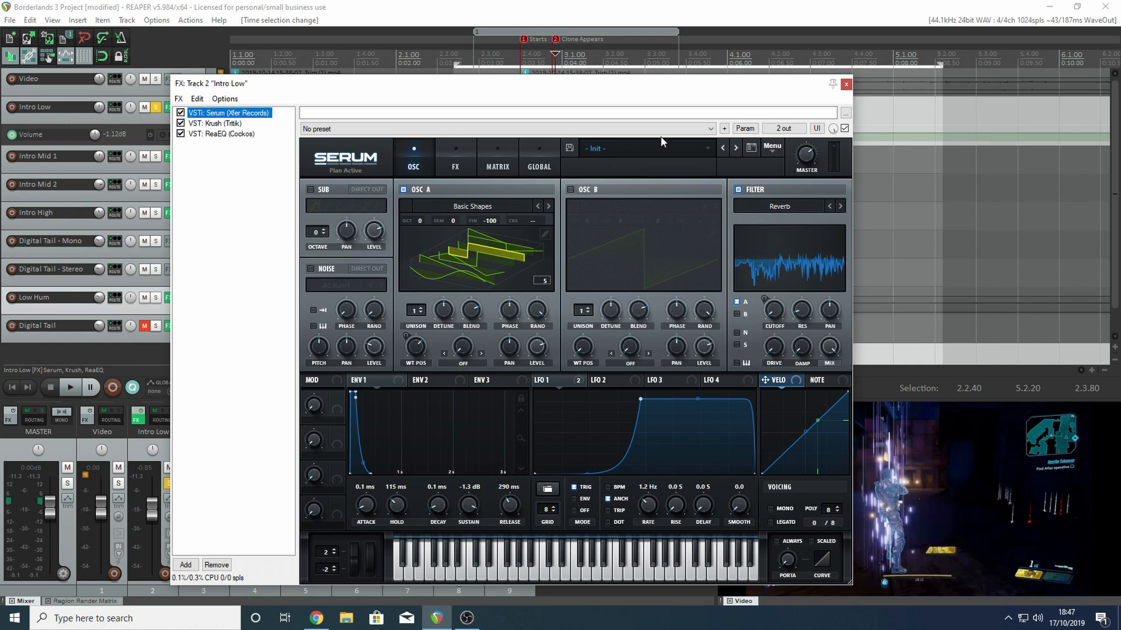
- Switch Serum's oscillator A display to the flat waveform view, and enable oscillator B with the Digital wavetable Ethos
{"action": "left_click", "coordinate": [577, 228]}
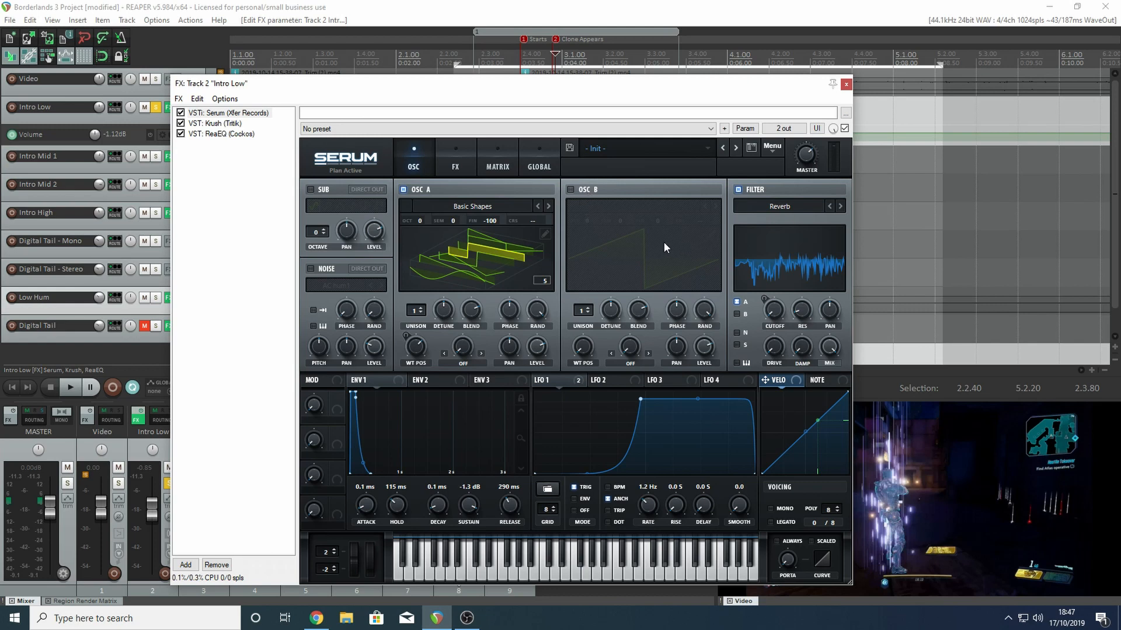
{"action": "left_click", "coordinate": [462, 253]}
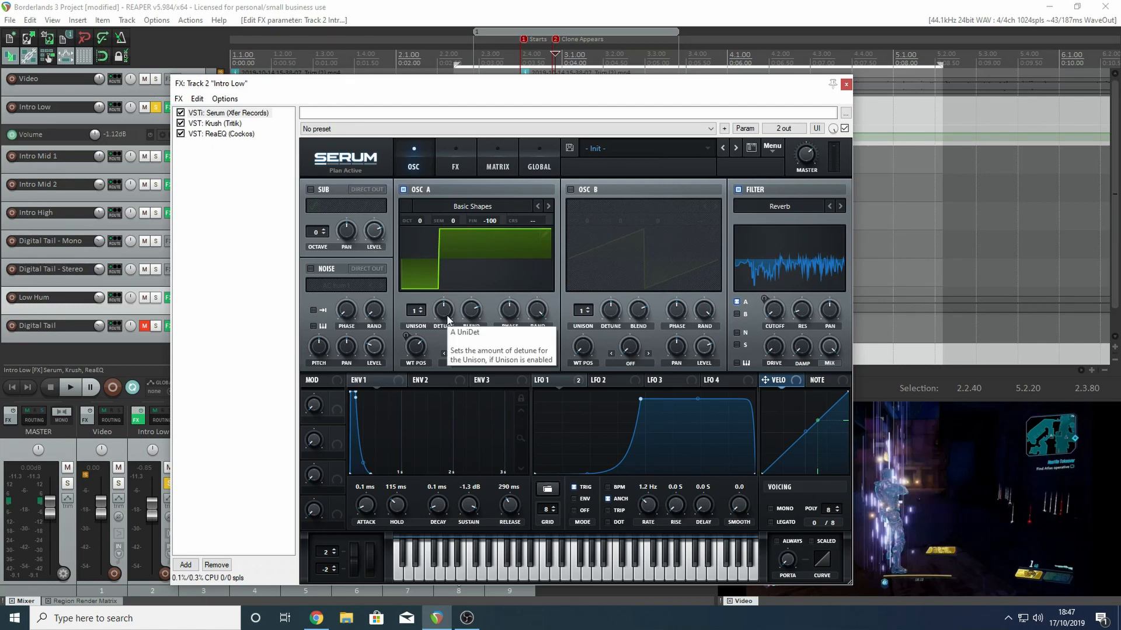
{"action": "left_click", "coordinate": [570, 190]}
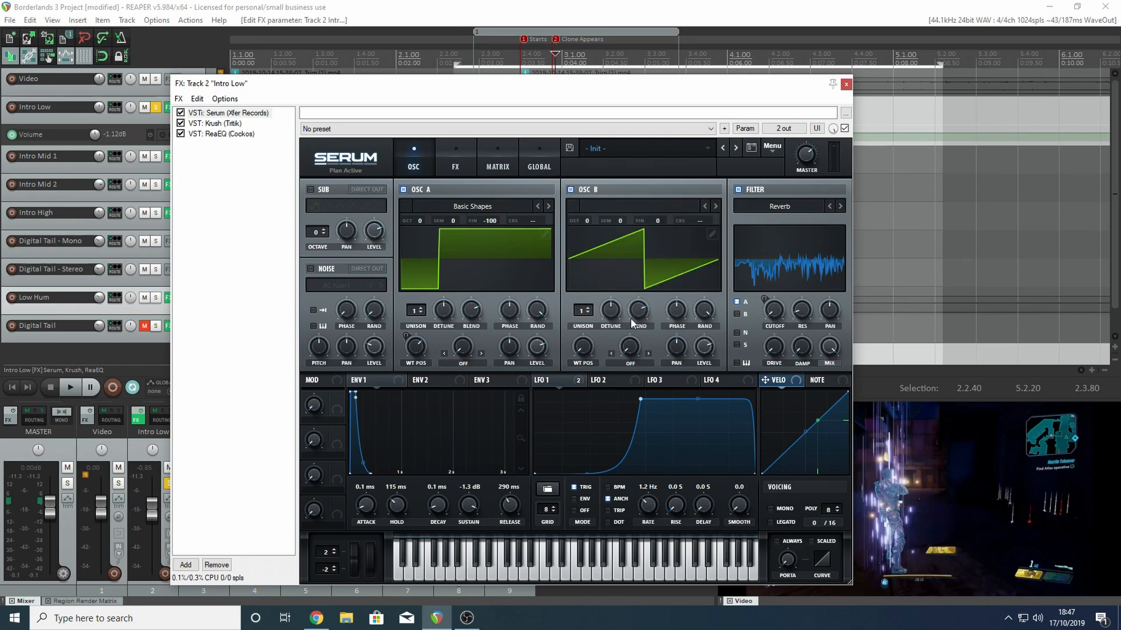
{"action": "left_click", "coordinate": [674, 207]}
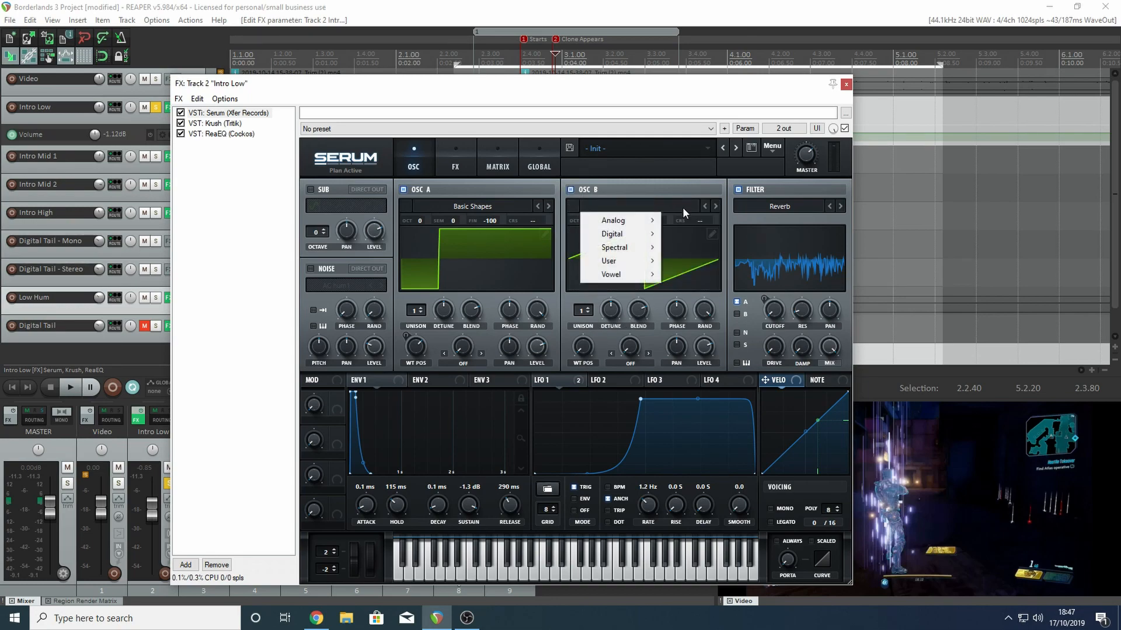
{"action": "mouse_move", "coordinate": [627, 235]}
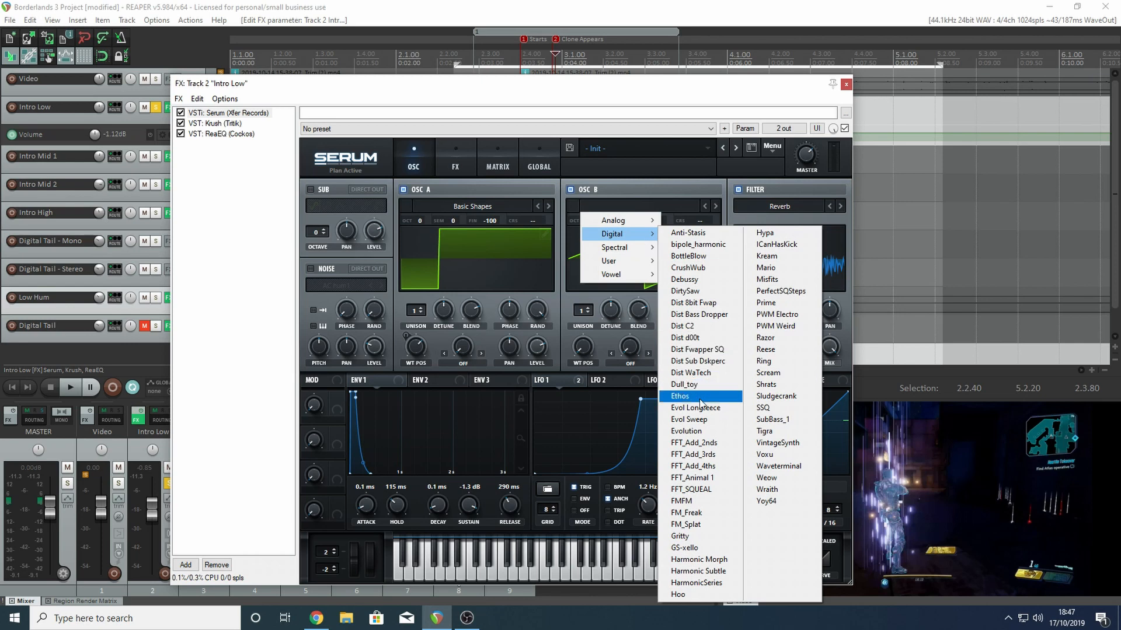
{"action": "left_click", "coordinate": [681, 397]}
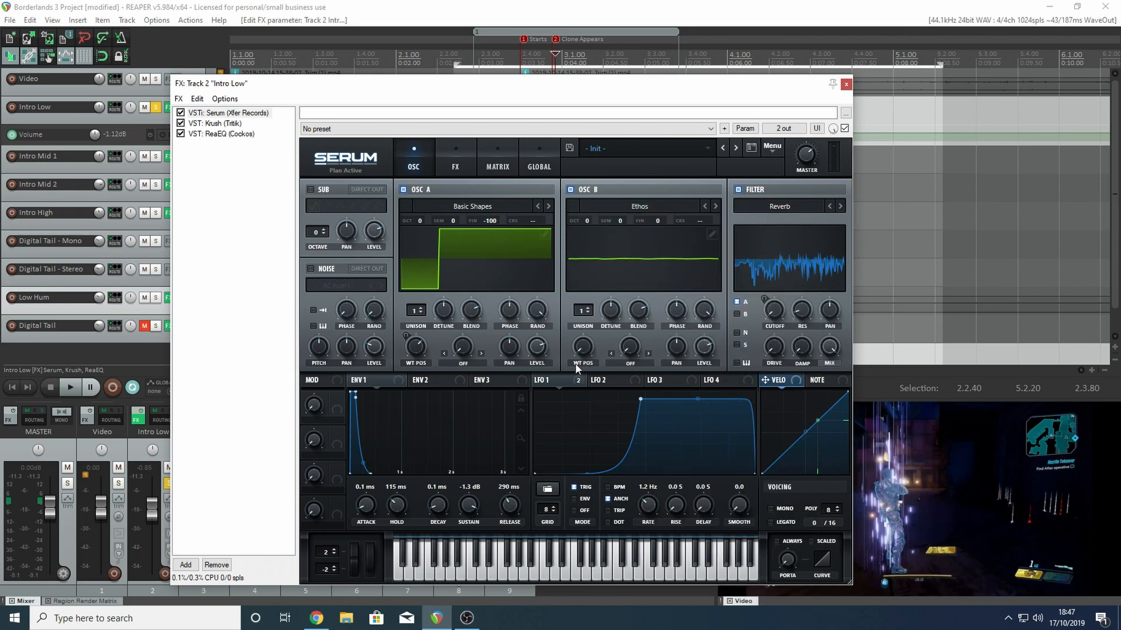
- Try a different wavetable position on oscillator B and switch on the sub oscillator, then turn both the sub and oscillator B off
{"action": "mouse_move", "coordinate": [587, 351]}
{"action": "left_mouse_down"}
{"action": "mouse_move", "coordinate": [595, 305]}
{"action": "mouse_move", "coordinate": [593, 340]}
{"action": "left_mouse_up"}
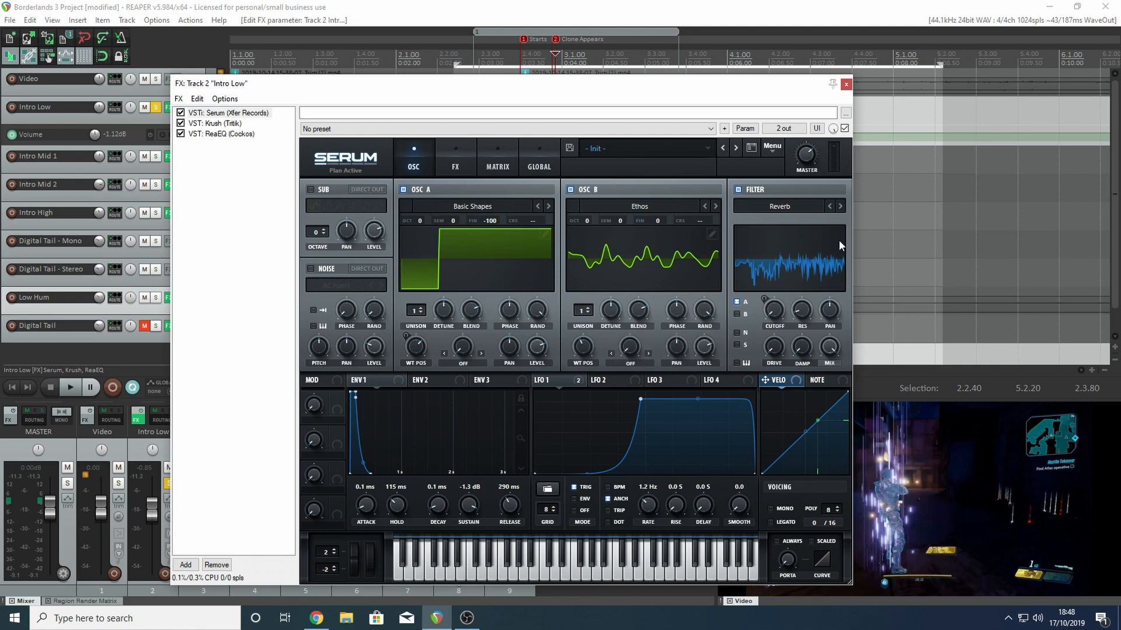
{"action": "mouse_move", "coordinate": [677, 348]}
{"action": "left_click", "coordinate": [309, 189]}
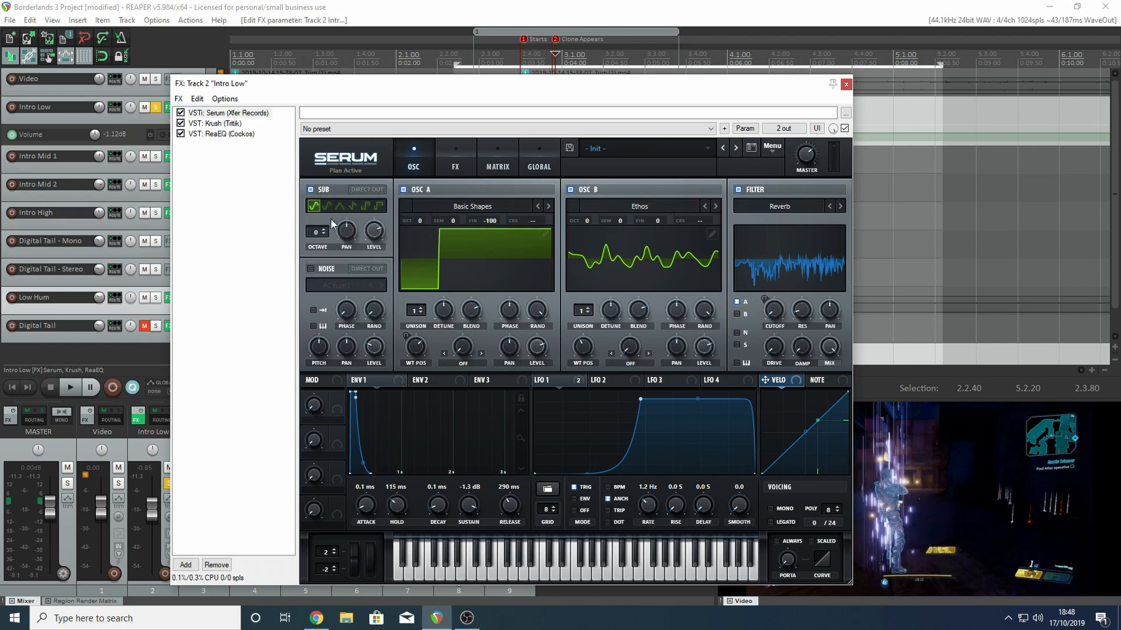
{"action": "left_click", "coordinate": [310, 189]}
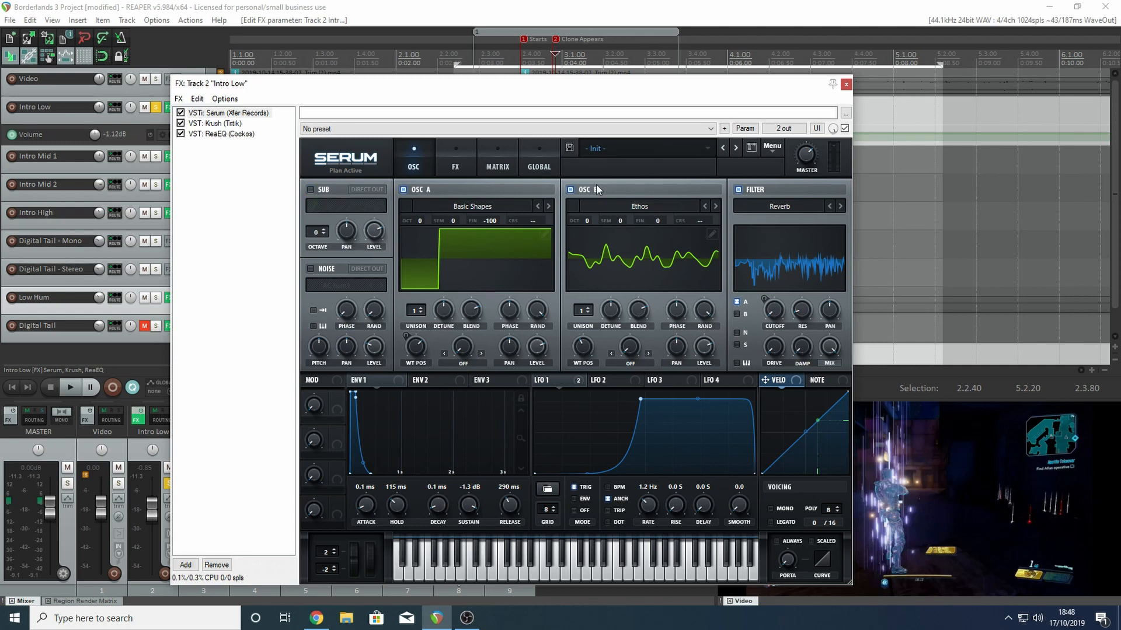
{"action": "left_click", "coordinate": [570, 189]}
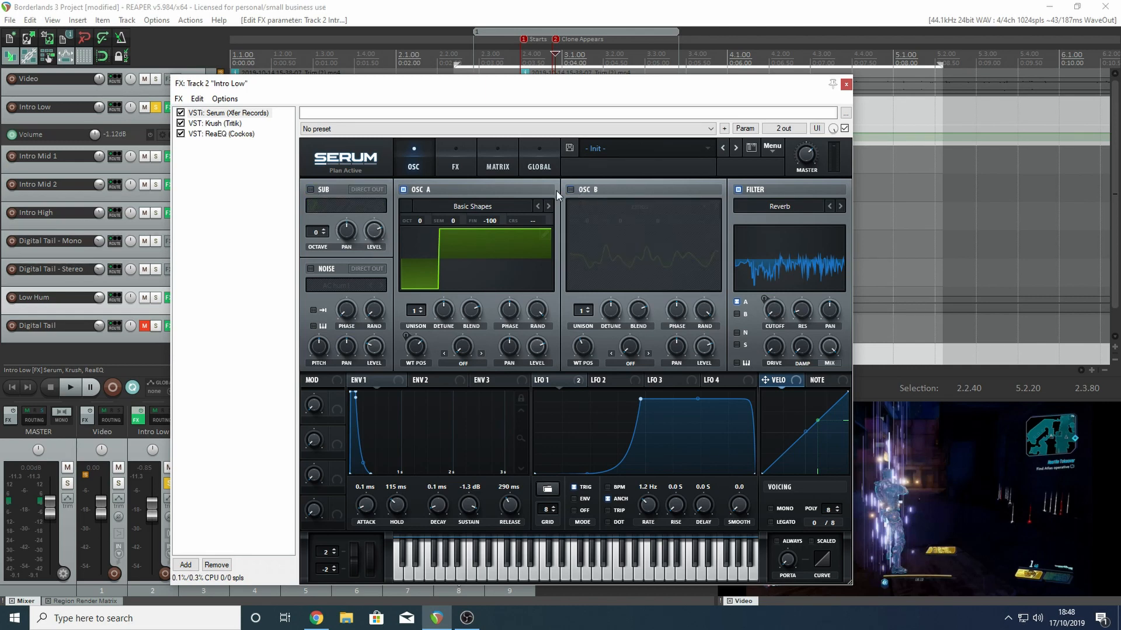
- Turn on the noise oscillator, advance it from AC hum1 to the following noise sample, and turn it off again
{"action": "left_click", "coordinate": [310, 269]}
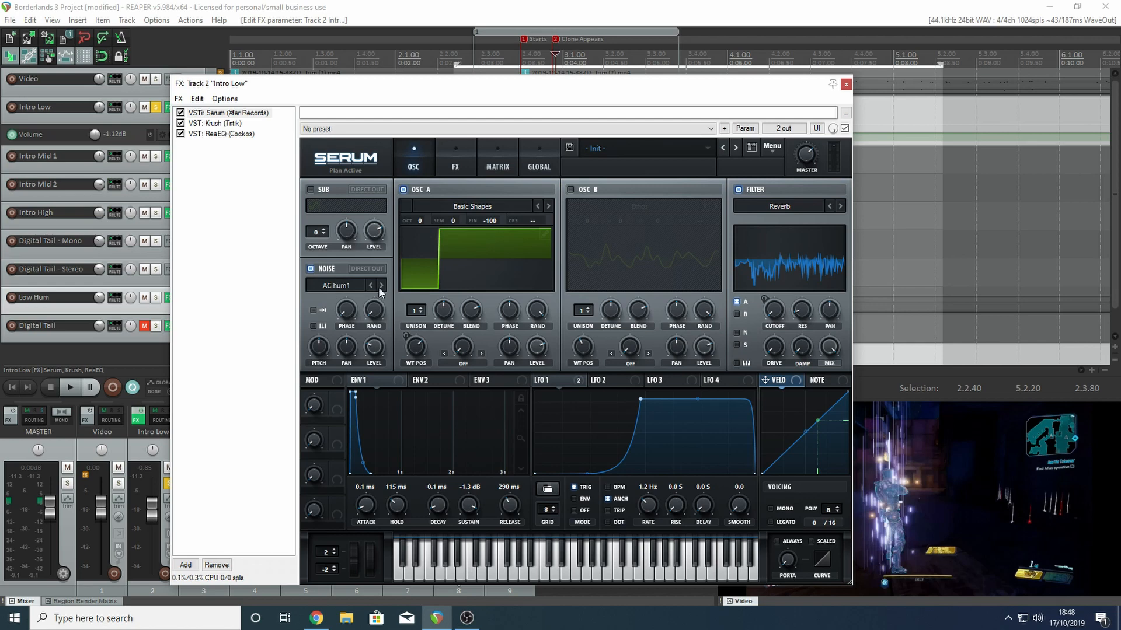
{"action": "left_click", "coordinate": [380, 289]}
{"action": "left_click", "coordinate": [311, 269]}
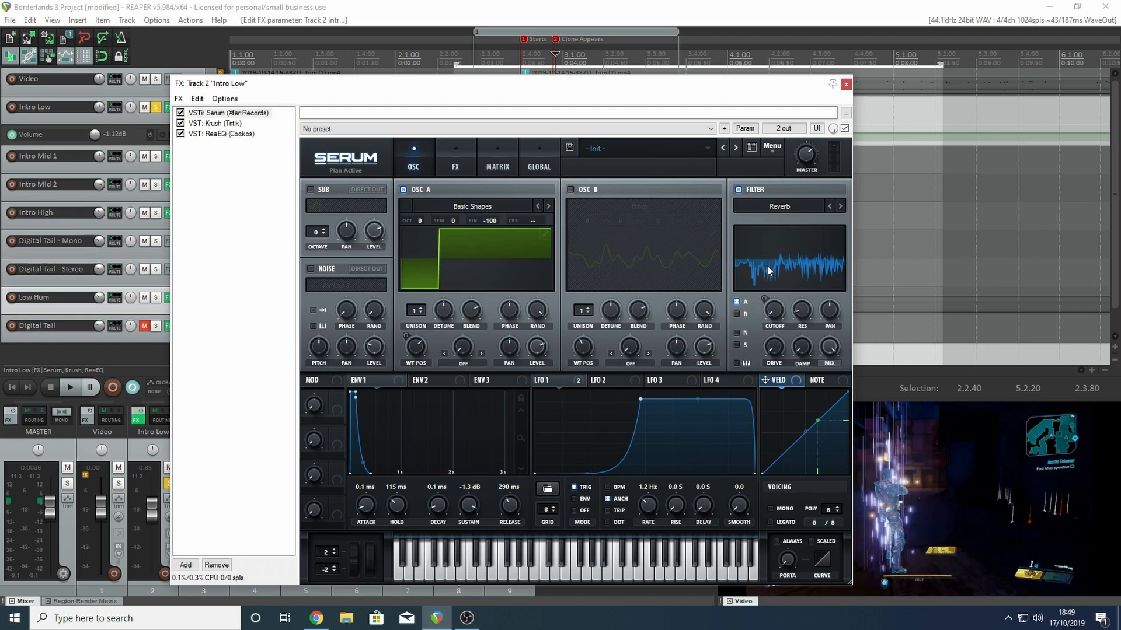
- Browse Serum's Normal and Misc filter types and dismiss the list without choosing another type
{"action": "left_click", "coordinate": [779, 207]}
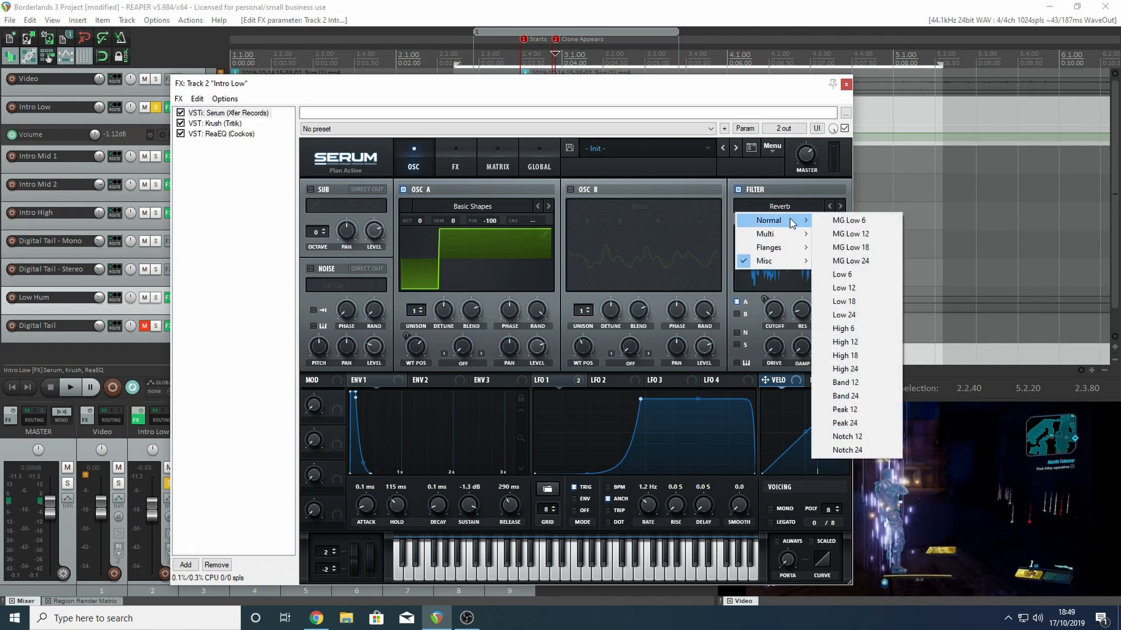
{"action": "mouse_move", "coordinate": [785, 252]}
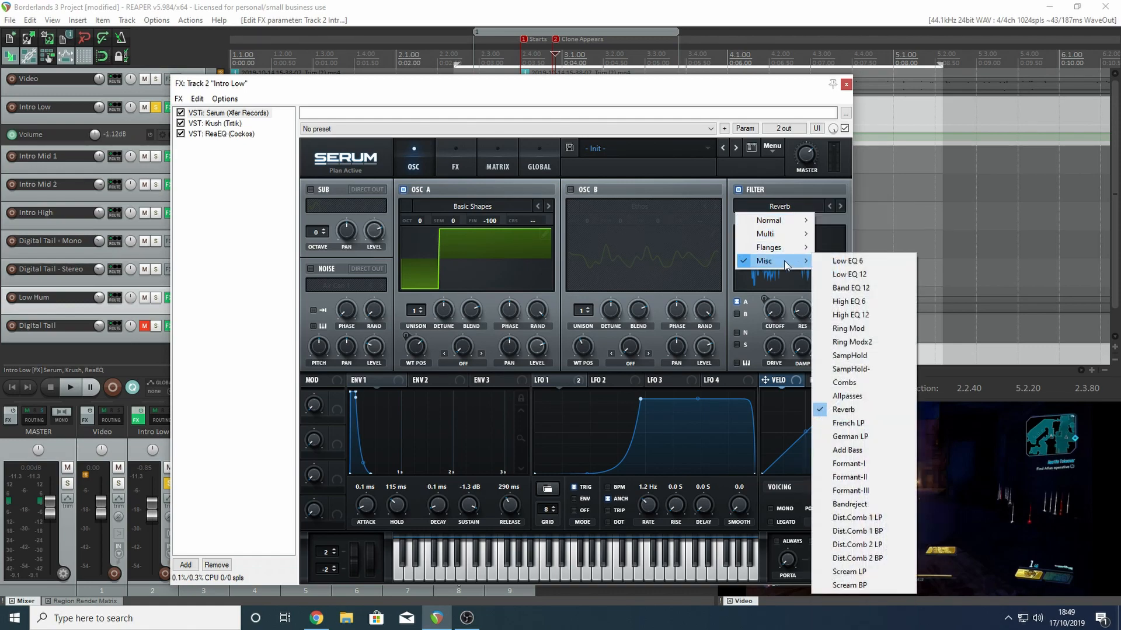
{"action": "left_click", "coordinate": [367, 435]}
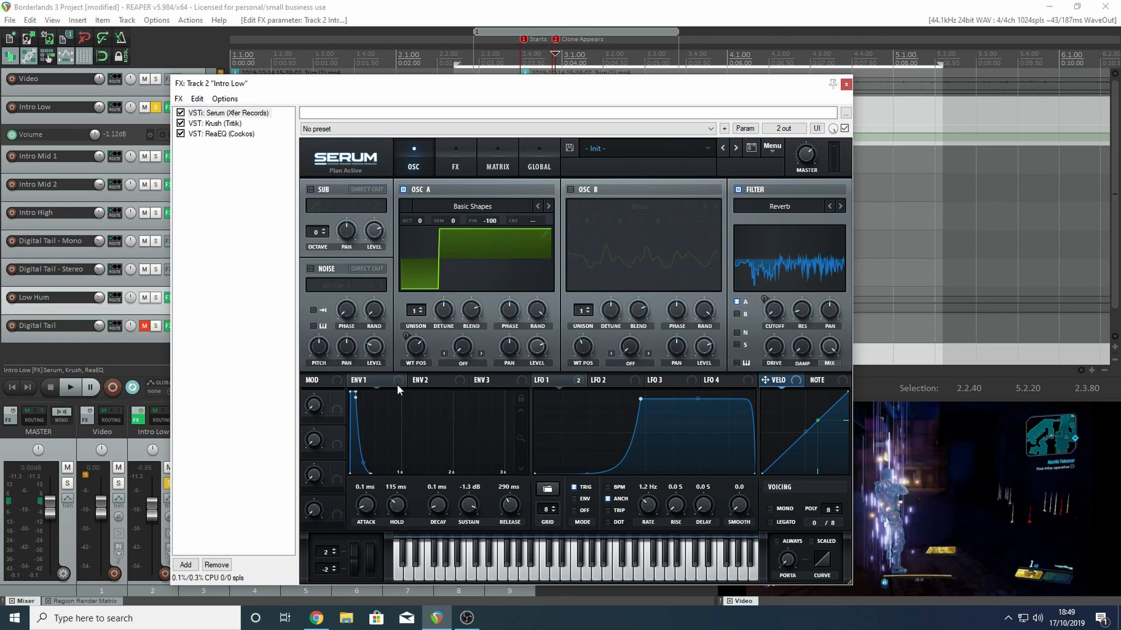
- View envelopes 2 and 3, try raising and lowering envelope 3's attack, and return to envelope 1
{"action": "left_click", "coordinate": [458, 379]}
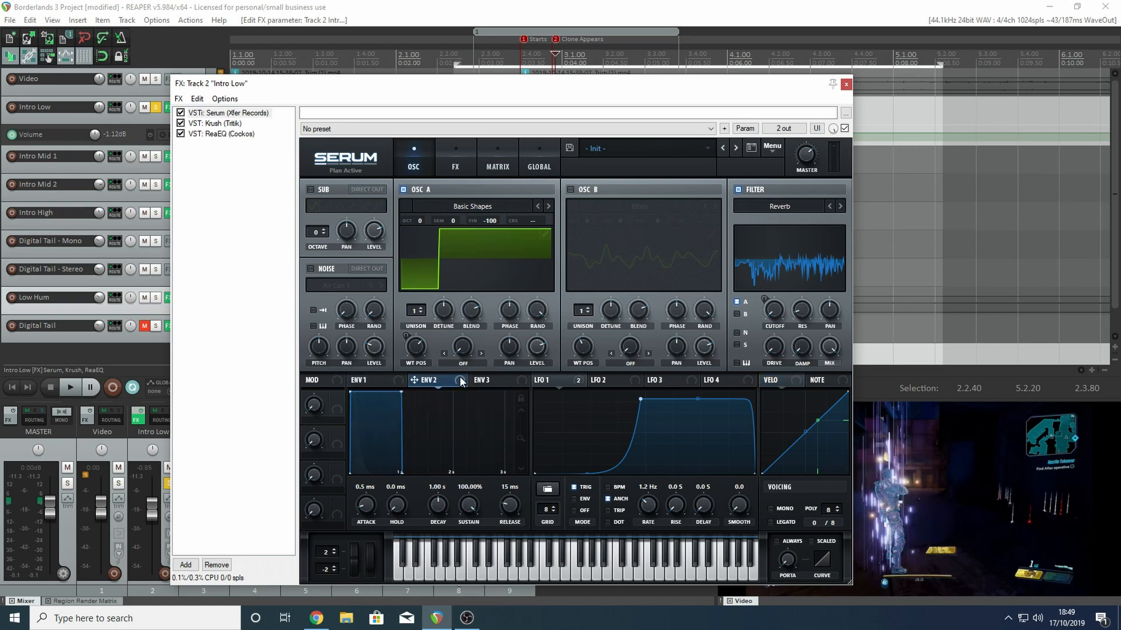
{"action": "left_click", "coordinate": [492, 379]}
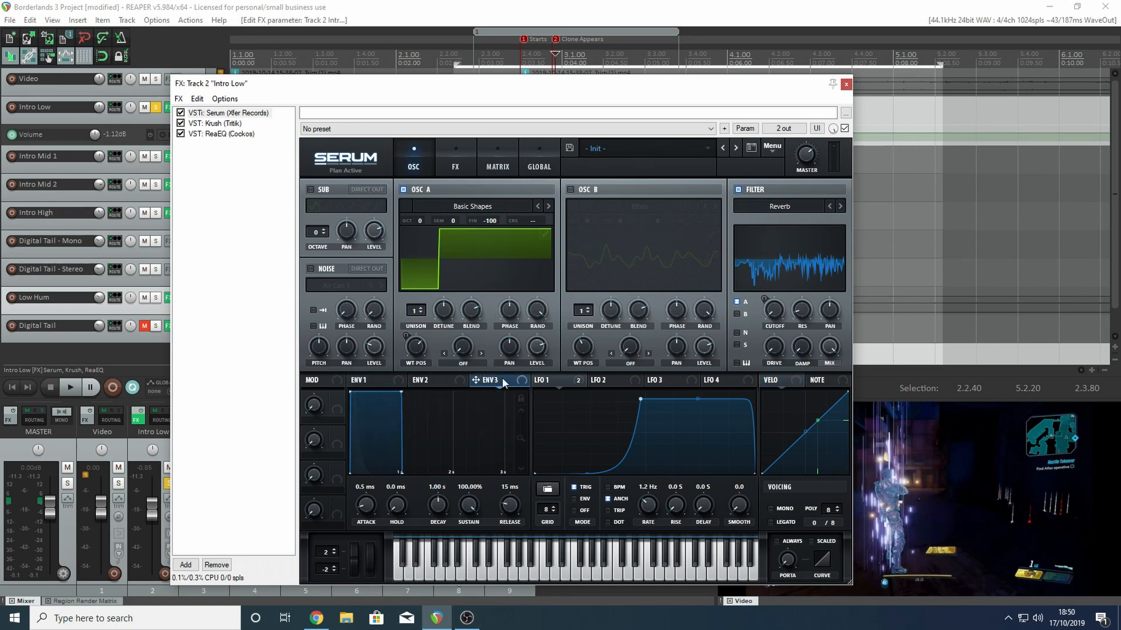
{"action": "left_click_drag", "start_coordinate": [365, 506], "coordinate": [374, 467]}
{"action": "left_click_drag", "start_coordinate": [362, 507], "coordinate": [382, 560]}
{"action": "left_click", "coordinate": [393, 383]}
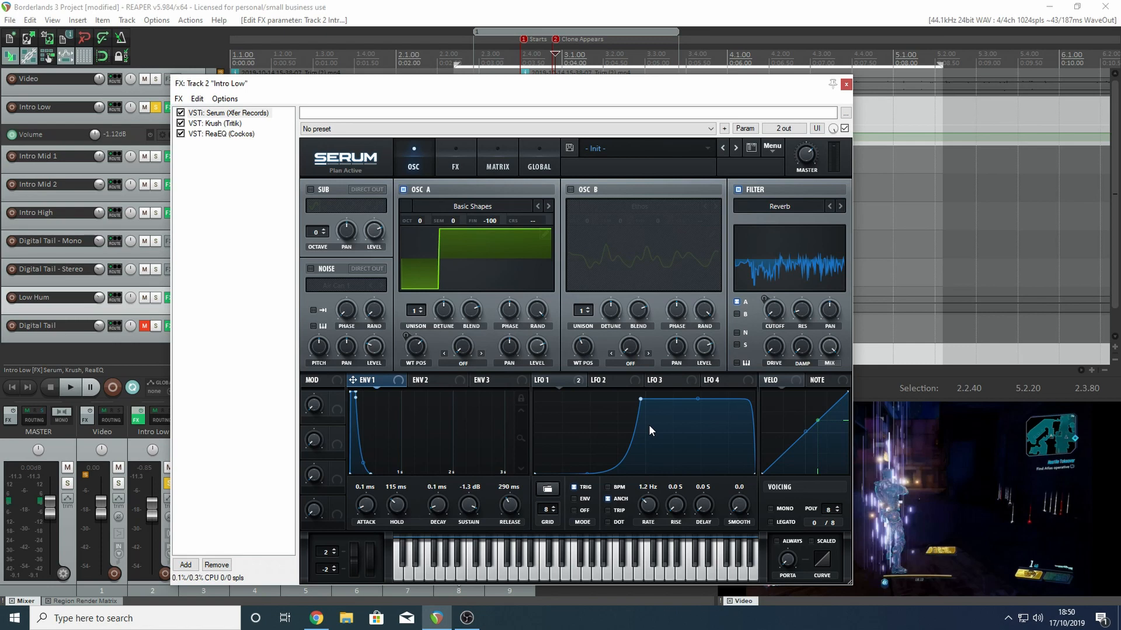
- Look over Serum's FX page with its reverb unit
{"action": "left_click", "coordinate": [460, 156]}
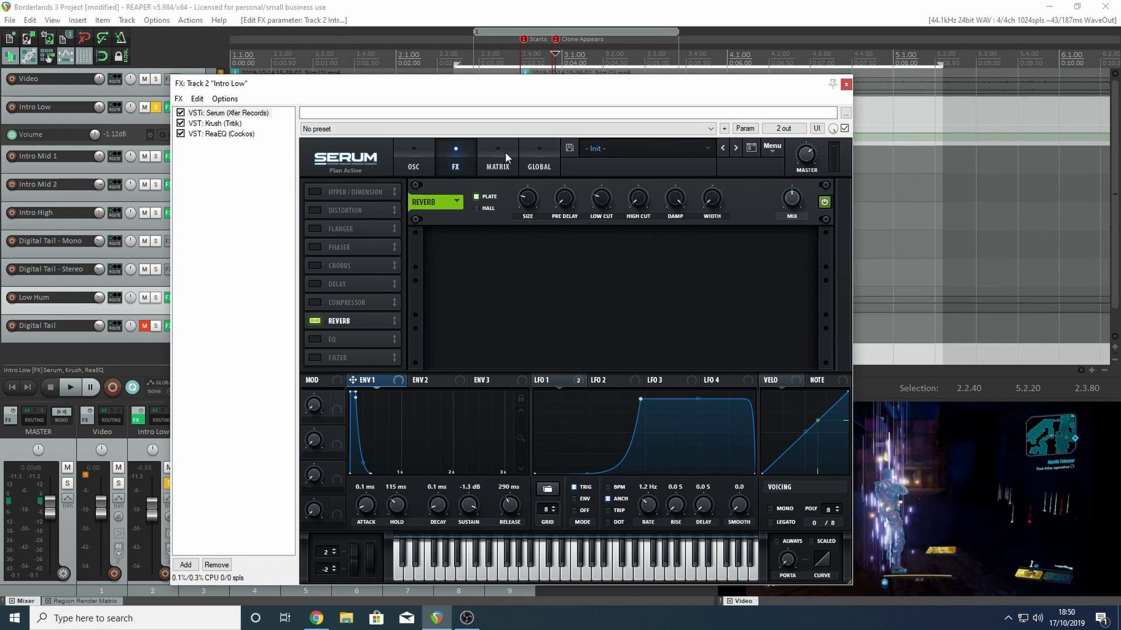
{"action": "left_click", "coordinate": [410, 152]}
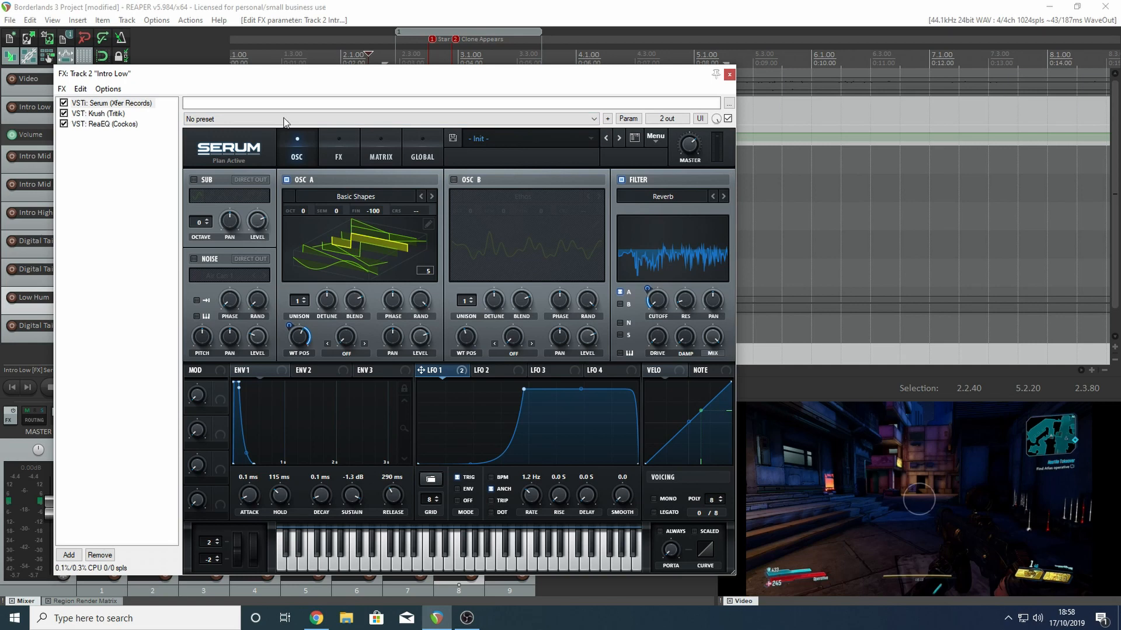
{"action": "left_click", "coordinate": [329, 143]}
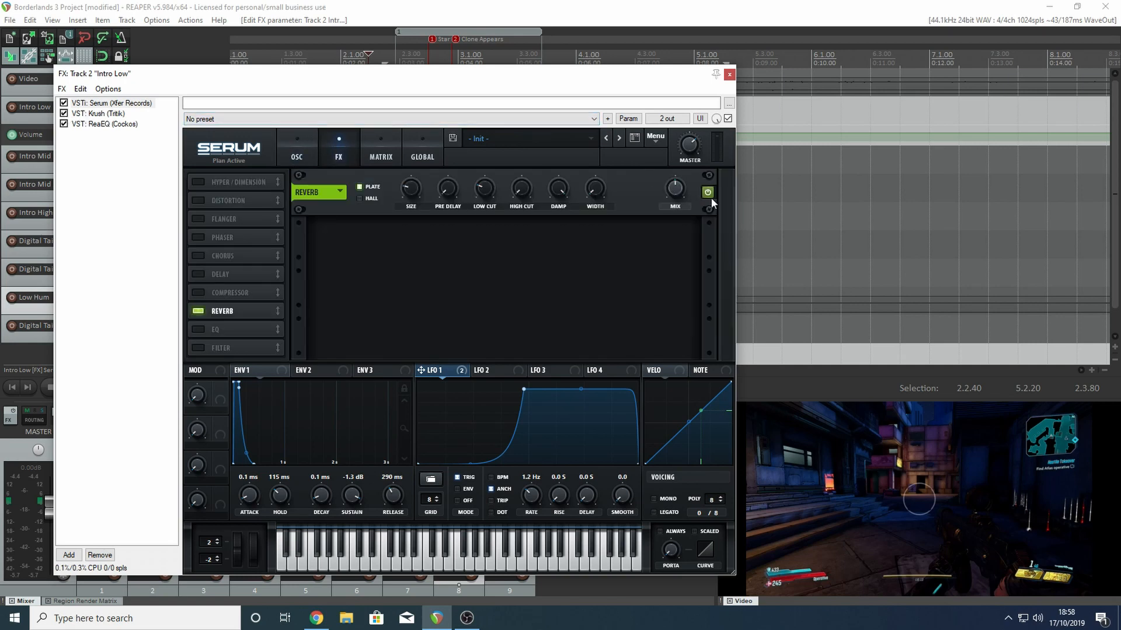
- Bypass the Krush and ReaEQ plugins on the Intro Low track, and return to Serum's oscillator page
{"action": "left_click", "coordinate": [63, 114]}
{"action": "left_click", "coordinate": [64, 124]}
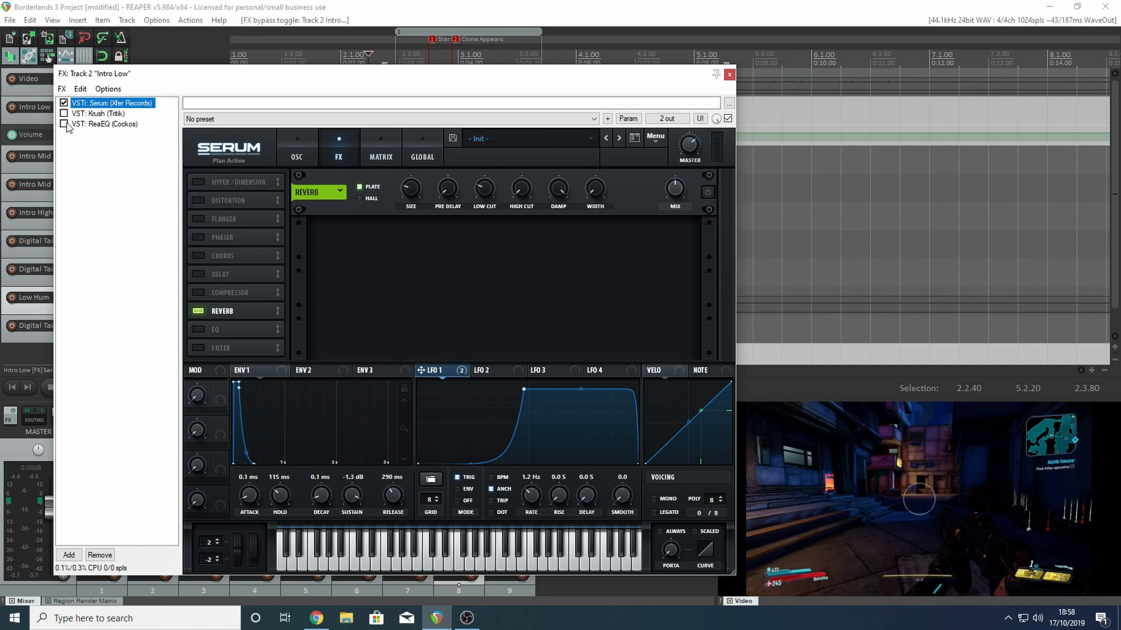
{"action": "left_click", "coordinate": [299, 139]}
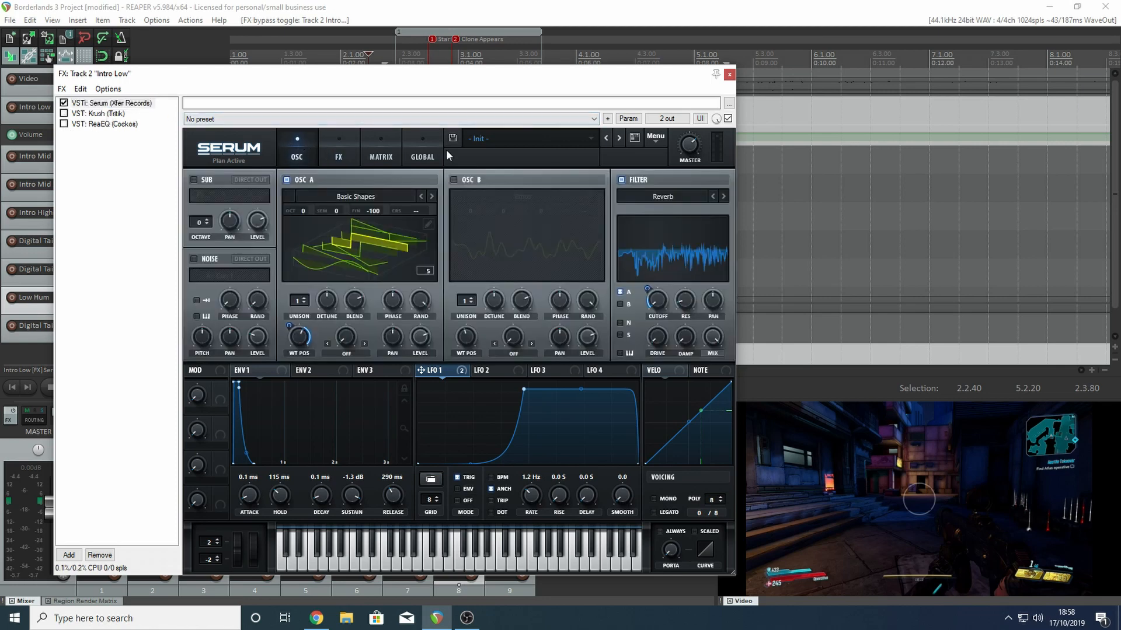
- Bypass all of LFO 1's destinations, and switch oscillator A's display to the flat waveform and back to 3D
{"action": "left_click", "coordinate": [461, 371]}
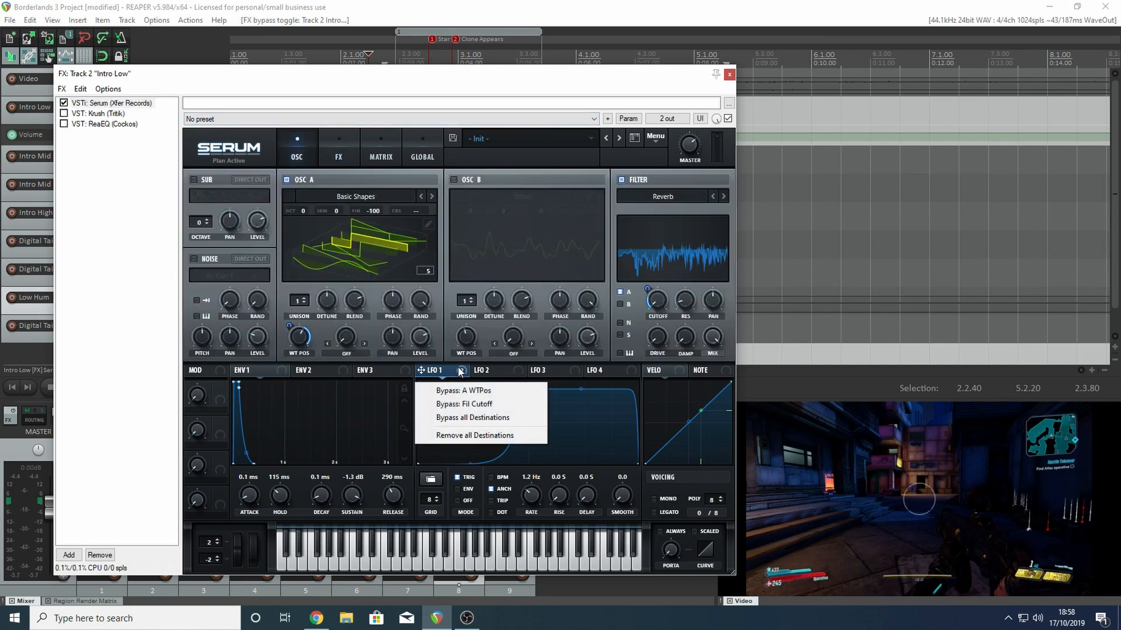
{"action": "left_click", "coordinate": [503, 418]}
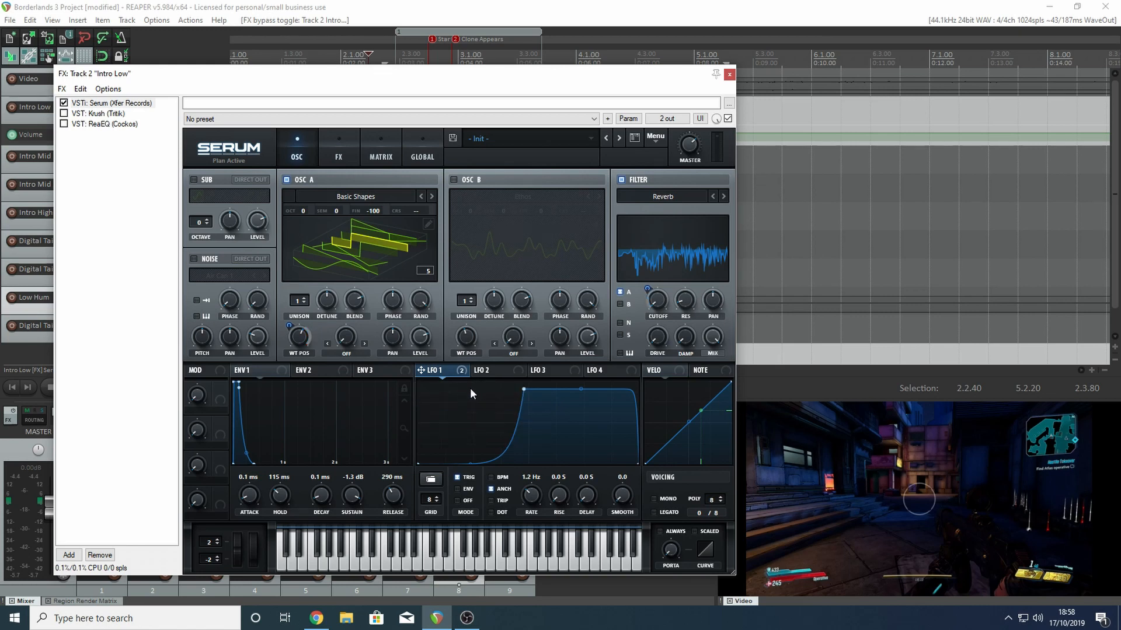
{"action": "left_click", "coordinate": [321, 240]}
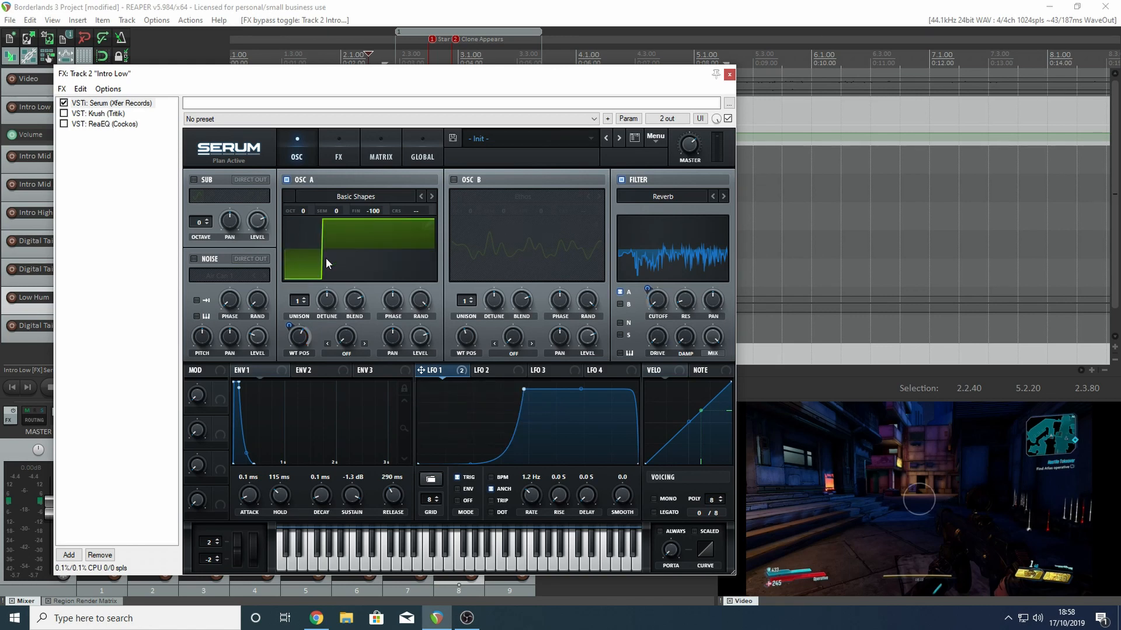
{"action": "left_click", "coordinate": [358, 267]}
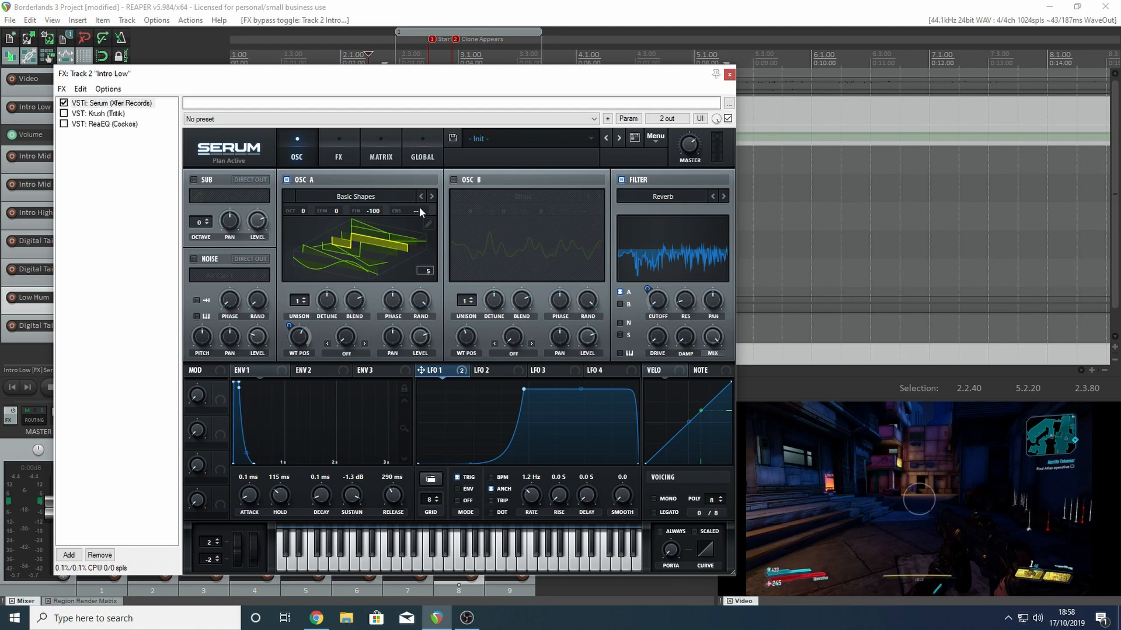
- Enable oscillator B, show its Ethos wavetable in 3D, and set its wavetable position to 47
{"action": "left_click", "coordinate": [454, 180]}
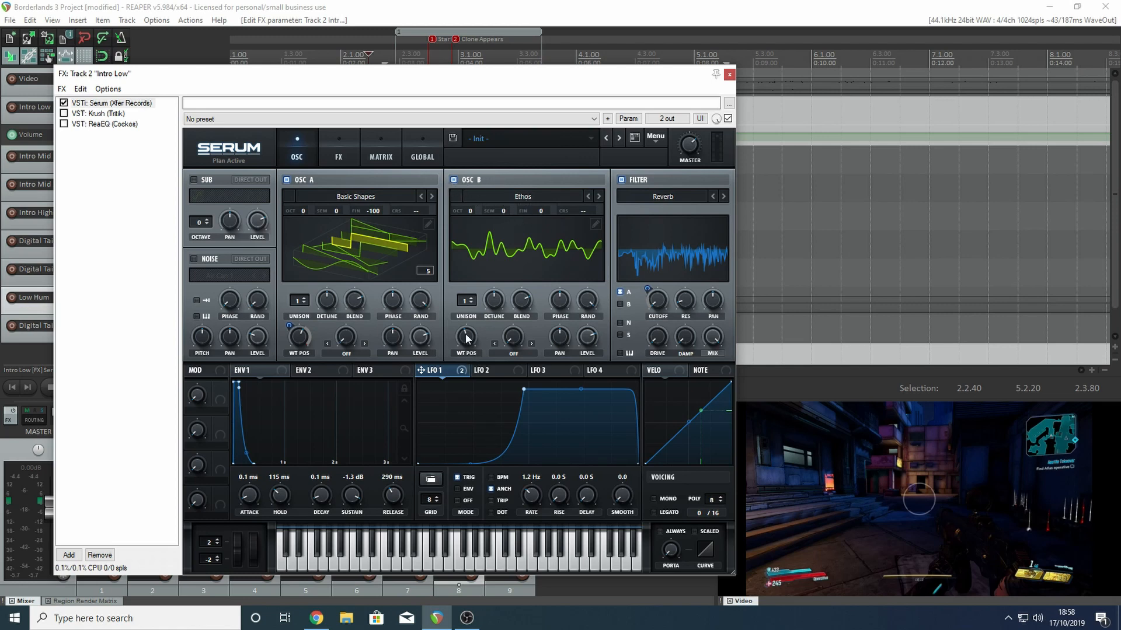
{"action": "left_click_drag", "start_coordinate": [467, 338], "coordinate": [512, 269]}
{"action": "left_click", "coordinate": [555, 251]}
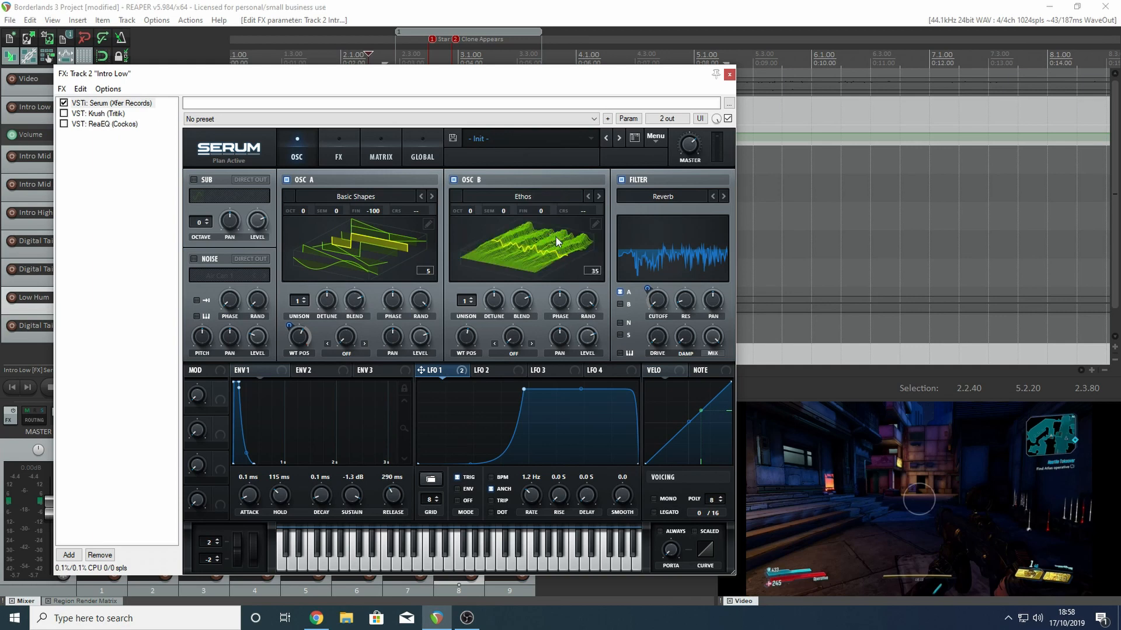
{"action": "mouse_move", "coordinate": [466, 338]}
{"action": "left_mouse_down"}
{"action": "mouse_move", "coordinate": [467, 356]}
{"action": "mouse_move", "coordinate": [477, 322]}
{"action": "left_mouse_up"}
- Switch both oscillator displays to the flat waveform view, nudging oscillator A's wavetable position
{"action": "left_click", "coordinate": [374, 246]}
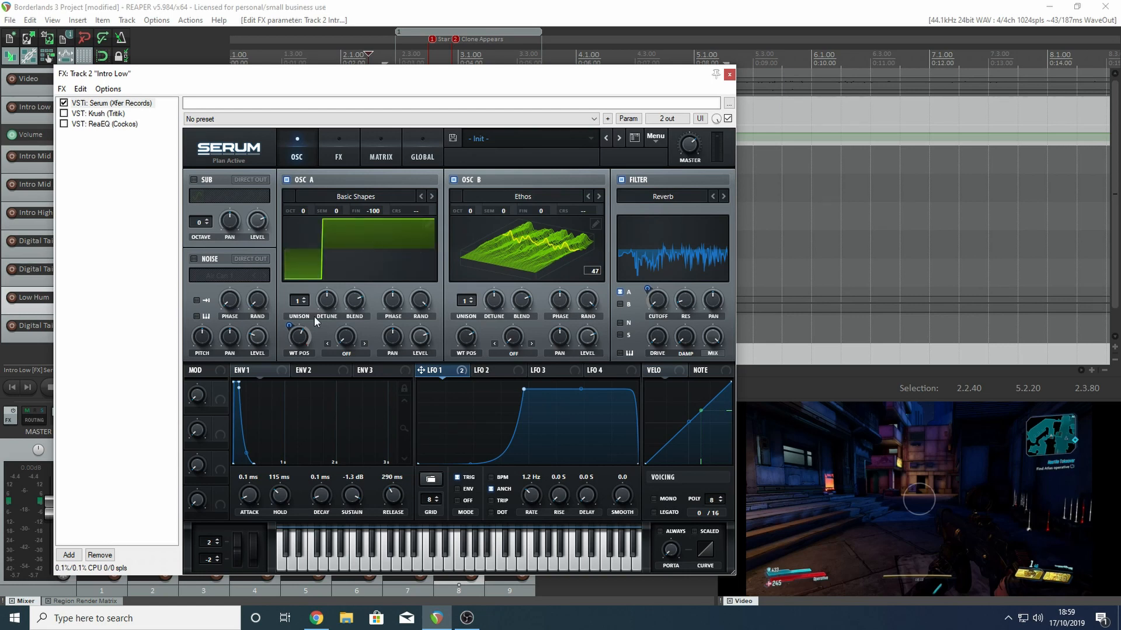
{"action": "mouse_move", "coordinate": [301, 334]}
{"action": "left_mouse_down"}
{"action": "mouse_move", "coordinate": [299, 401]}
{"action": "mouse_move", "coordinate": [306, 332]}
{"action": "left_mouse_up"}
{"action": "mouse_move", "coordinate": [303, 330]}
{"action": "left_click", "coordinate": [501, 250]}
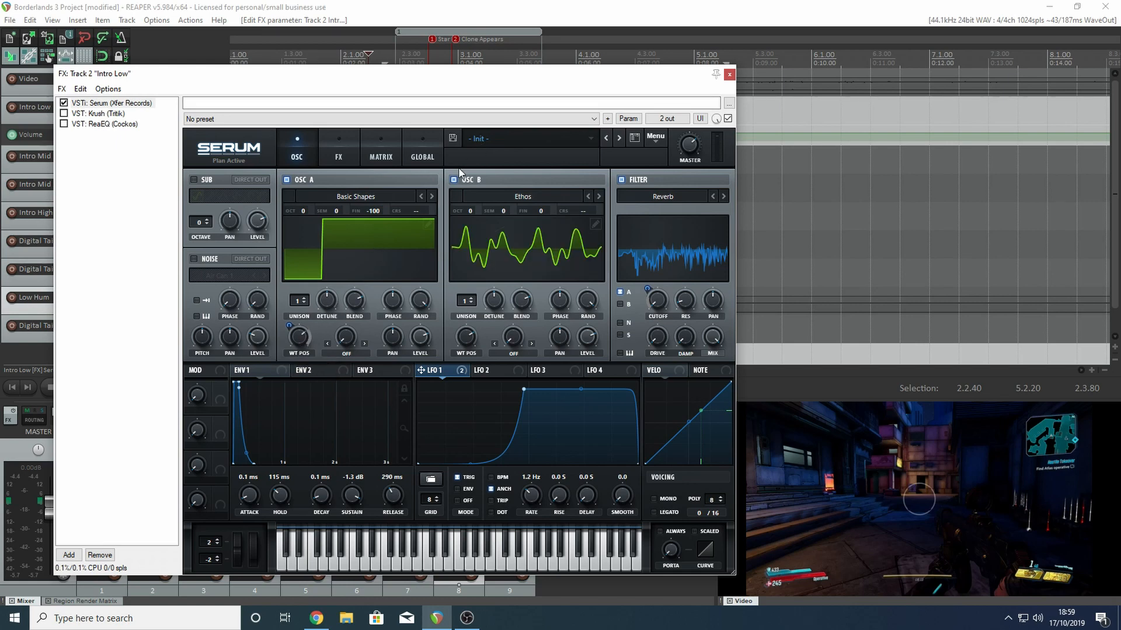
- Disable oscillator B, then switch the Reverb filter off and back on
{"action": "left_click", "coordinate": [453, 179]}
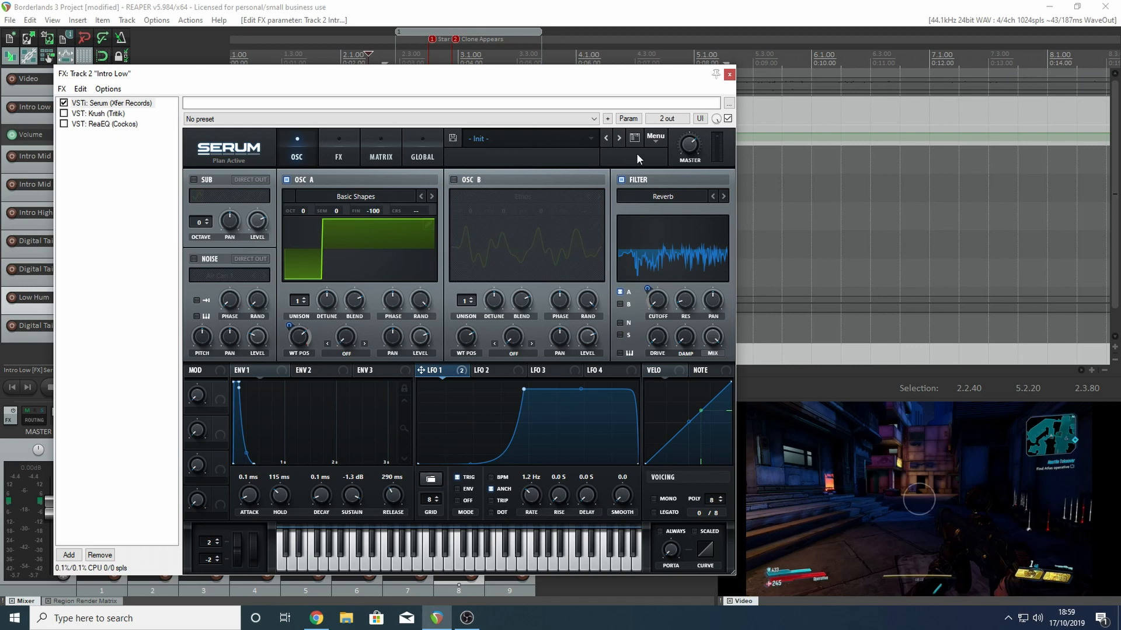
{"action": "left_click", "coordinate": [622, 181]}
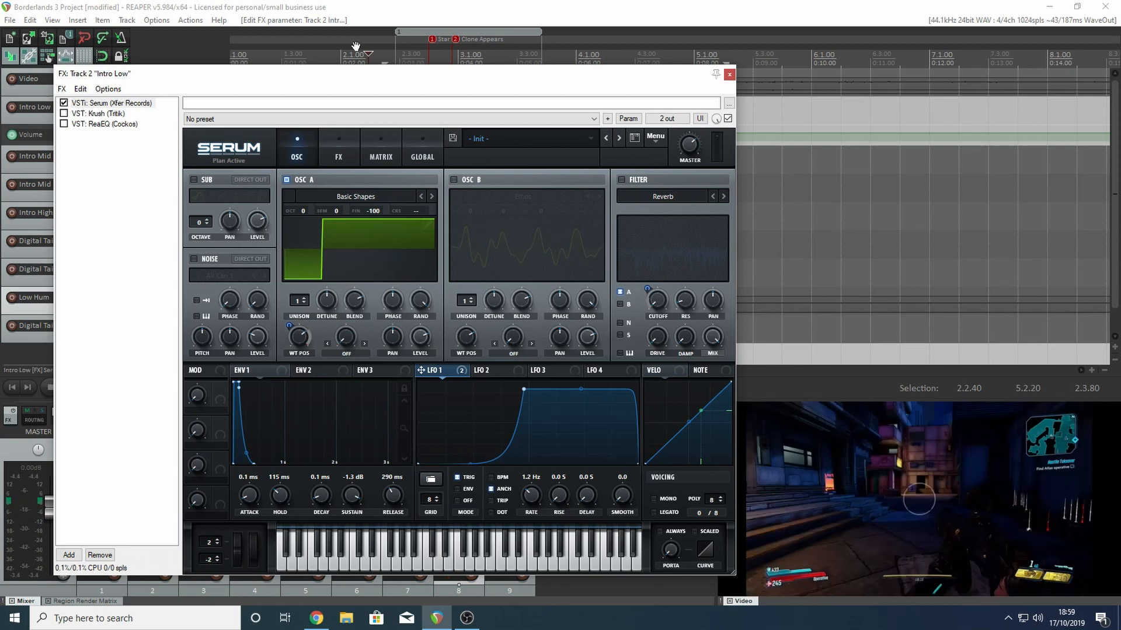
{"action": "left_click", "coordinate": [621, 180]}
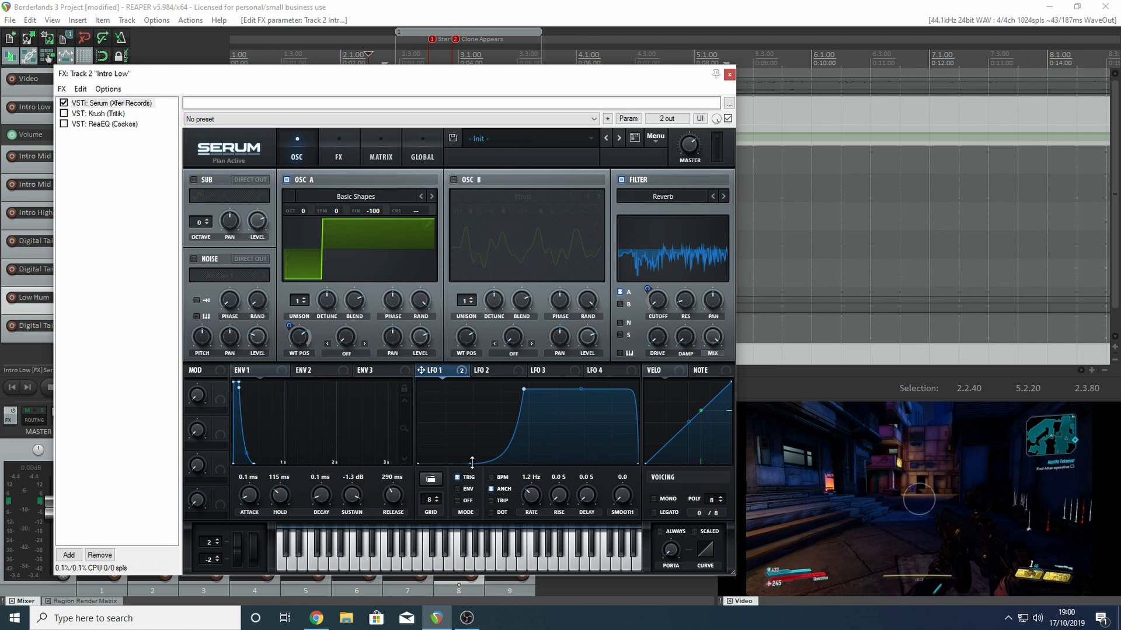
- Straighten LFO 1's rising and falling curves into a triangle, and reactivate its filter cutoff destination
{"action": "left_click_drag", "start_coordinate": [469, 465], "coordinate": [457, 430]}
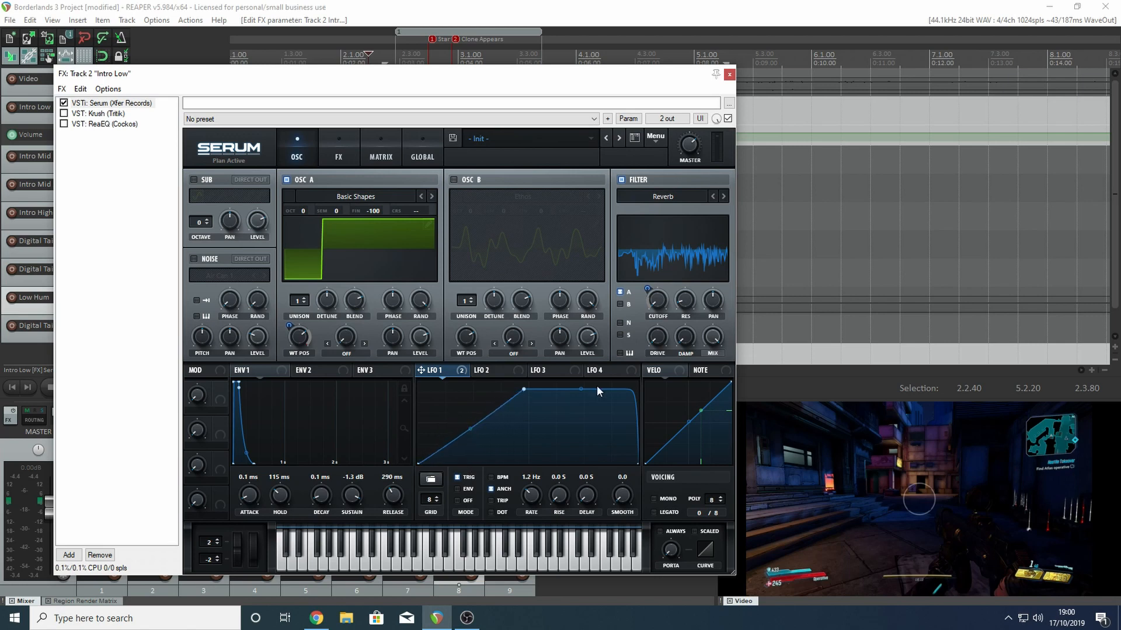
{"action": "left_click_drag", "start_coordinate": [582, 389], "coordinate": [565, 429]}
{"action": "right_click", "coordinate": [463, 370]}
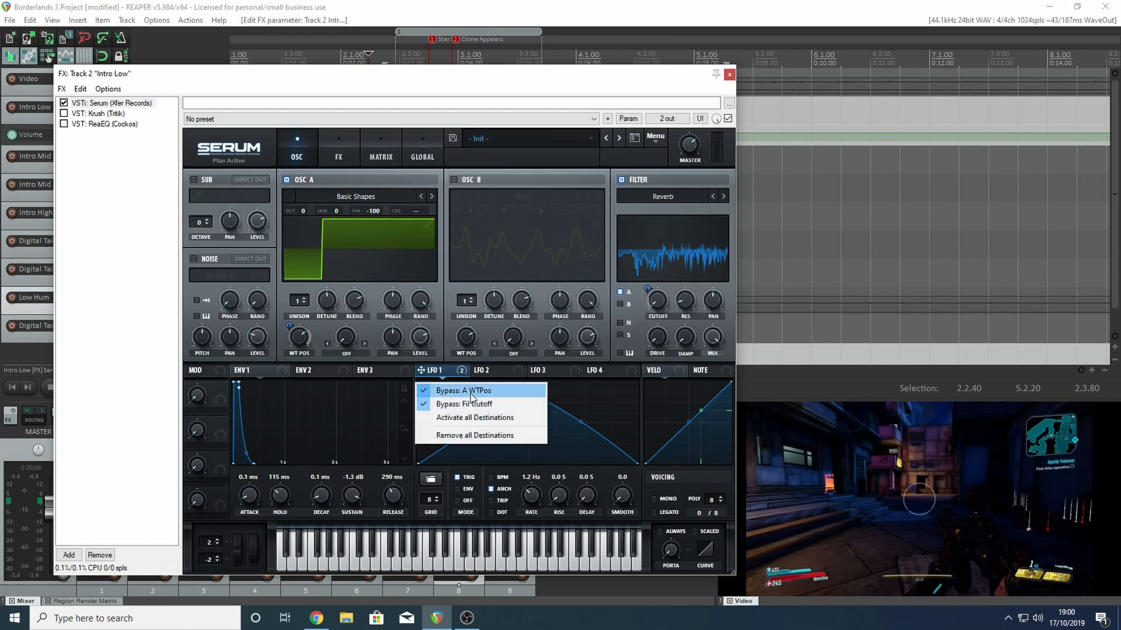
{"action": "left_click", "coordinate": [480, 402]}
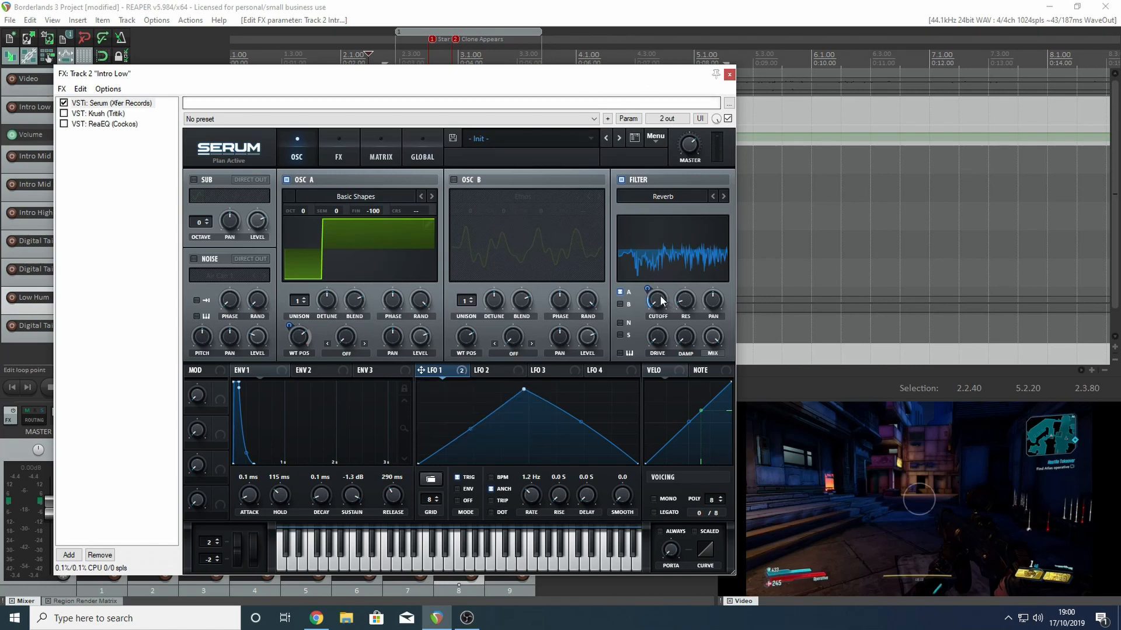
- Bend LFO 1's triangle into a slow exponential rise and a held level that falls off steeply at the end
{"action": "mouse_move", "coordinate": [657, 304]}
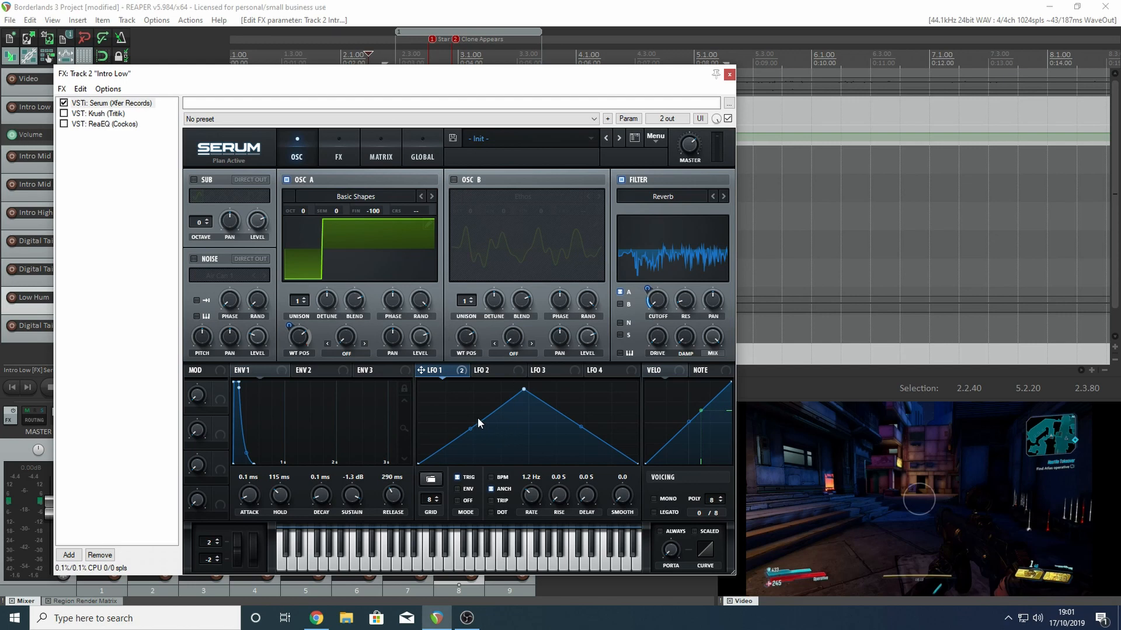
{"action": "left_click_drag", "start_coordinate": [470, 429], "coordinate": [487, 455]}
{"action": "left_click_drag", "start_coordinate": [587, 429], "coordinate": [591, 395]}
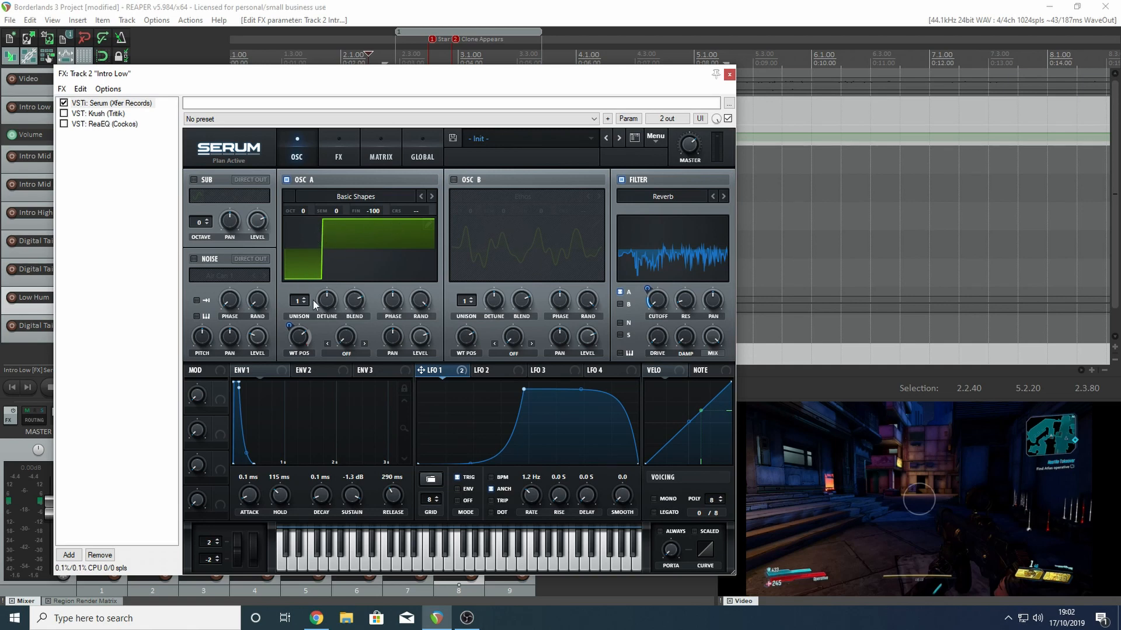
- Switch oscillator A's display to the 3D wavetable view and reactivate LFO 1's wavetable position destination
{"action": "left_click", "coordinate": [391, 249]}
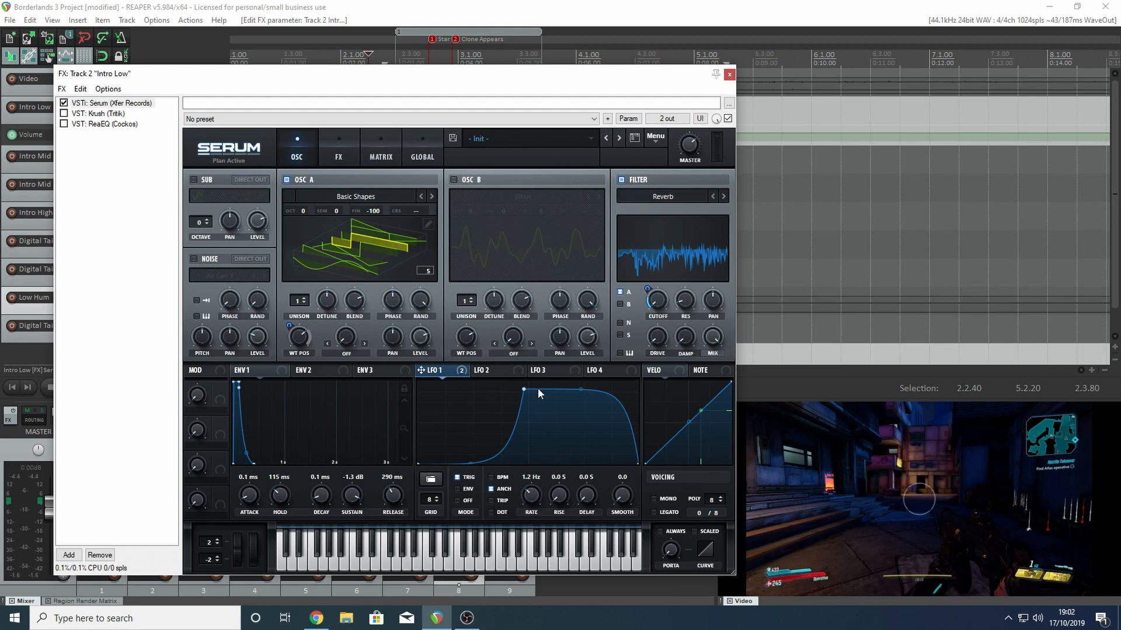
{"action": "left_click", "coordinate": [462, 371]}
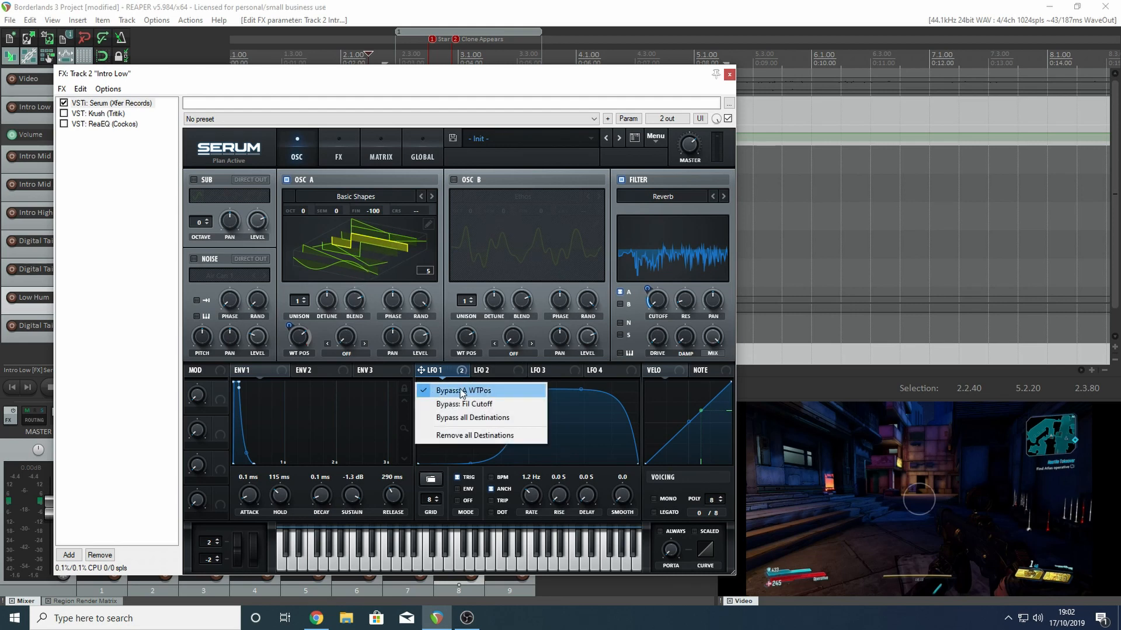
{"action": "left_click", "coordinate": [462, 391]}
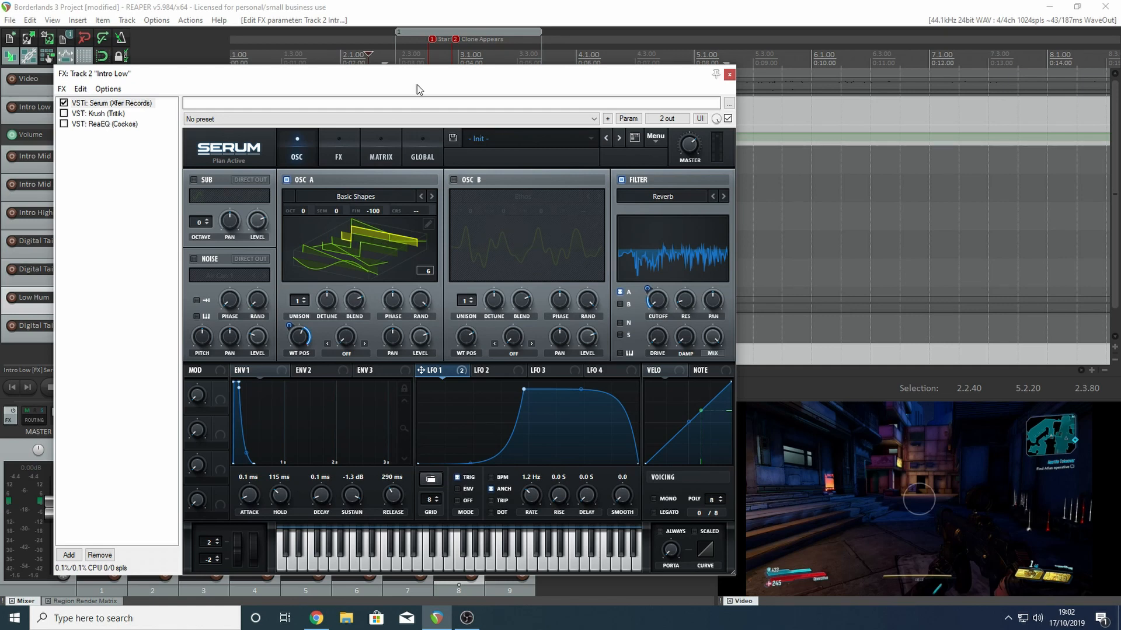
- Toggle Serum's Reverb effect on its effects page, and enable the Krush plug-in on Intro Low
{"action": "left_click", "coordinate": [341, 151]}
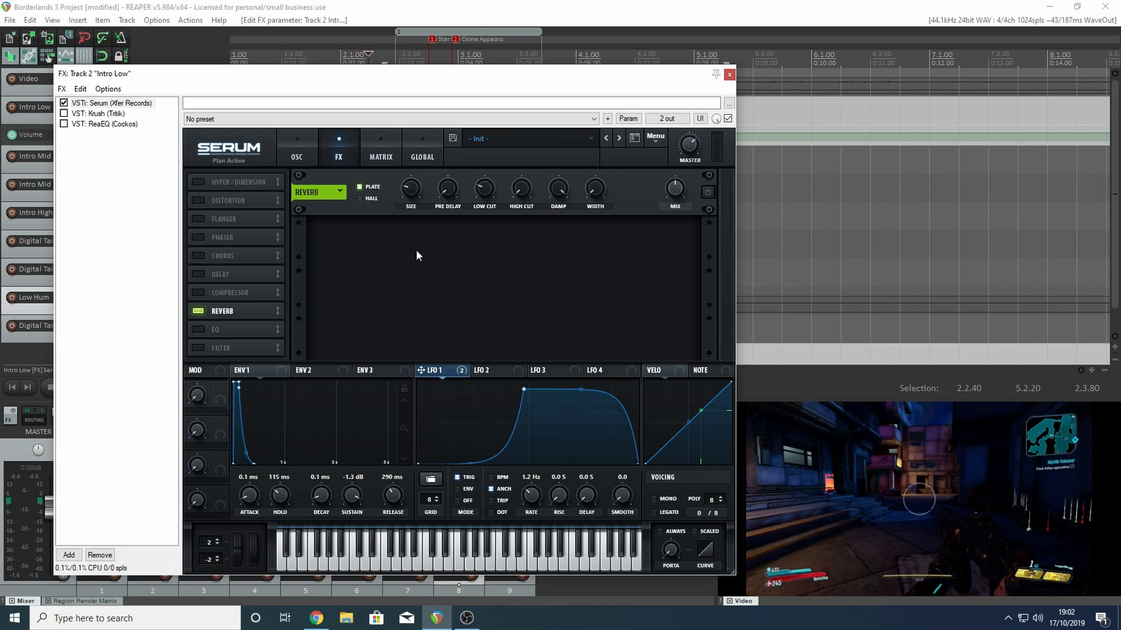
{"action": "left_click", "coordinate": [706, 192]}
{"action": "left_click", "coordinate": [114, 114]}
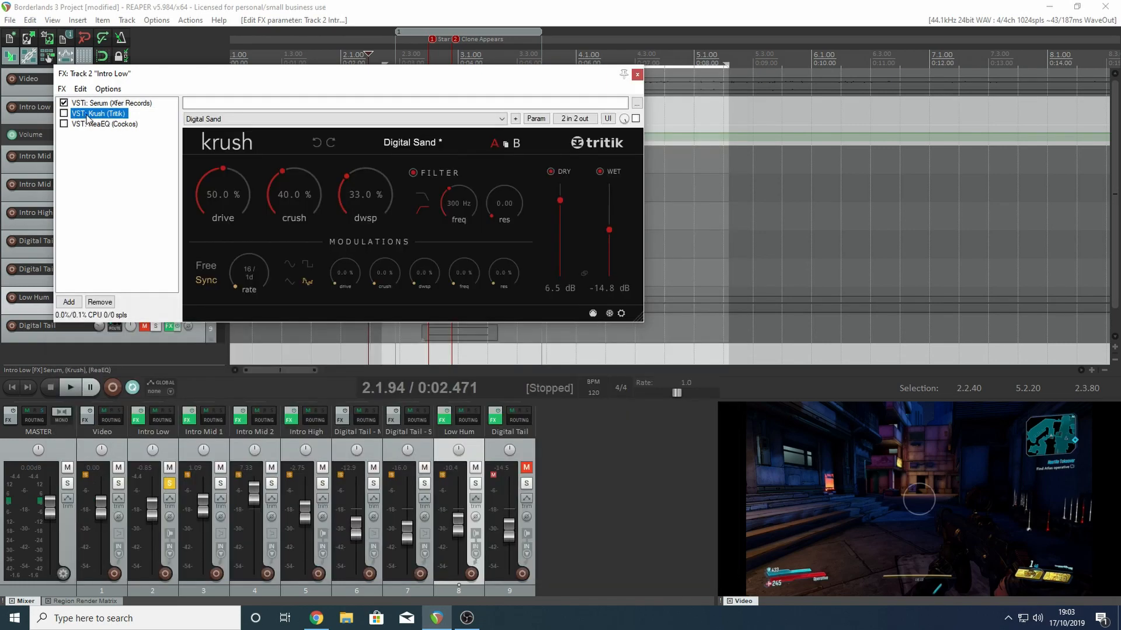
{"action": "left_click", "coordinate": [64, 113]}
- Enable ReaEQ on Intro Low, set its band 1 low shelf frequency to 79.6 Hz, and play back the sound
{"action": "left_click", "coordinate": [108, 124]}
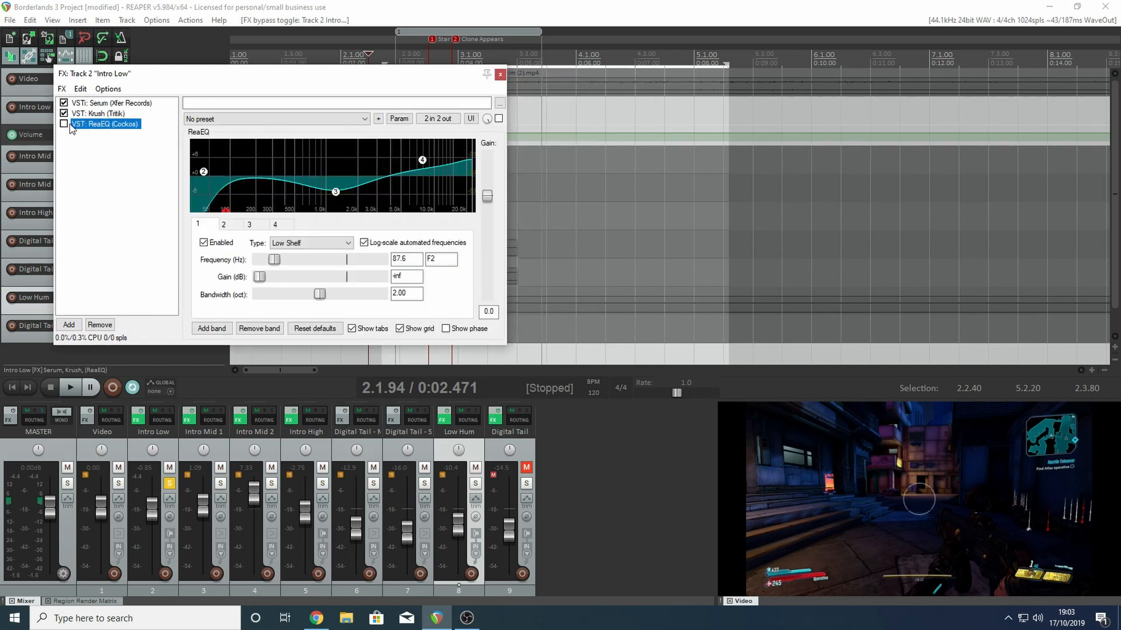
{"action": "left_click", "coordinate": [64, 124]}
{"action": "left_click_drag", "start_coordinate": [226, 209], "coordinate": [222, 210]}
{"action": "left_click_drag", "start_coordinate": [284, 78], "coordinate": [475, 73]}
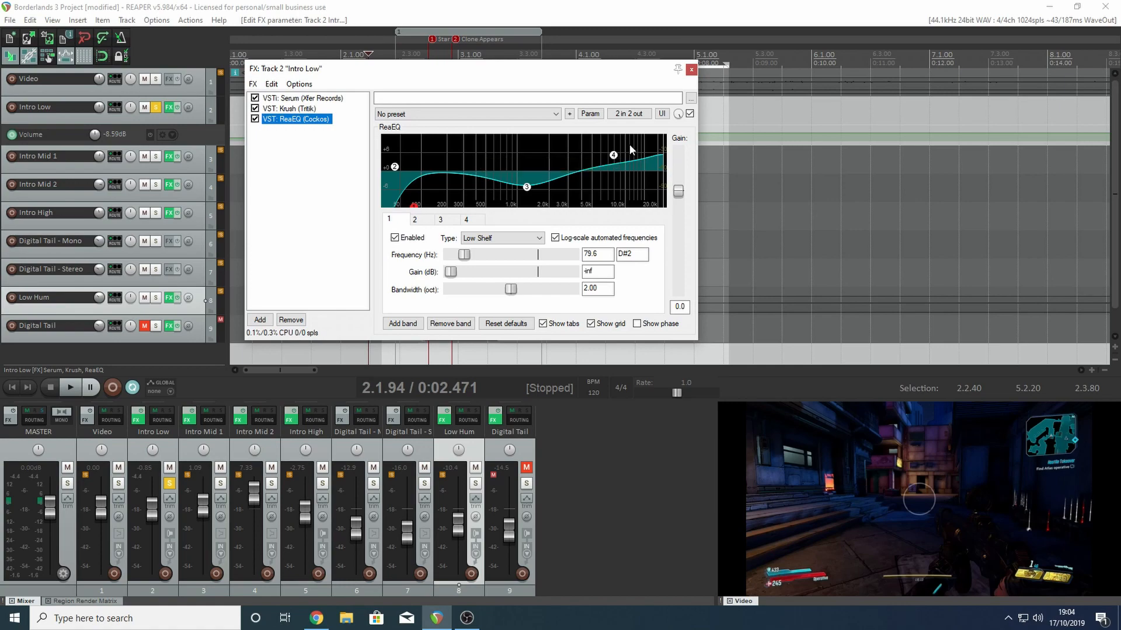
{"action": "mouse_move", "coordinate": [614, 158]}
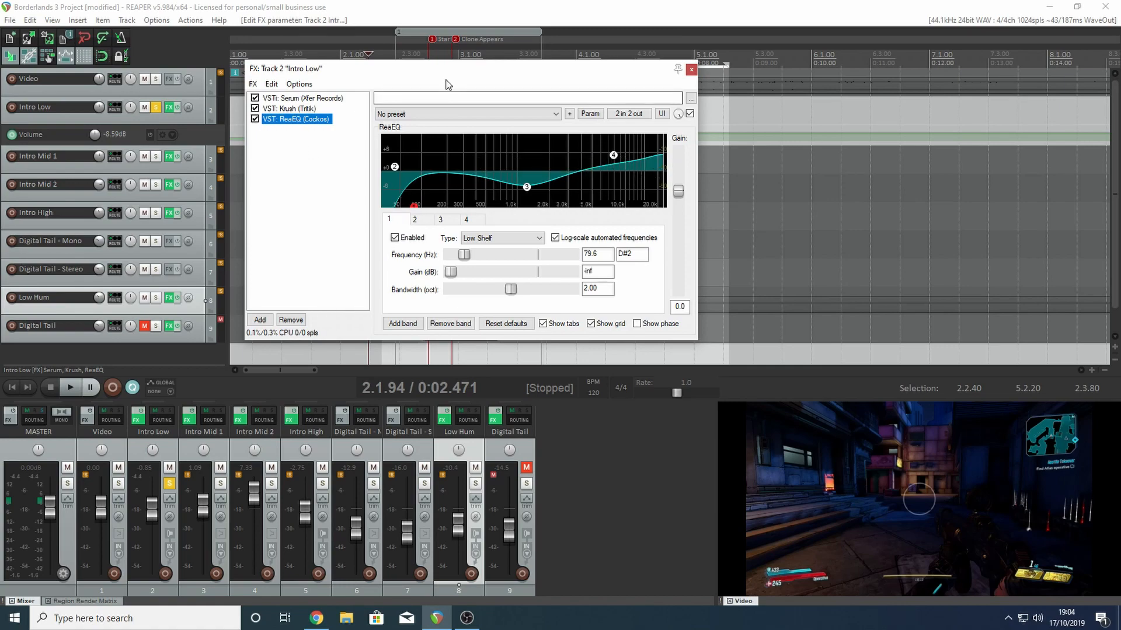
{"action": "left_click_drag", "start_coordinate": [456, 76], "coordinate": [439, 143]}
{"action": "key", "text": "space"}
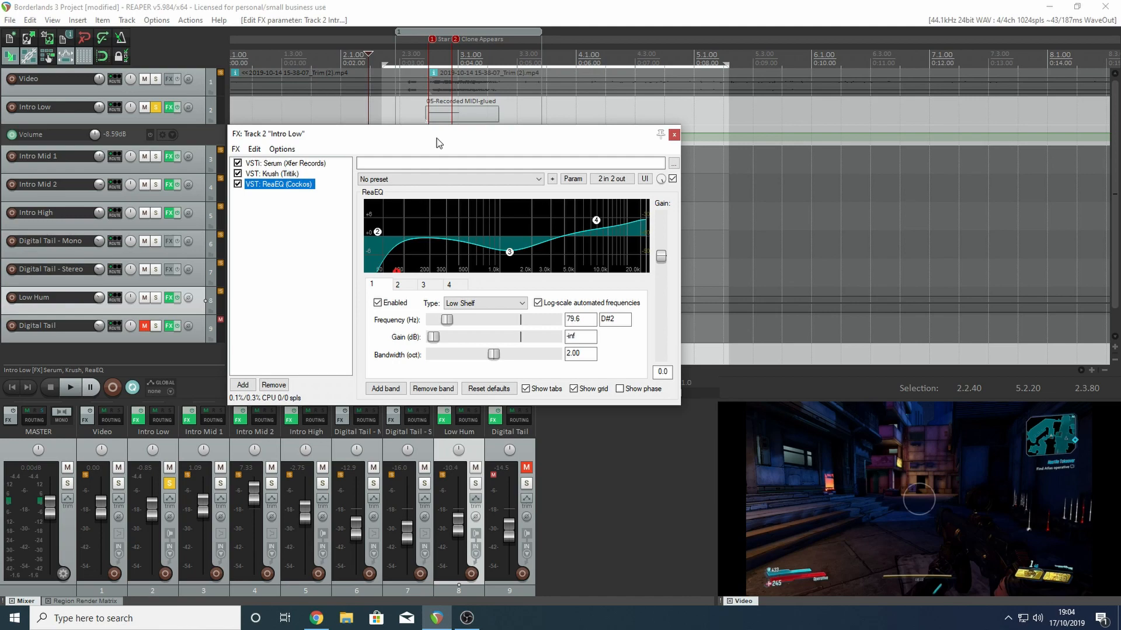
- Close the Intro Low effects window and examine the points of its volume envelope around the intro clip
{"action": "key", "text": "Escape"}
{"action": "scroll", "coordinate": [468, 123], "scroll_direction": "up", "scroll_amount": 4}
{"action": "left_click_drag", "start_coordinate": [1115, 196], "coordinate": [1116, 123]}
{"action": "scroll", "coordinate": [430, 218], "scroll_direction": "up", "scroll_amount": 3}
{"action": "scroll", "coordinate": [635, 217], "scroll_direction": "up", "scroll_amount": 3}
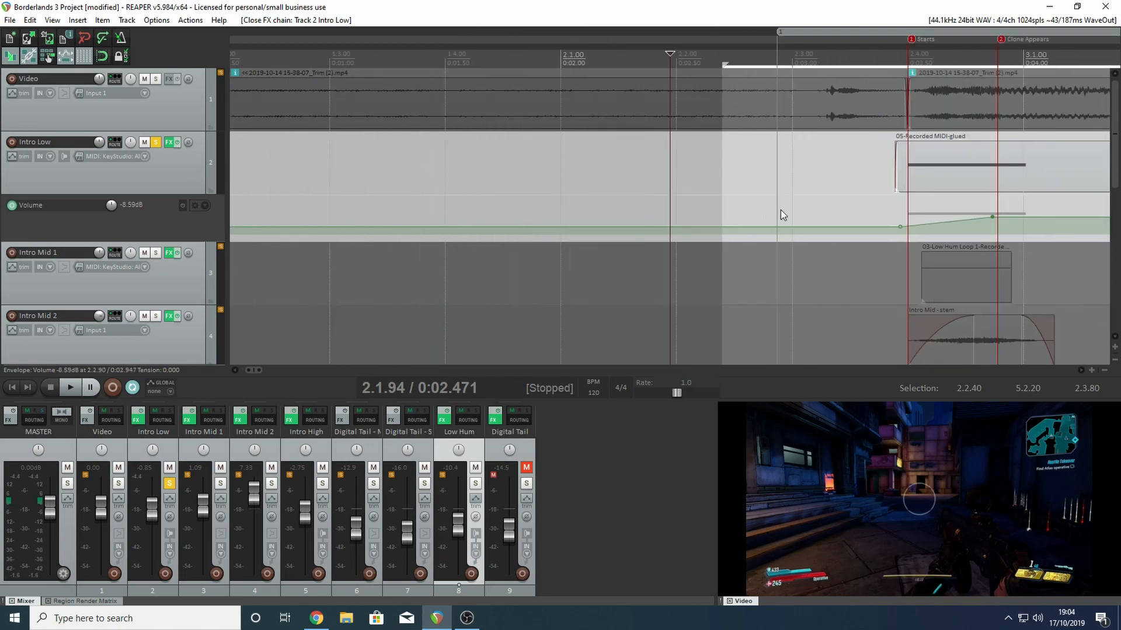
{"action": "left_click_drag", "start_coordinate": [253, 370], "coordinate": [264, 370]}
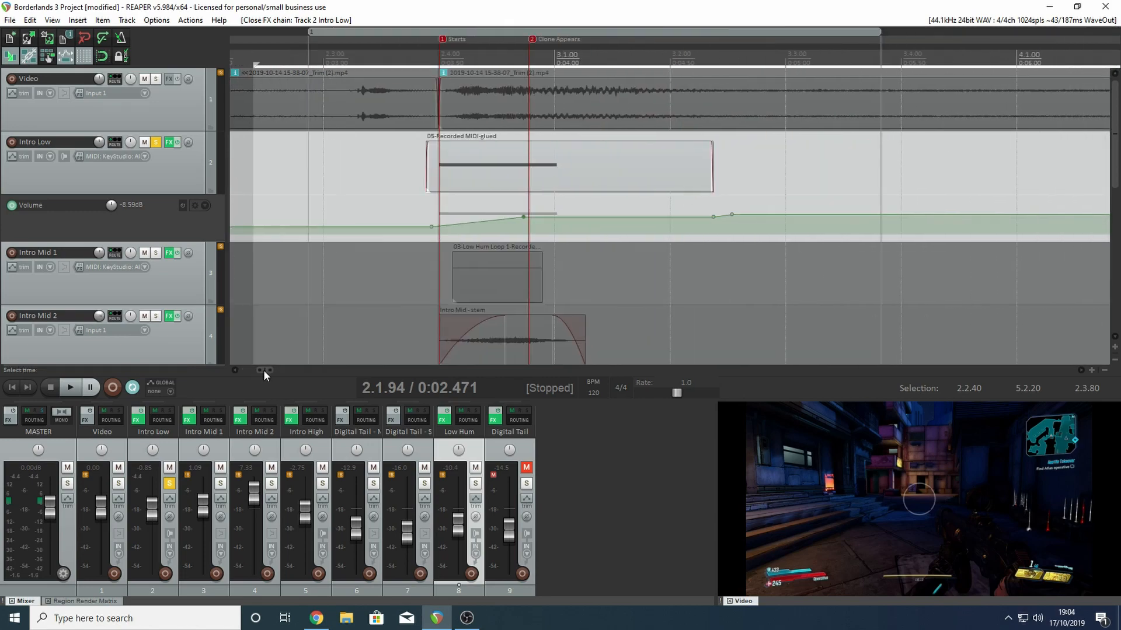
{"action": "left_click", "coordinate": [433, 227]}
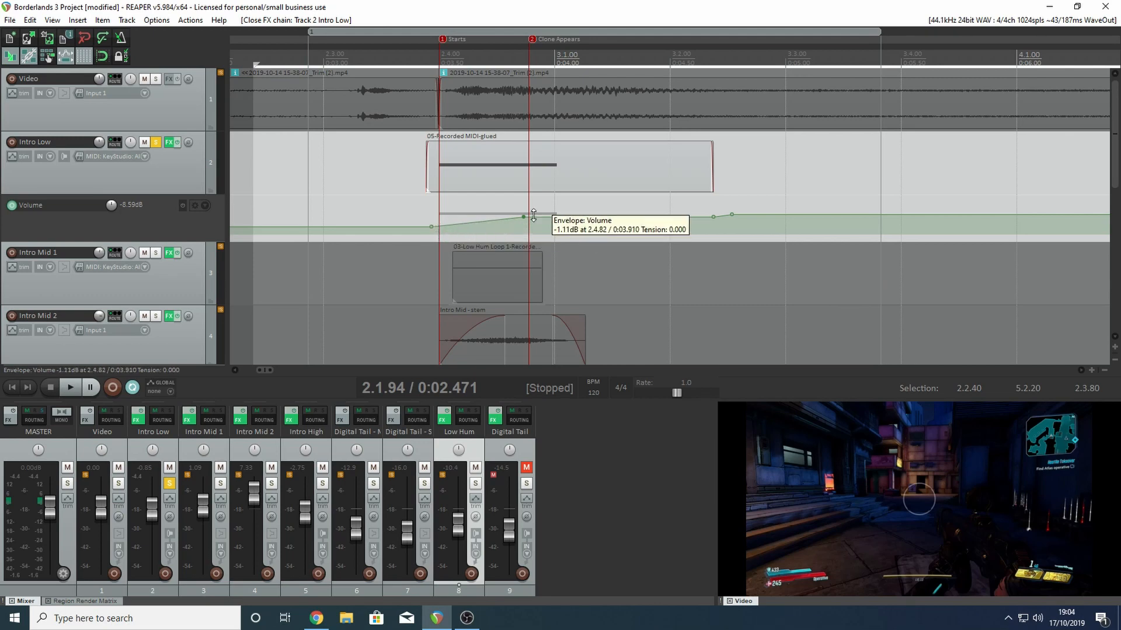
- Solo Intro Mid 1 instead of Intro Low and play it back on its own
{"action": "left_click", "coordinate": [157, 253]}
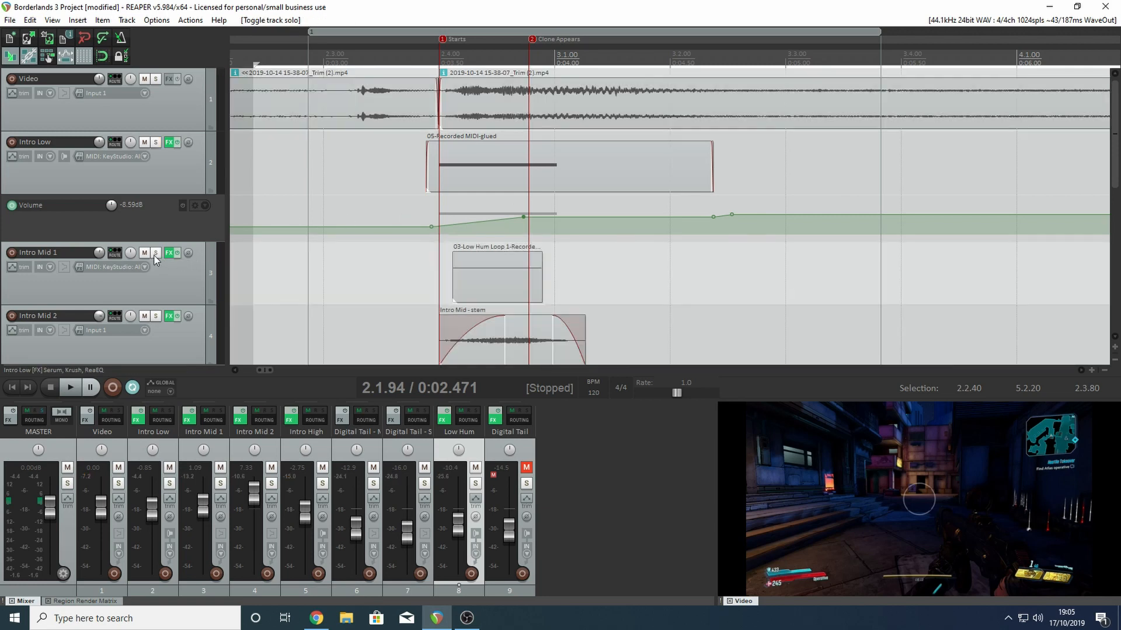
{"action": "left_click", "coordinate": [156, 253]}
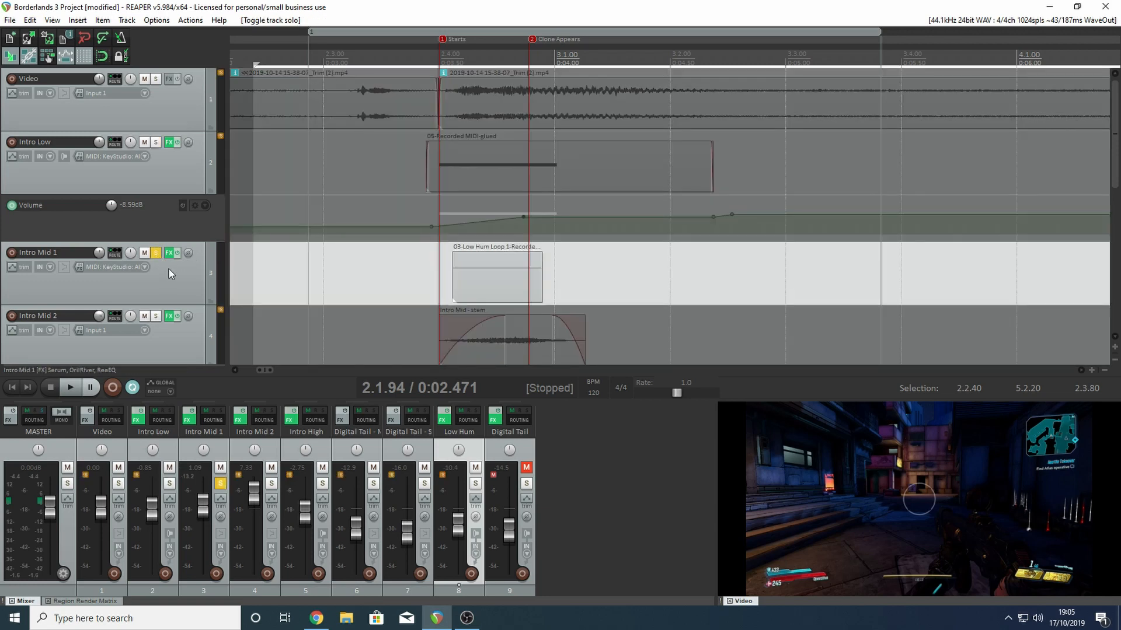
{"action": "scroll", "coordinate": [395, 225], "scroll_direction": "down", "scroll_amount": 4}
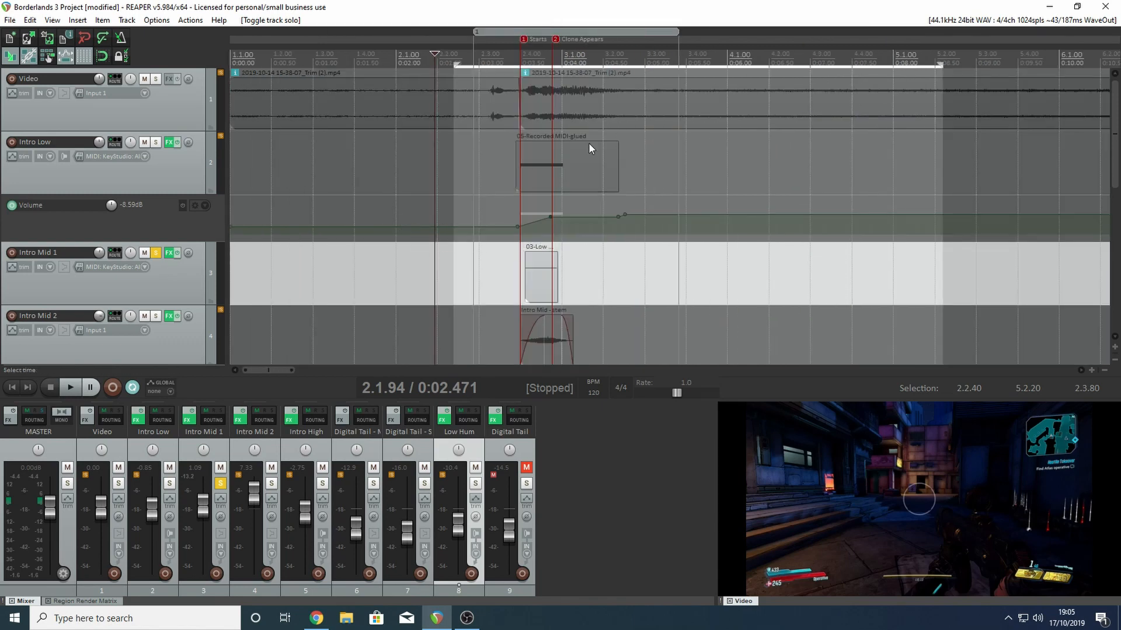
{"action": "key", "text": "space"}
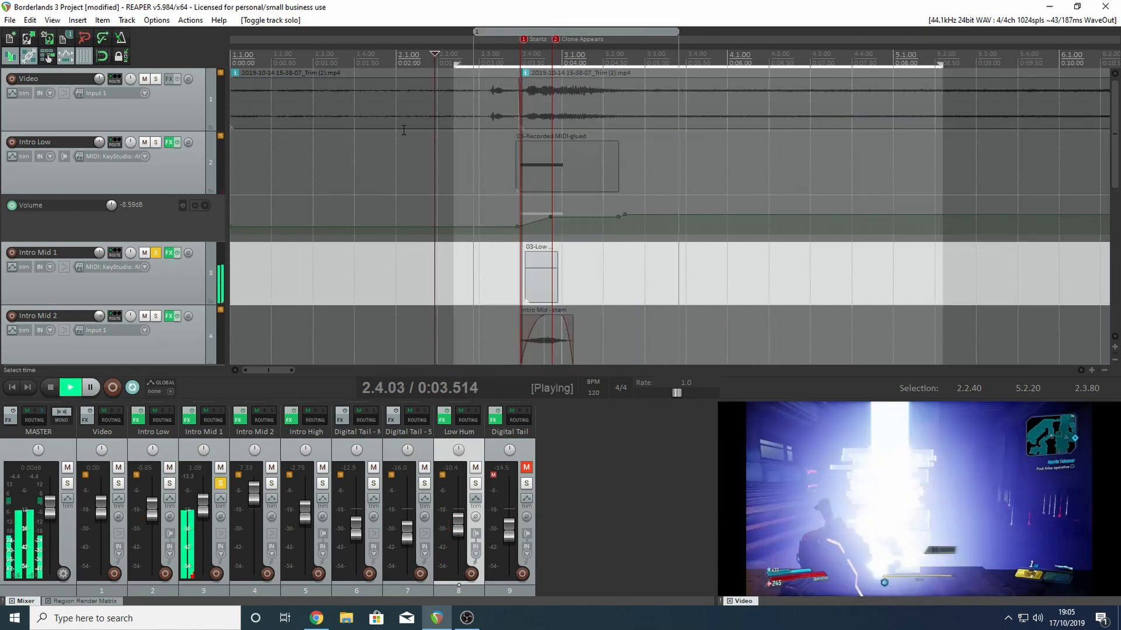
{"action": "key", "text": "space"}
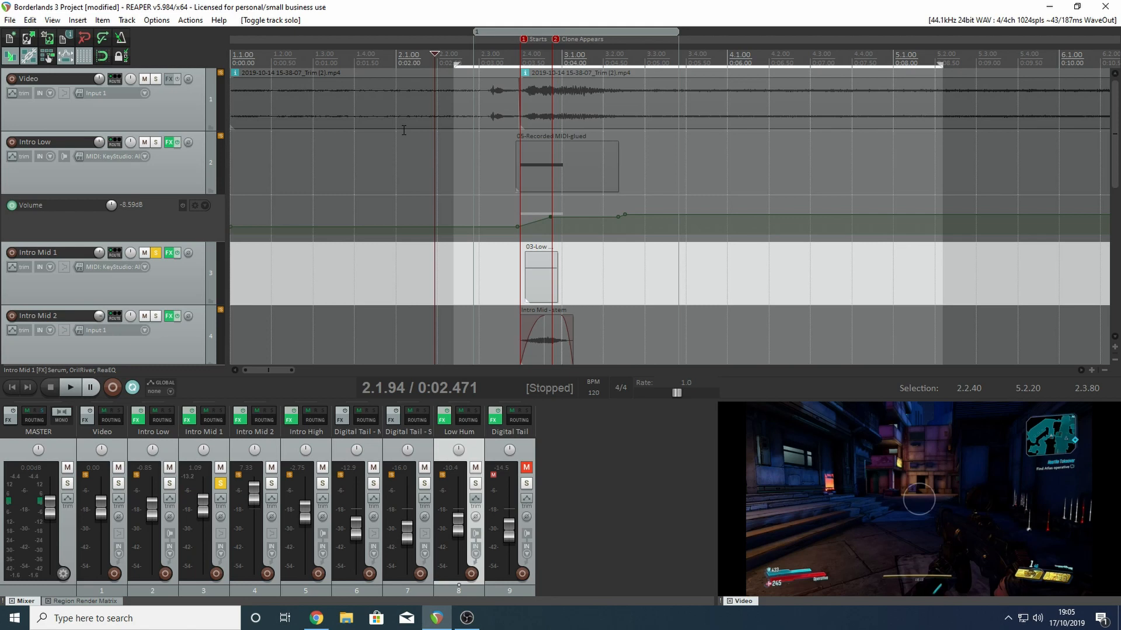
- Add Intro Low to the solo and listen to it together with Intro Mid 1
{"action": "left_click", "coordinate": [155, 142]}
{"action": "key", "text": "space"}
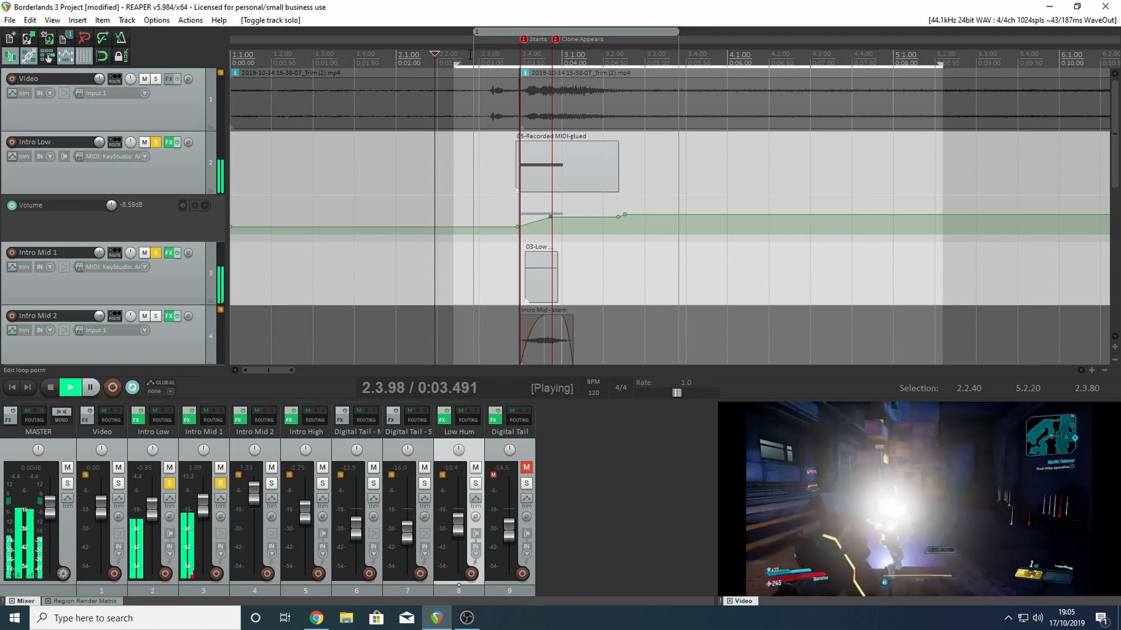
{"action": "key", "text": "space"}
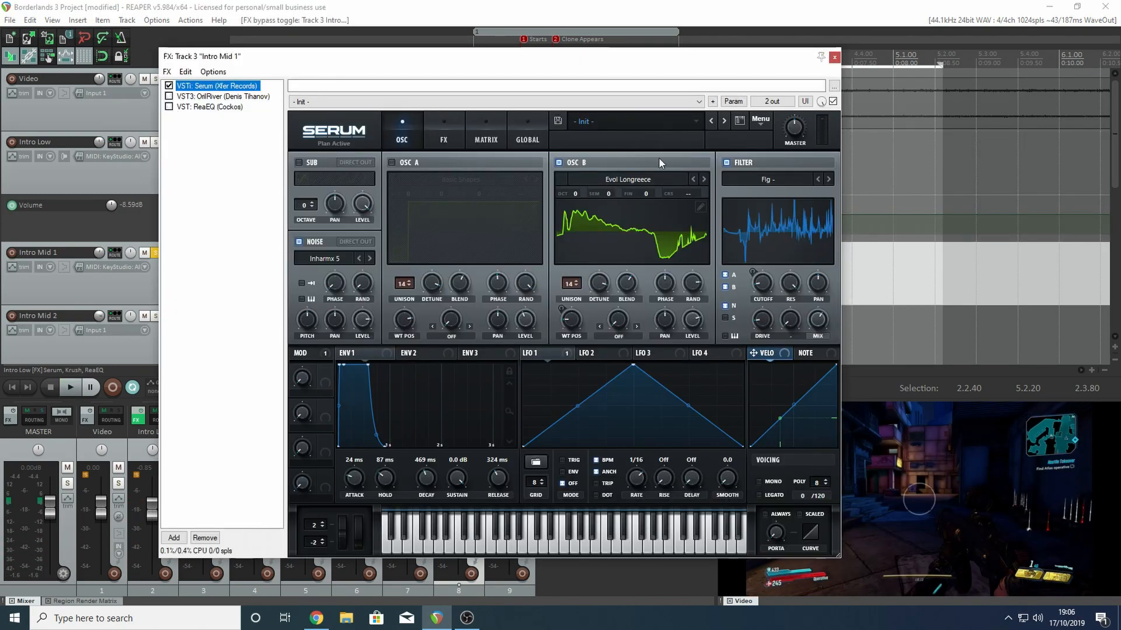
- Disable the filter and noise oscillator in Intro Mid 1's Serum, and show oscillator B's wavetable in 3D
{"action": "left_click", "coordinate": [726, 162]}
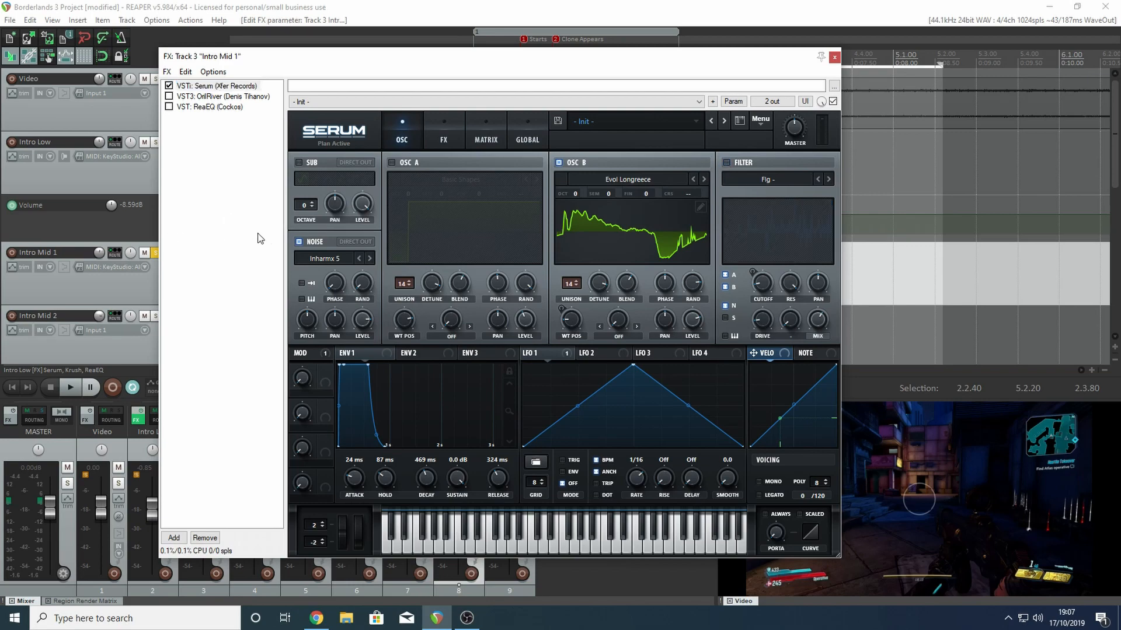
{"action": "left_click", "coordinate": [300, 241]}
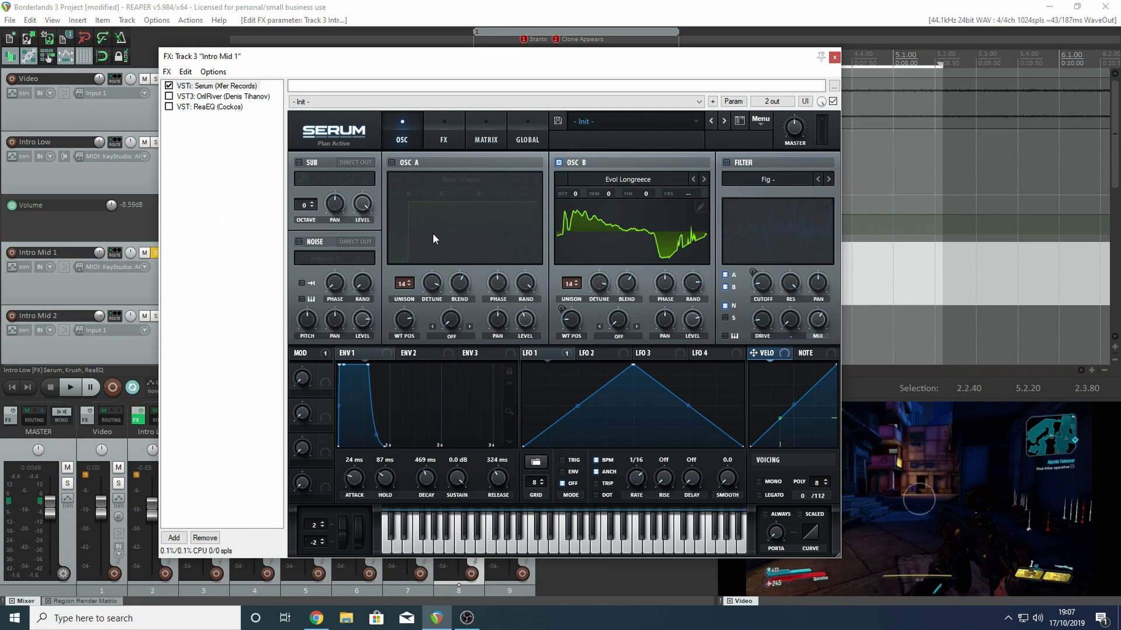
{"action": "left_click_drag", "start_coordinate": [683, 56], "coordinate": [576, 49]}
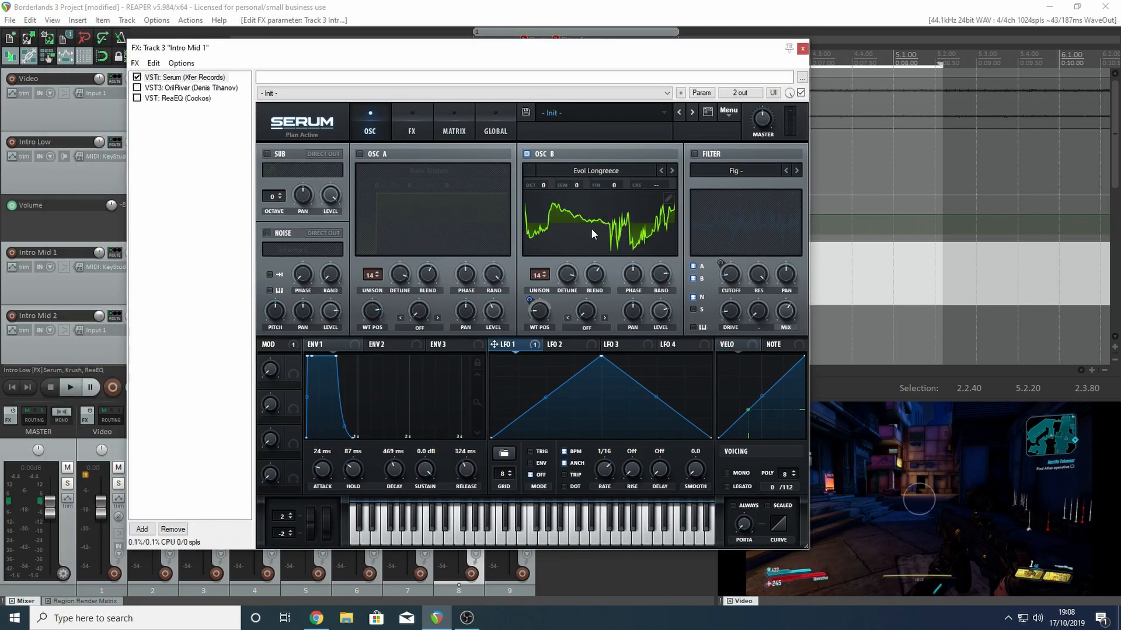
{"action": "left_click", "coordinate": [590, 228]}
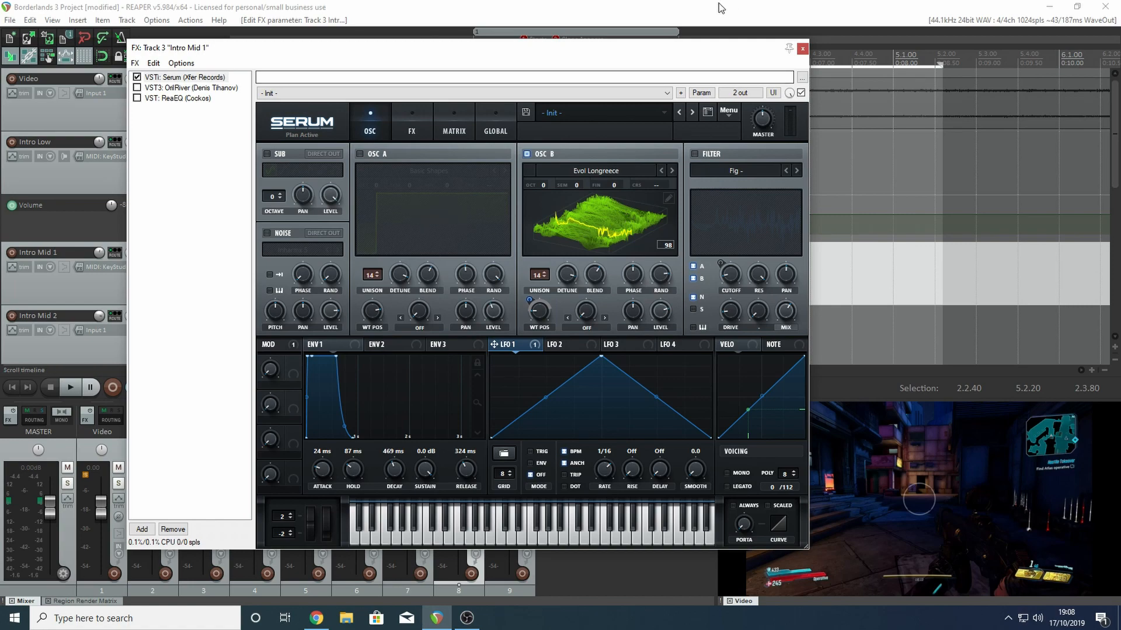
- Play back Intro Mid 1 with only Serum's oscillator B sounding
{"action": "left_click_drag", "start_coordinate": [671, 51], "coordinate": [622, 64]}
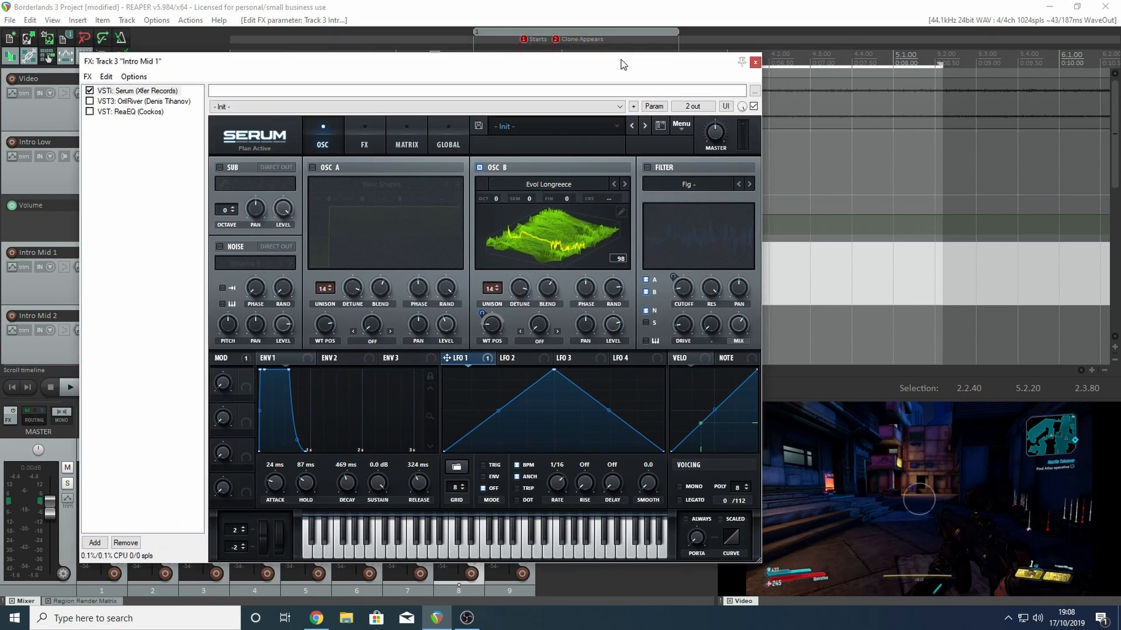
{"action": "key", "text": "space"}
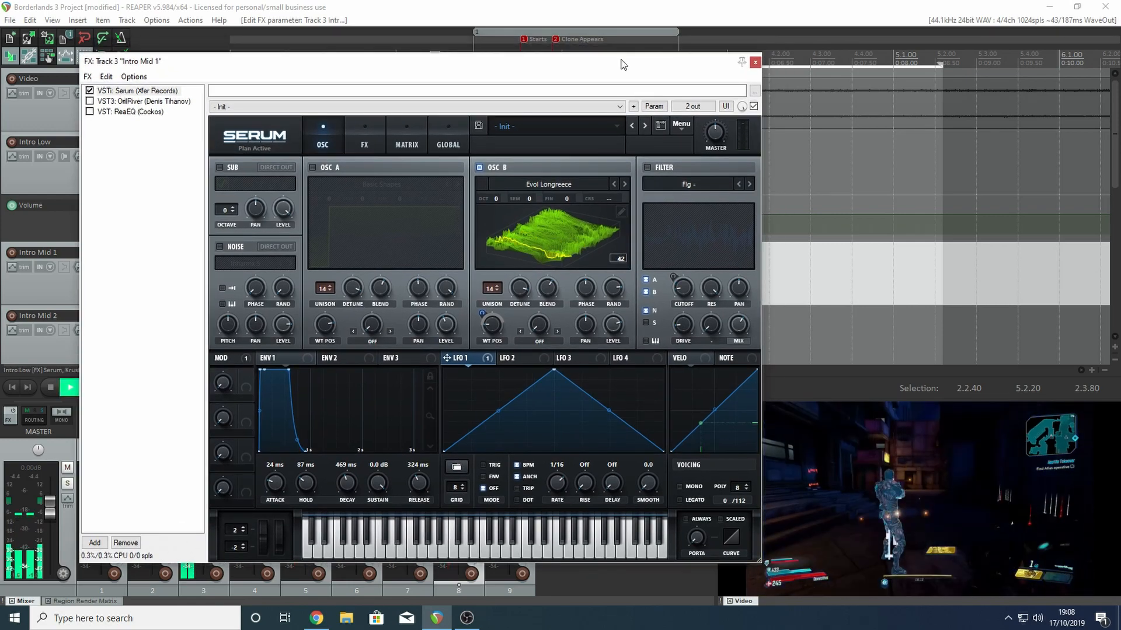
{"action": "key", "text": "space"}
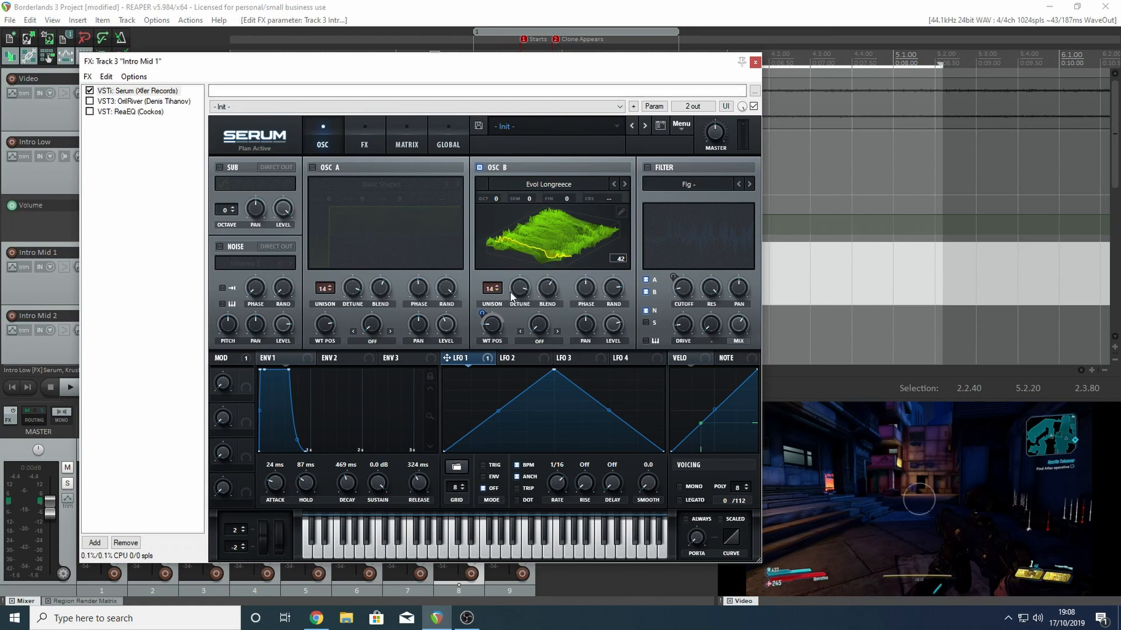
- Open Intro Low's effects window to review its Serum settings, and close it again
{"action": "left_click_drag", "start_coordinate": [283, 61], "coordinate": [447, 79]}
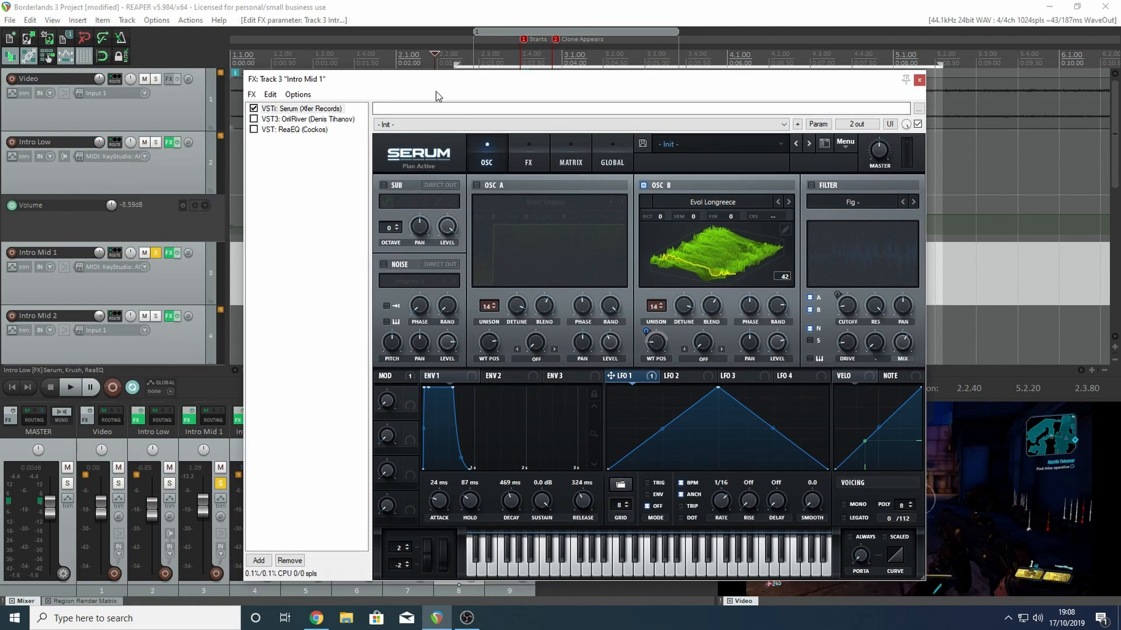
{"action": "left_click", "coordinate": [169, 142]}
{"action": "left_click", "coordinate": [286, 128]}
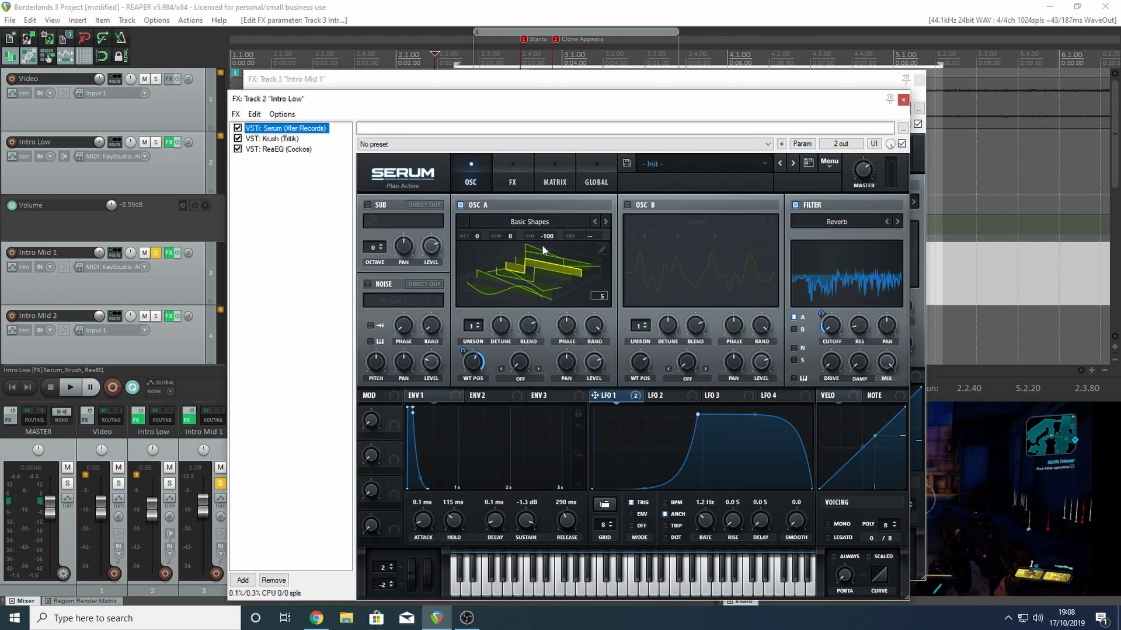
{"action": "left_click", "coordinate": [903, 99]}
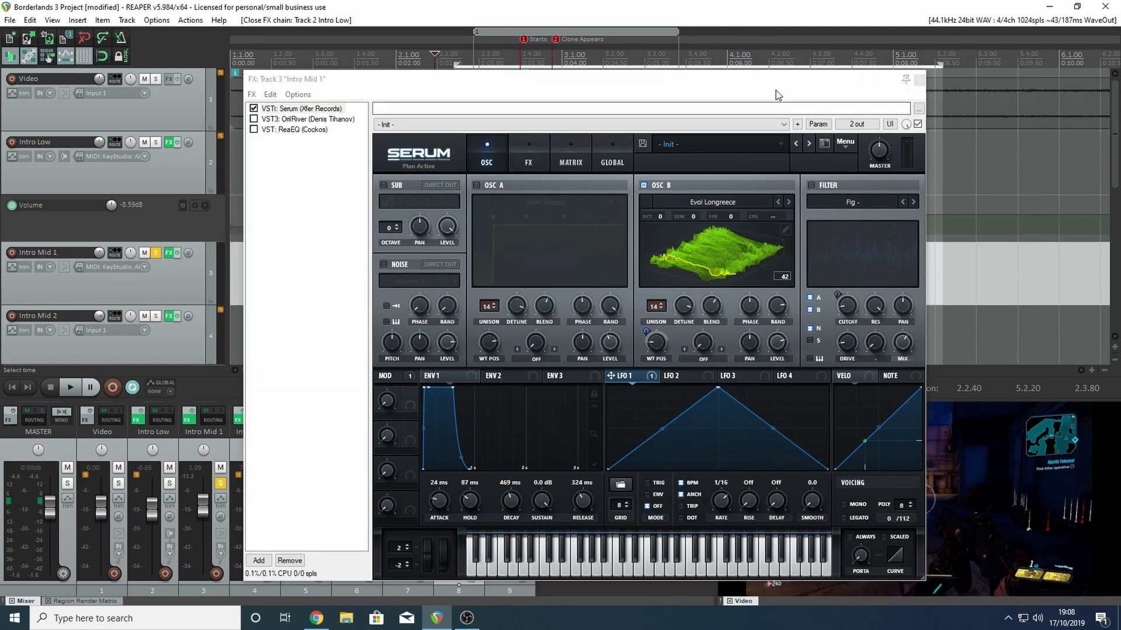
- Set oscillator B's unison to 15 voices and its detune to 0.00, and play back from shortly before the Starts marker
{"action": "left_click_drag", "start_coordinate": [771, 87], "coordinate": [653, 91]}
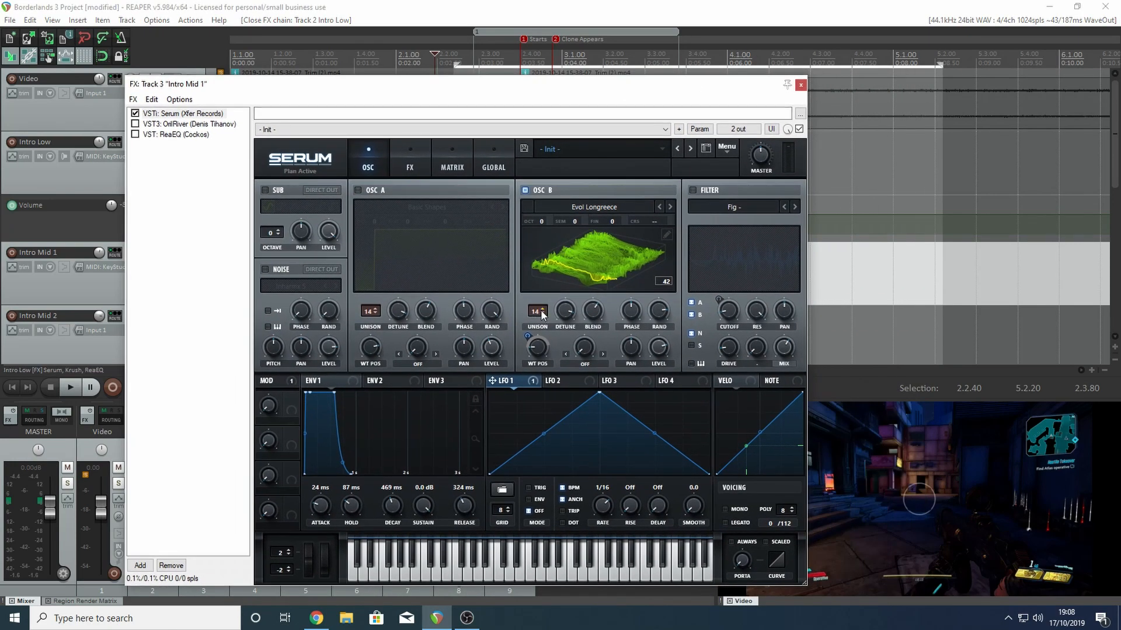
{"action": "left_click", "coordinate": [540, 314]}
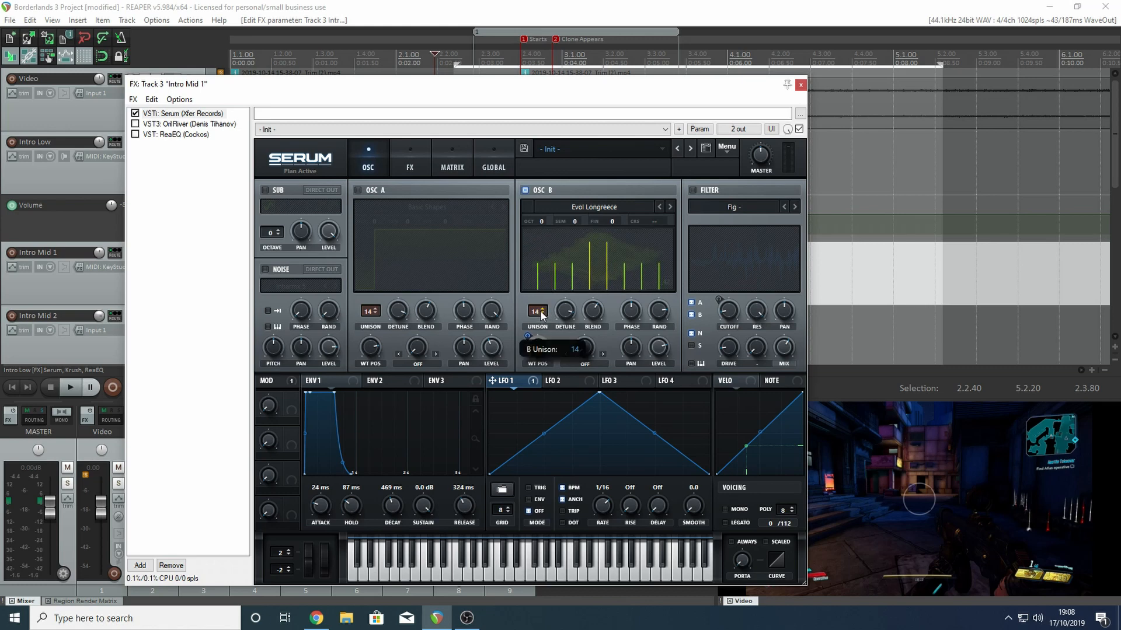
{"action": "left_click", "coordinate": [541, 310]}
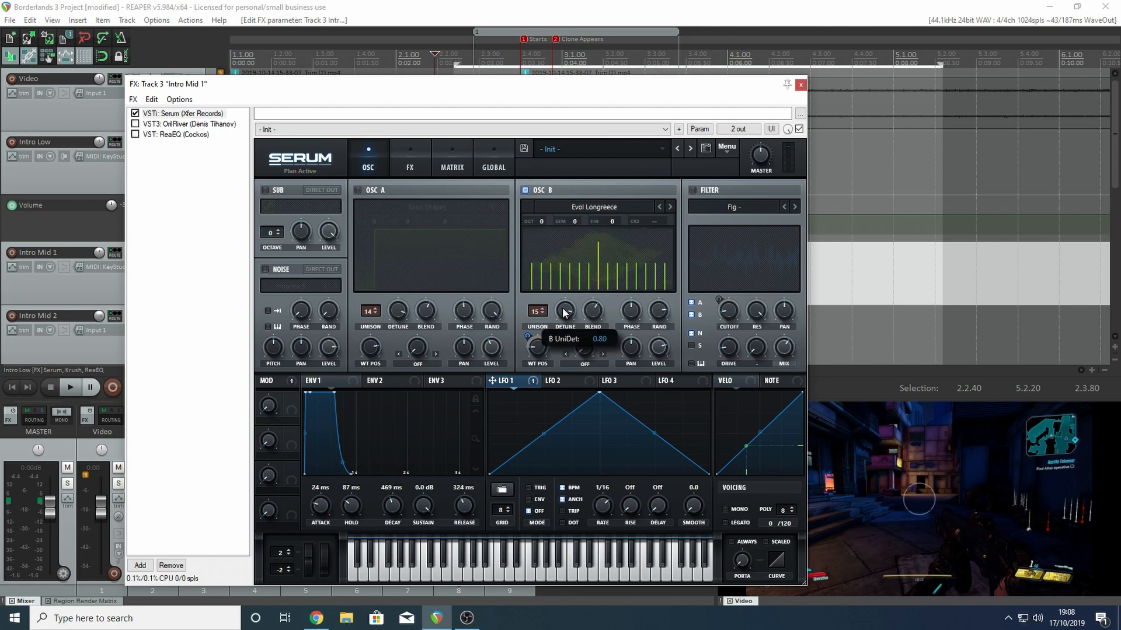
{"action": "left_click_drag", "start_coordinate": [564, 324], "coordinate": [566, 498]}
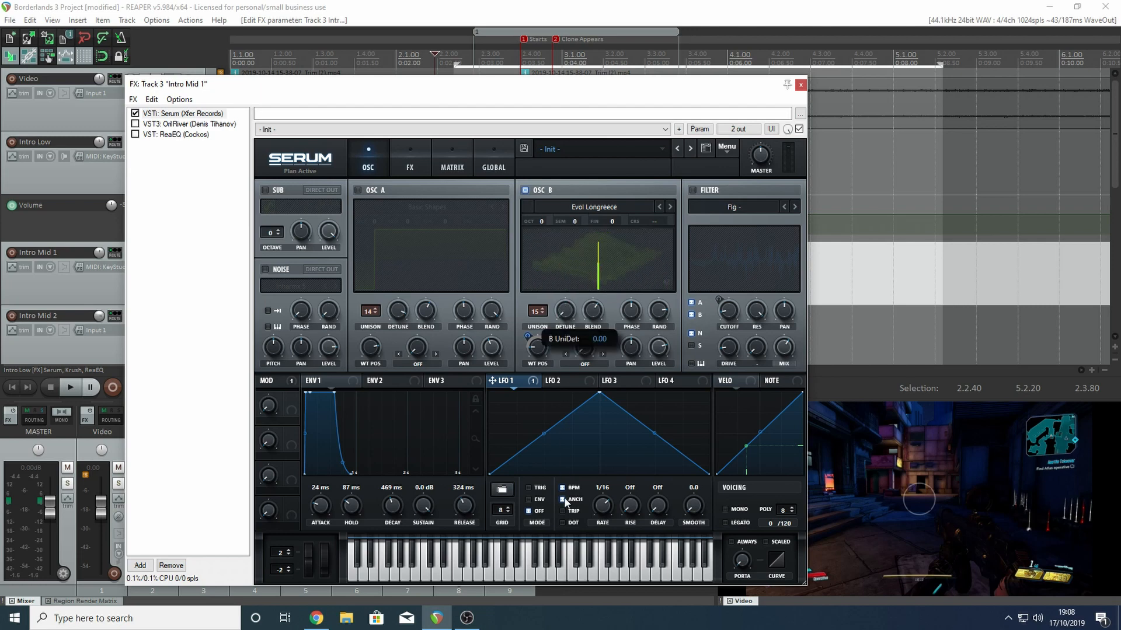
{"action": "left_click", "coordinate": [463, 57]}
{"action": "key", "text": "space"}
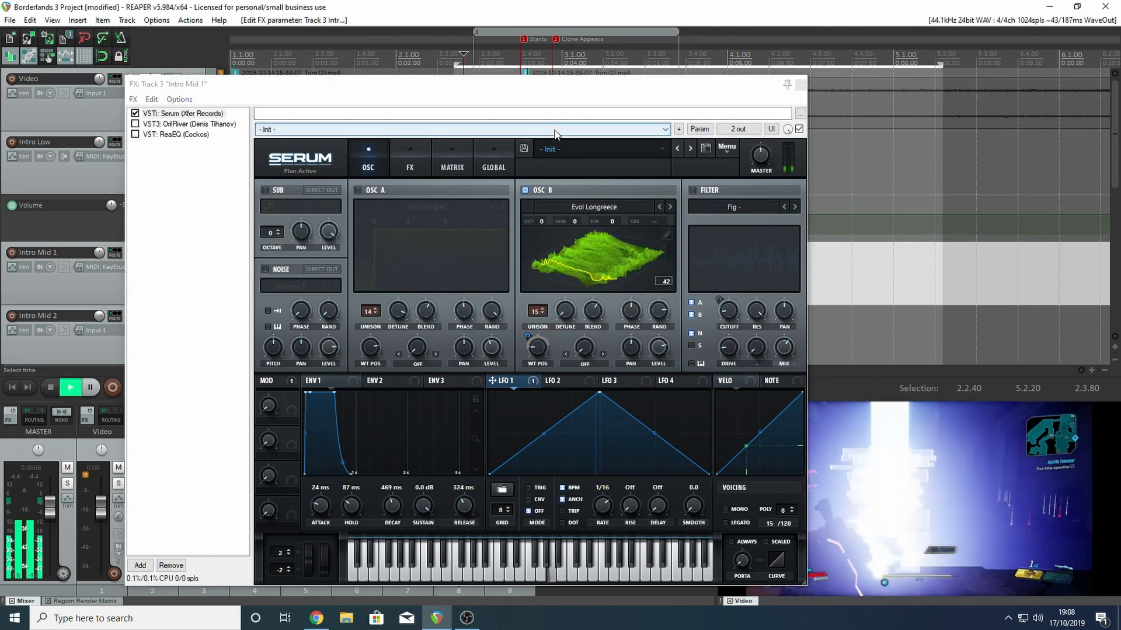
- Stop playback, raise oscillator B's unison detune, and play back the result
{"action": "key", "text": "space"}
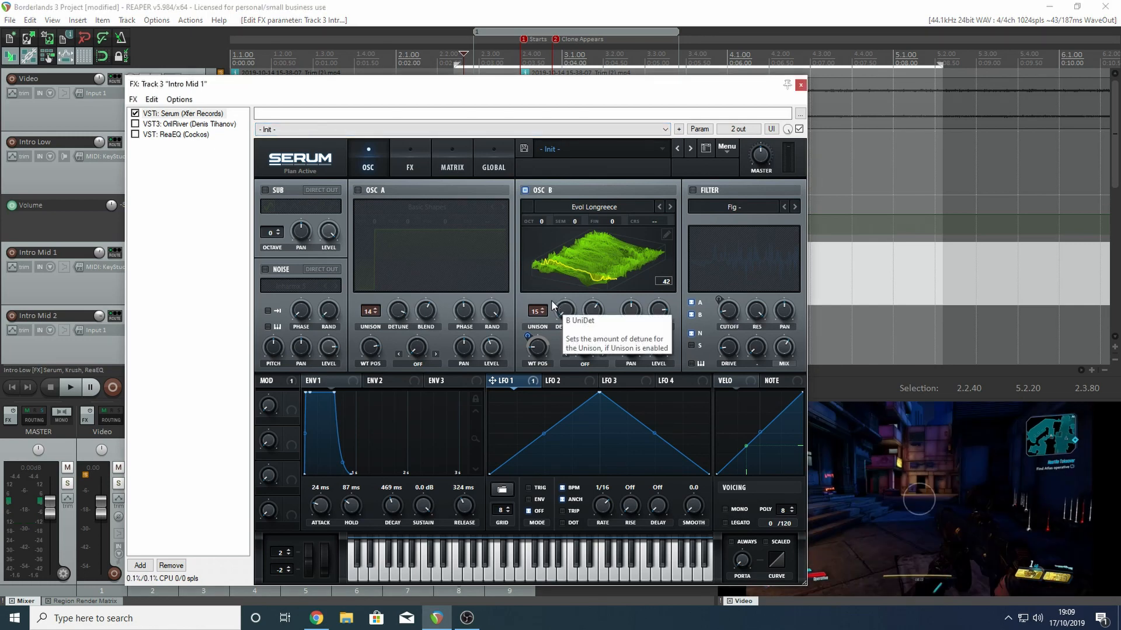
{"action": "left_click_drag", "start_coordinate": [565, 310], "coordinate": [554, 191]}
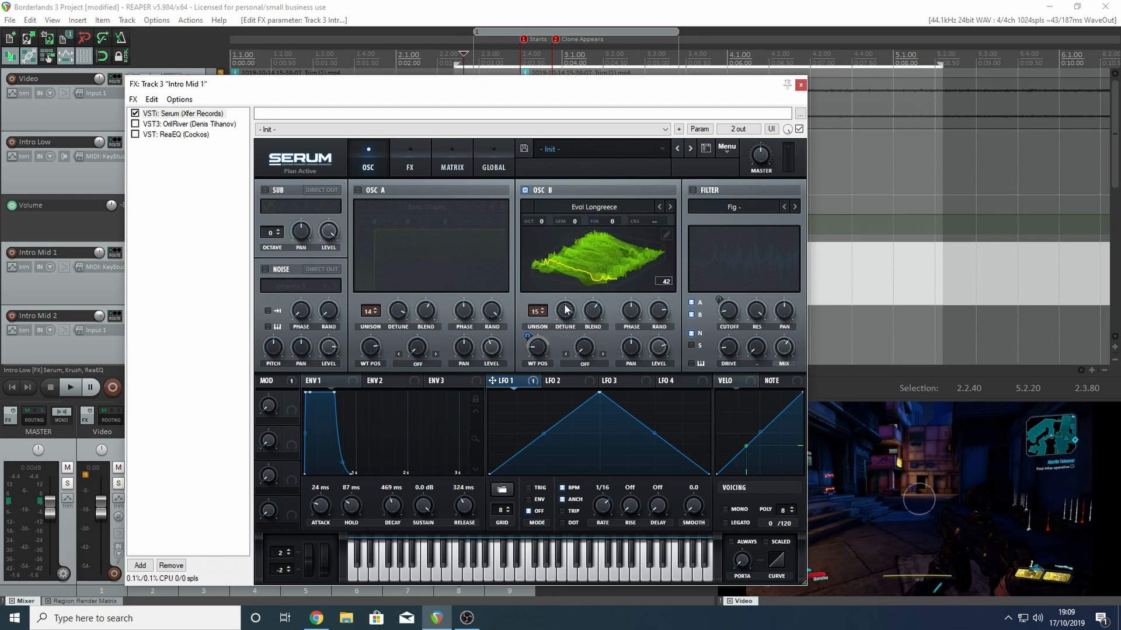
{"action": "key", "text": "space"}
{"action": "key", "text": "space"}
- Lift the bypass on LFO 1's modulation of oscillator B's wavetable position
{"action": "right_click", "coordinate": [534, 377]}
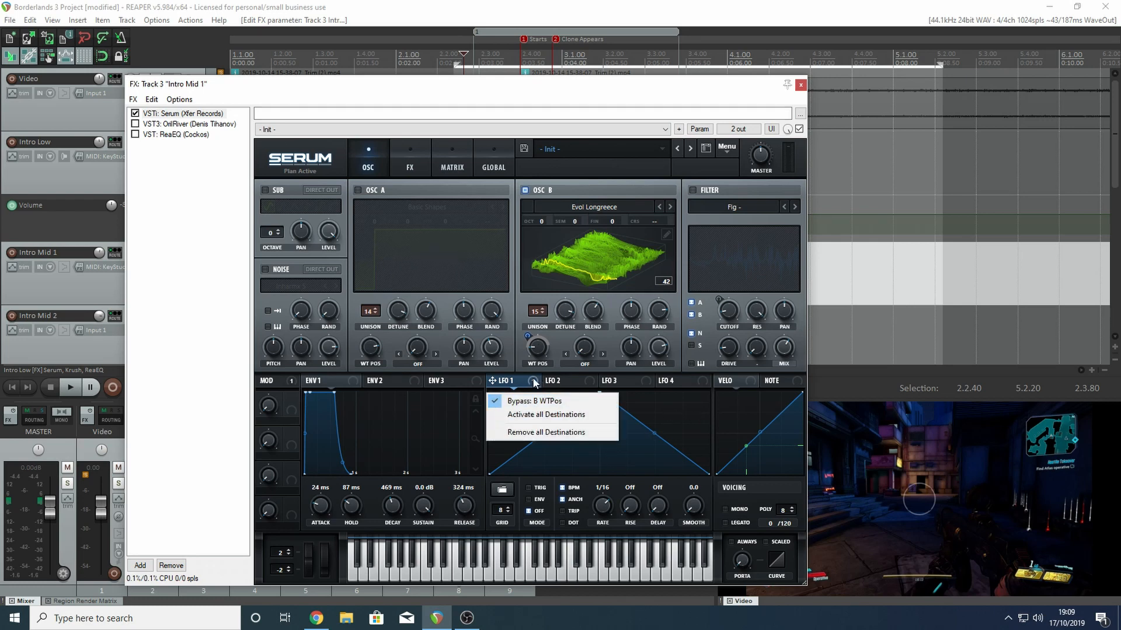
{"action": "left_click", "coordinate": [533, 380]}
{"action": "right_click", "coordinate": [532, 381]}
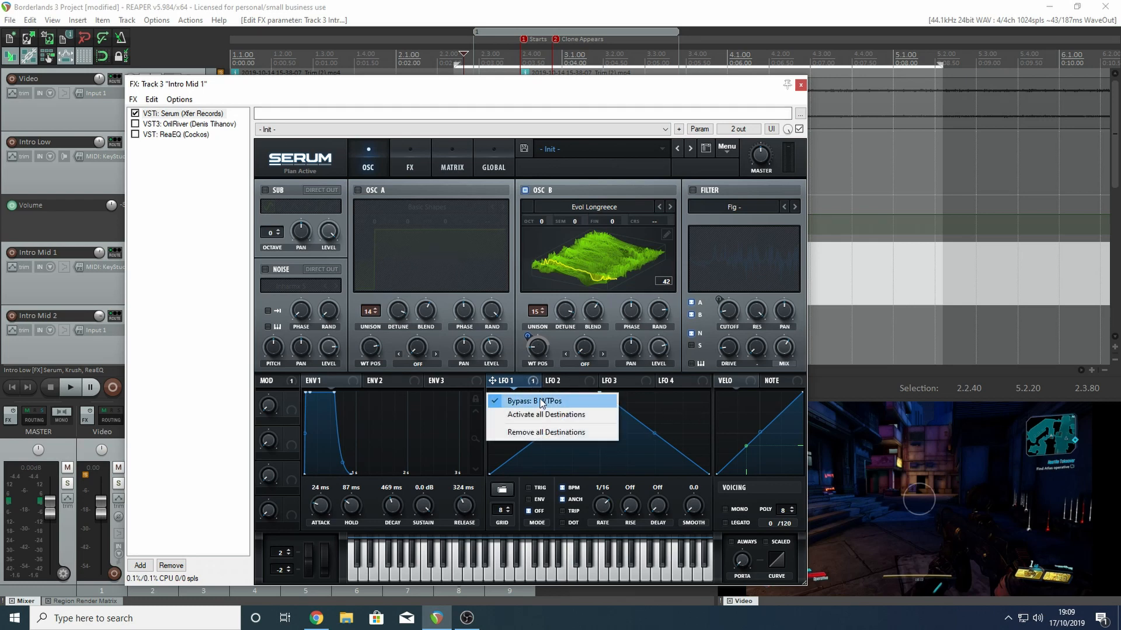
{"action": "left_click", "coordinate": [544, 400]}
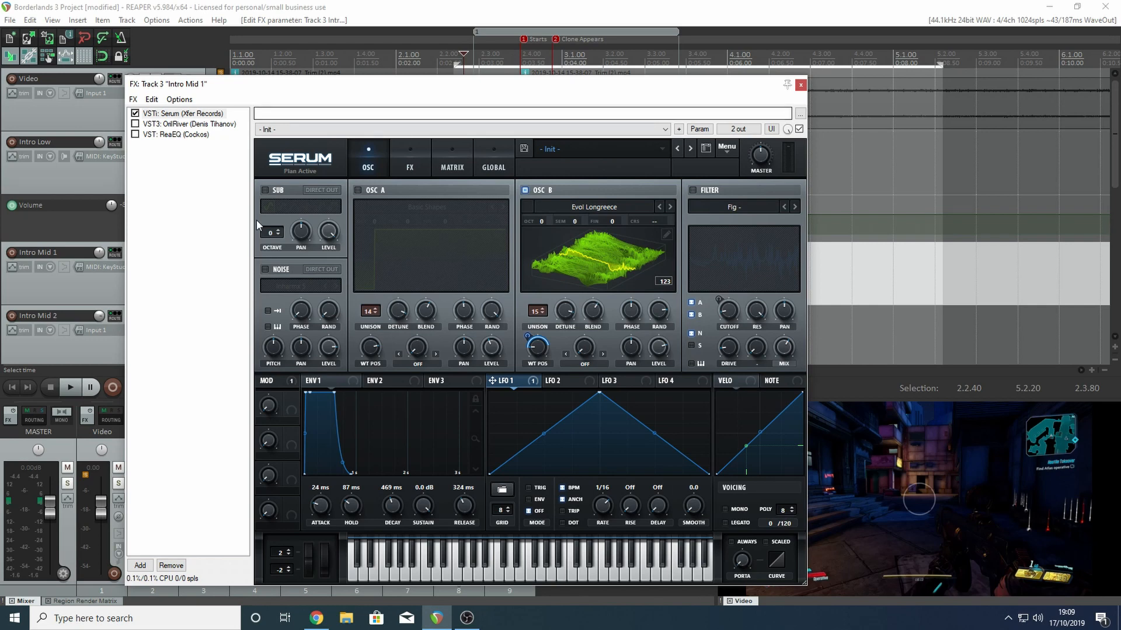
- Re-enable Serum's Inharmx 5 noise oscillator and play back the sound with it
{"action": "left_click", "coordinate": [266, 270]}
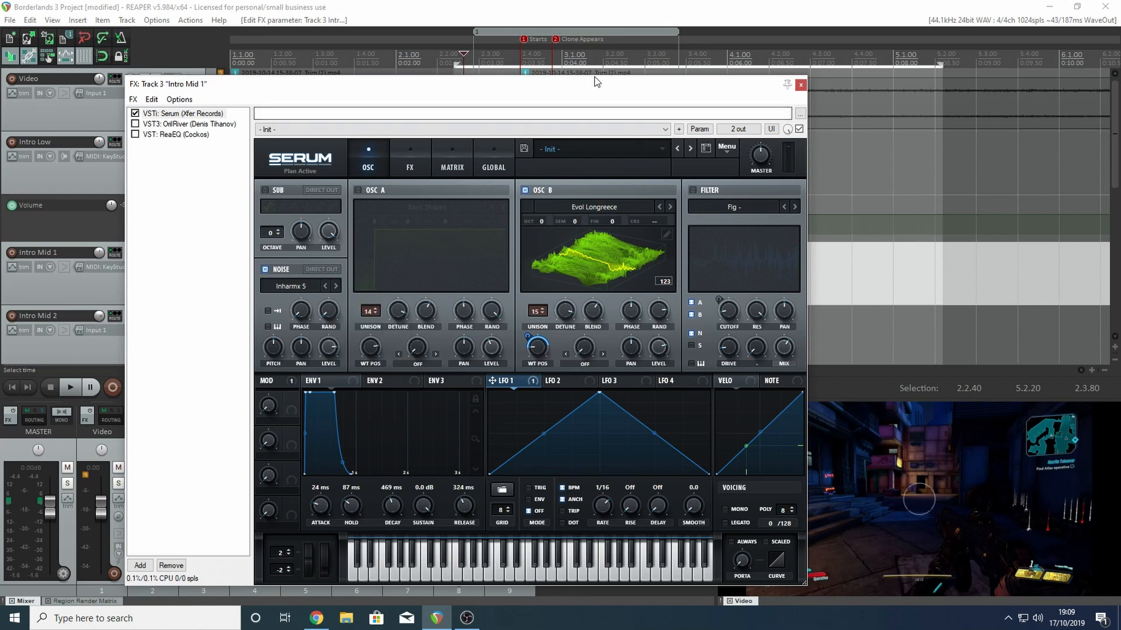
{"action": "key", "text": "space"}
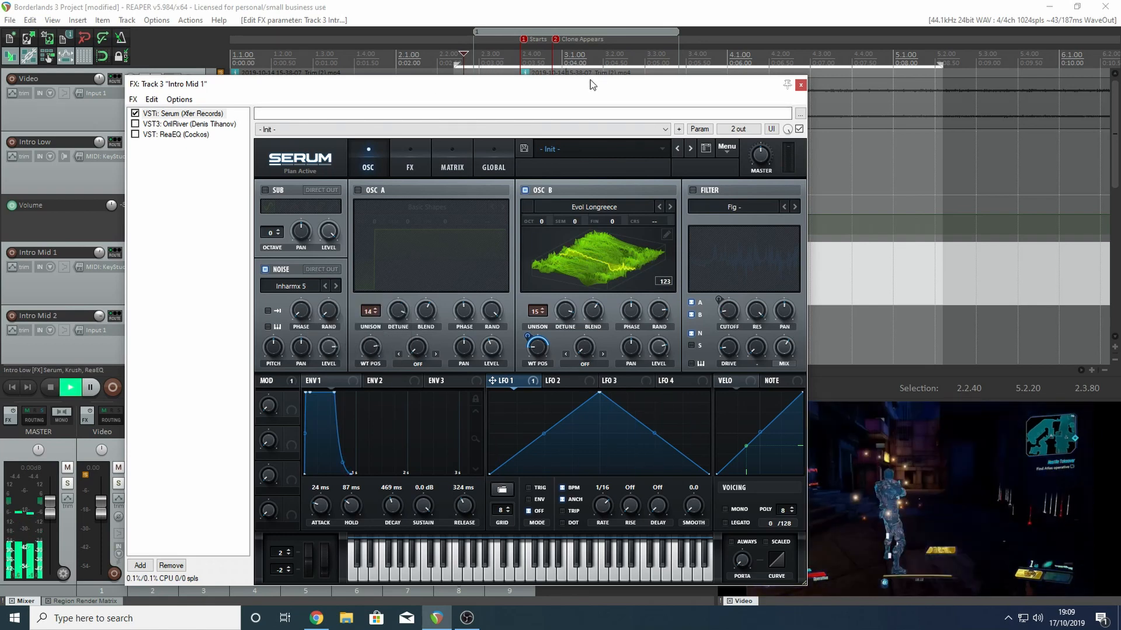
{"action": "key", "text": "space"}
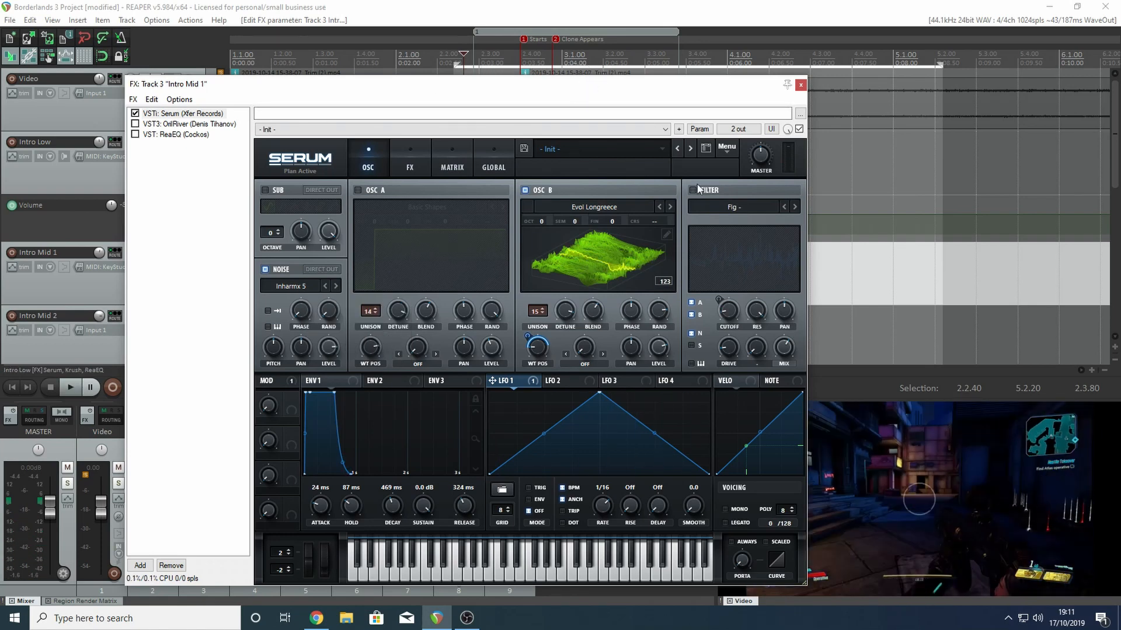
- Turn Serum's filter back on and remove oscillator A from its routing, keeping B and N routed through it
{"action": "left_click", "coordinate": [692, 191]}
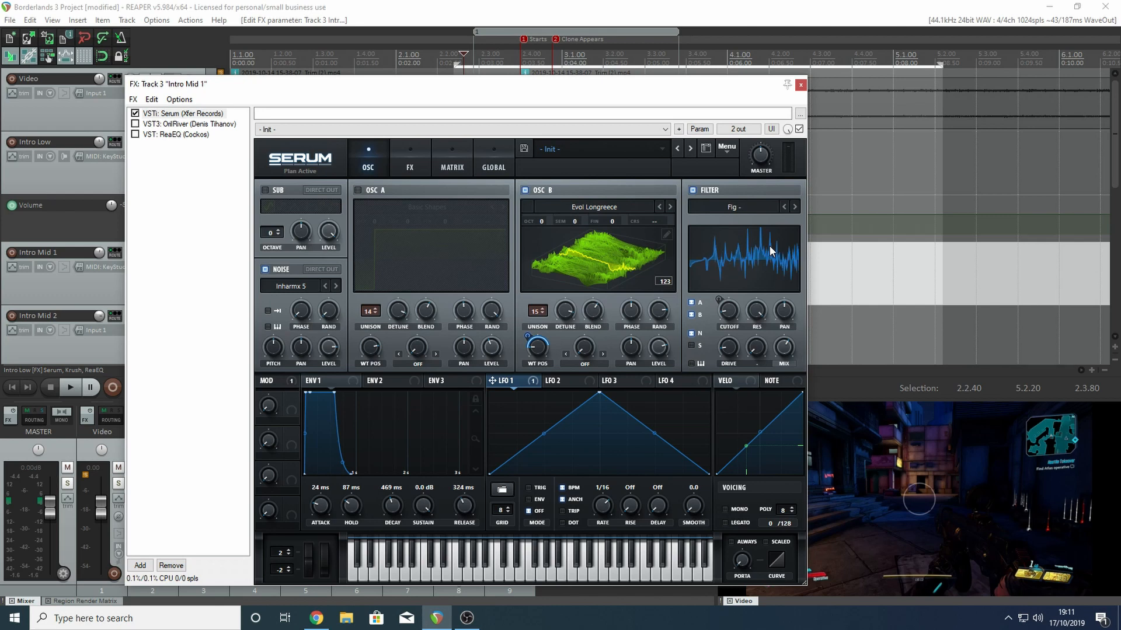
{"action": "right_click", "coordinate": [740, 304]}
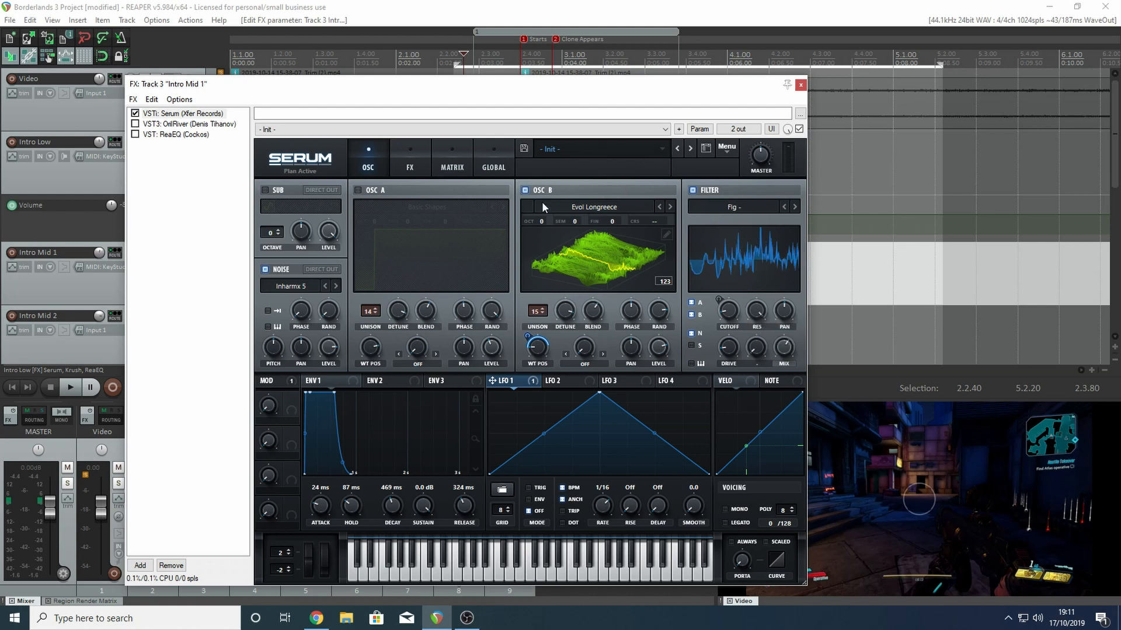
{"action": "left_click", "coordinate": [693, 303]}
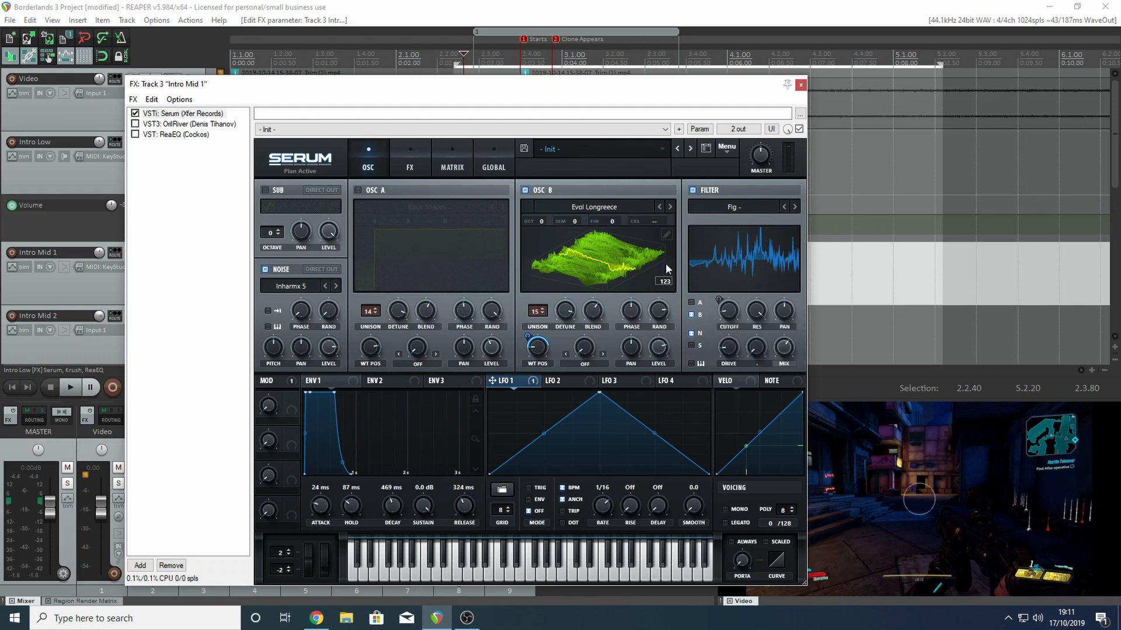
{"action": "left_click", "coordinate": [691, 314]}
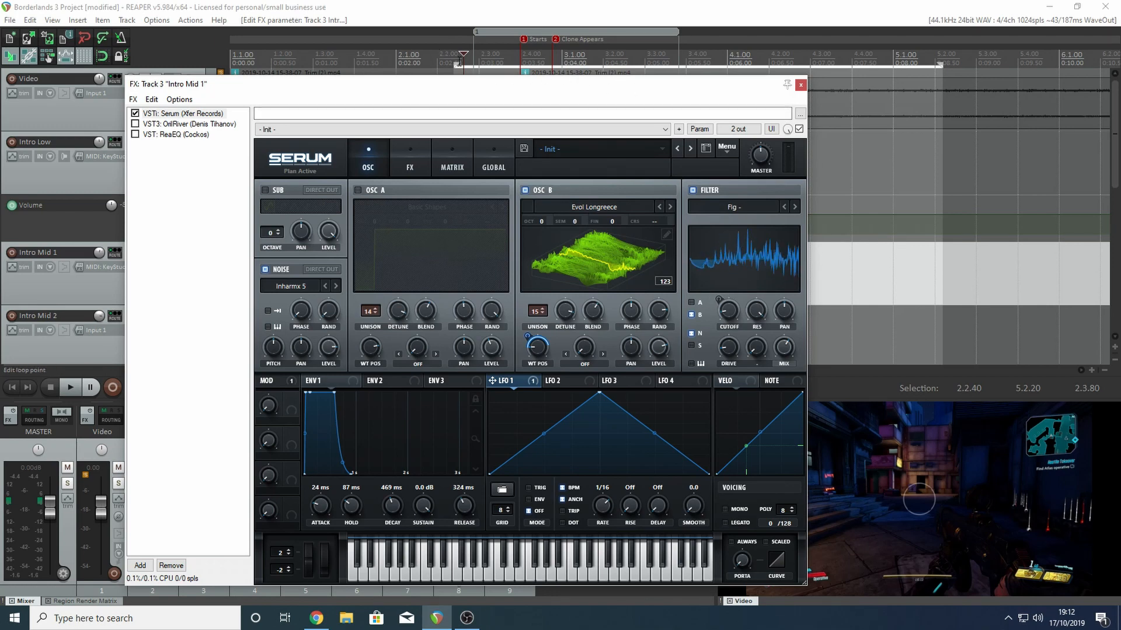
- Play back Intro Mid 1 twice to hear oscillator B and the noise through the filter
{"action": "key", "text": "space"}
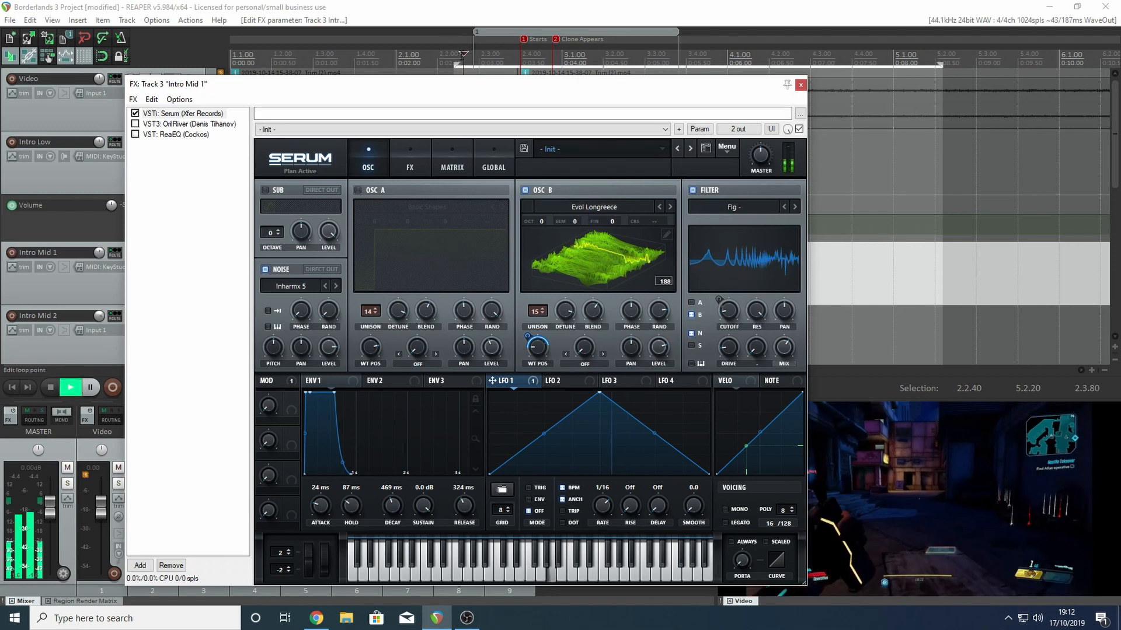
{"action": "key", "text": "space"}
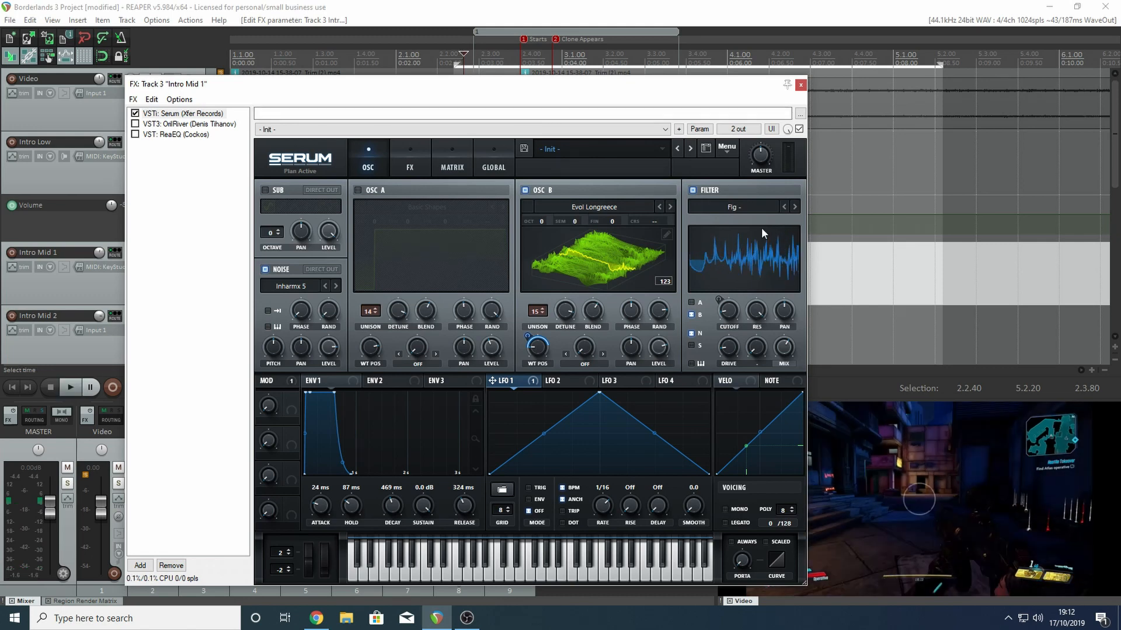
{"action": "key", "text": "space"}
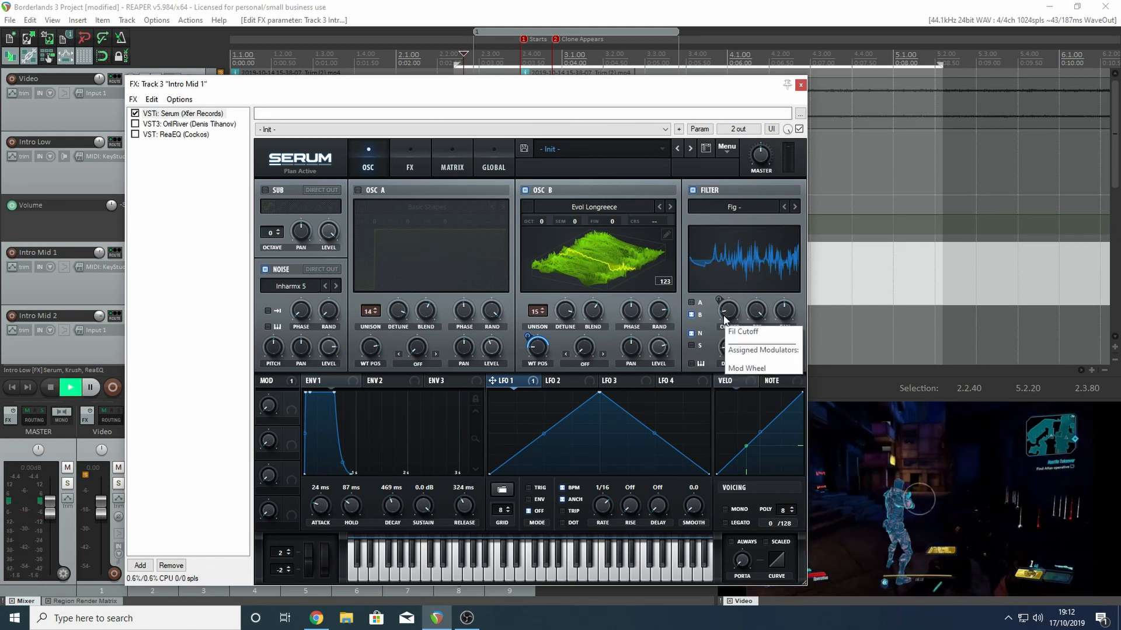
{"action": "key", "text": "space"}
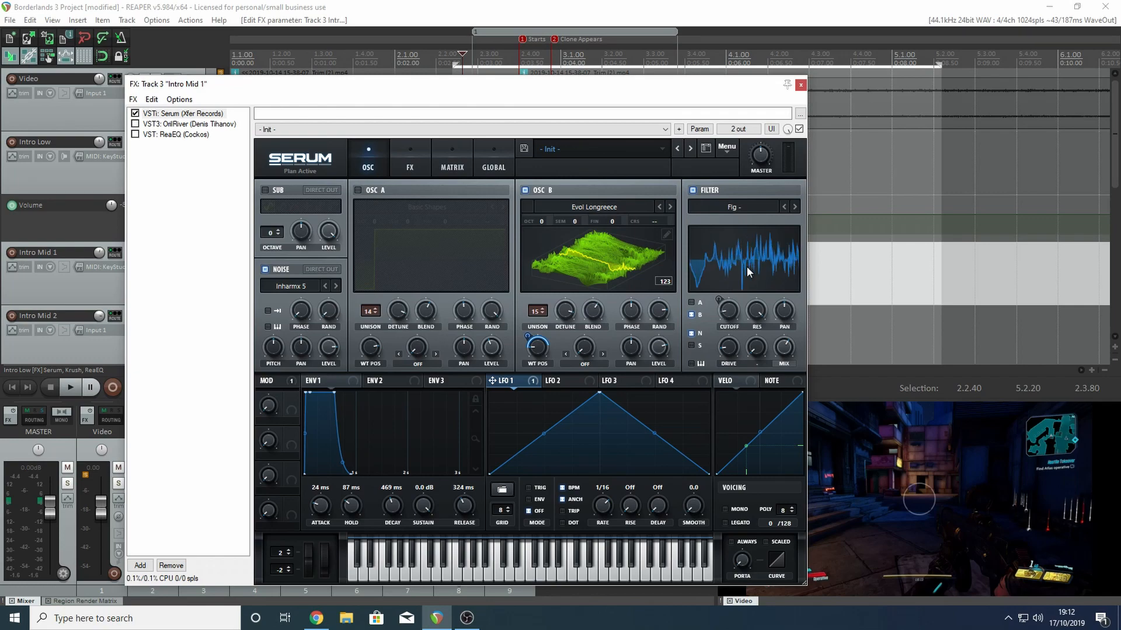
- Show the OrilRiver reverb on Intro Mid 1, enable it, and play back the track through it
{"action": "left_click", "coordinate": [166, 124]}
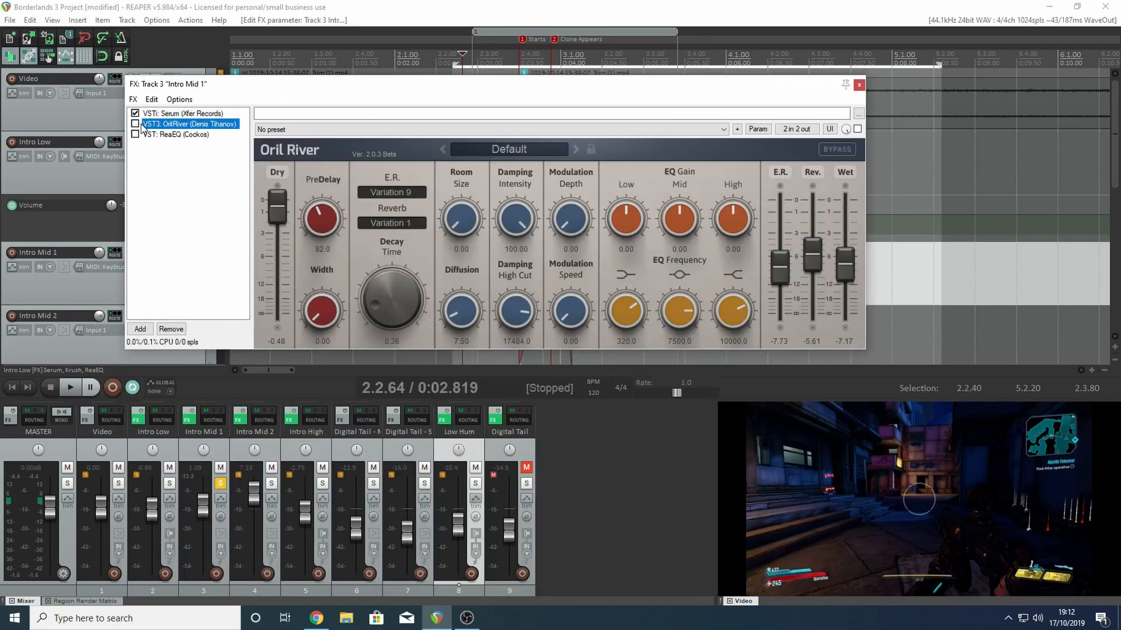
{"action": "left_click", "coordinate": [136, 124]}
{"action": "key", "text": "space"}
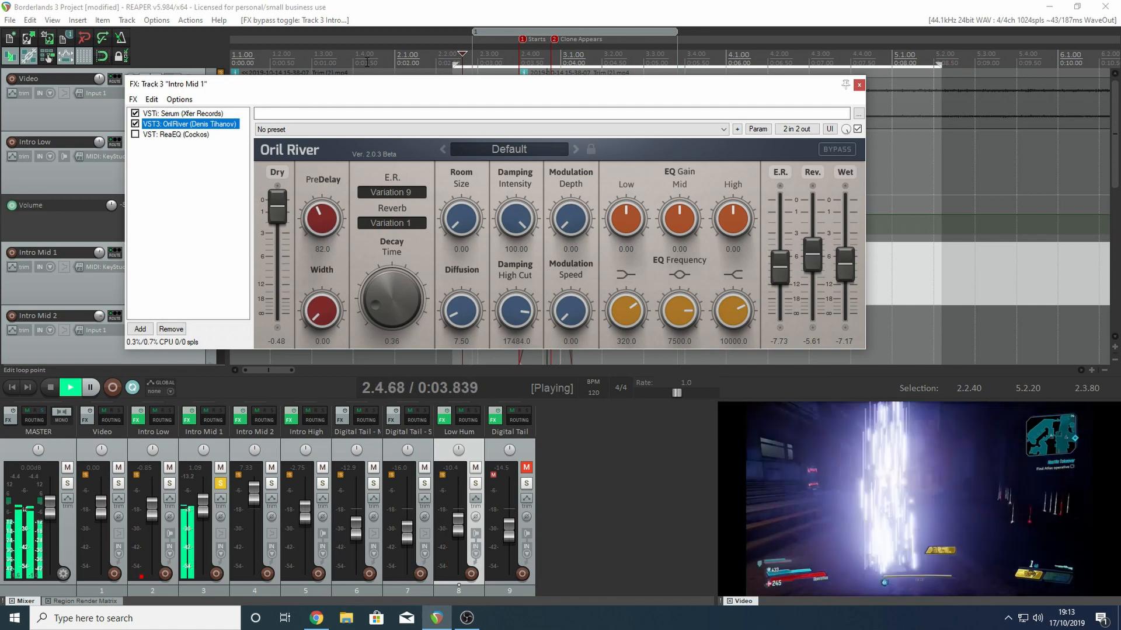
{"action": "key", "text": "space"}
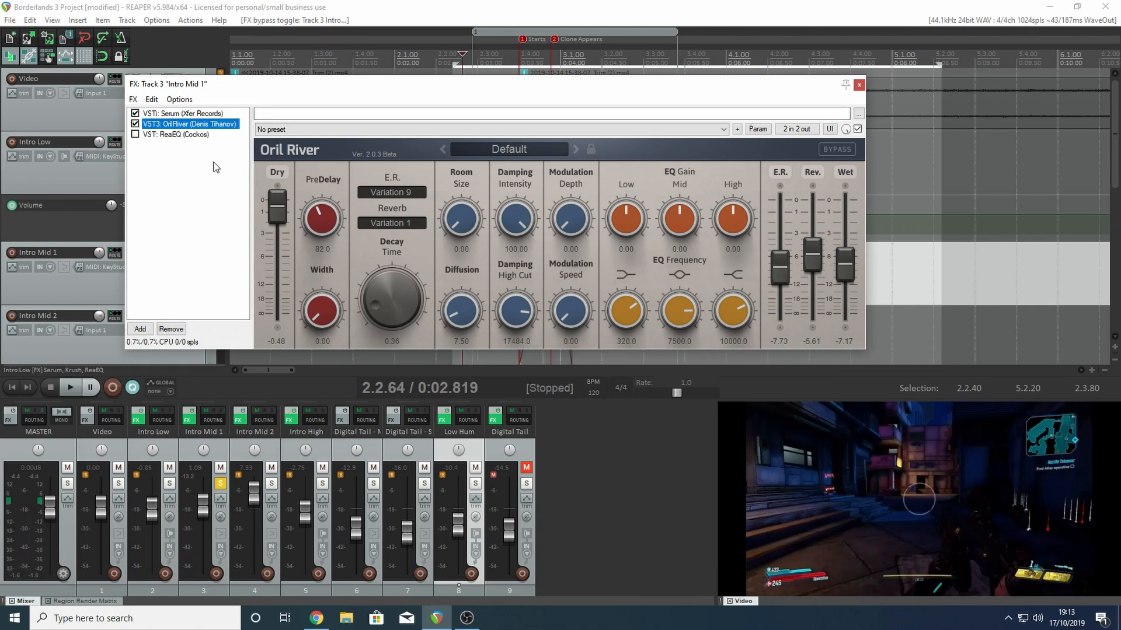
- Play back Intro Mid 1 with ReaEQ enabled and shown, and close the effects window with the time selection cleared
{"action": "left_click", "coordinate": [168, 136]}
{"action": "left_click_drag", "start_coordinate": [450, 87], "coordinate": [510, 97]}
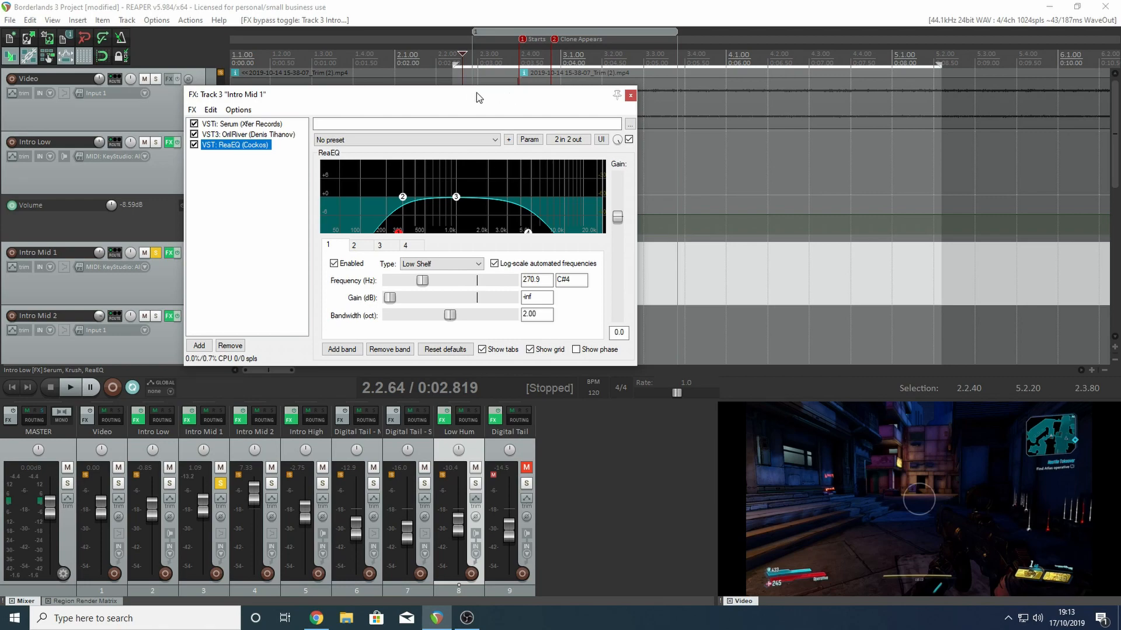
{"action": "key", "text": "space"}
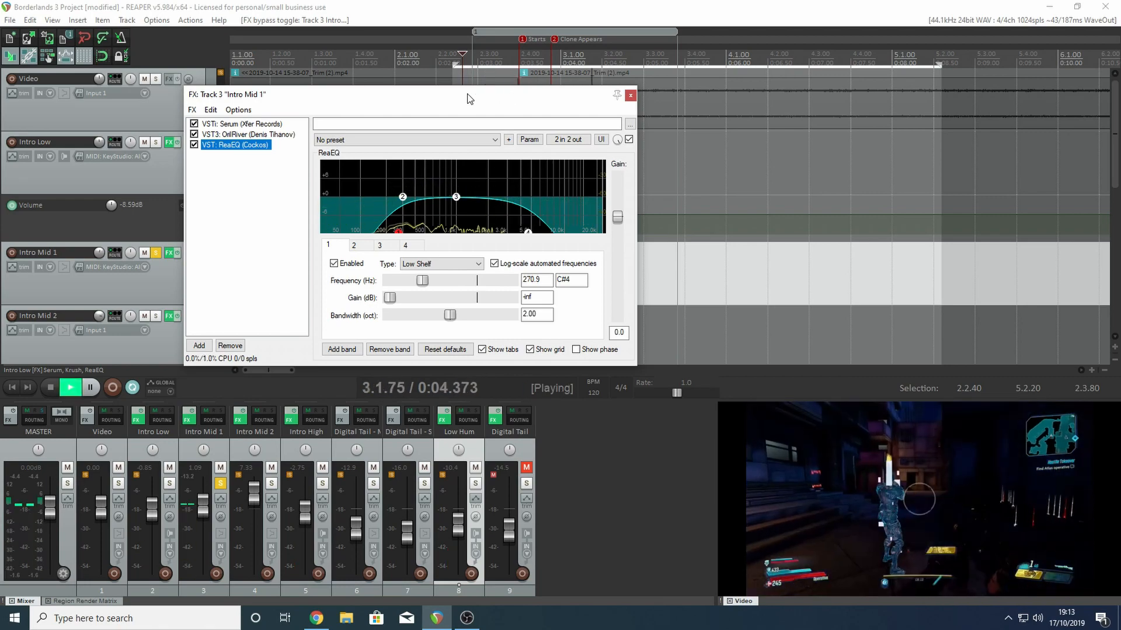
{"action": "key", "text": "space"}
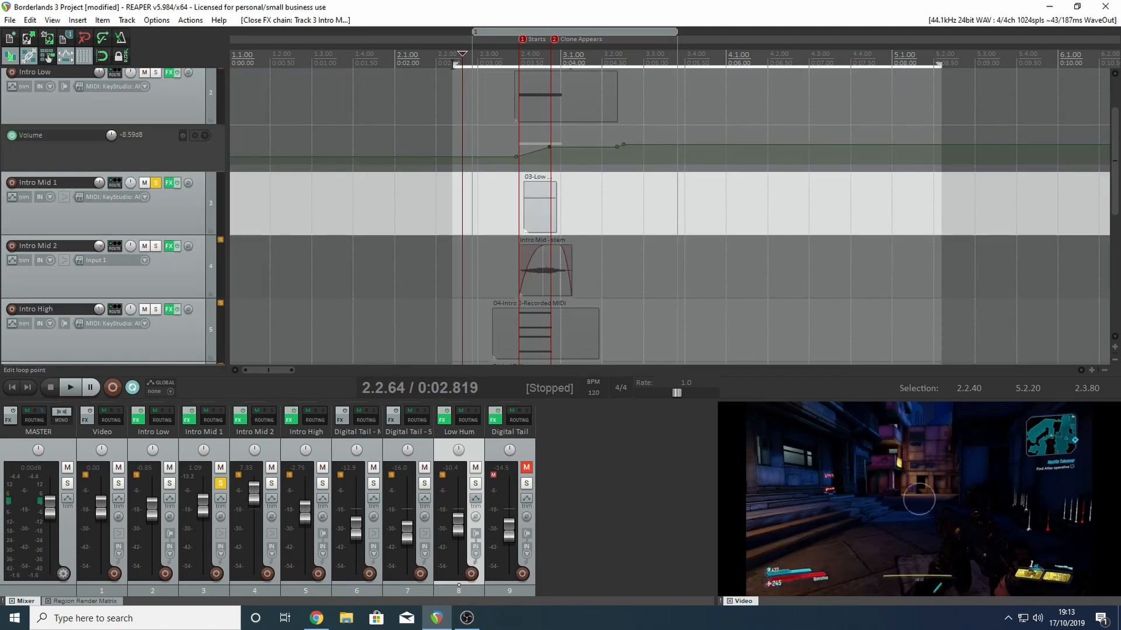
{"action": "key", "text": "Escape"}
- Solo Intro Mid 2 instead of Intro Mid 1 and play it back from shortly before the Starts marker
{"action": "left_click", "coordinate": [449, 62]}
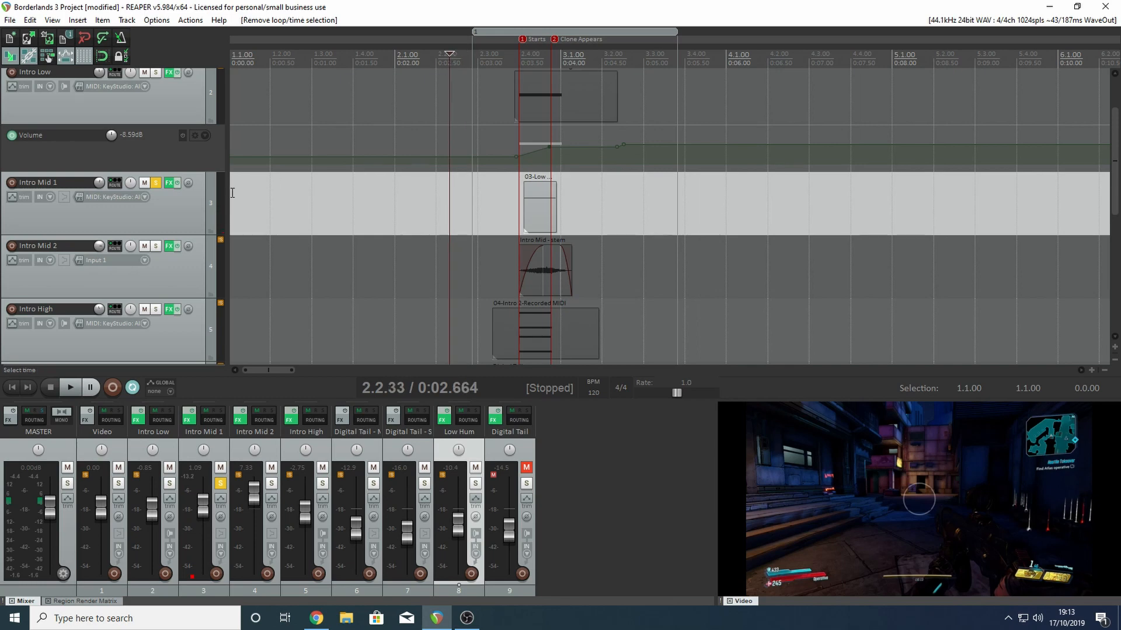
{"action": "left_click", "coordinate": [155, 183]}
{"action": "left_click", "coordinate": [155, 246]}
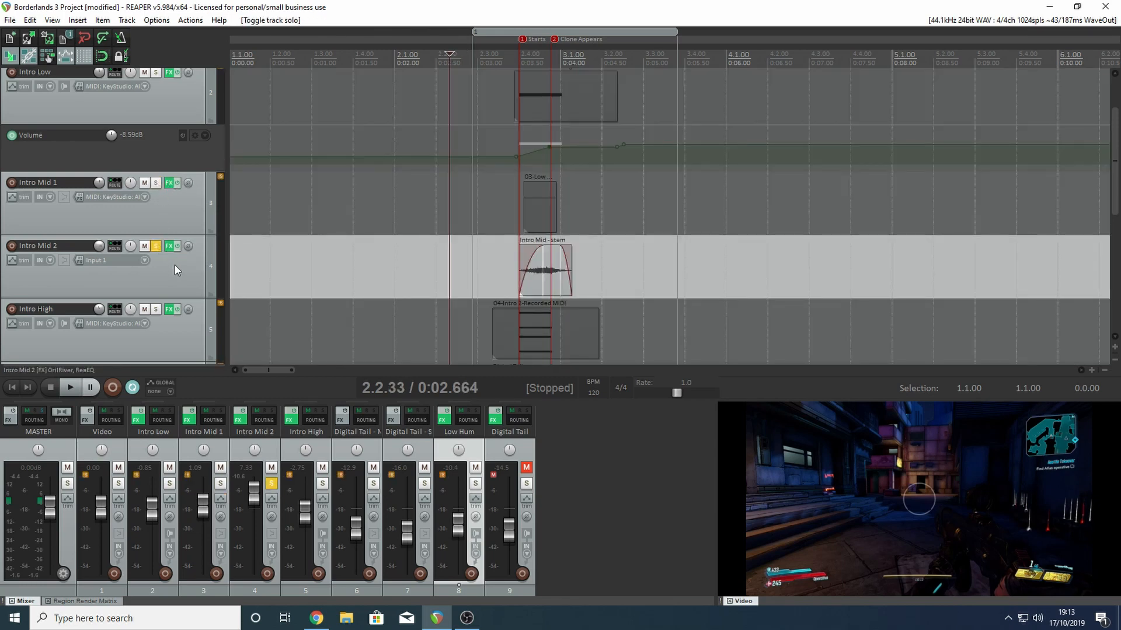
{"action": "left_click", "coordinate": [496, 53]}
{"action": "left_click", "coordinate": [460, 53]}
{"action": "key", "text": "space"}
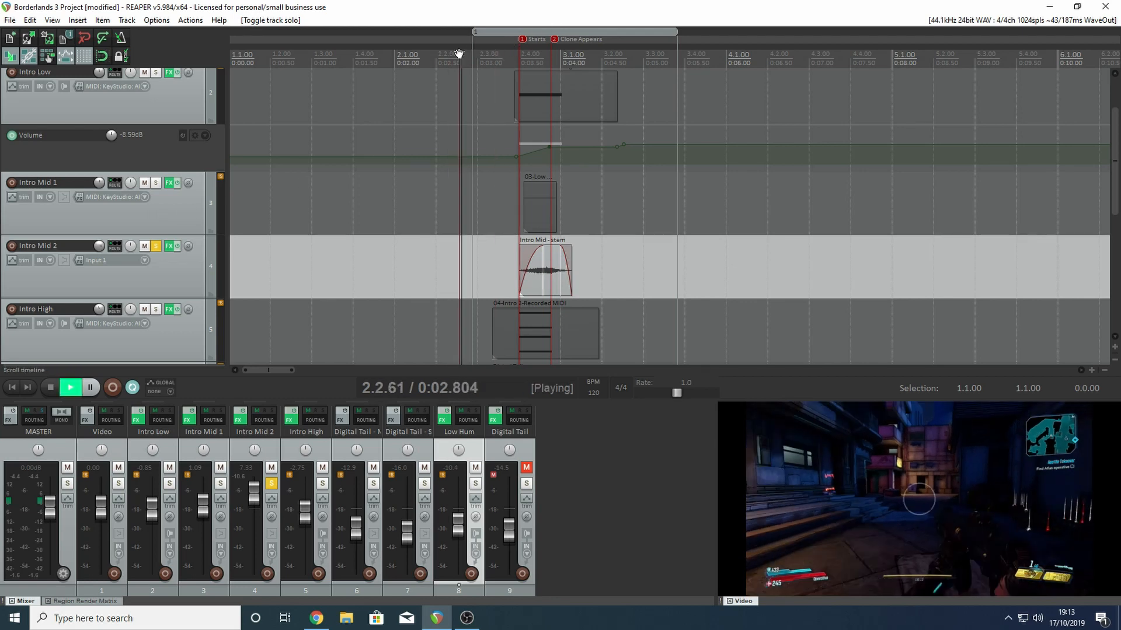
{"action": "key", "text": "space"}
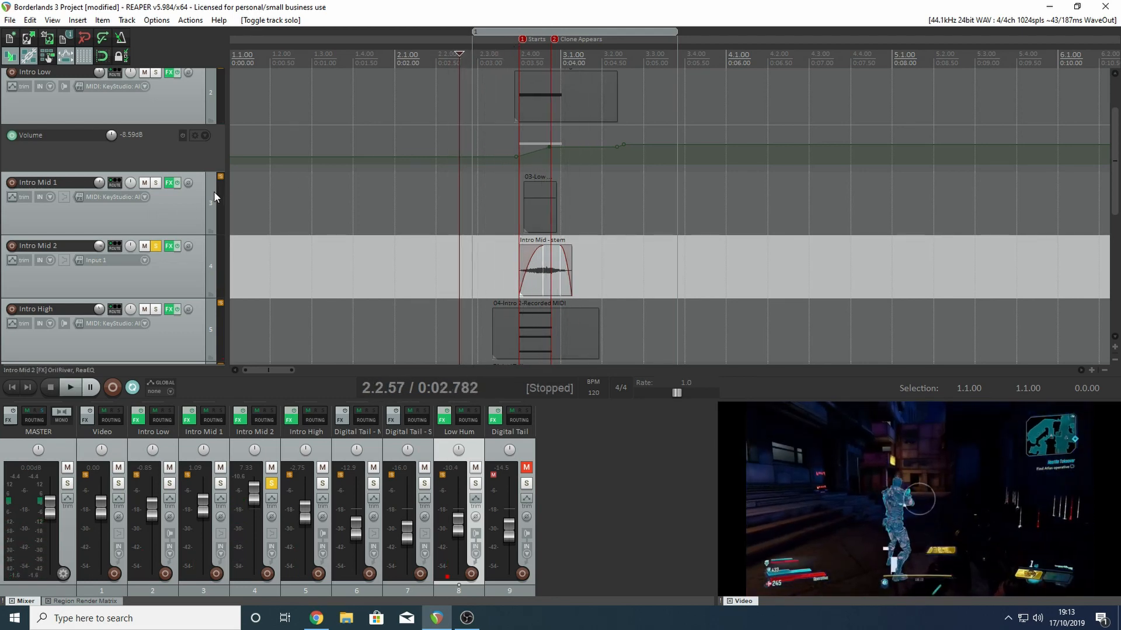
- Solo Intro Mid 1 together with Intro Mid 2 and play both back from shortly before the Starts marker
{"action": "left_click", "coordinate": [155, 183]}
{"action": "left_click", "coordinate": [473, 55]}
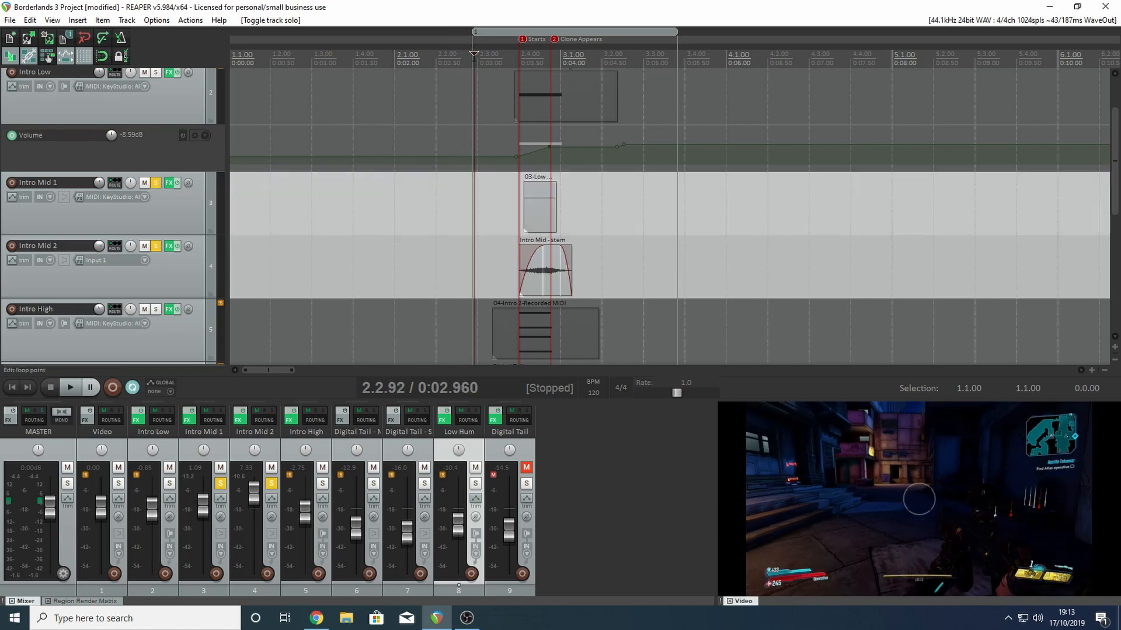
{"action": "key", "text": "space"}
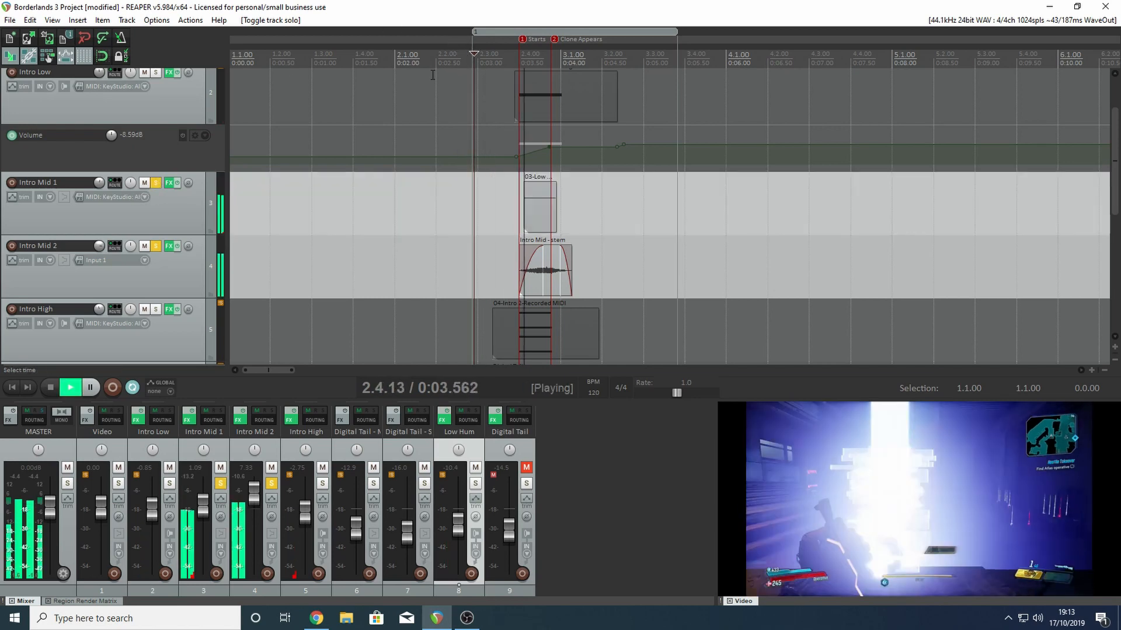
{"action": "key", "text": "space"}
- Add Intro Low to the soloed tracks and play back all three layers together
{"action": "left_click", "coordinate": [155, 72]}
{"action": "key", "text": "space"}
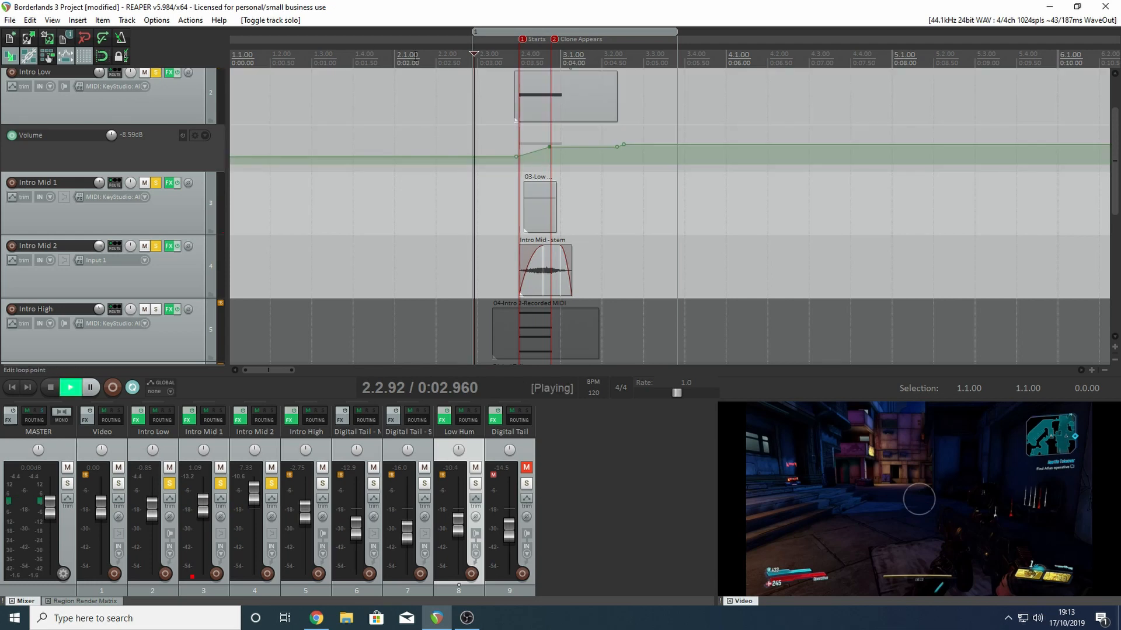
{"action": "key", "text": "space"}
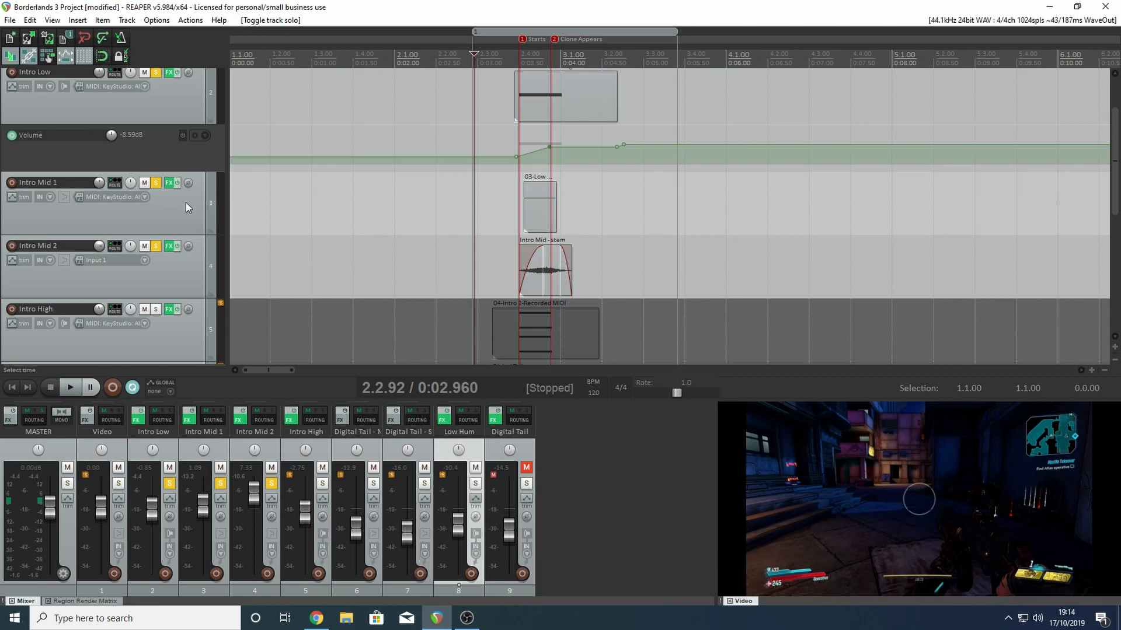
- Leave only Intro Mid 1 soloed and play its long 03-Low Hum Loop 1 MIDI recording from just before the sustained middle notes
{"action": "left_click", "coordinate": [148, 211]}
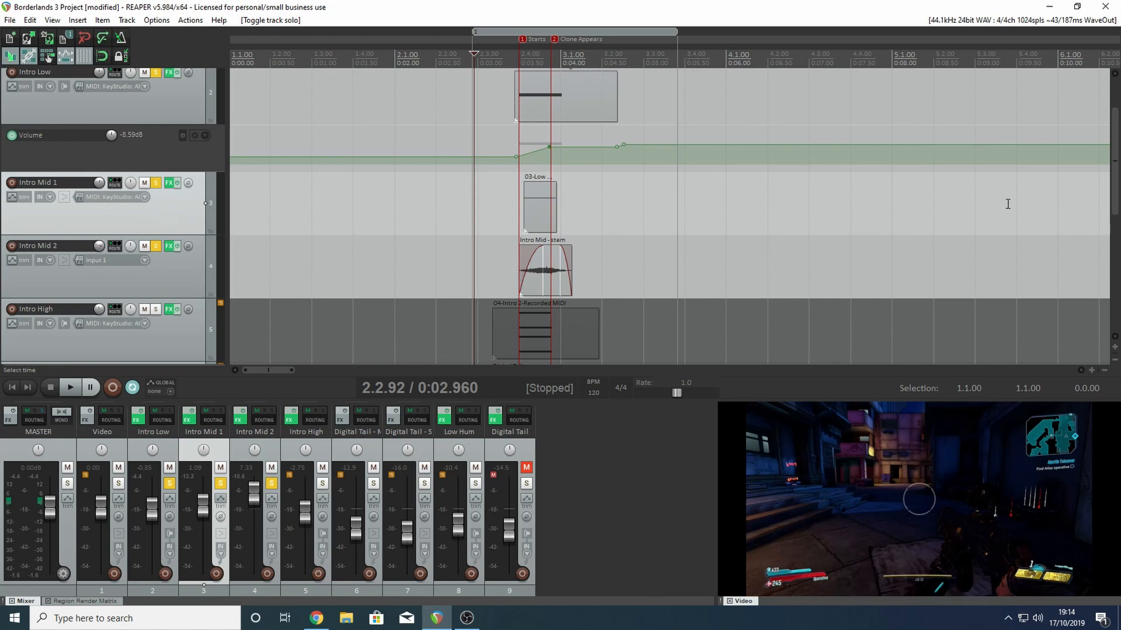
{"action": "scroll", "coordinate": [1005, 205], "scroll_direction": "down", "scroll_amount": 8}
{"action": "scroll", "coordinate": [639, 155], "scroll_direction": "up", "scroll_amount": 4}
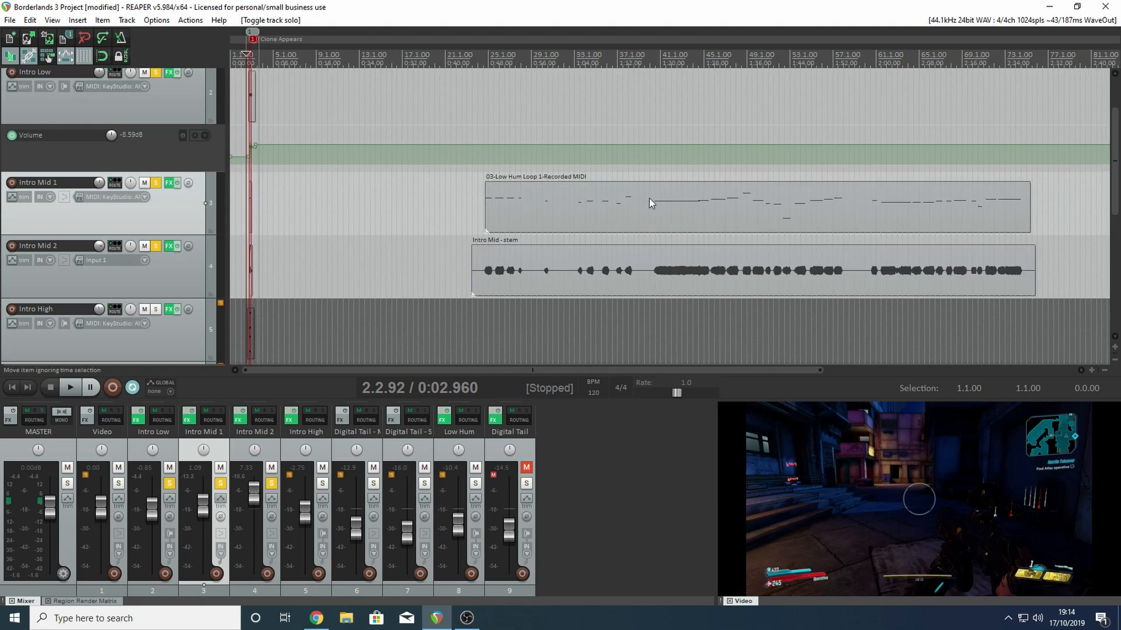
{"action": "left_click", "coordinate": [661, 79]}
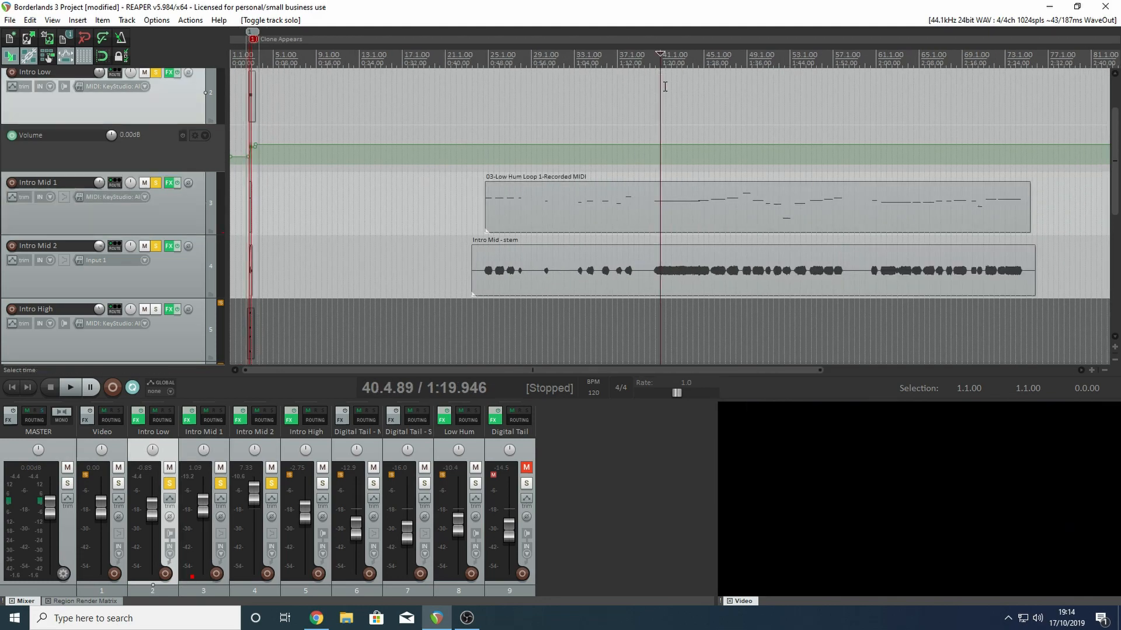
{"action": "left_click", "coordinate": [156, 246]}
{"action": "left_click", "coordinate": [155, 72]}
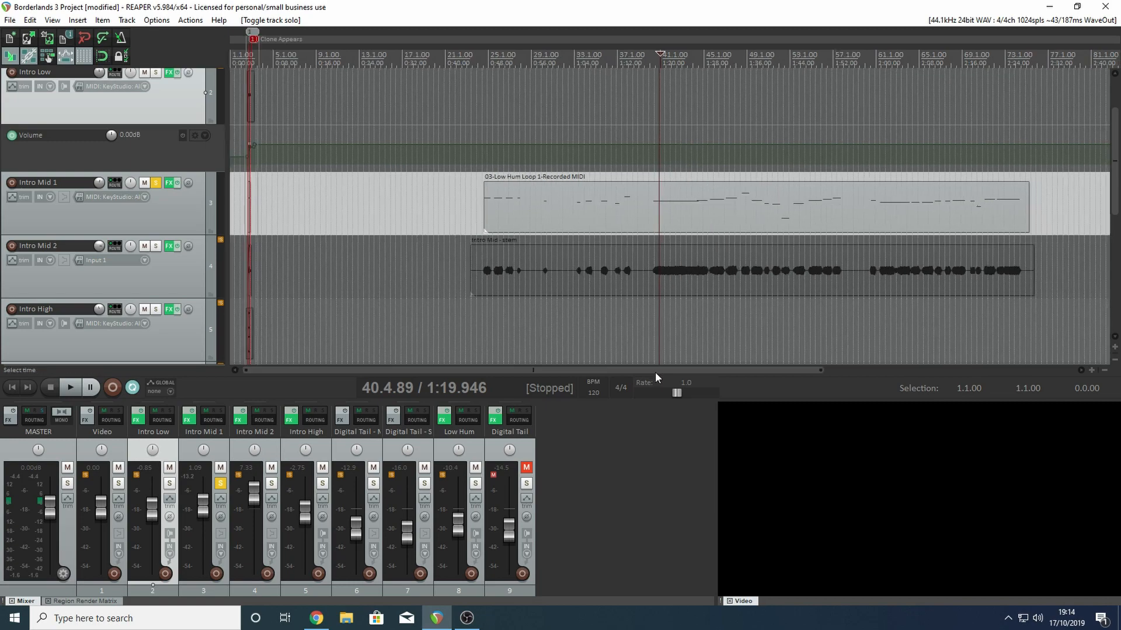
{"action": "left_click_drag", "start_coordinate": [654, 370], "coordinate": [685, 369]}
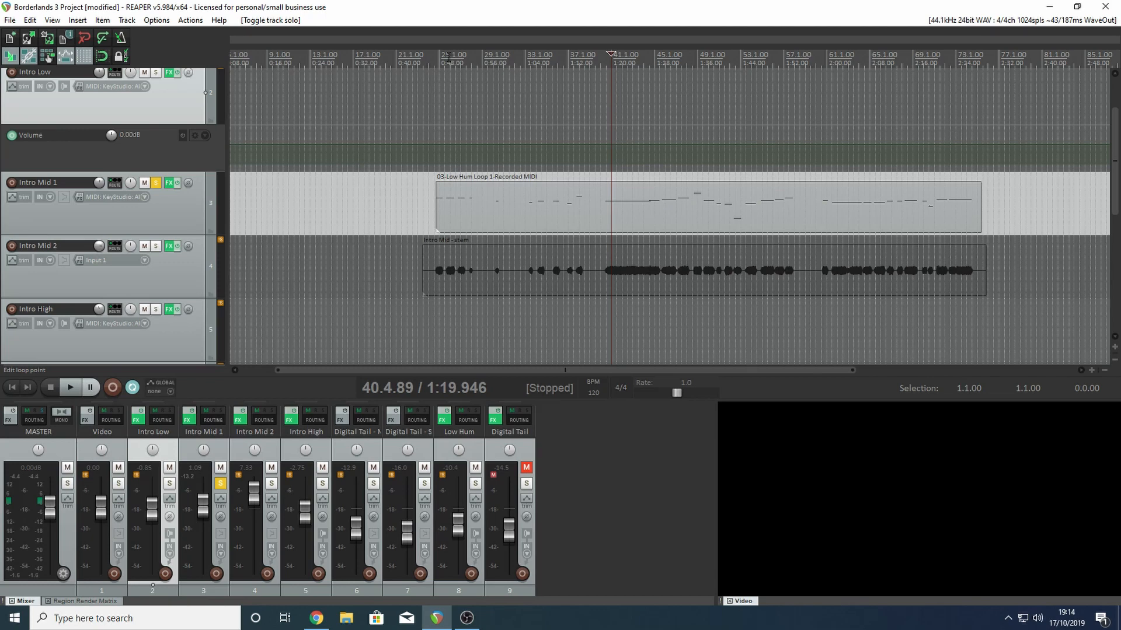
{"action": "left_click", "coordinate": [599, 62]}
{"action": "key", "text": "space"}
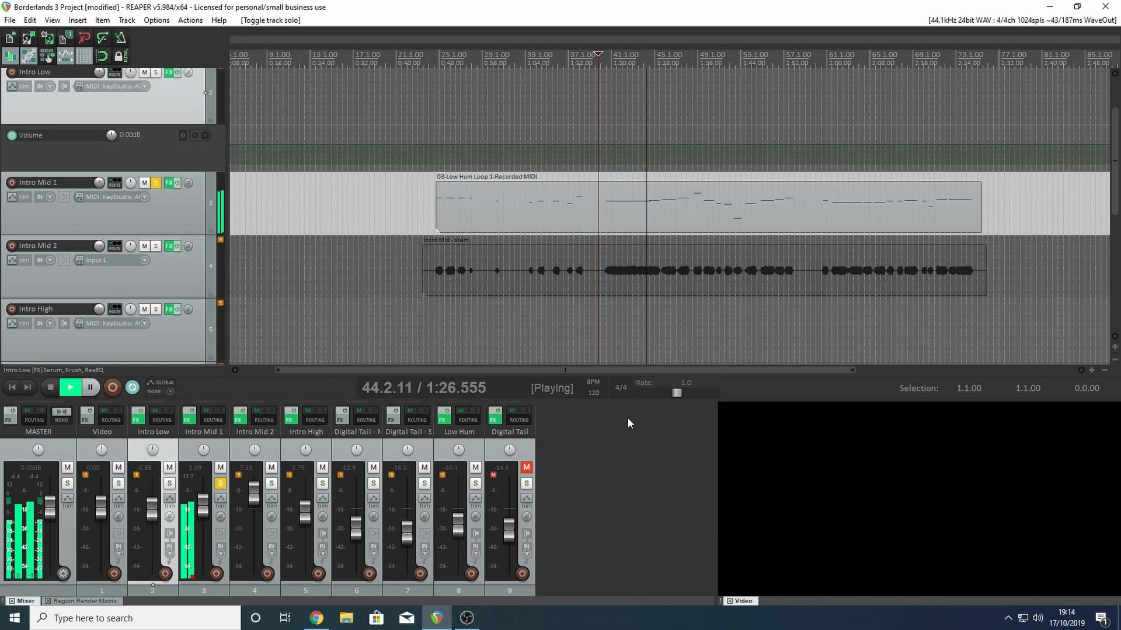
- Stop playback and compare the long 03-Low Hum Loop 1 recording with its short clip at the Starts marker
{"action": "key", "text": "space"}
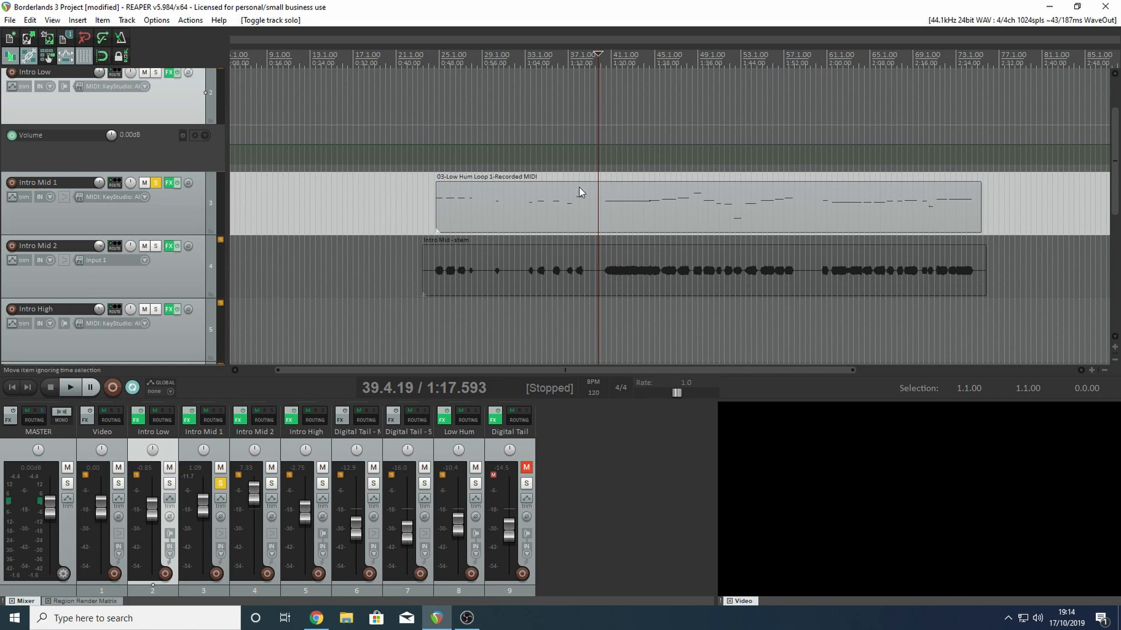
{"action": "left_click_drag", "start_coordinate": [624, 370], "coordinate": [541, 369]}
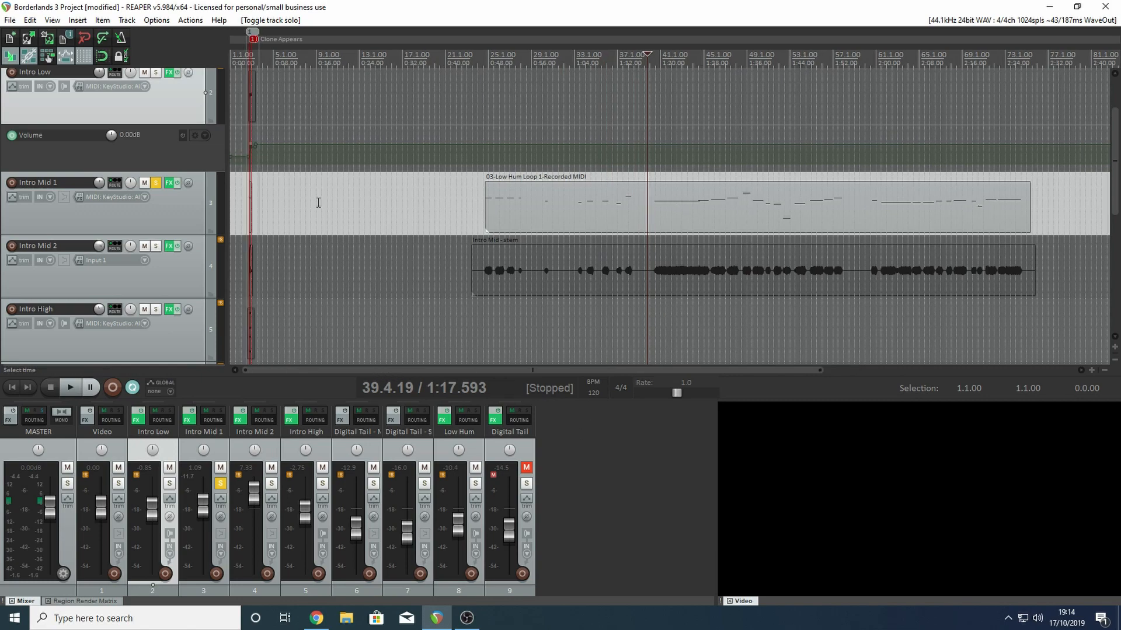
{"action": "scroll", "coordinate": [316, 205], "scroll_direction": "up", "scroll_amount": 6}
{"action": "key", "text": "Home"}
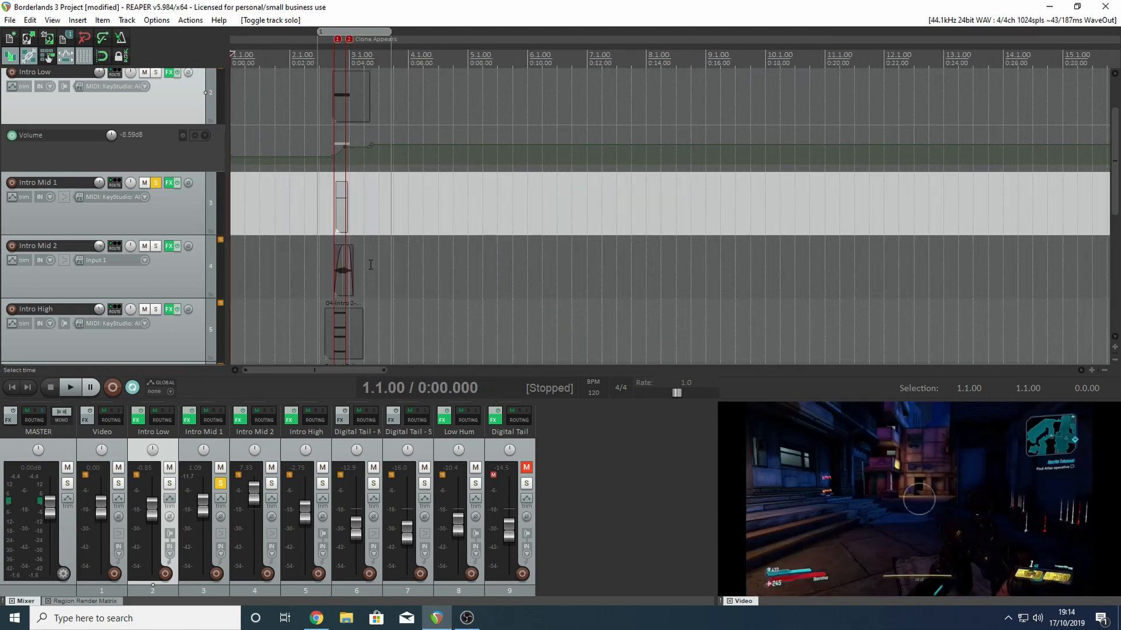
{"action": "scroll", "coordinate": [376, 186], "scroll_direction": "up", "scroll_amount": 6}
{"action": "left_click", "coordinate": [807, 63]}
{"action": "scroll", "coordinate": [789, 61], "scroll_direction": "down", "scroll_amount": 2}
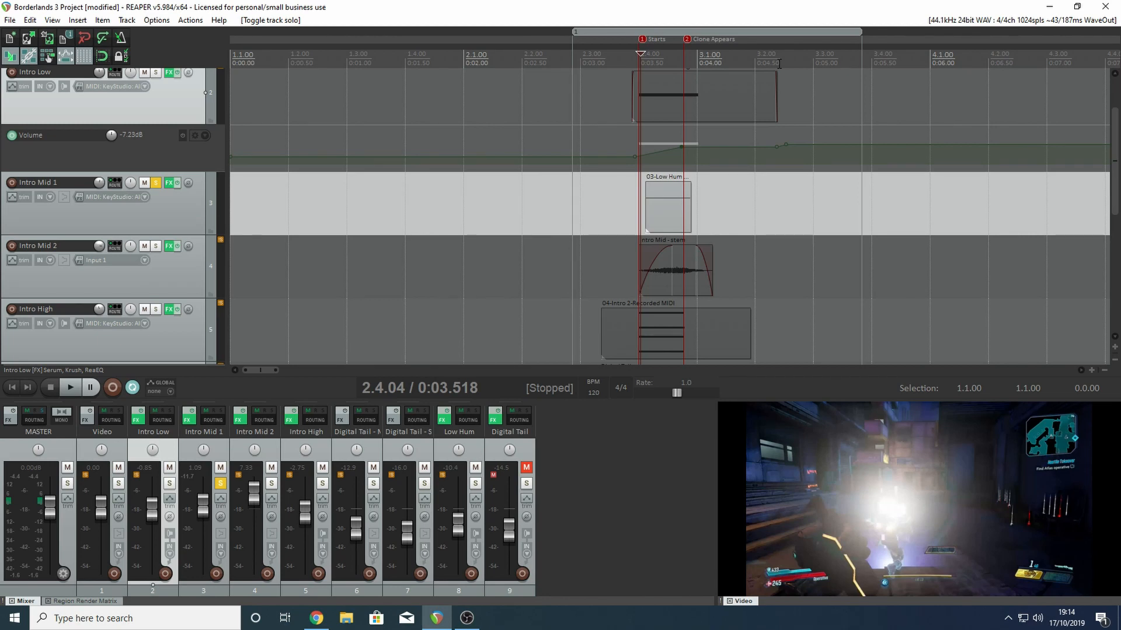
{"action": "scroll", "coordinate": [779, 63], "scroll_direction": "down", "scroll_amount": 3}
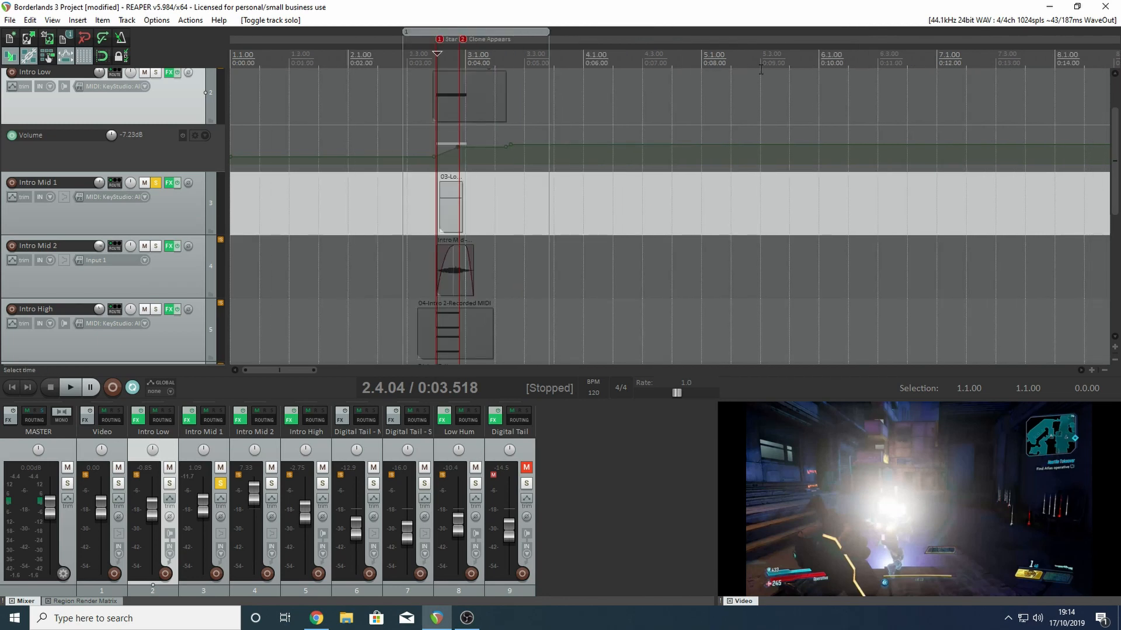
{"action": "scroll", "coordinate": [761, 70], "scroll_direction": "down", "scroll_amount": 5}
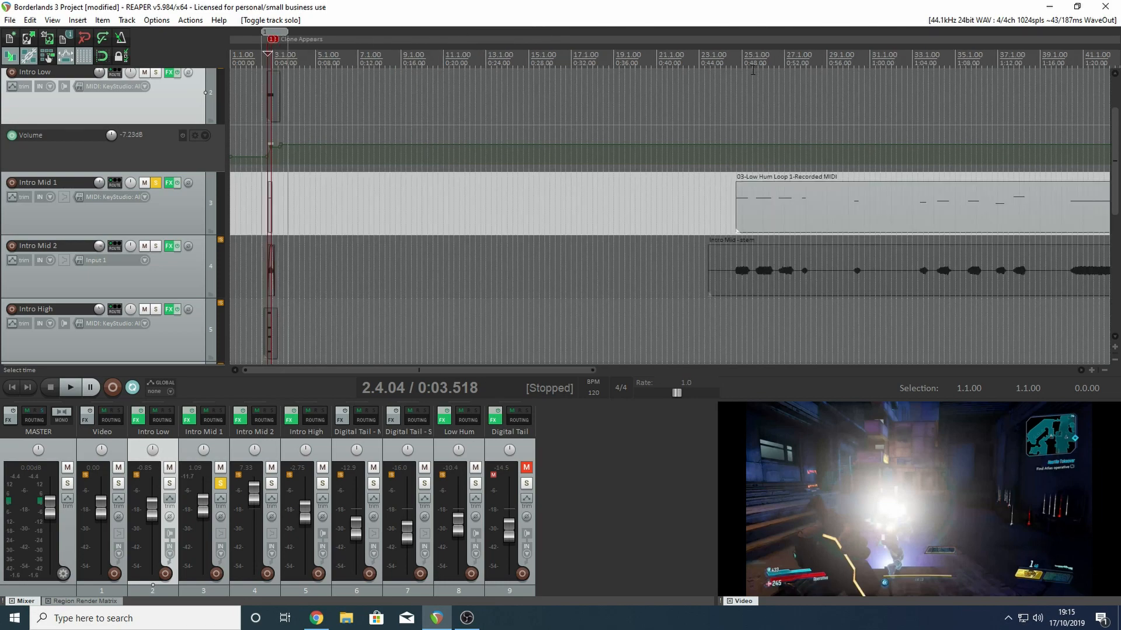
{"action": "scroll", "coordinate": [612, 104], "scroll_direction": "up", "scroll_amount": 8}
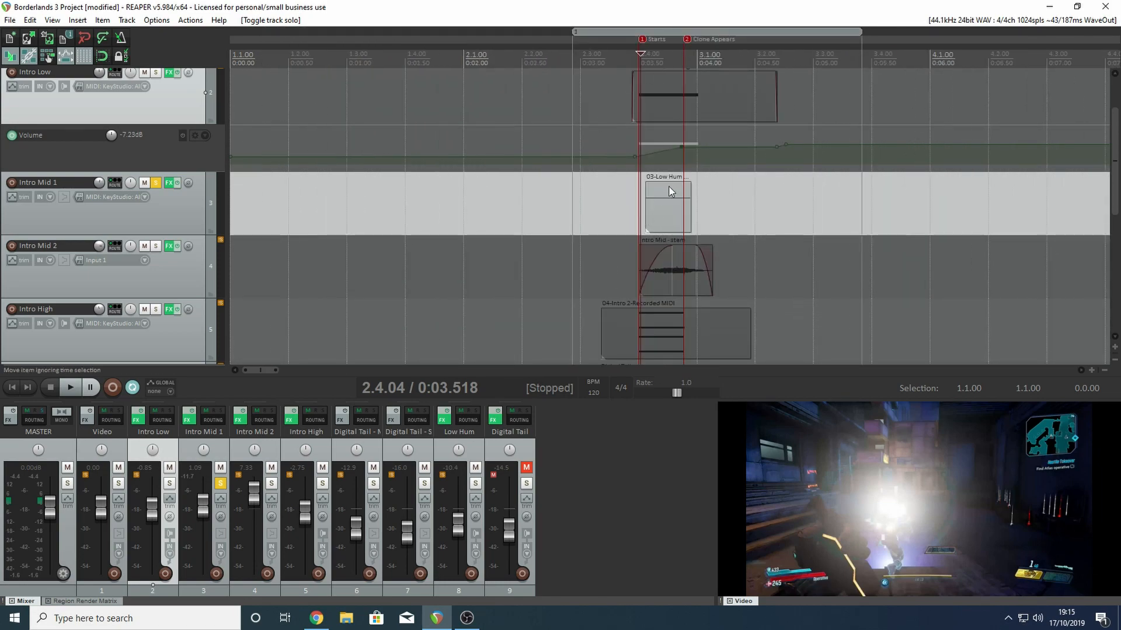
- Unsolo Intro Mid 1 and shorten the fade-in of the short Intro Mid stem clip at the Starts marker
{"action": "left_click", "coordinate": [665, 192]}
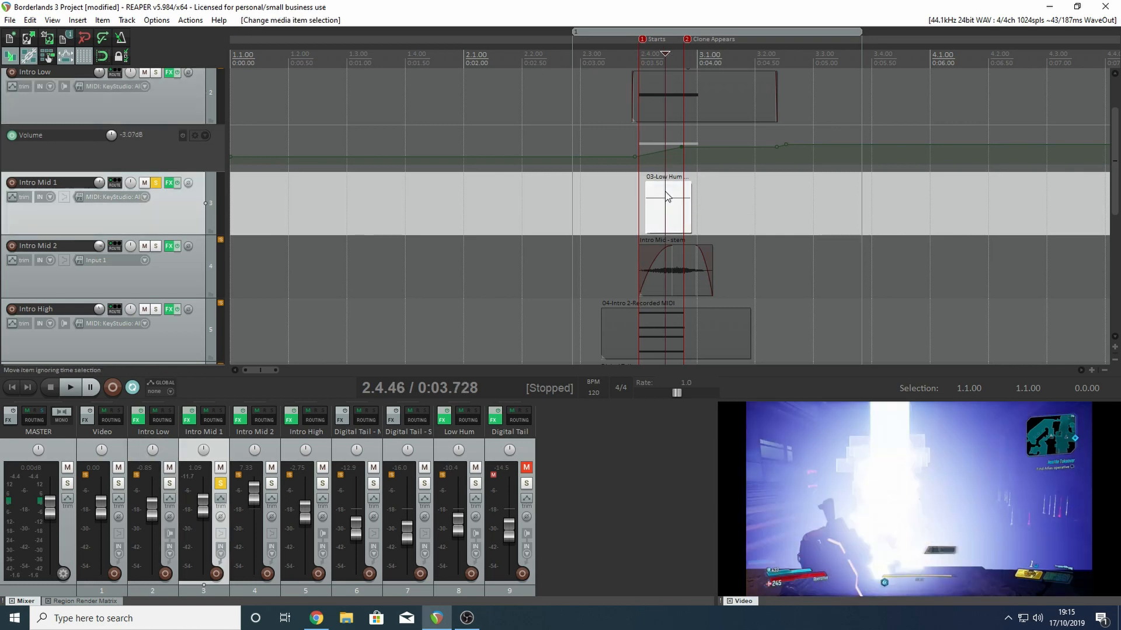
{"action": "left_click", "coordinate": [678, 272]}
{"action": "left_click", "coordinate": [156, 185]}
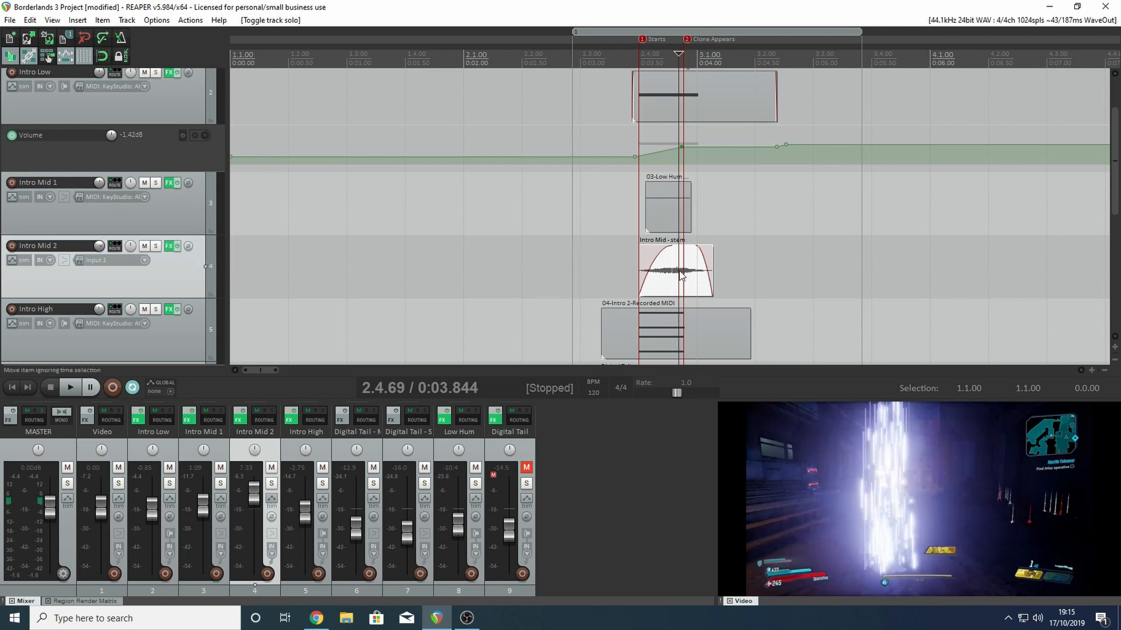
{"action": "left_click_drag", "start_coordinate": [664, 266], "coordinate": [660, 266]}
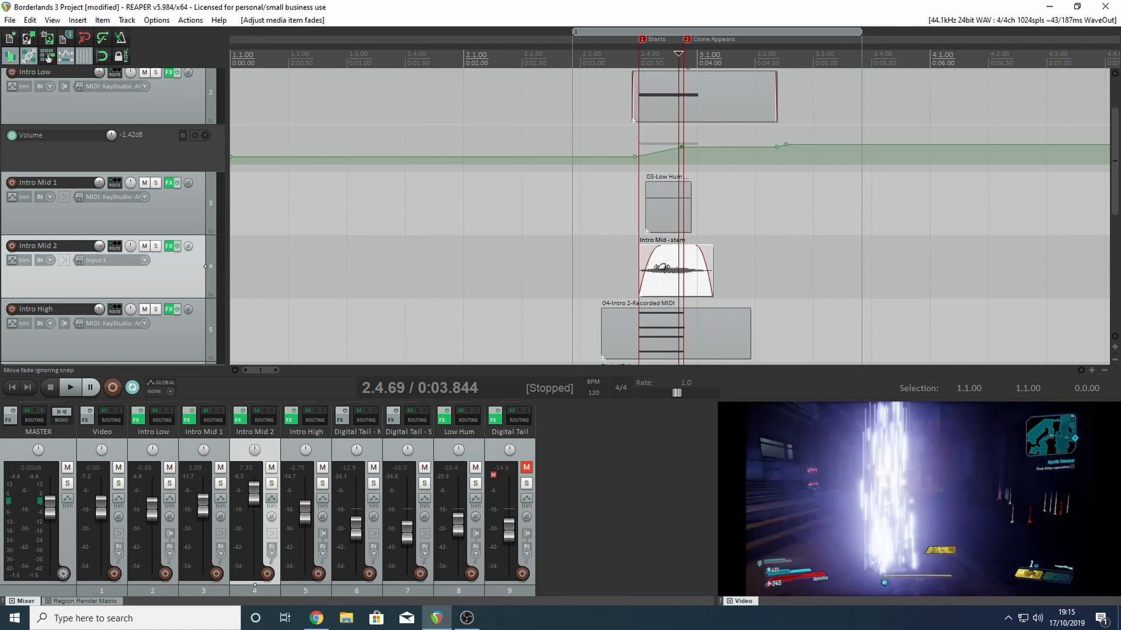
- Compare the long source recordings on Intro Mid 1 and Intro Mid 2 with the short clips cut from them around the Starts marker
{"action": "scroll", "coordinate": [823, 253], "scroll_direction": "down", "scroll_amount": 10}
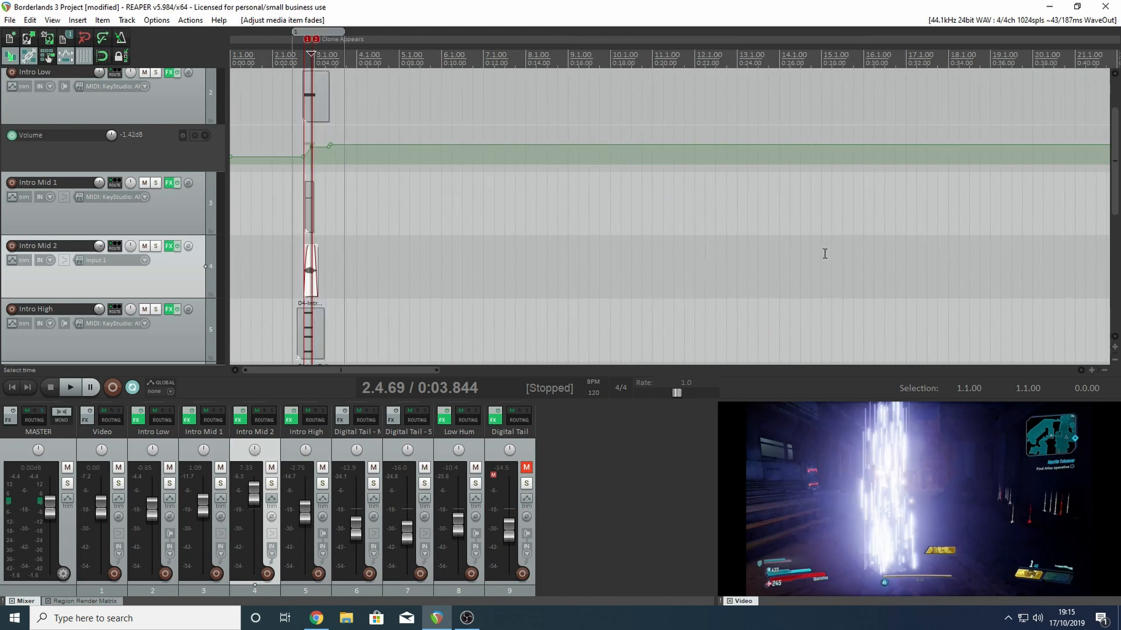
{"action": "left_click", "coordinate": [666, 70]}
{"action": "scroll", "coordinate": [672, 146], "scroll_direction": "up", "scroll_amount": 3}
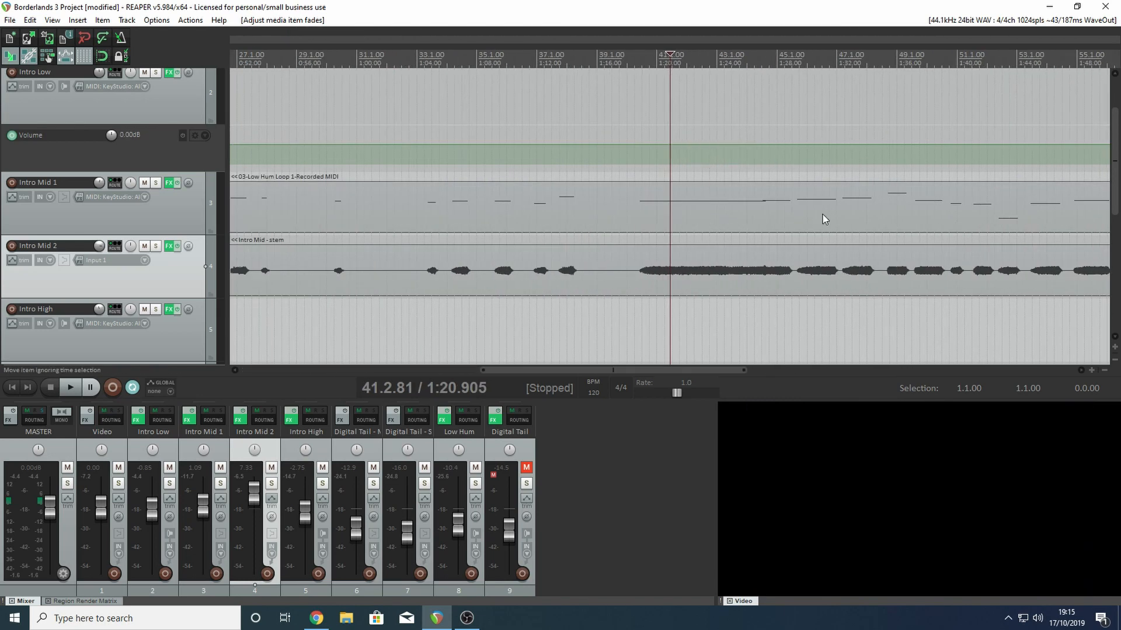
{"action": "scroll", "coordinate": [642, 198], "scroll_direction": "down", "scroll_amount": 5}
{"action": "left_click", "coordinate": [245, 61]}
{"action": "scroll", "coordinate": [274, 77], "scroll_direction": "up", "scroll_amount": 10}
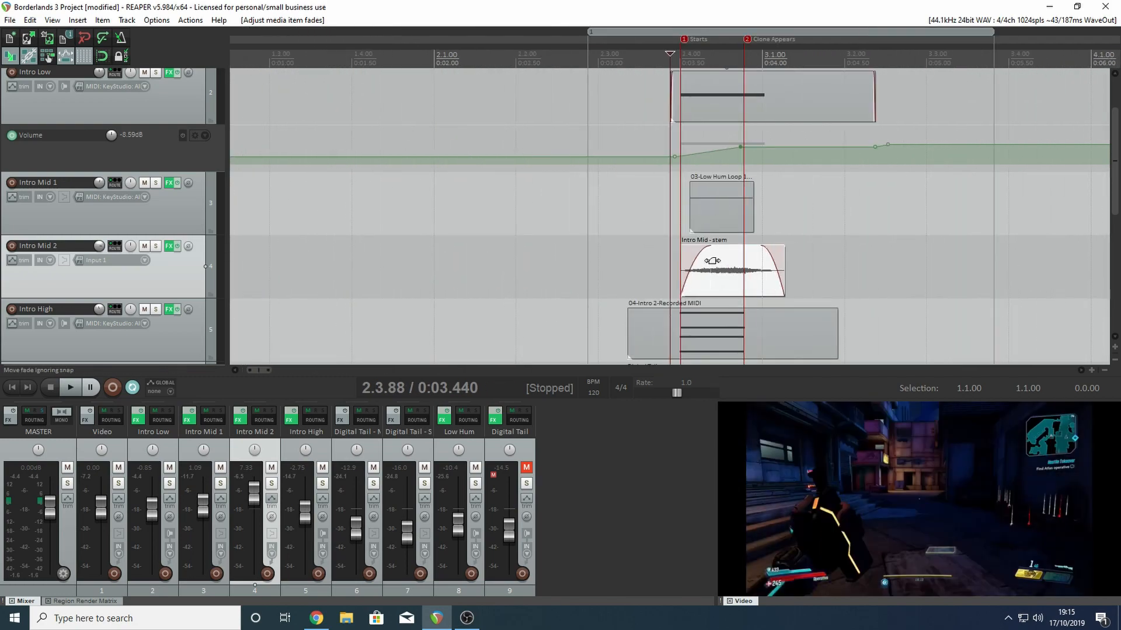
{"action": "left_click", "coordinate": [718, 267]}
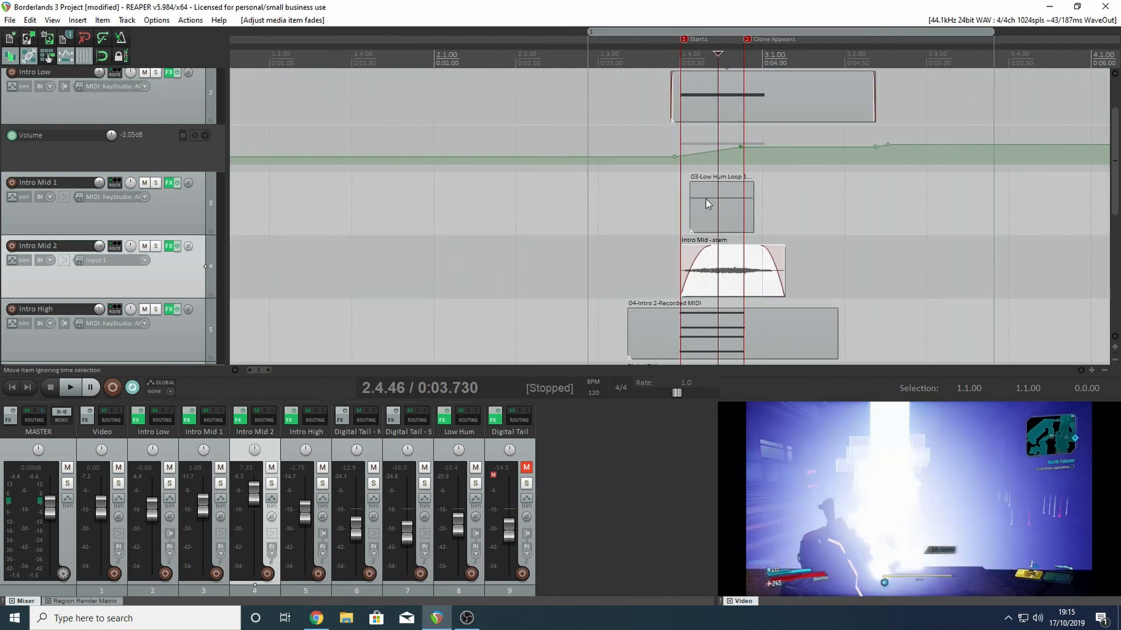
{"action": "scroll", "coordinate": [689, 200], "scroll_direction": "down", "scroll_amount": 10}
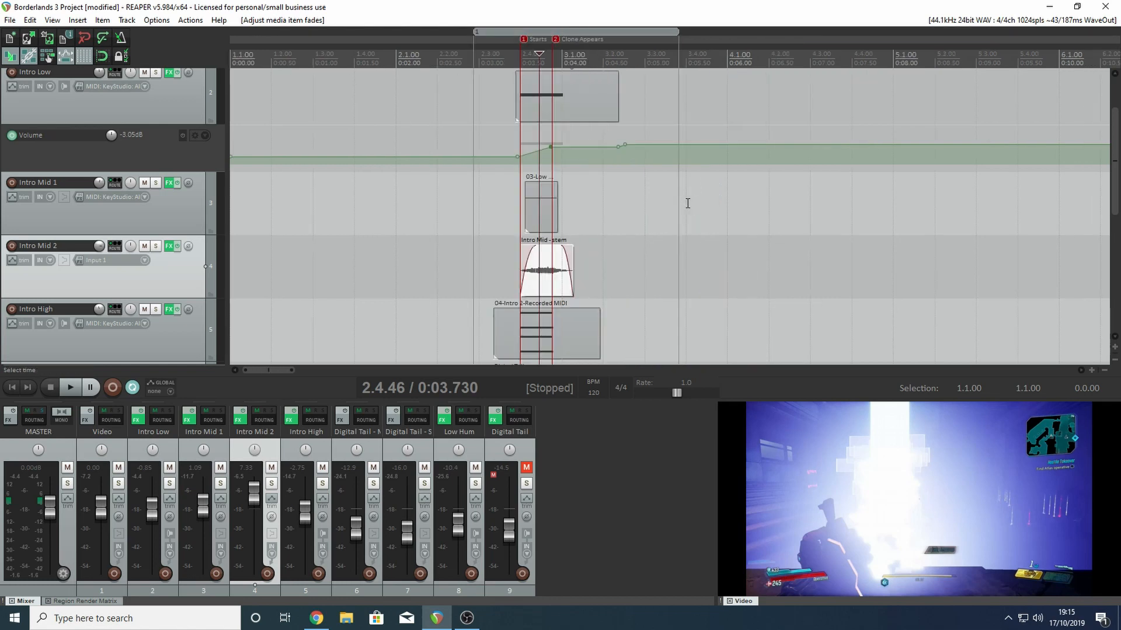
{"action": "left_click", "coordinate": [839, 73]}
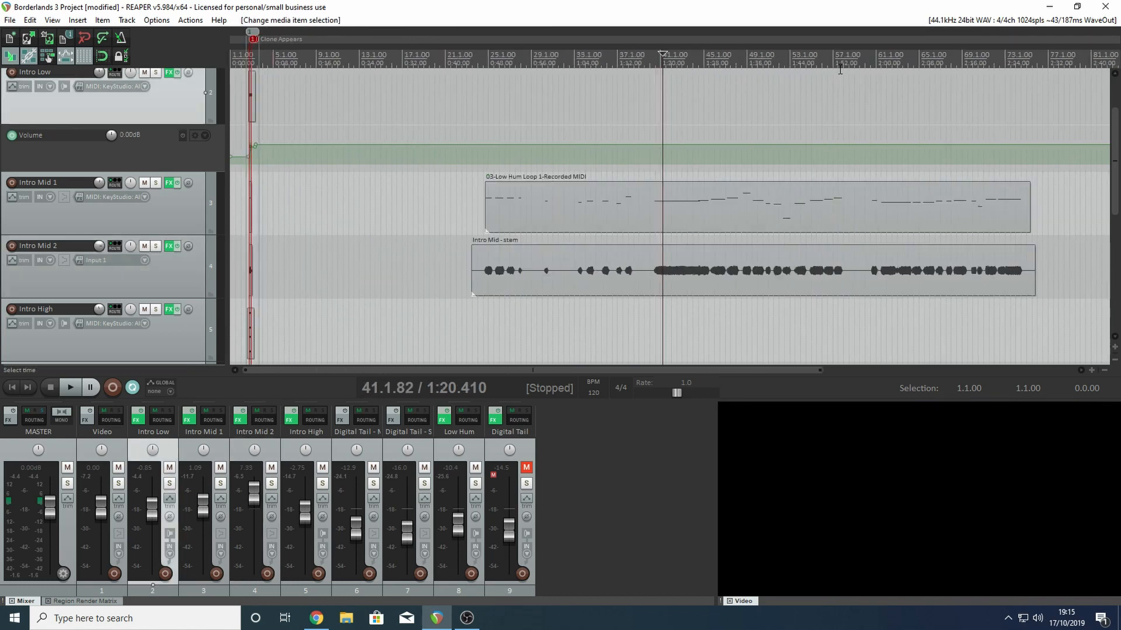
{"action": "scroll", "coordinate": [627, 203], "scroll_direction": "down", "scroll_amount": 3}
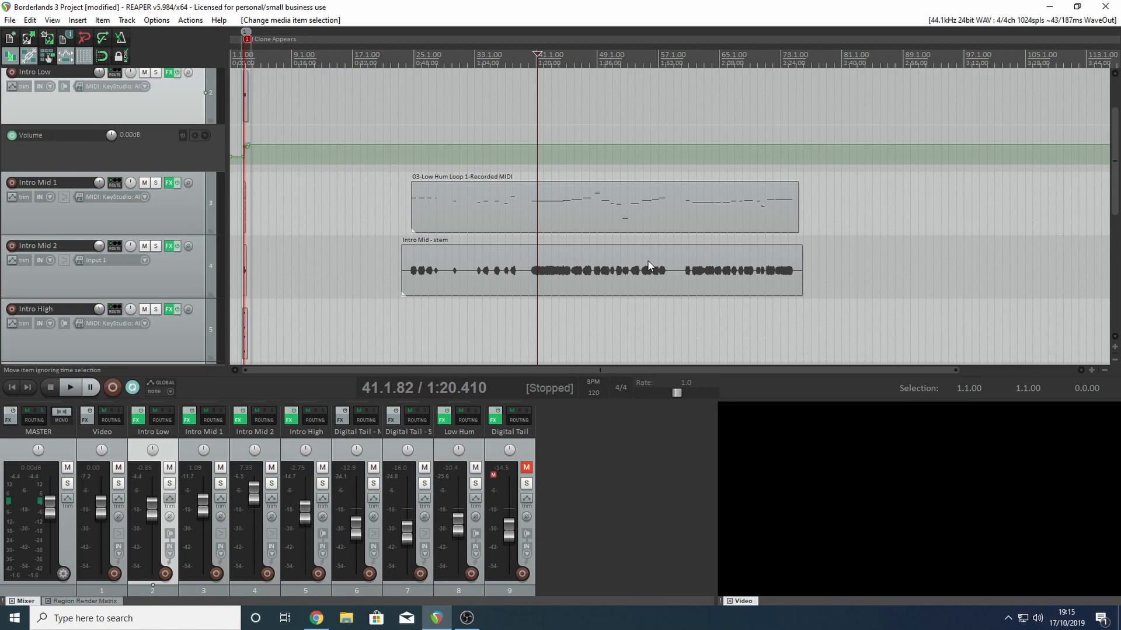
{"action": "scroll", "coordinate": [648, 266], "scroll_direction": "down", "scroll_amount": 3}
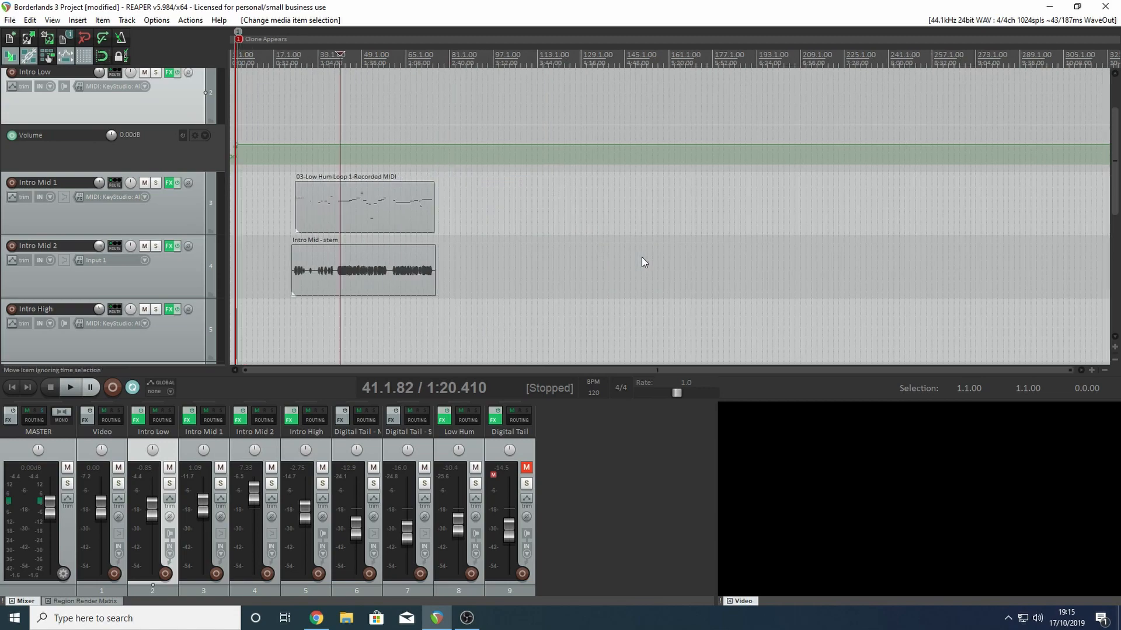
{"action": "scroll", "coordinate": [642, 257], "scroll_direction": "up", "scroll_amount": 4}
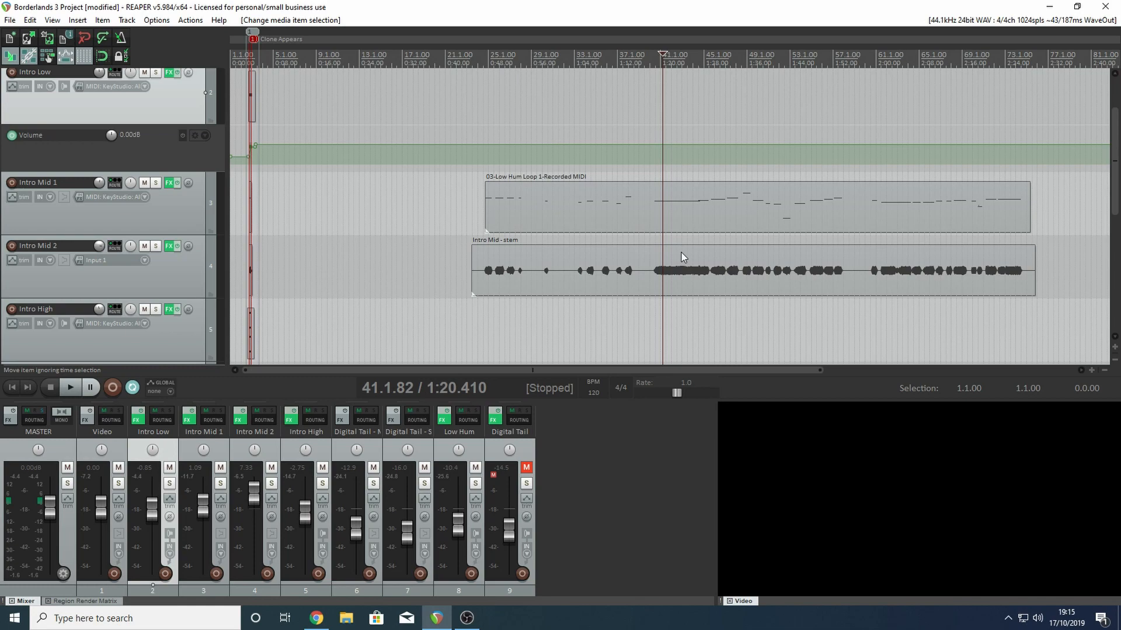
{"action": "key", "text": "Home"}
{"action": "scroll", "coordinate": [475, 157], "scroll_direction": "up", "scroll_amount": 10}
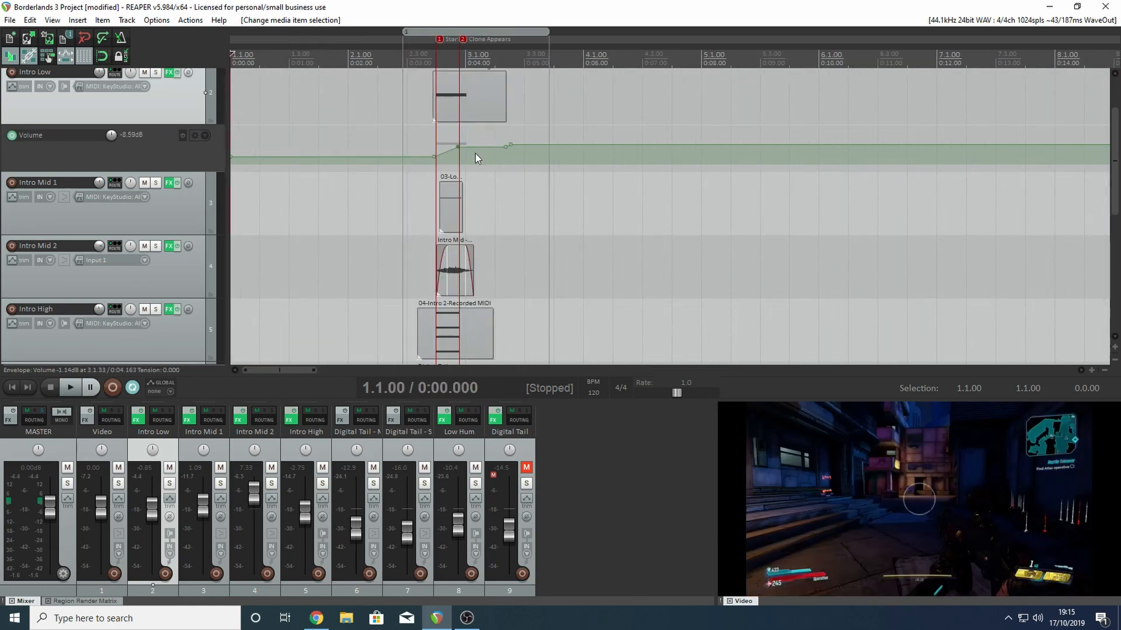
{"action": "left_click", "coordinate": [438, 56]}
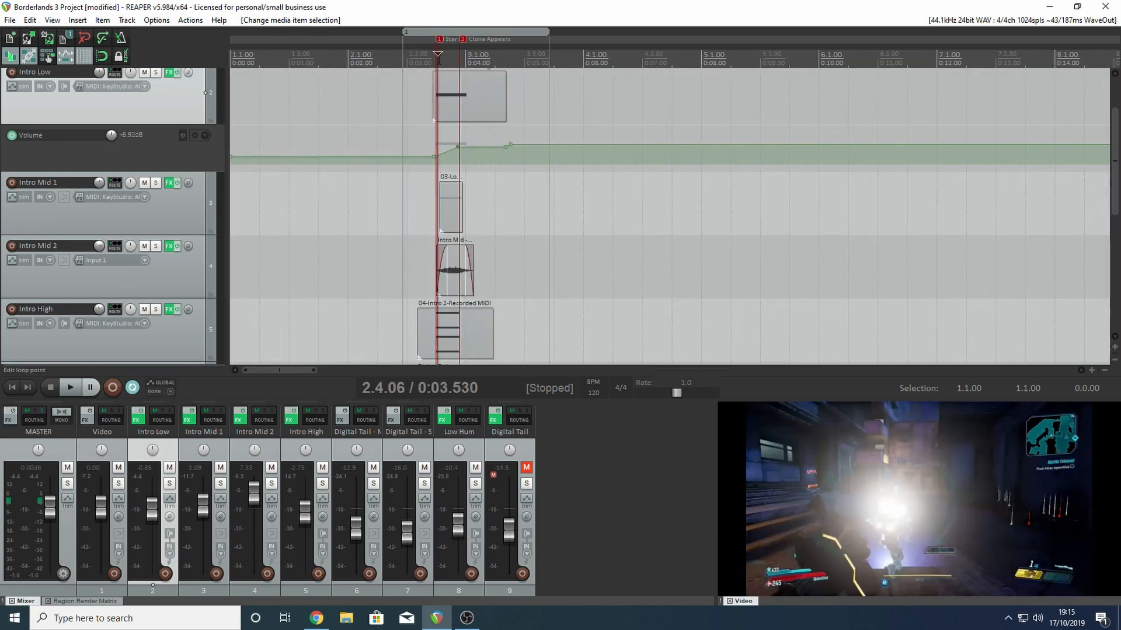
{"action": "scroll", "coordinate": [438, 57], "scroll_direction": "up", "scroll_amount": 2}
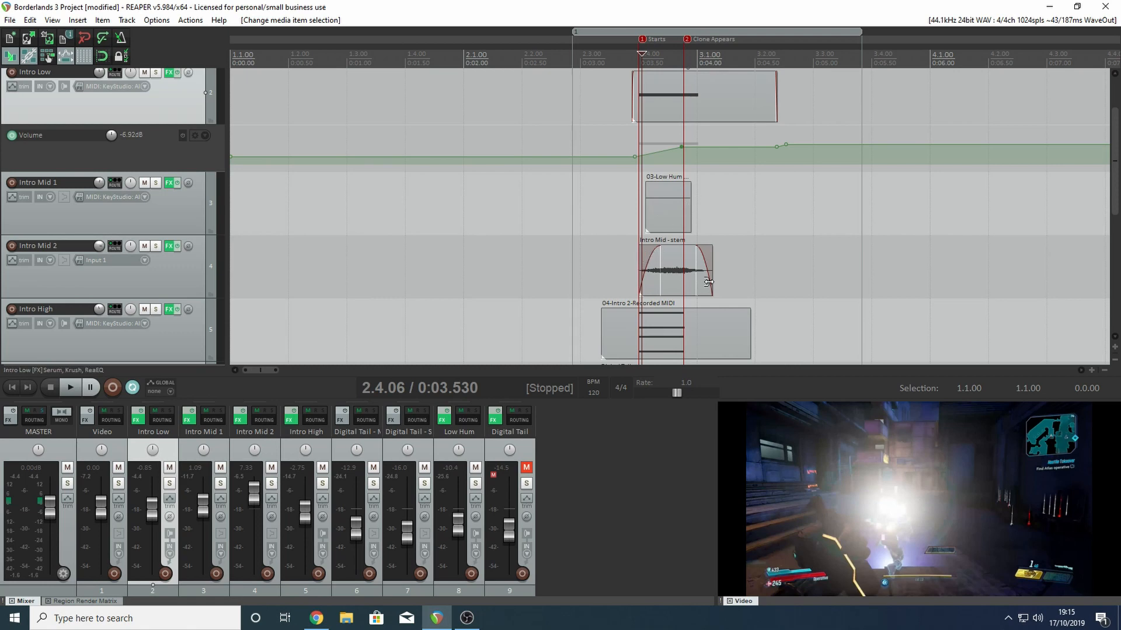
{"action": "left_click_drag", "start_coordinate": [631, 204], "coordinate": [637, 204]}
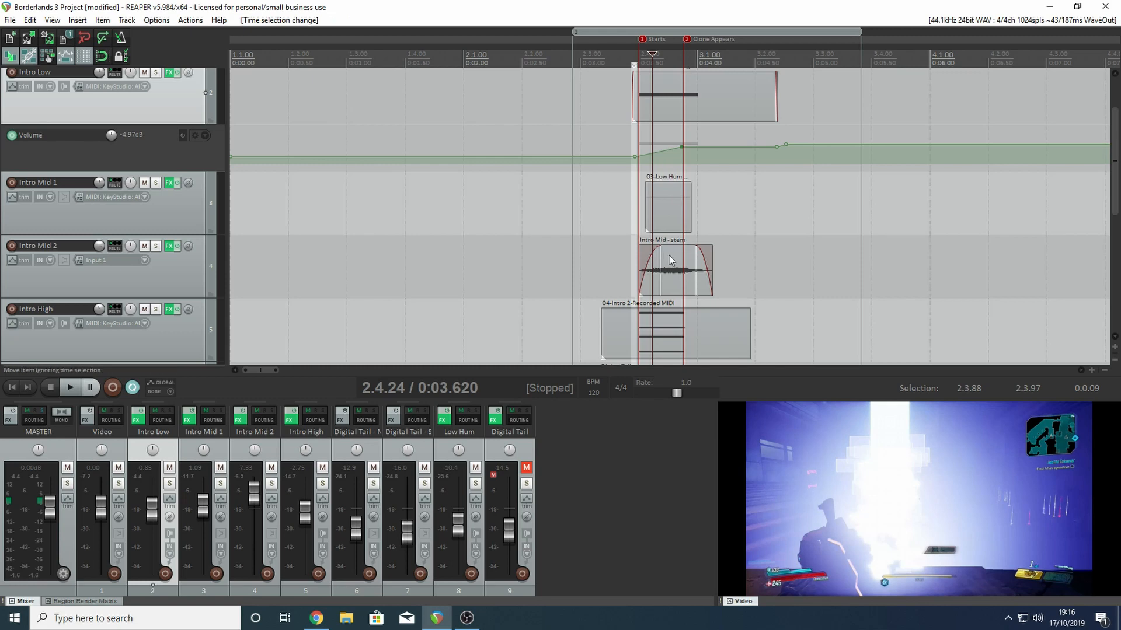
{"action": "left_click", "coordinate": [634, 65]}
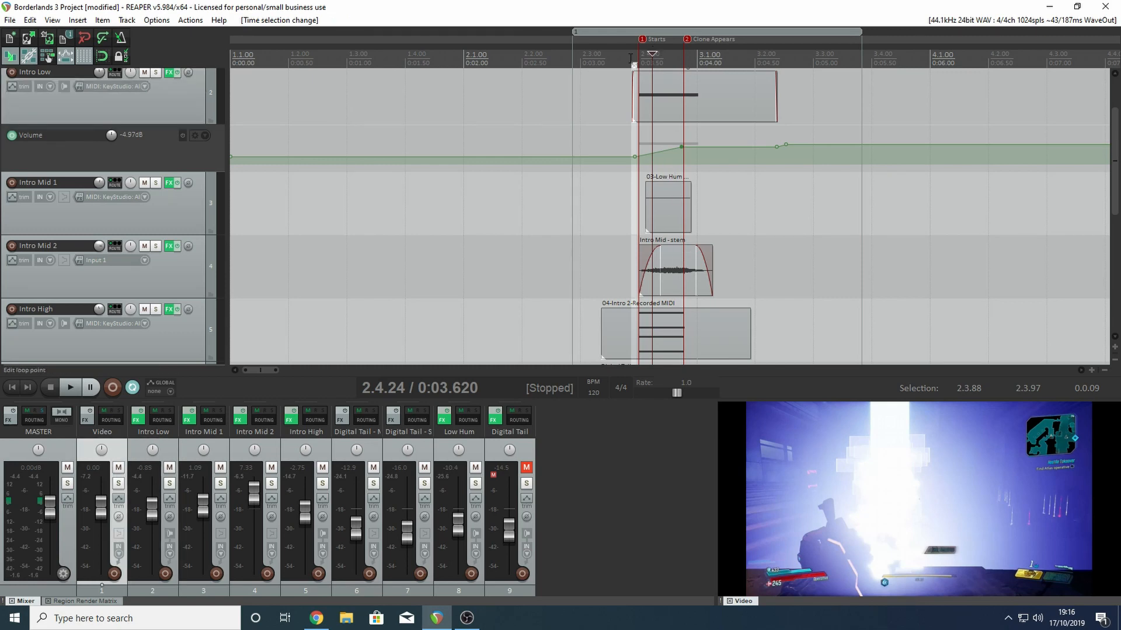
{"action": "left_click", "coordinate": [631, 59]}
- Examine the Serum synth settings in the effects chain of Intro Mid 1
{"action": "left_click", "coordinate": [169, 182]}
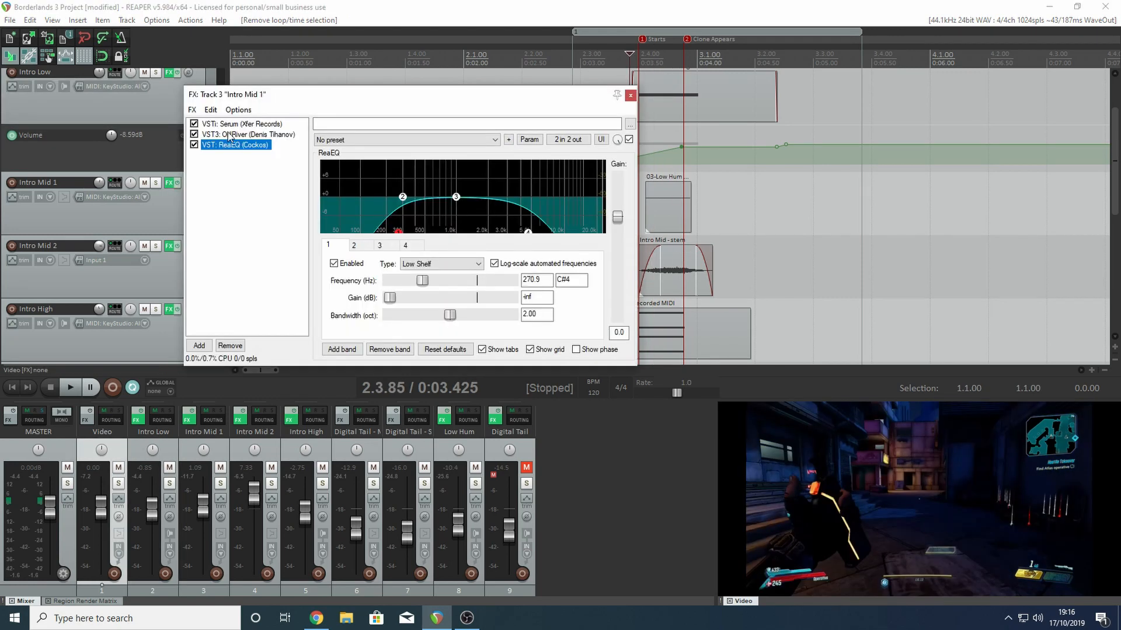
{"action": "left_click", "coordinate": [231, 124]}
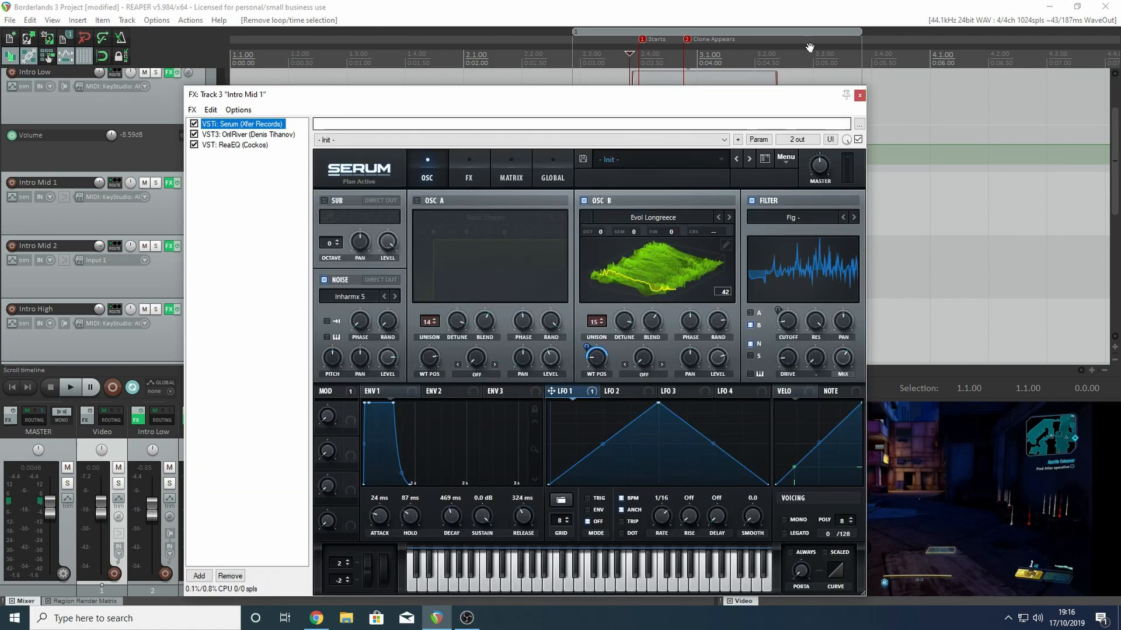
{"action": "left_click", "coordinate": [859, 94]}
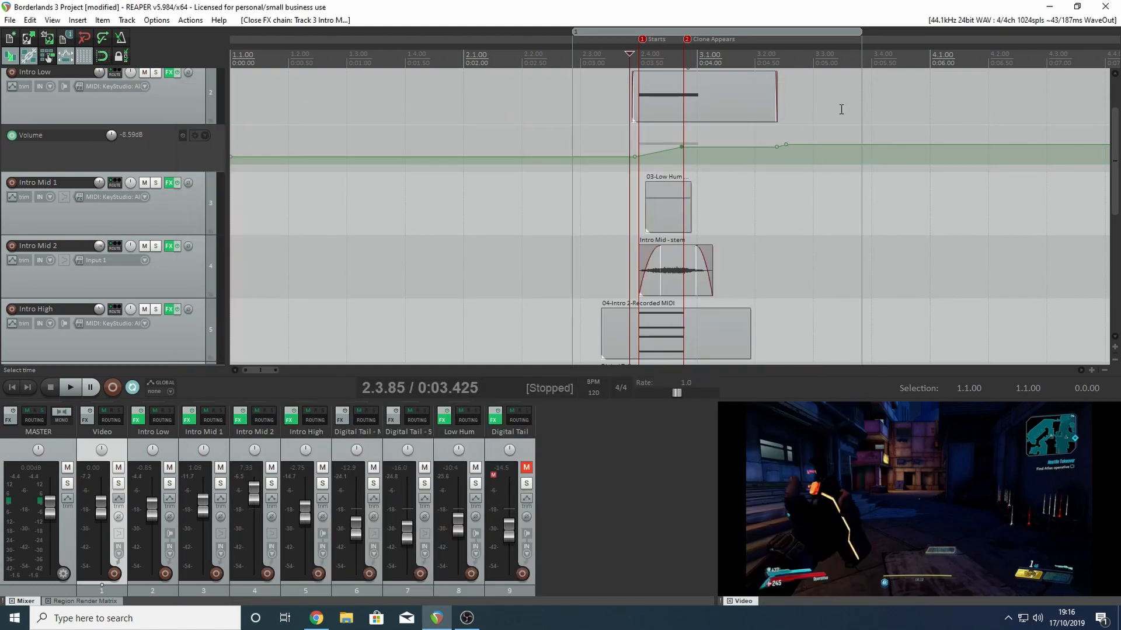
- Solo Intro Mid 2 and check the ReaEQ settings in its effects chain
{"action": "left_click", "coordinate": [156, 245]}
{"action": "left_click", "coordinate": [169, 246]}
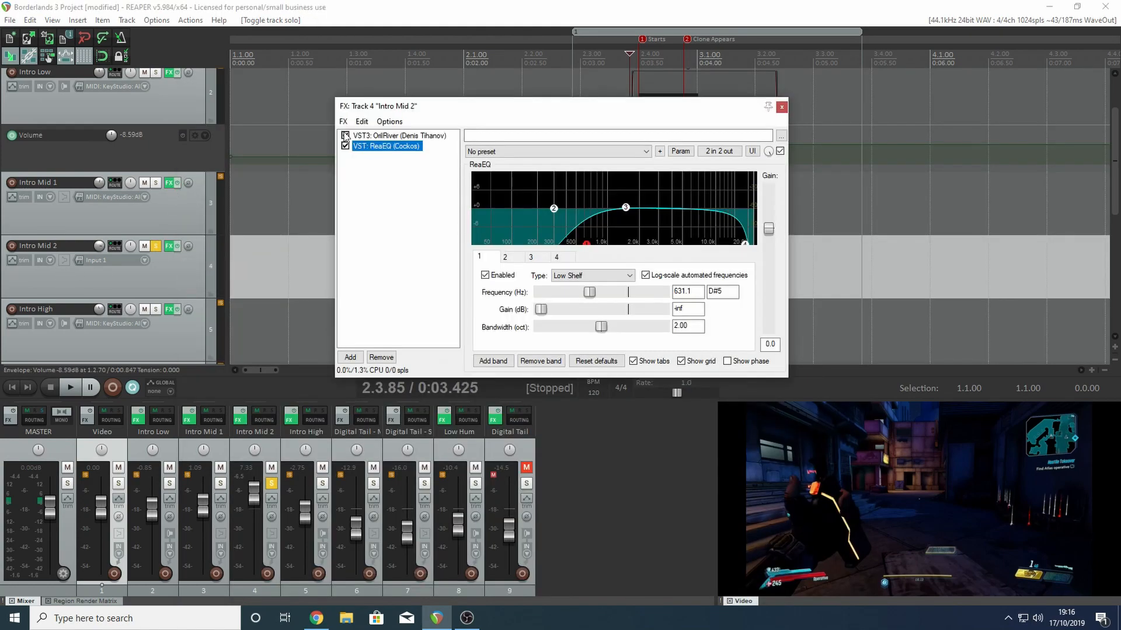
{"action": "left_click", "coordinate": [781, 107]}
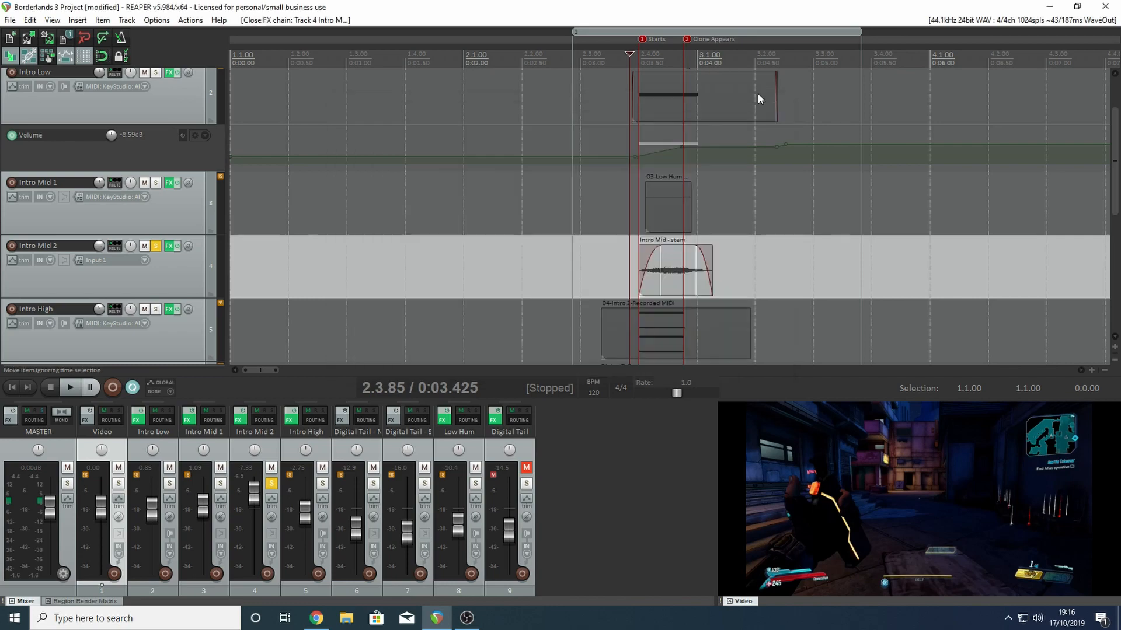
- Play Intro Mid 2 from shortly before the Starts marker and further shorten the fade-in of its Intro Mid stem clip
{"action": "left_click", "coordinate": [596, 51]}
{"action": "key", "text": "space"}
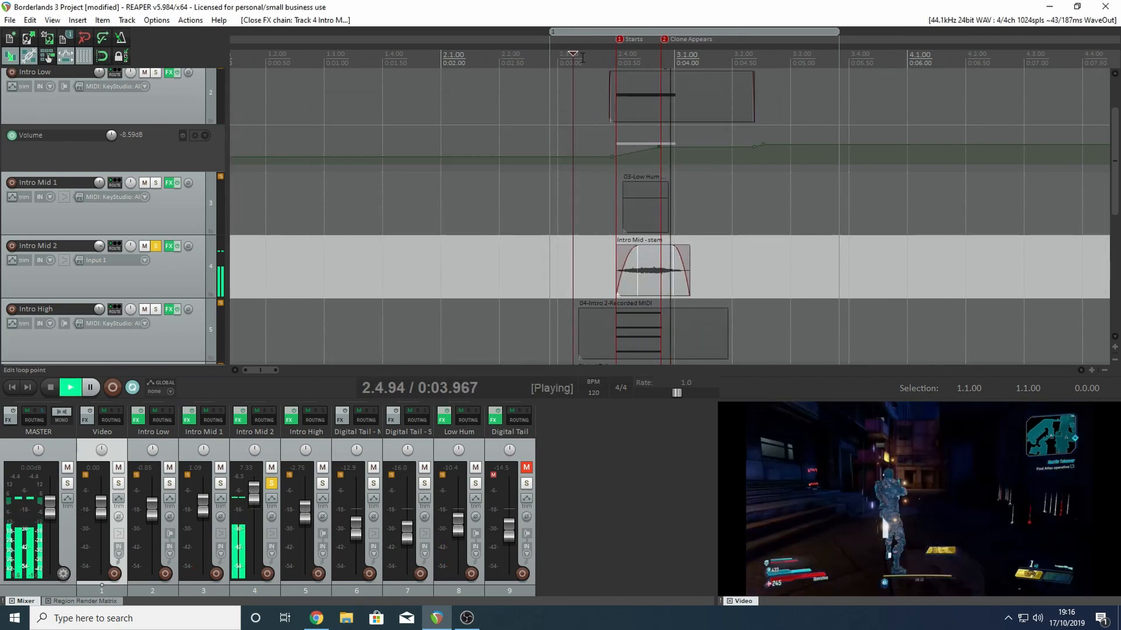
{"action": "key", "text": "space"}
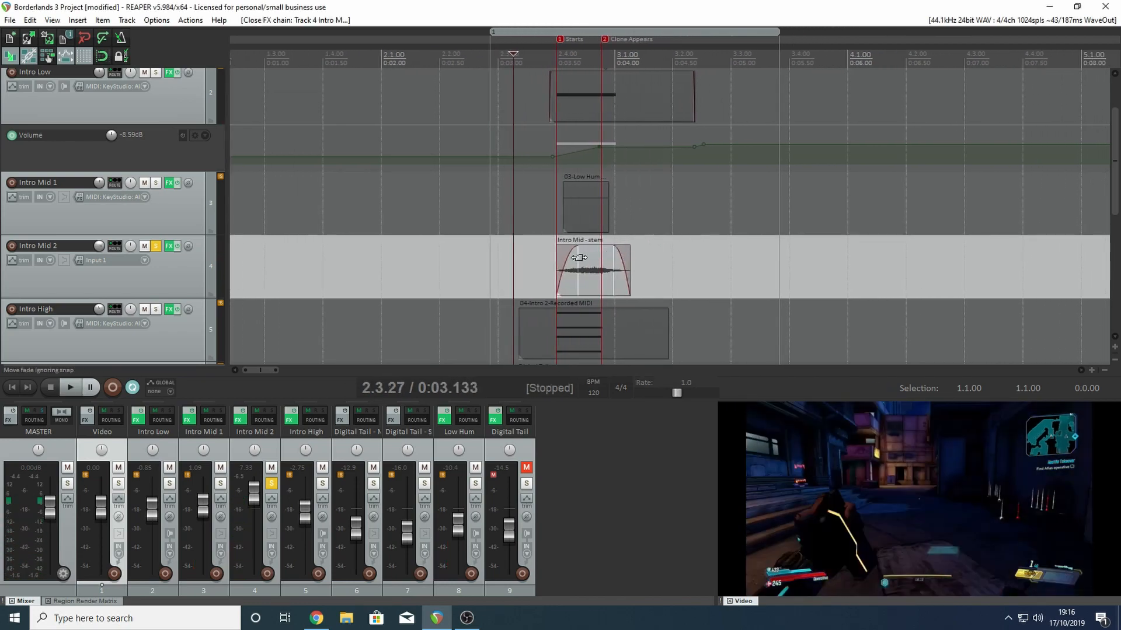
{"action": "left_click_drag", "start_coordinate": [579, 257], "coordinate": [571, 258]}
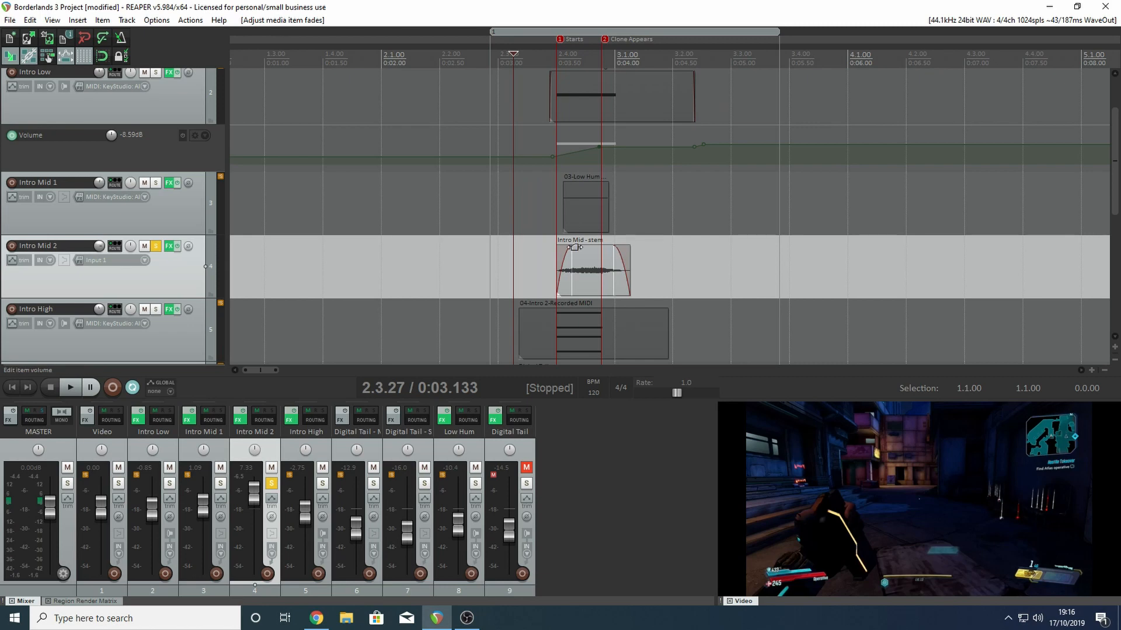
- Bypass ReaEQ in the Intro Mid 2 effects chain and review the OrilRiver reverb settings
{"action": "left_click", "coordinate": [168, 248]}
{"action": "left_click", "coordinate": [345, 136]}
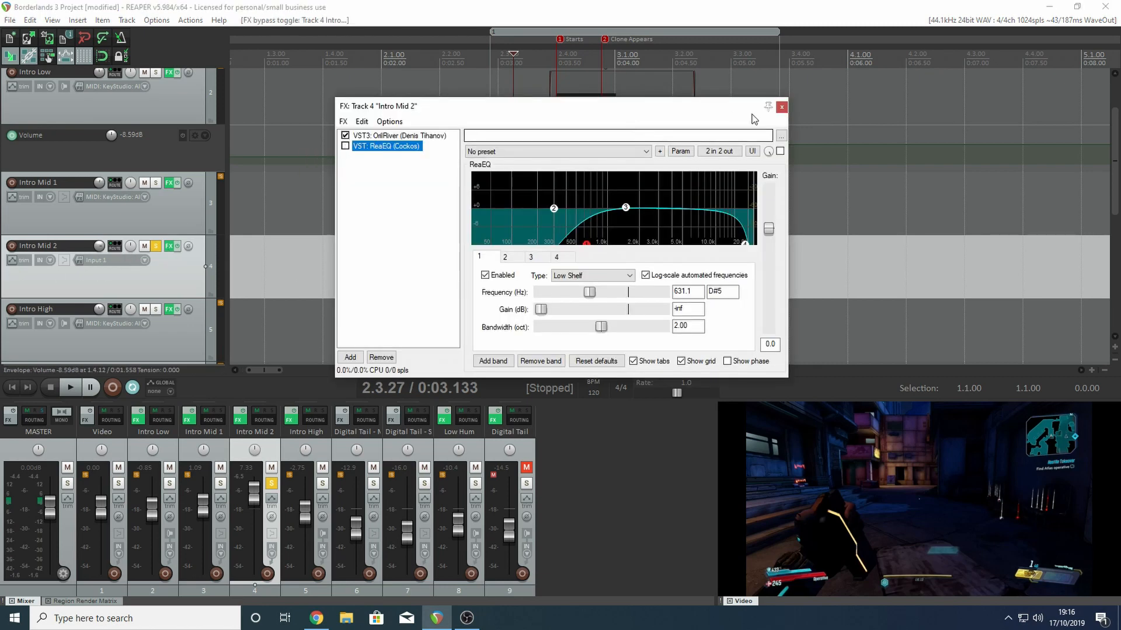
{"action": "left_click", "coordinate": [400, 135]}
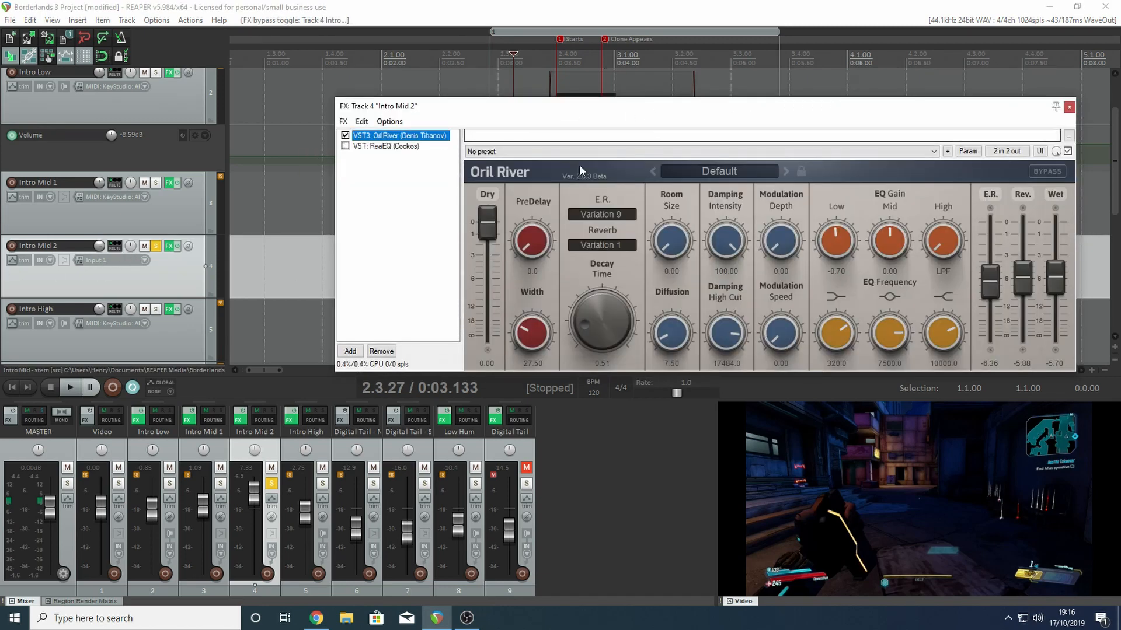
{"action": "left_click_drag", "start_coordinate": [784, 114], "coordinate": [608, 233]}
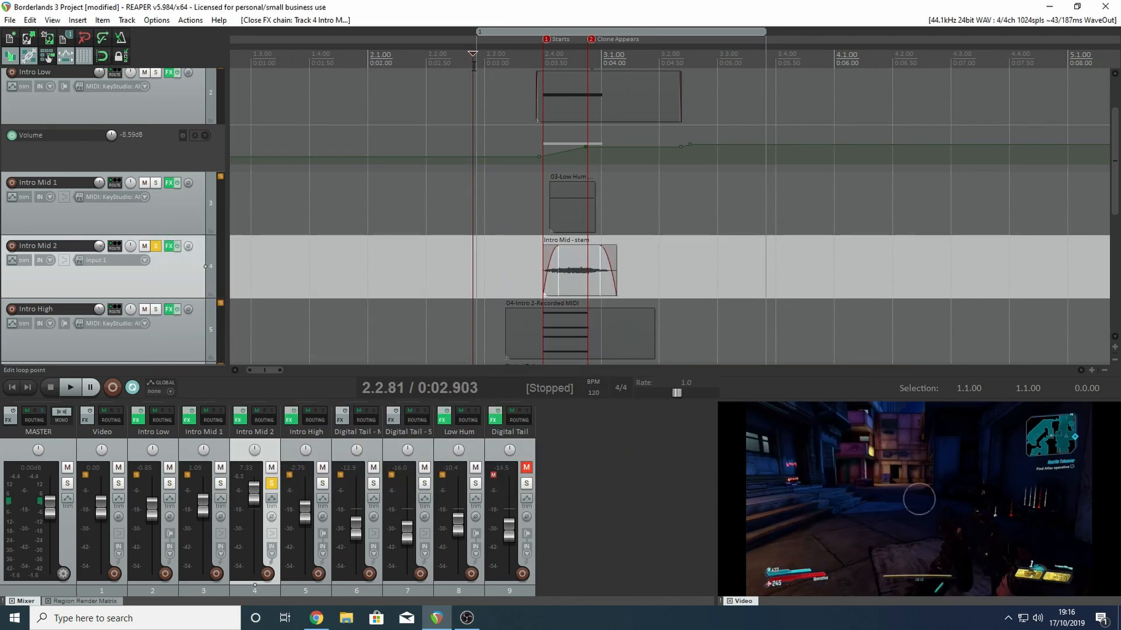
- Play Intro Mid 2 with ReaEQ bypassed, and toggle ReaEQ in the track's effects chain to compare
{"action": "key", "text": "space"}
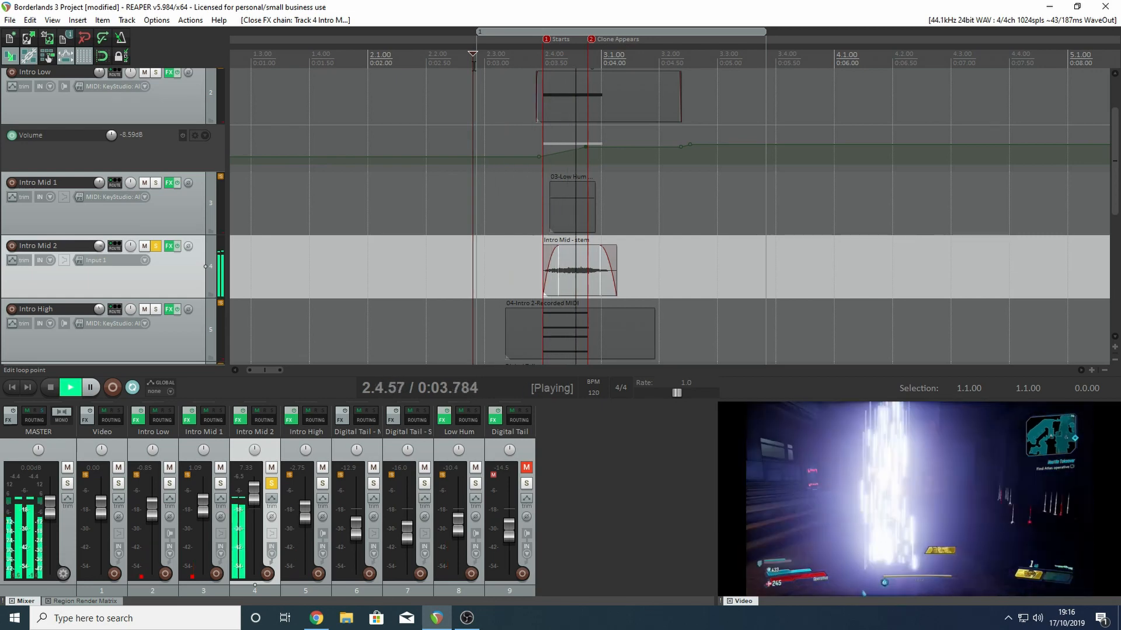
{"action": "key", "text": "space"}
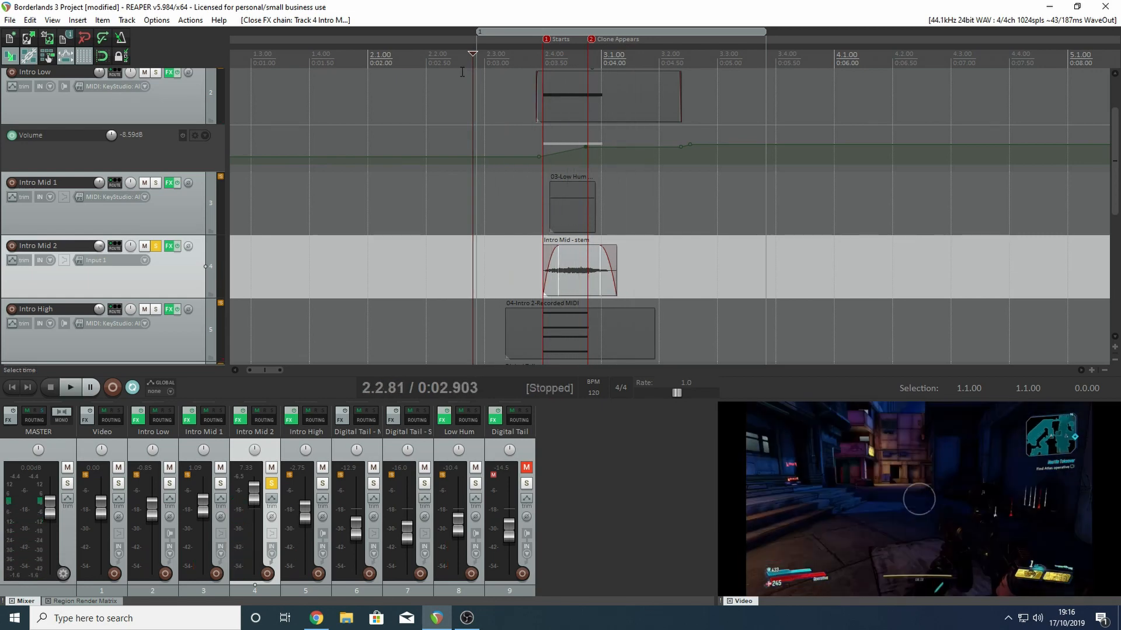
{"action": "left_click", "coordinate": [170, 248]}
{"action": "left_click", "coordinate": [211, 266]}
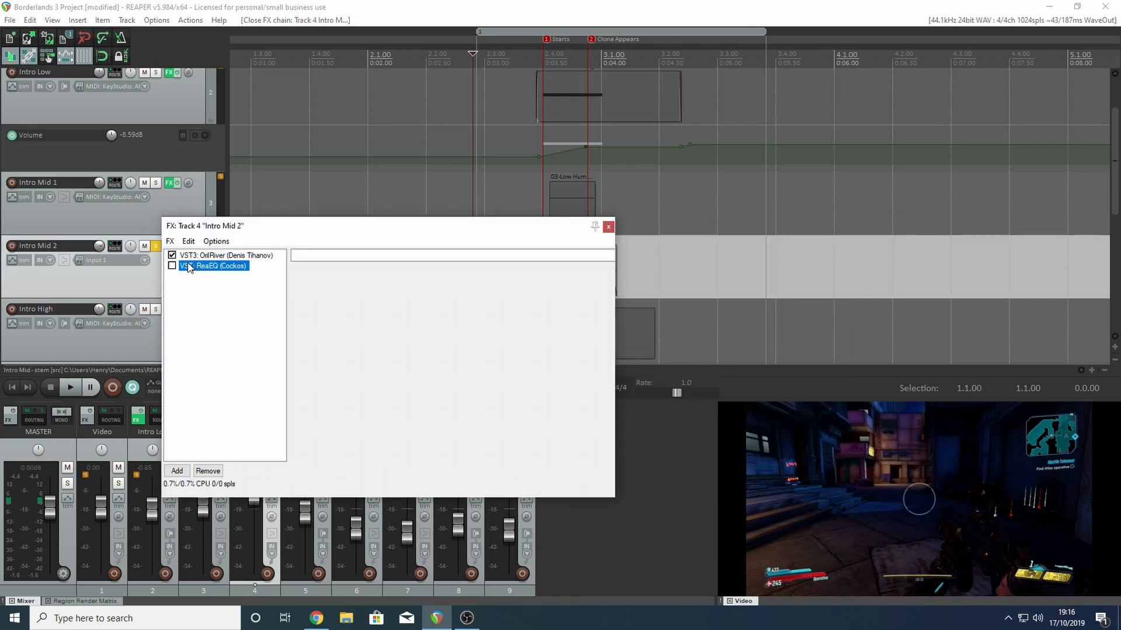
{"action": "left_click", "coordinate": [172, 266]}
{"action": "left_click", "coordinate": [171, 266]}
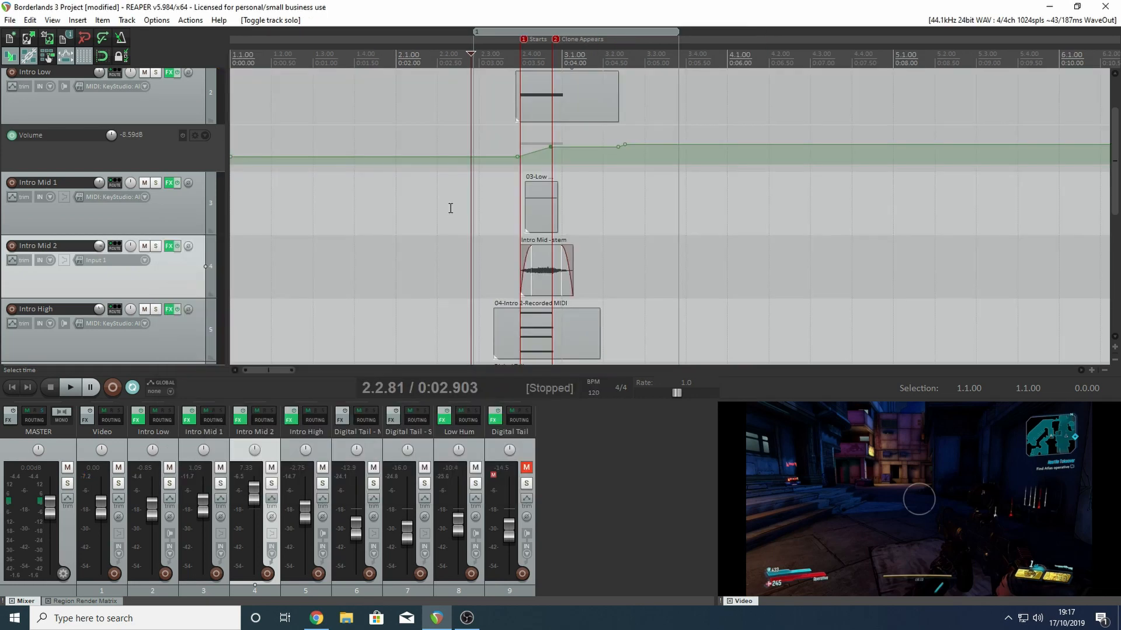
- Place the edit cursor between the Starts and Clone Appears markers and inspect that video frame in full screen
{"action": "scroll", "coordinate": [501, 200], "scroll_direction": "up", "scroll_amount": 2}
{"action": "scroll", "coordinate": [1108, 130], "scroll_direction": "down", "scroll_amount": 2}
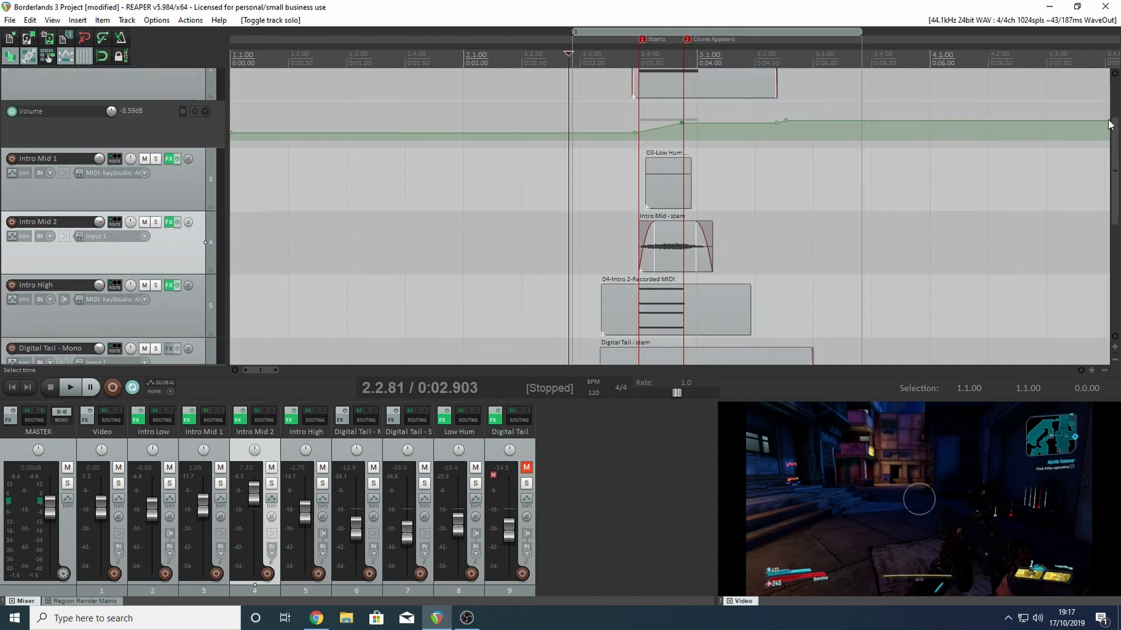
{"action": "scroll", "coordinate": [1108, 131], "scroll_direction": "down", "scroll_amount": 1}
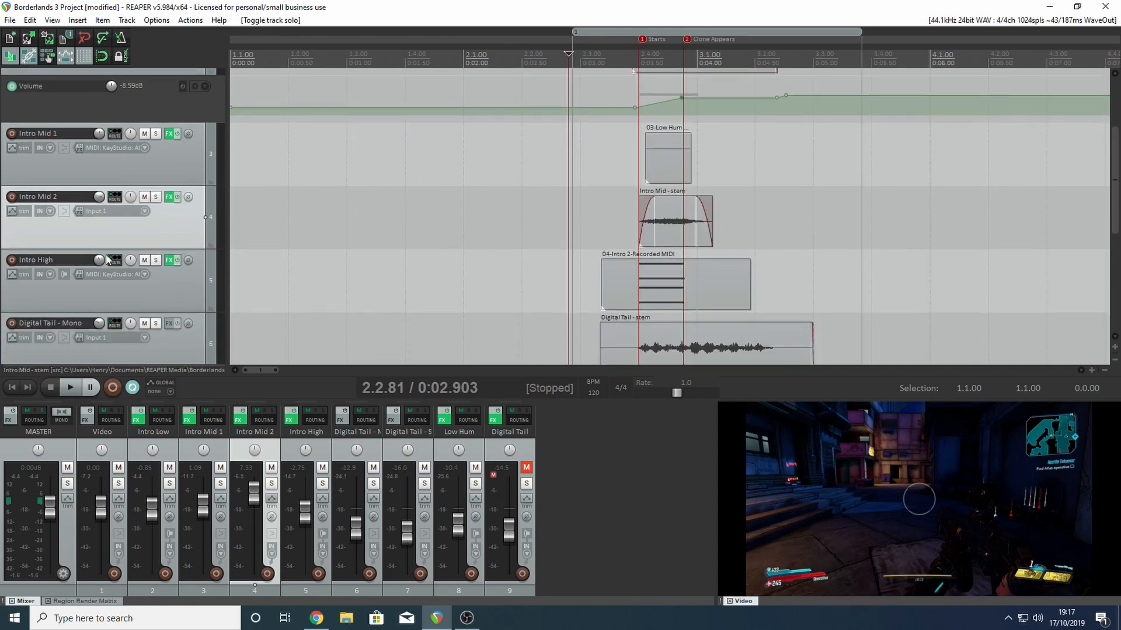
{"action": "left_click", "coordinate": [646, 49]}
{"action": "left_click", "coordinate": [664, 53]}
{"action": "double_click", "coordinate": [870, 485]}
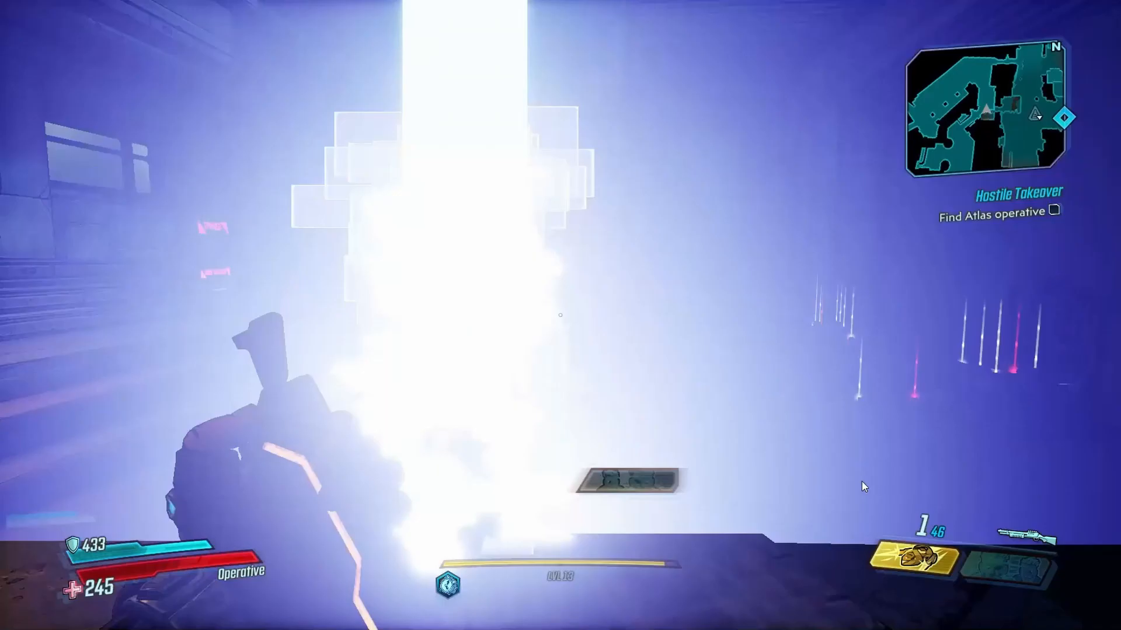
{"action": "double_click", "coordinate": [569, 312]}
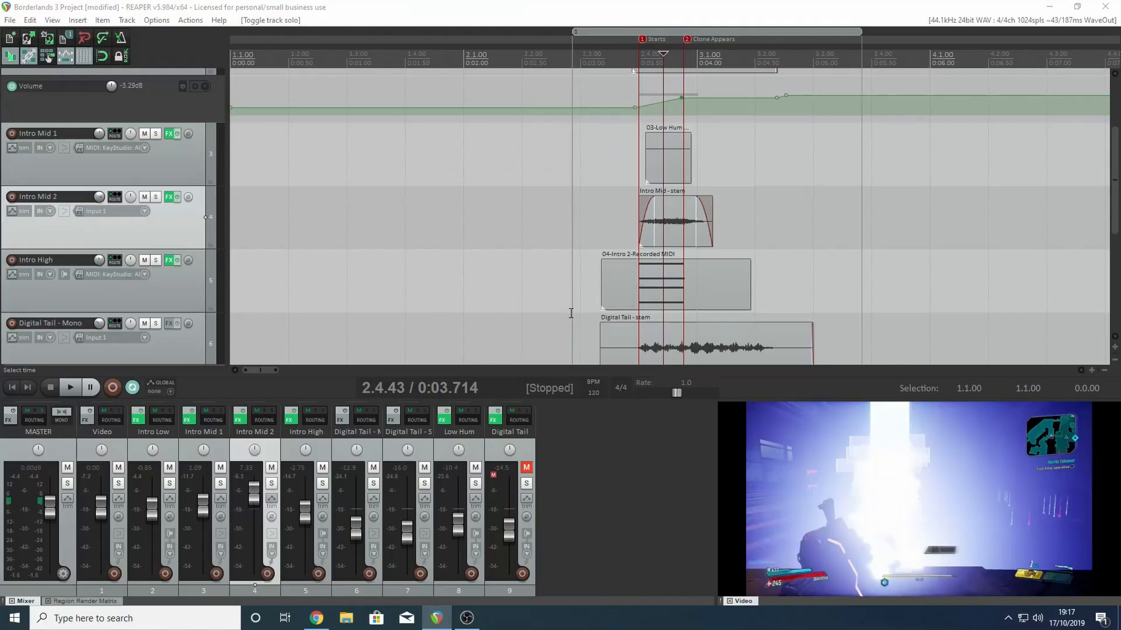
- Solo Intro High and play it from shortly before the Starts marker
{"action": "left_click", "coordinate": [156, 261]}
{"action": "left_click", "coordinate": [573, 56]}
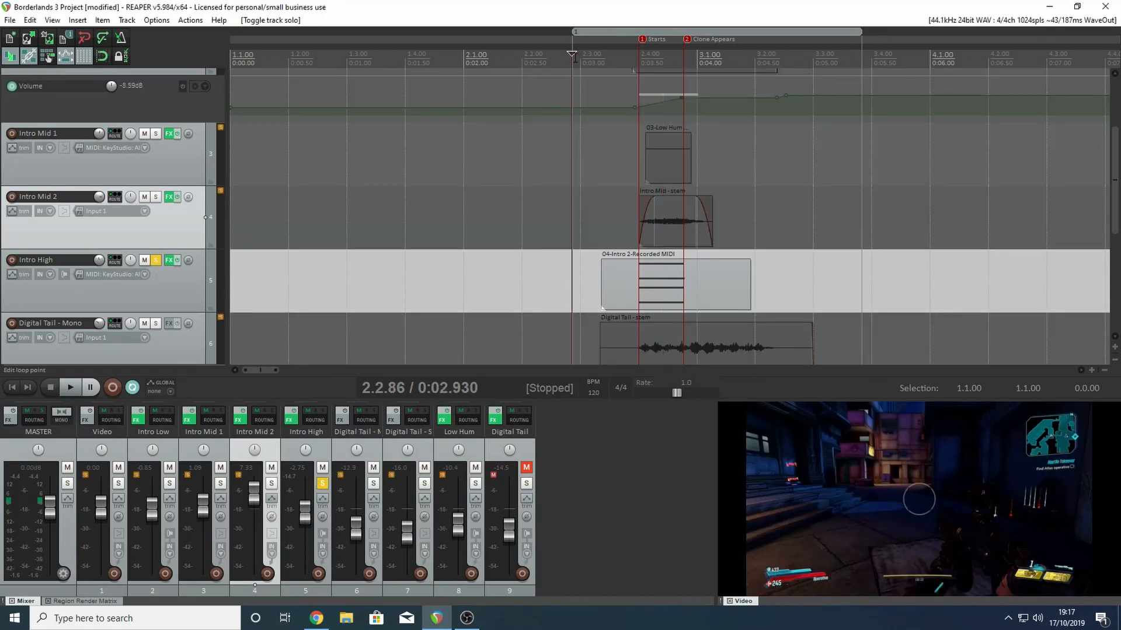
{"action": "key", "text": "space"}
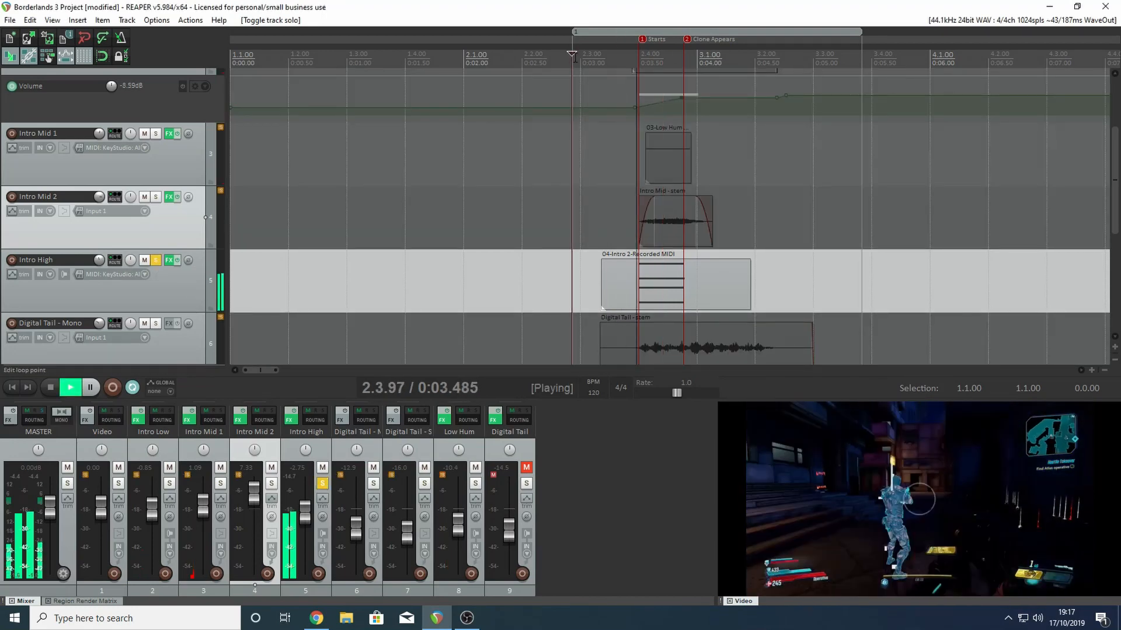
{"action": "key", "text": "space"}
- Add Intro Mid 2 and then Intro Mid 1 to the soloed Intro High, playing the layers after each addition
{"action": "left_click", "coordinate": [429, 56]}
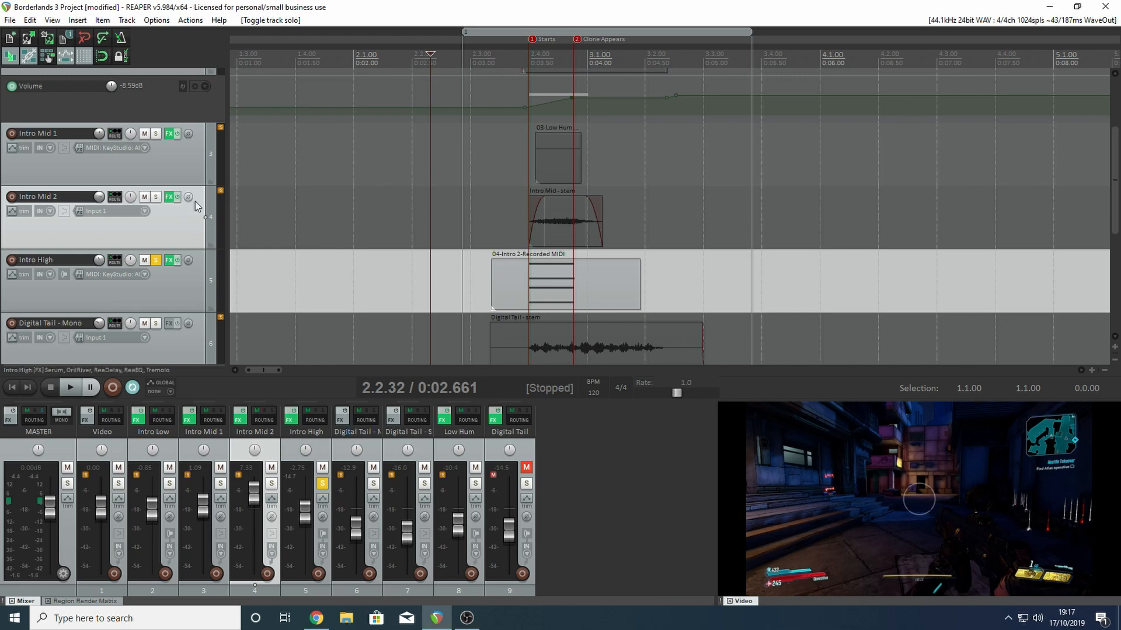
{"action": "left_click", "coordinate": [156, 199]}
{"action": "key", "text": "space"}
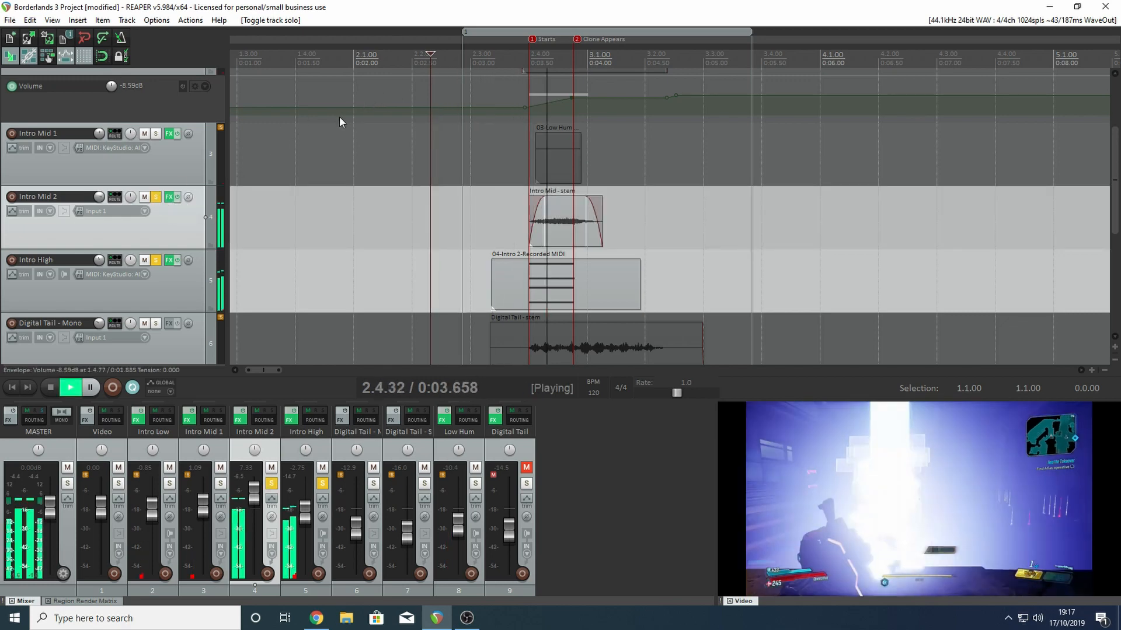
{"action": "key", "text": "space"}
{"action": "left_click", "coordinate": [155, 134]}
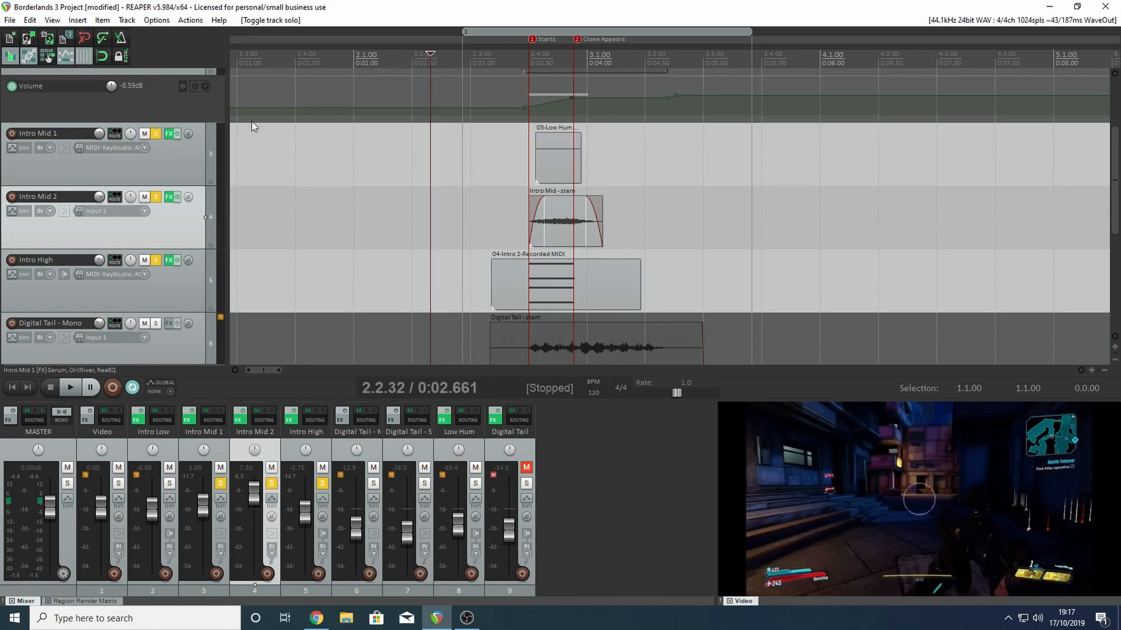
{"action": "key", "text": "space"}
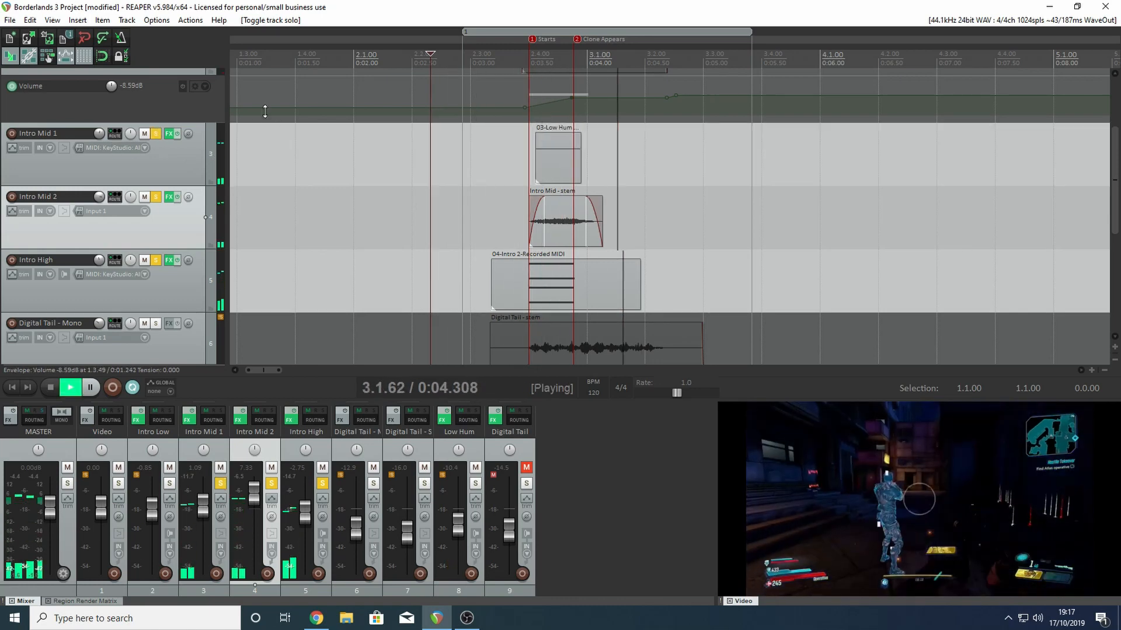
{"action": "key", "text": "space"}
- Add Intro Low to the soloed tracks and play all the intro layers together
{"action": "scroll", "coordinate": [157, 146], "scroll_direction": "up", "scroll_amount": 3}
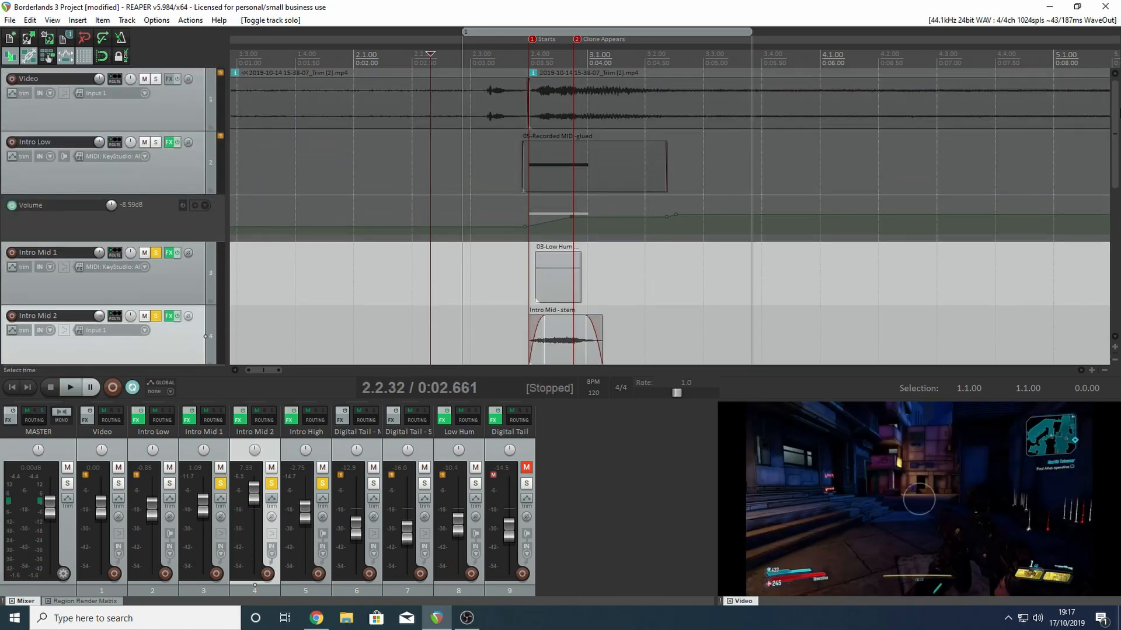
{"action": "left_click", "coordinate": [156, 143]}
{"action": "key", "text": "space"}
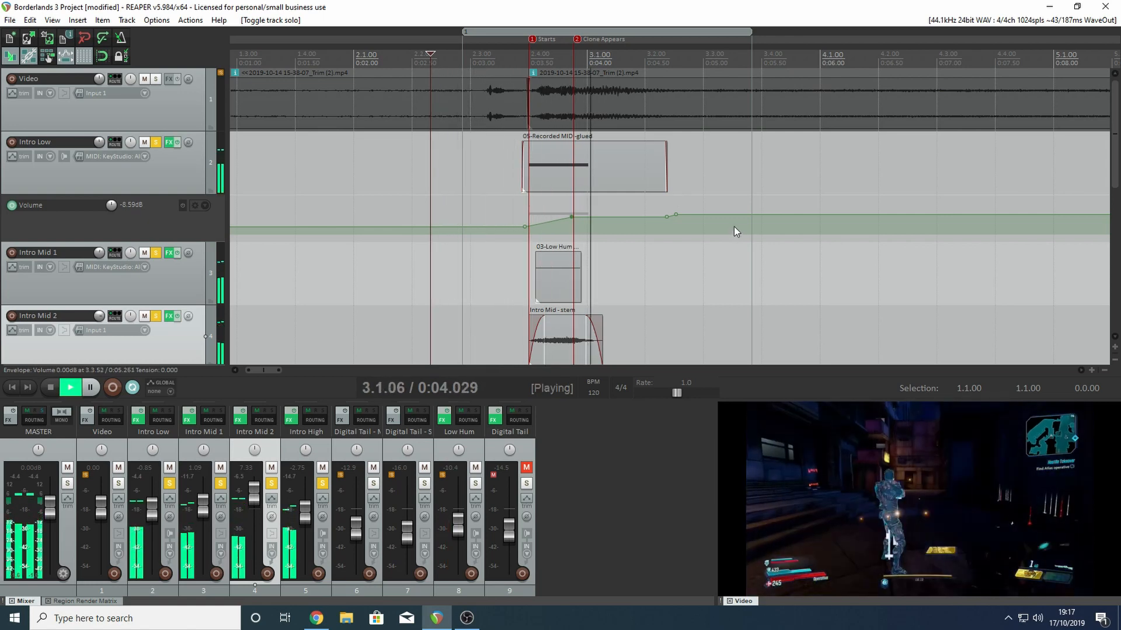
{"action": "key", "text": "space"}
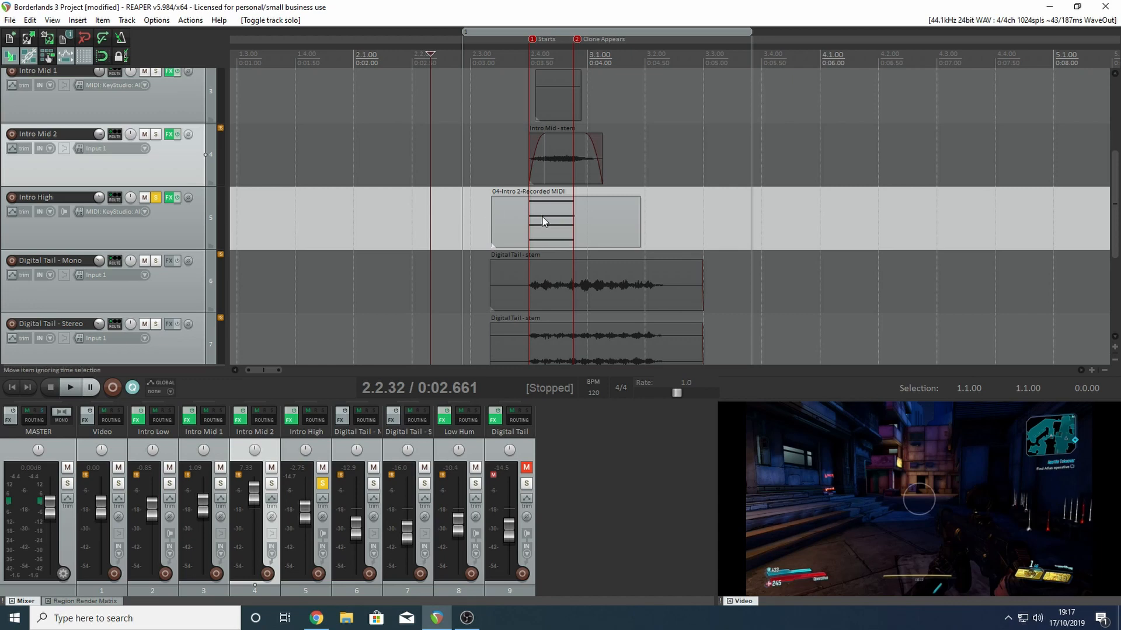
- Examine the stacked notes of the Intro High MIDI clip in the MIDI editor, and close the editor
{"action": "left_click_drag", "start_coordinate": [1115, 220], "coordinate": [1103, 137]}
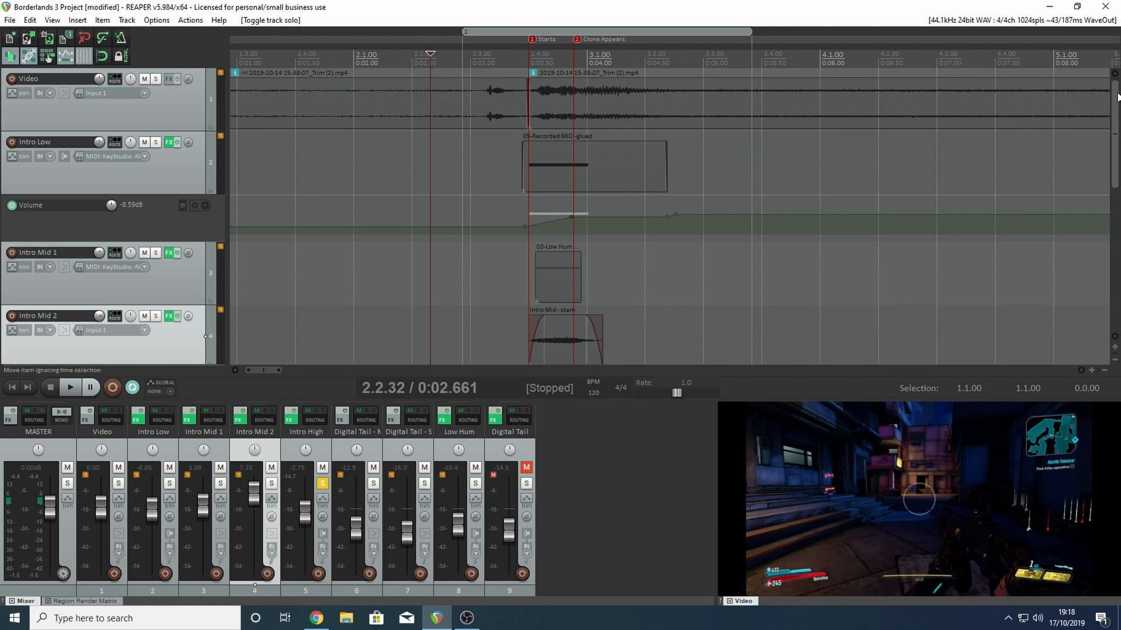
{"action": "left_click_drag", "start_coordinate": [1114, 99], "coordinate": [1115, 159]}
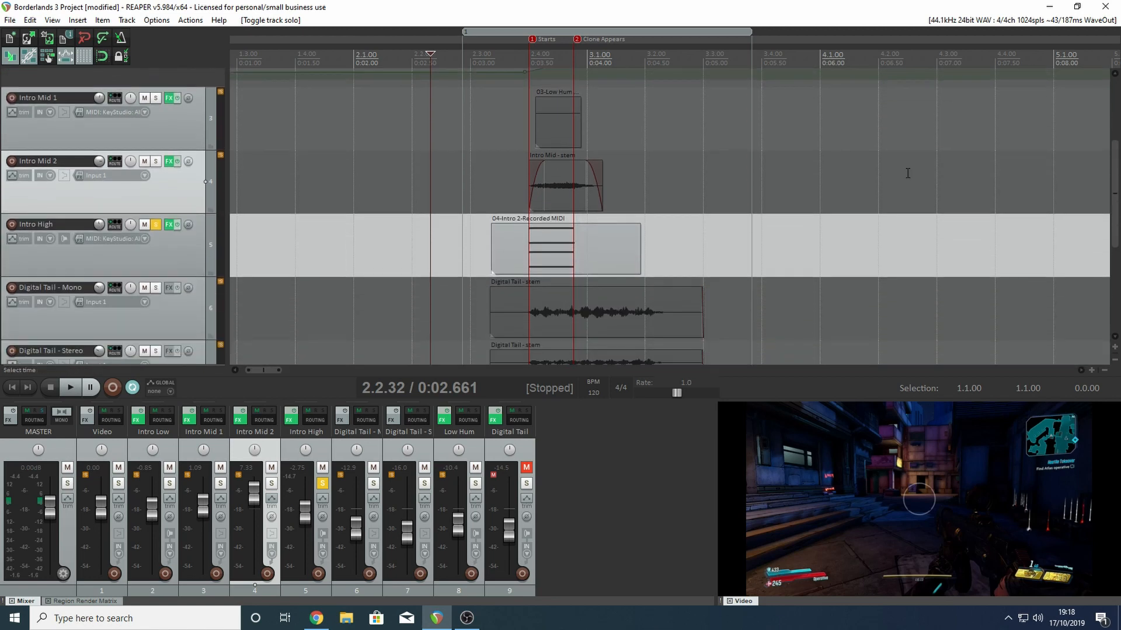
{"action": "left_click", "coordinate": [553, 244]}
{"action": "double_click", "coordinate": [552, 245]}
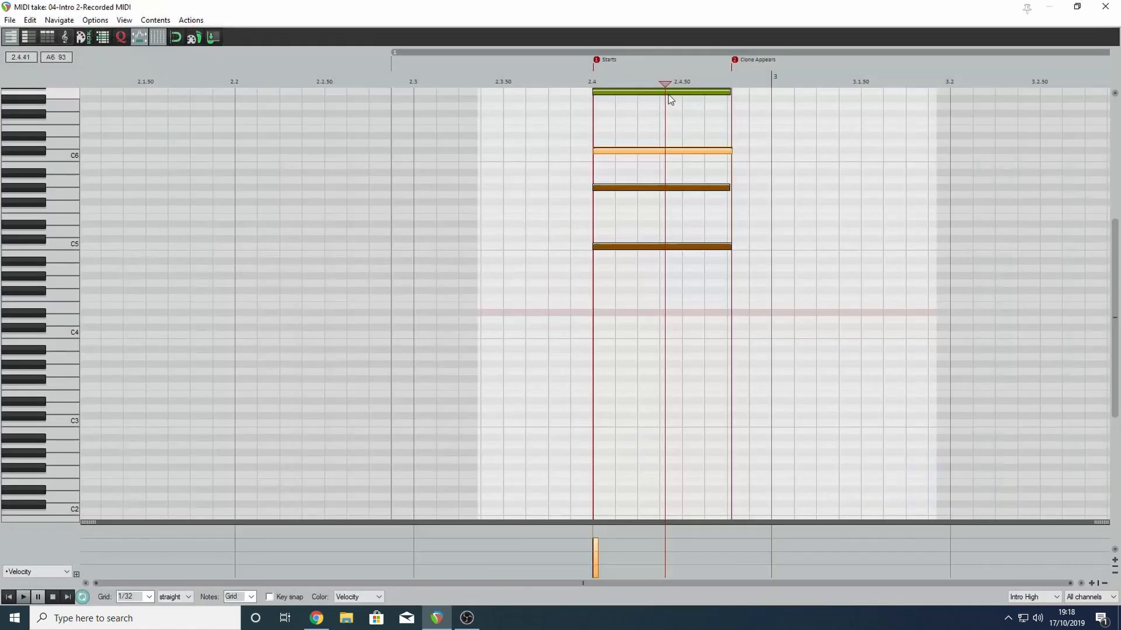
{"action": "left_click_drag", "start_coordinate": [1114, 229], "coordinate": [1115, 200]}
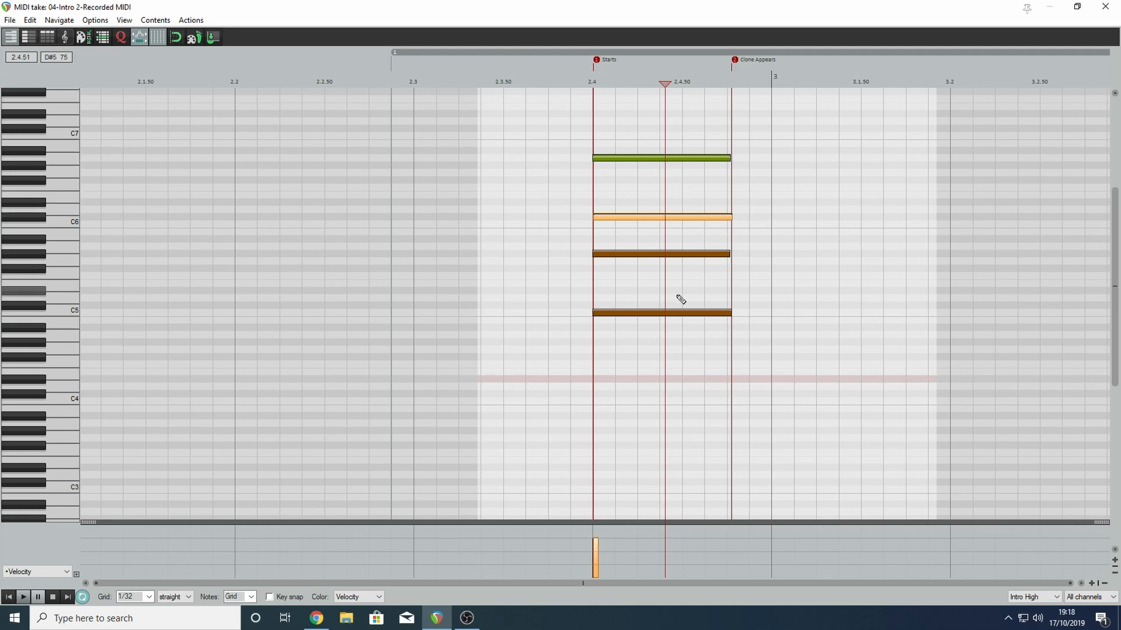
{"action": "left_click", "coordinate": [1115, 6]}
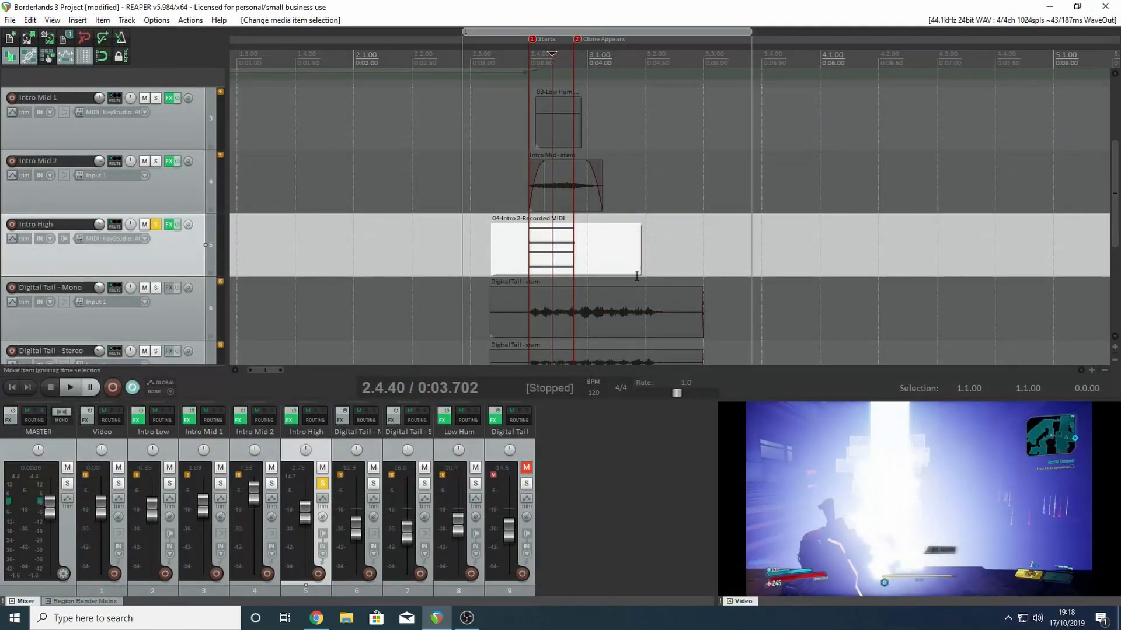
- Bypass OrilRiver, ReaDelay, ReaEQ and Tremolo in the Intro High effects chain, leaving Serum active
{"action": "left_click", "coordinate": [169, 226]}
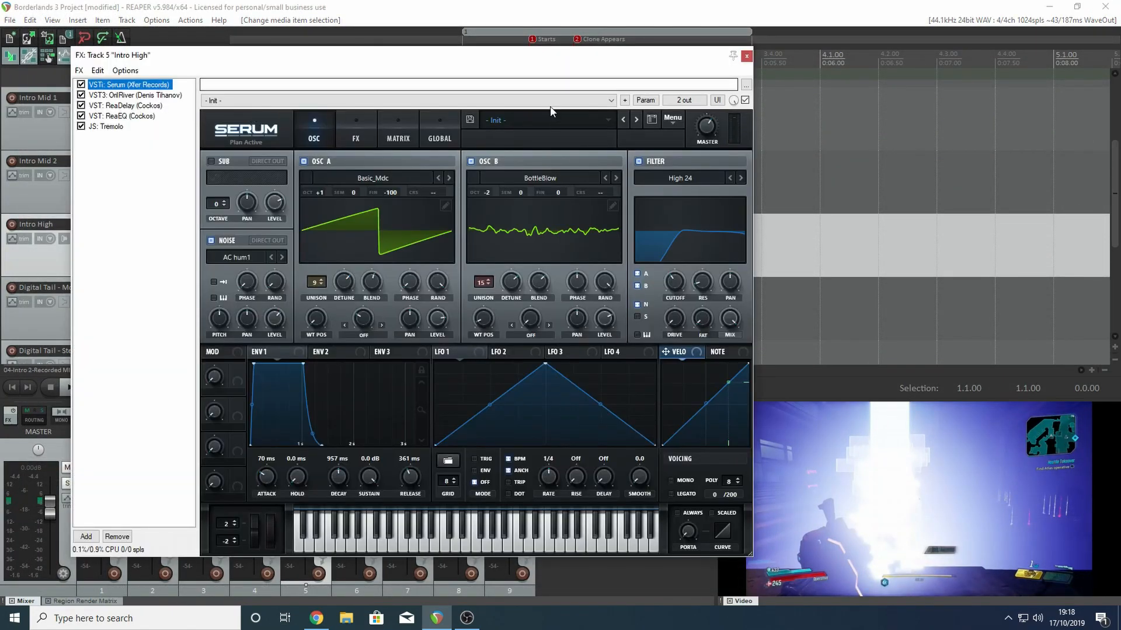
{"action": "left_click_drag", "start_coordinate": [531, 62], "coordinate": [582, 60]}
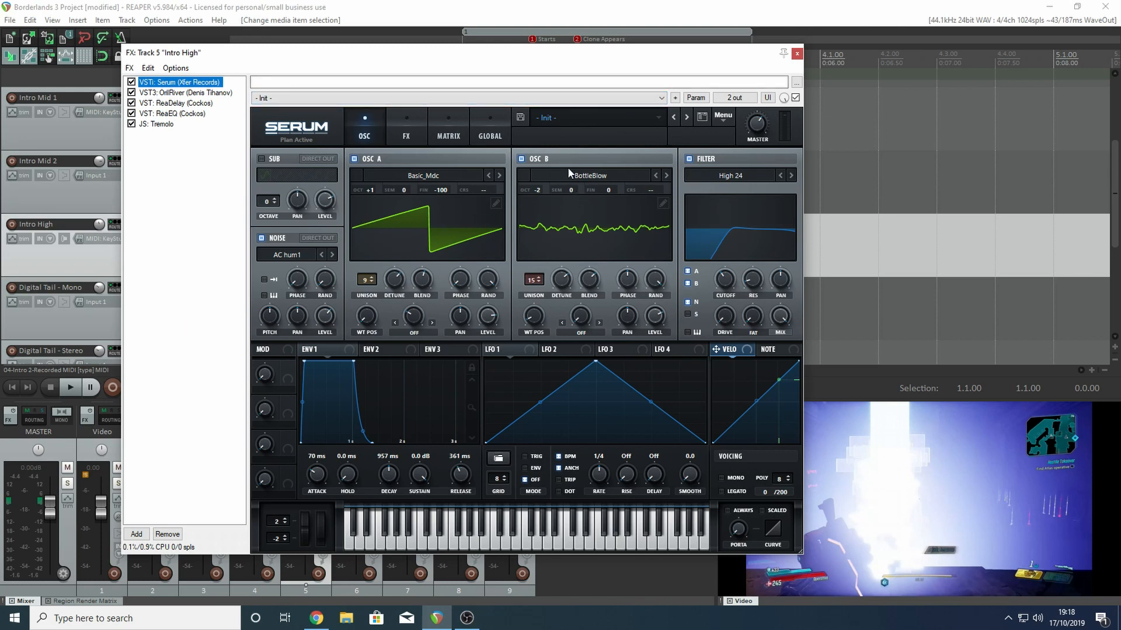
{"action": "left_click", "coordinate": [131, 92]}
{"action": "left_click", "coordinate": [131, 102]}
{"action": "left_click", "coordinate": [131, 113]}
{"action": "left_click", "coordinate": [131, 124]}
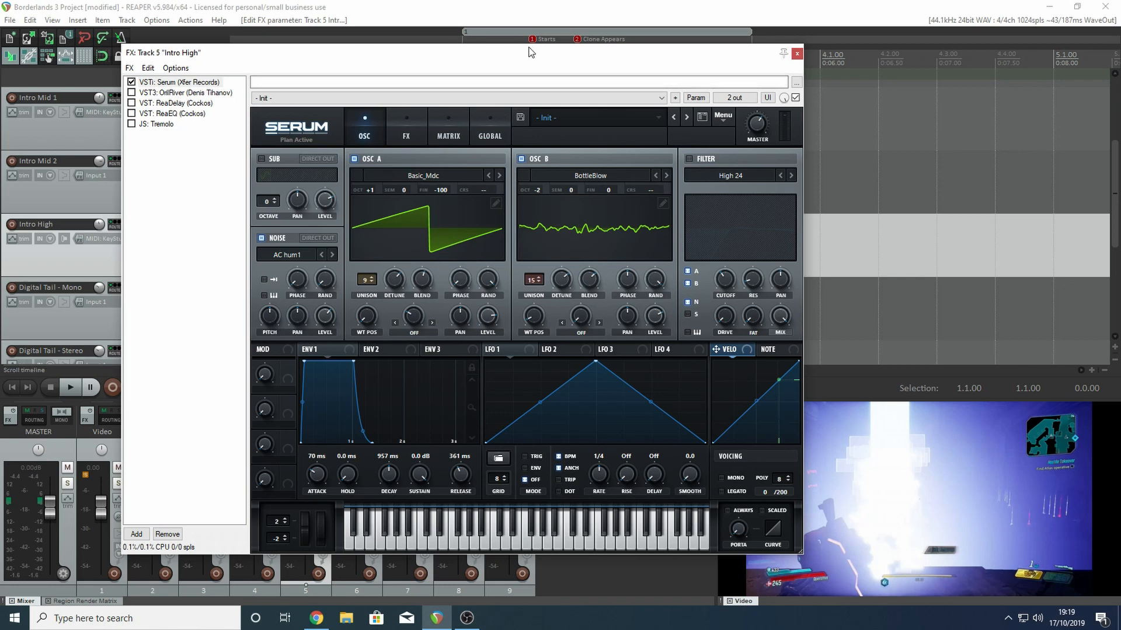
- Turn off Noise and oscillator B in Intro High's Serum and play the track with only oscillator A
{"action": "left_click", "coordinate": [262, 239]}
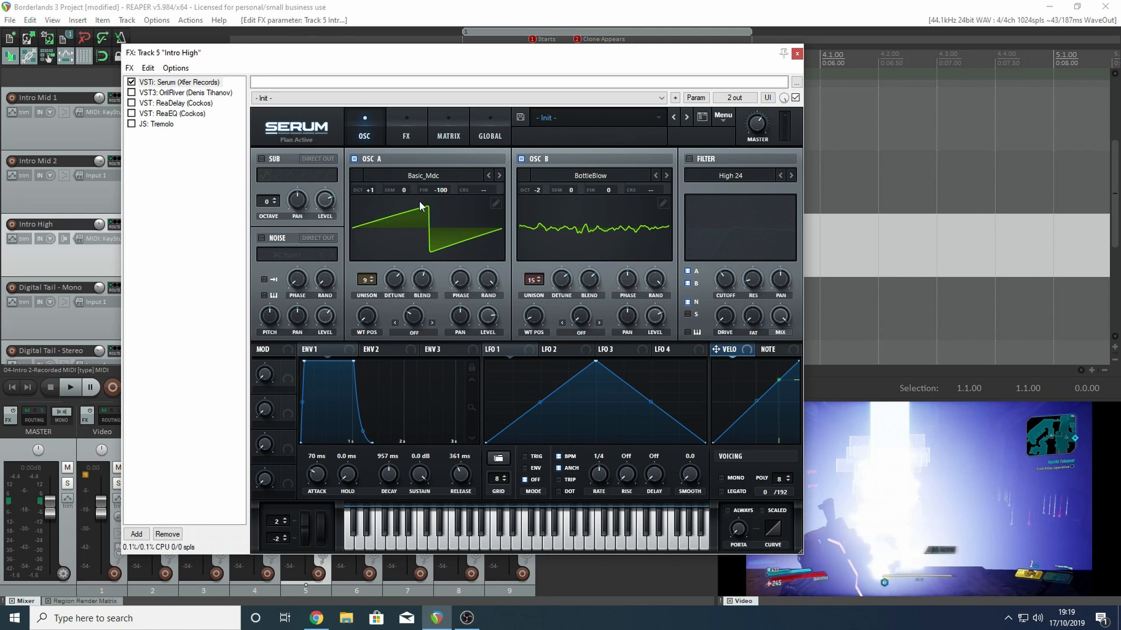
{"action": "left_click", "coordinate": [521, 159]}
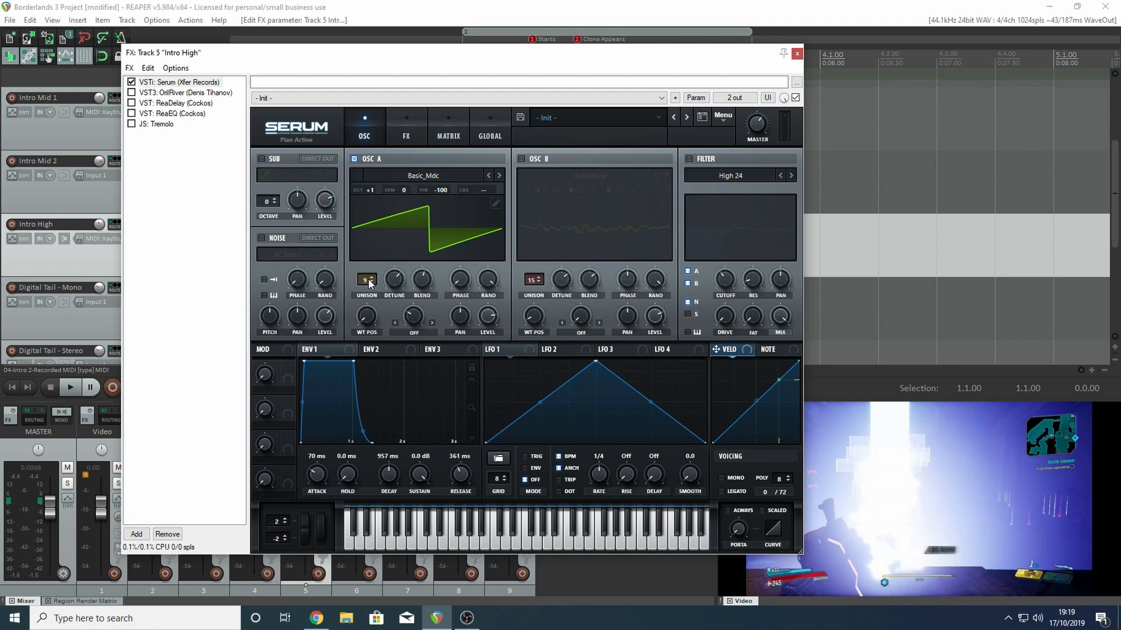
{"action": "mouse_move", "coordinate": [369, 284]}
{"action": "left_click_drag", "start_coordinate": [459, 52], "coordinate": [461, 64]}
{"action": "left_click", "coordinate": [461, 54]}
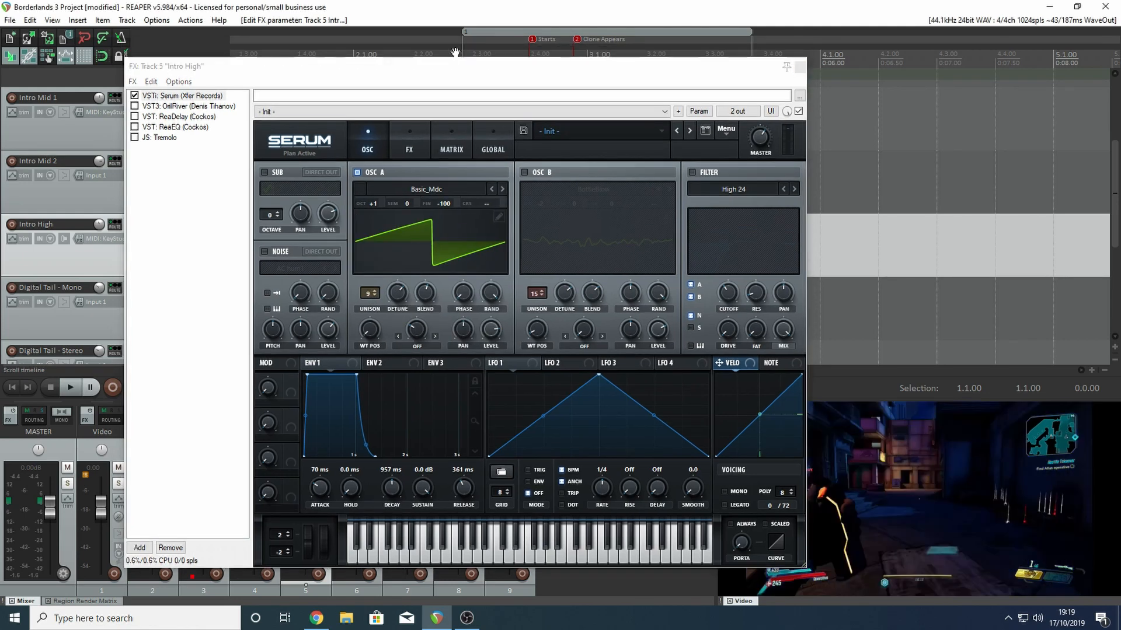
{"action": "key", "text": "space"}
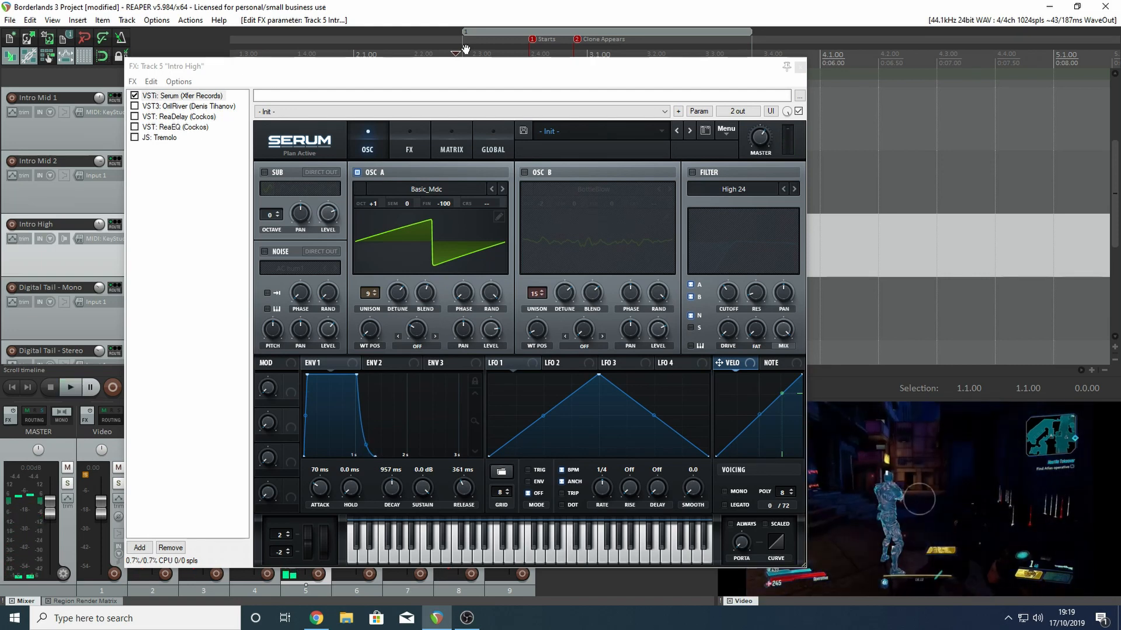
{"action": "key", "text": "space"}
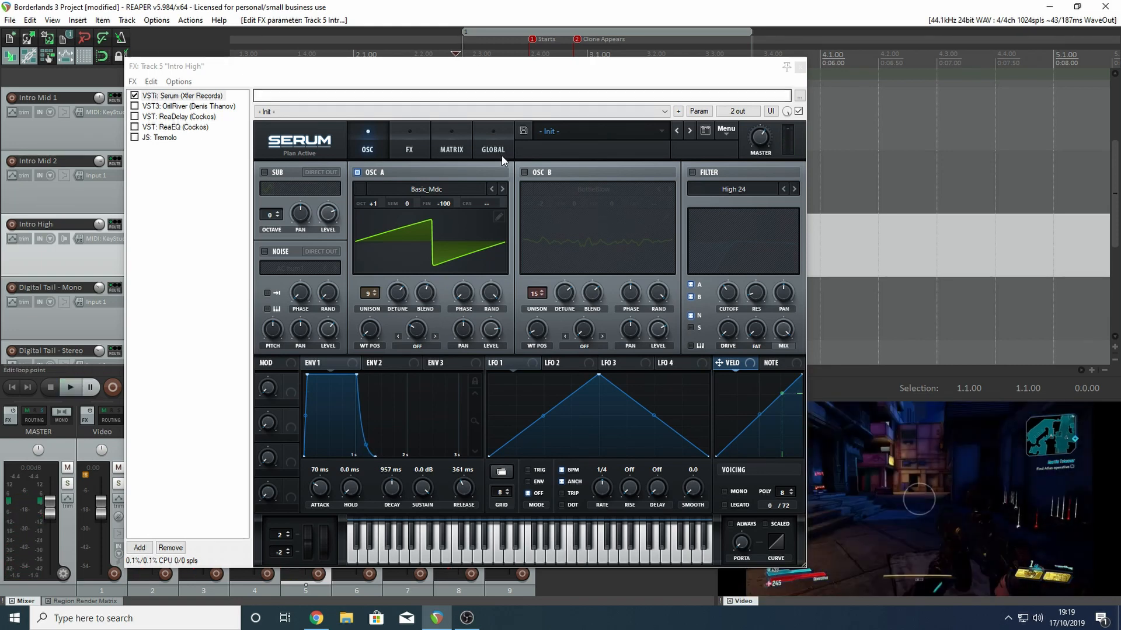
- Turn oscillator B back on in Intro High's Serum and play the track with both oscillators
{"action": "left_click", "coordinate": [524, 172]}
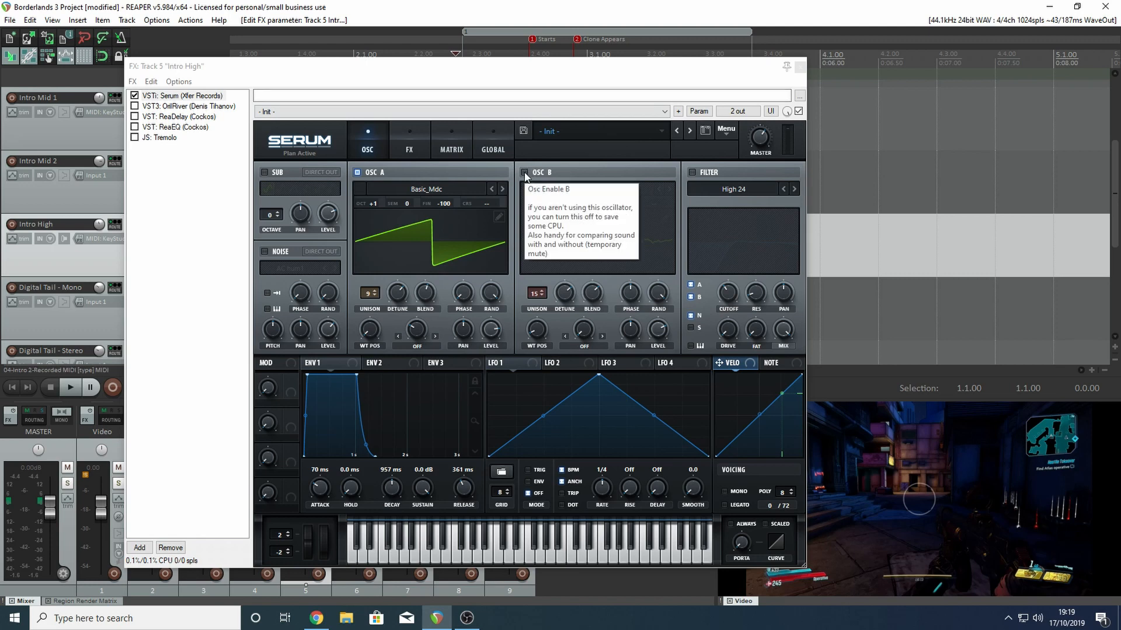
{"action": "key", "text": "space"}
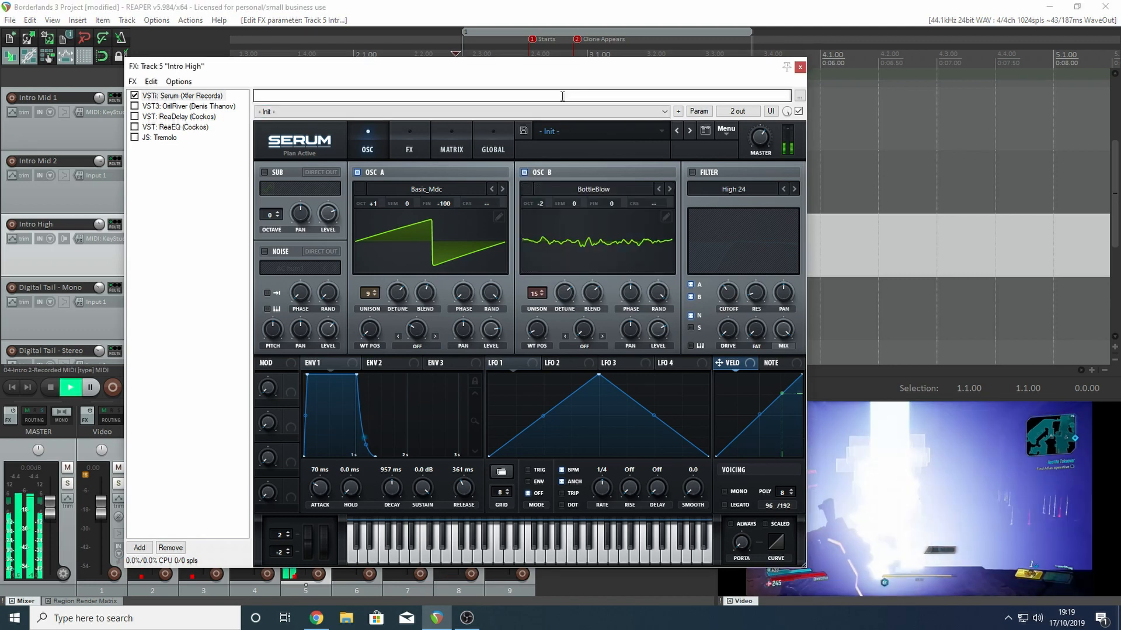
{"action": "key", "text": "space"}
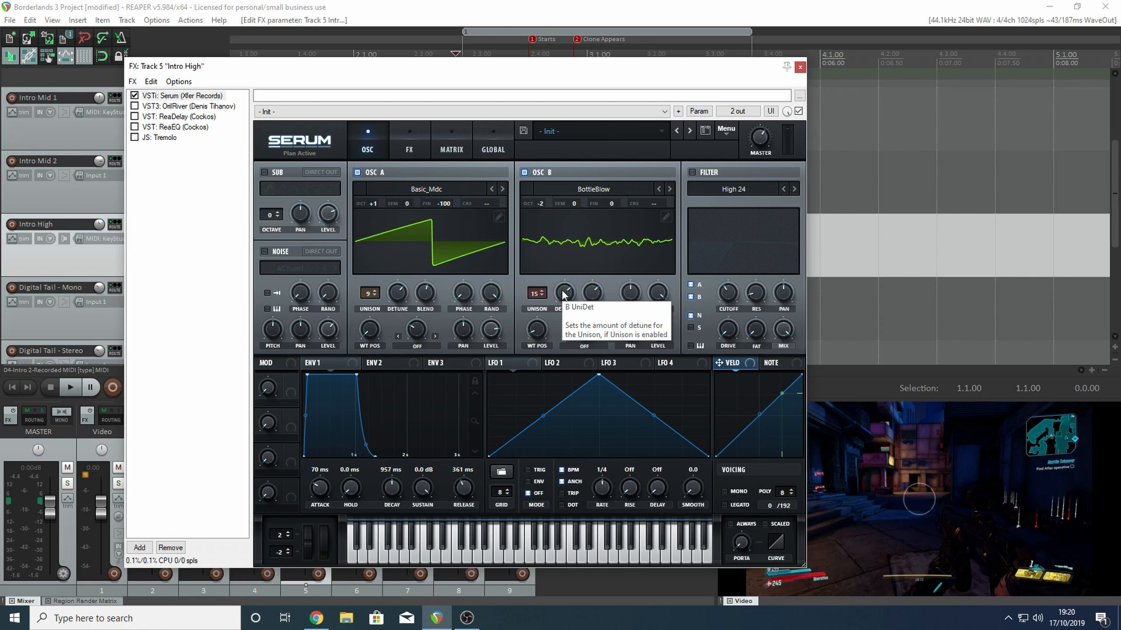
- Turn the AC hum1 Noise source back on in Intro High's Serum and play the track with it
{"action": "left_click", "coordinate": [264, 252]}
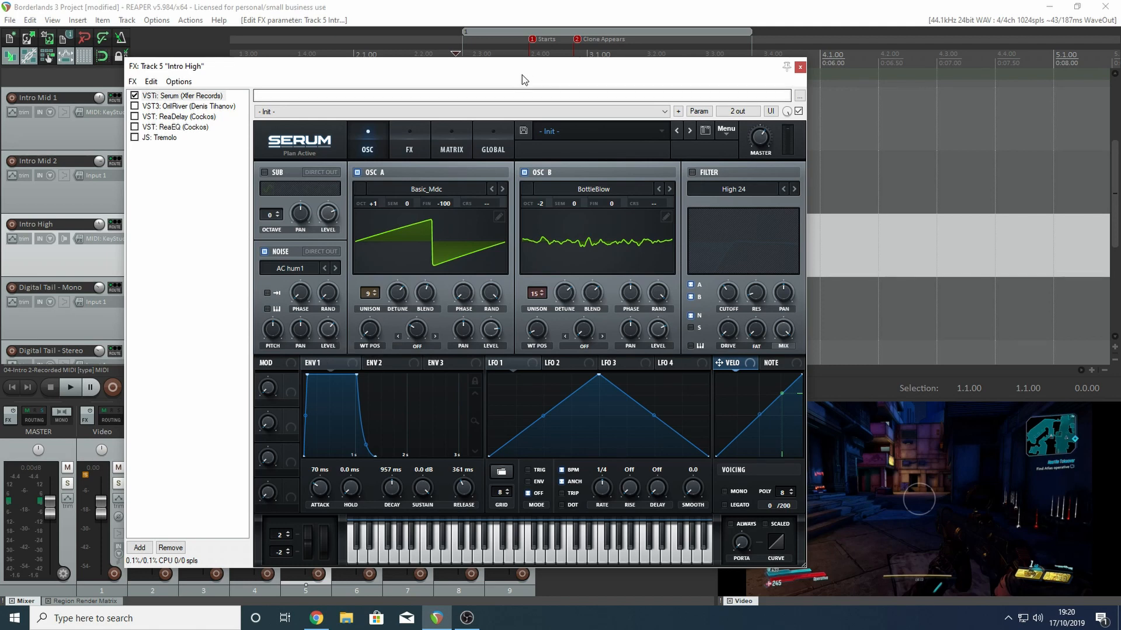
{"action": "key", "text": "space"}
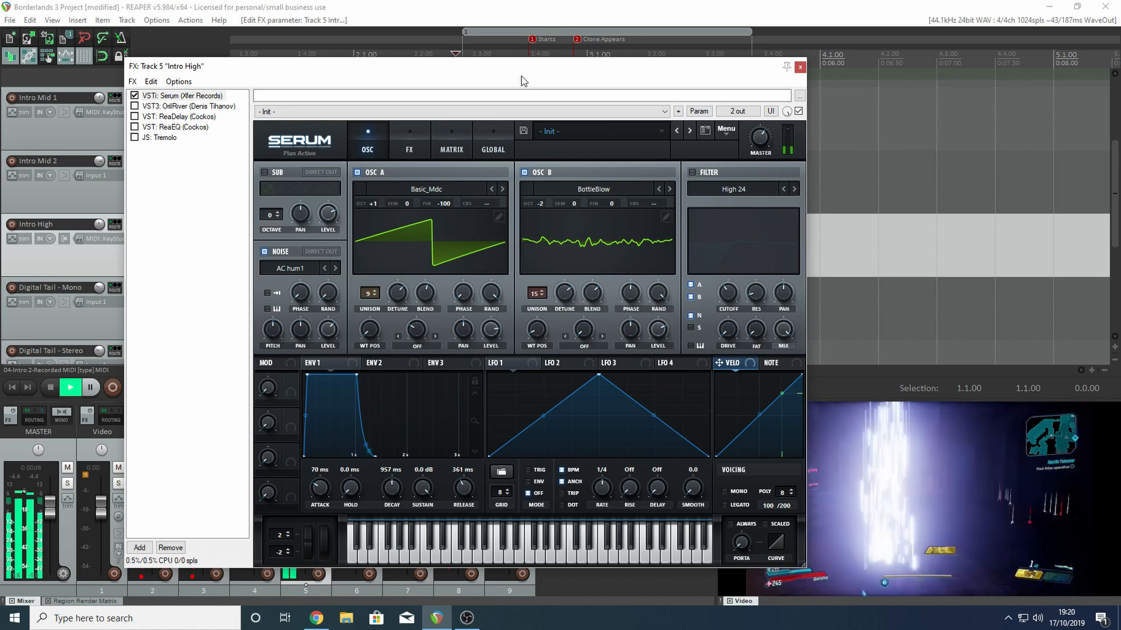
{"action": "key", "text": "space"}
- Enable the High 24 filter in Intro High's Serum and play the filtered sound
{"action": "left_click", "coordinate": [692, 172]}
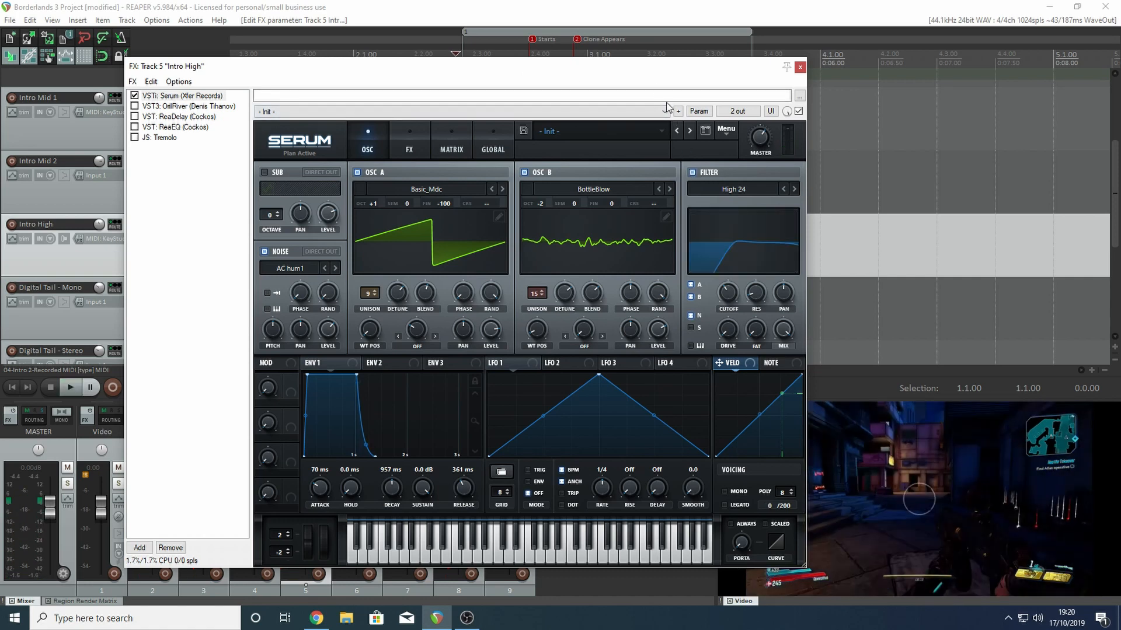
{"action": "key", "text": "space"}
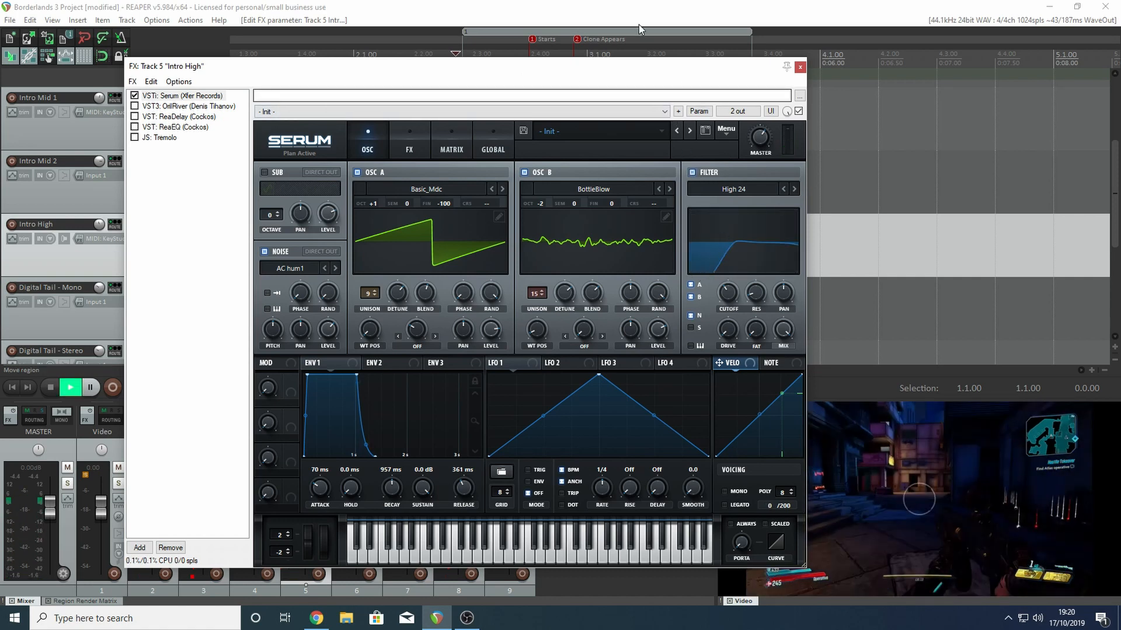
{"action": "key", "text": "space"}
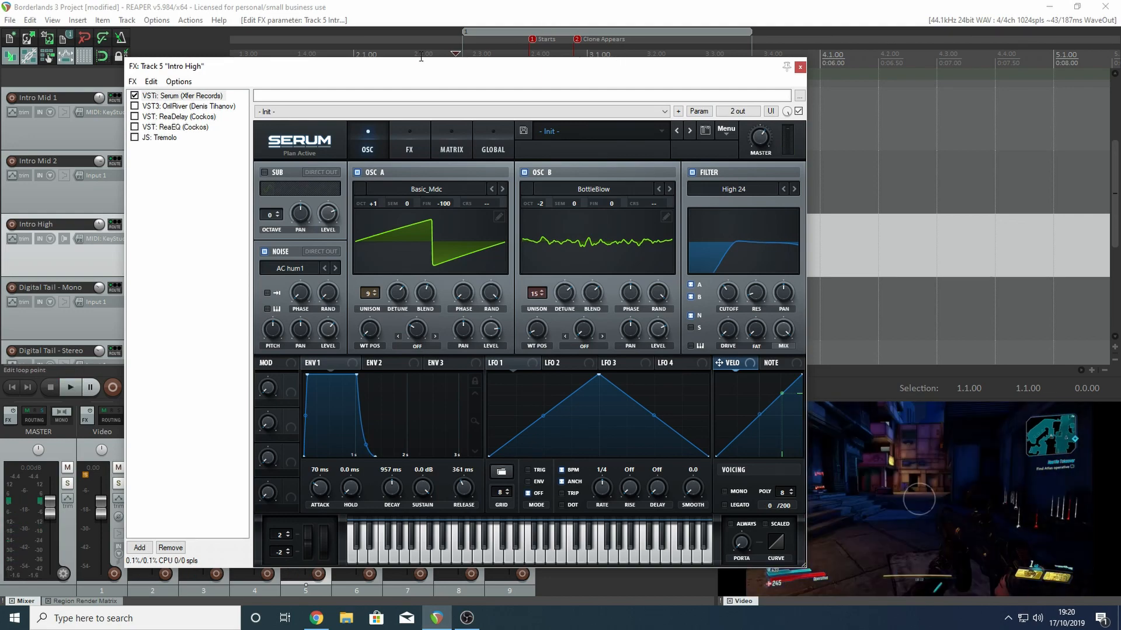
- Show the OrilRiver reverb in Intro High's effects chain, re-enable it, and play the track through it
{"action": "left_click", "coordinate": [171, 107]}
{"action": "left_click", "coordinate": [134, 106]}
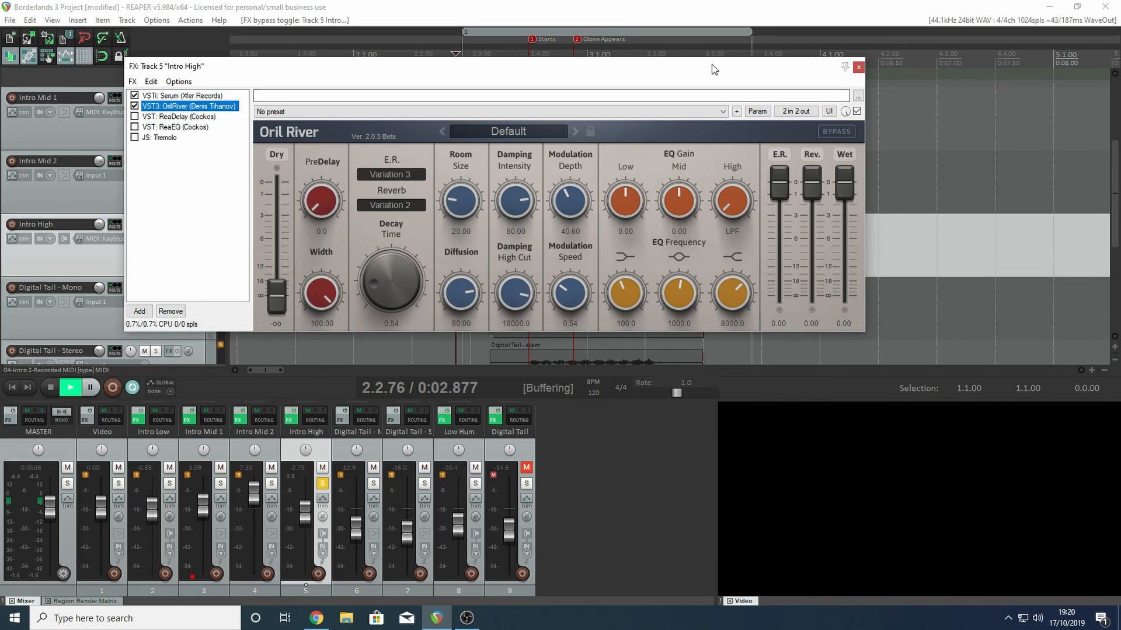
{"action": "key", "text": "space"}
{"action": "key", "text": "space"}
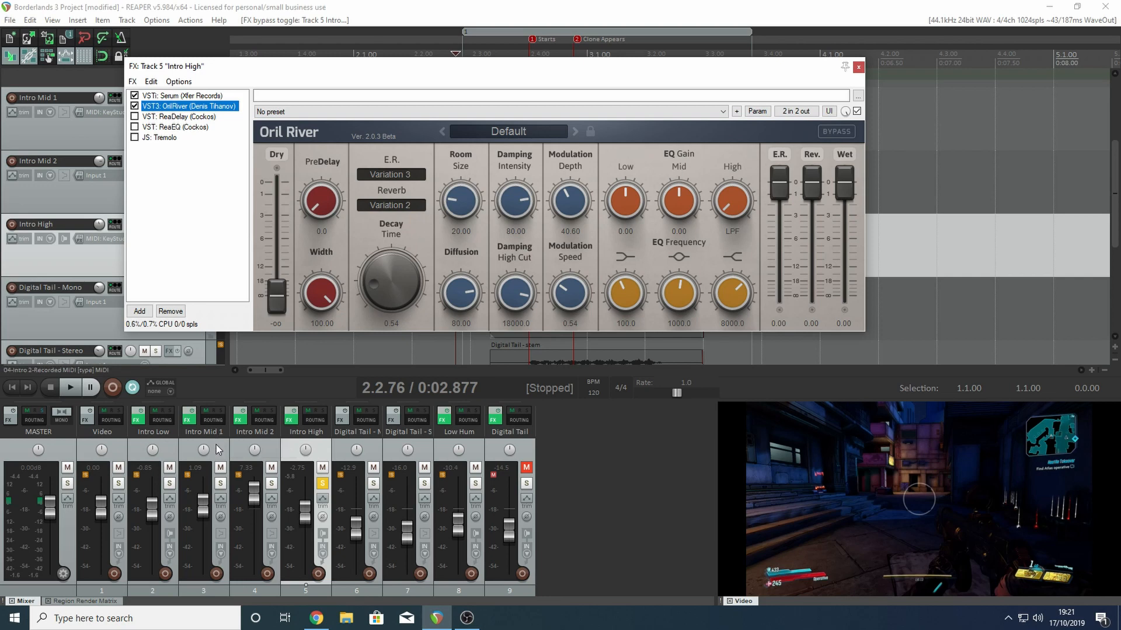
{"action": "left_click", "coordinate": [265, 440]}
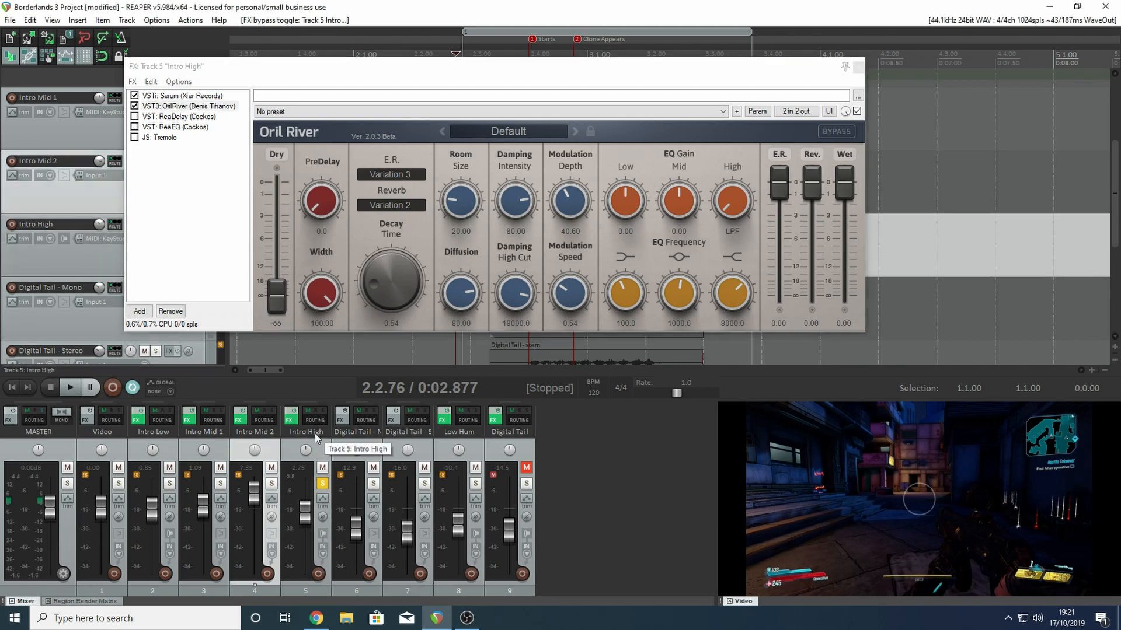
{"action": "left_click", "coordinate": [357, 441]}
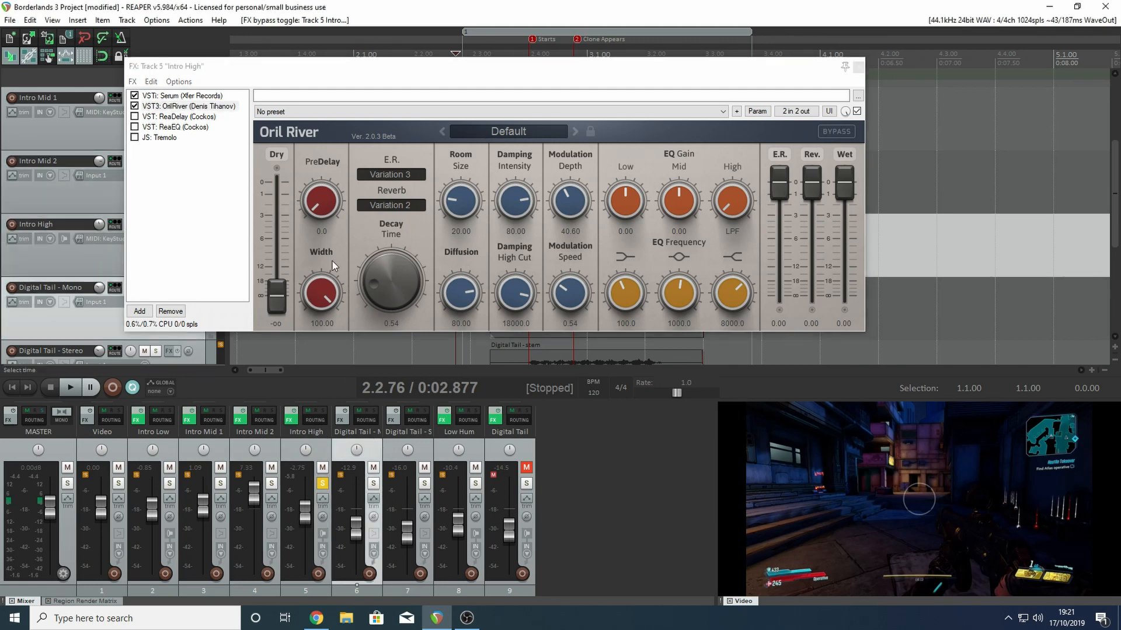
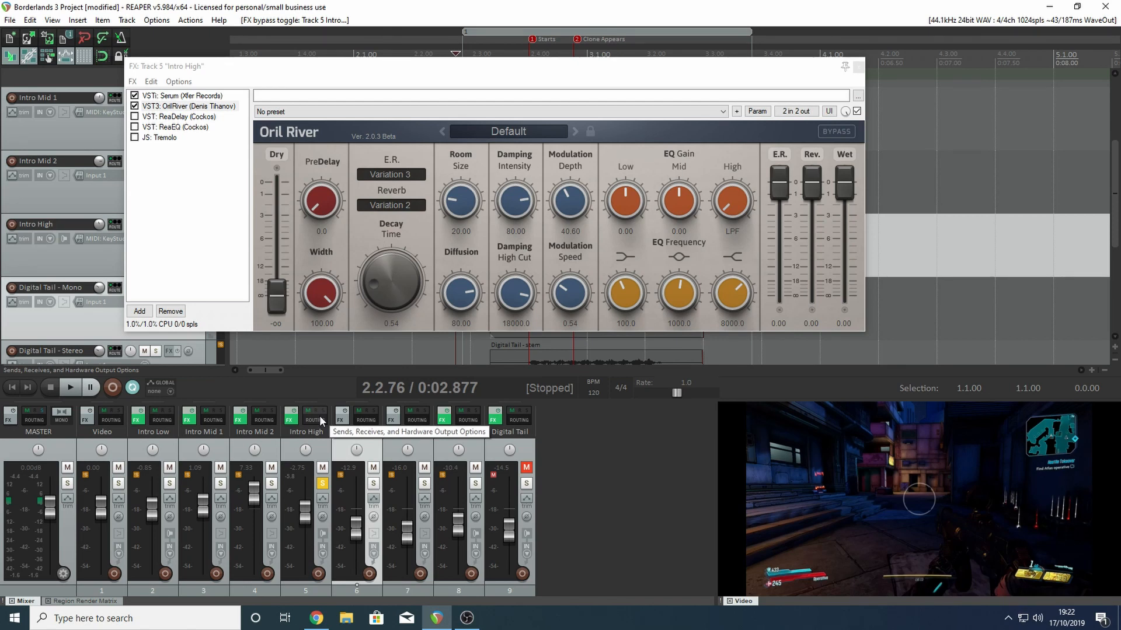
- Re-enable ReaDelay in Intro High's effects chain and play the track through the delay
{"action": "left_click_drag", "start_coordinate": [503, 71], "coordinate": [483, 93]}
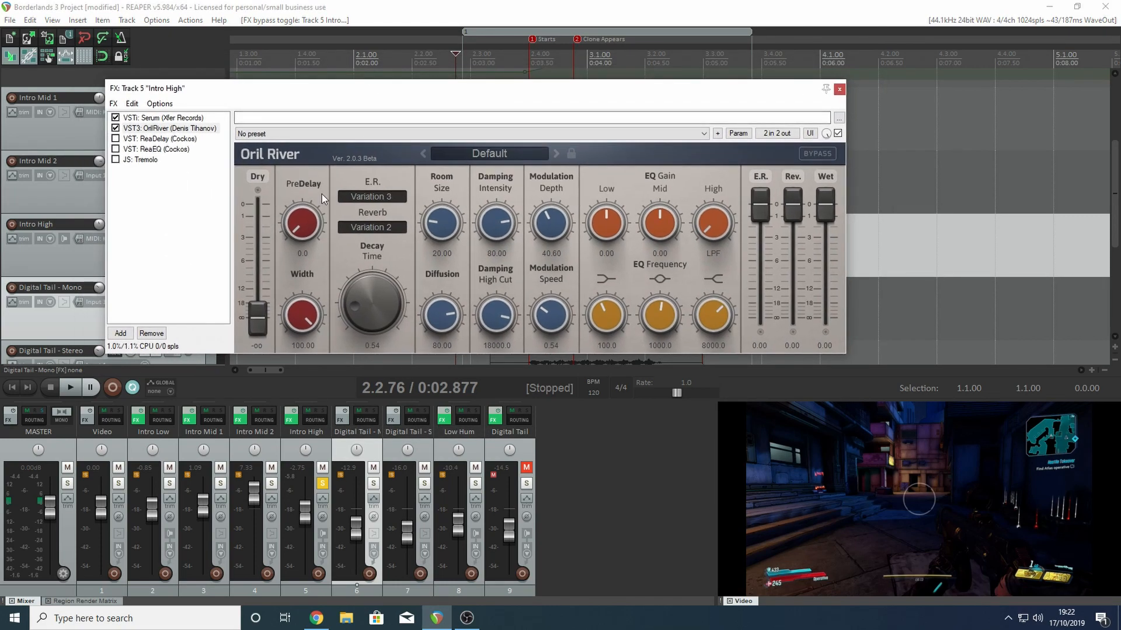
{"action": "left_click", "coordinate": [125, 139]}
{"action": "left_click", "coordinate": [116, 138]}
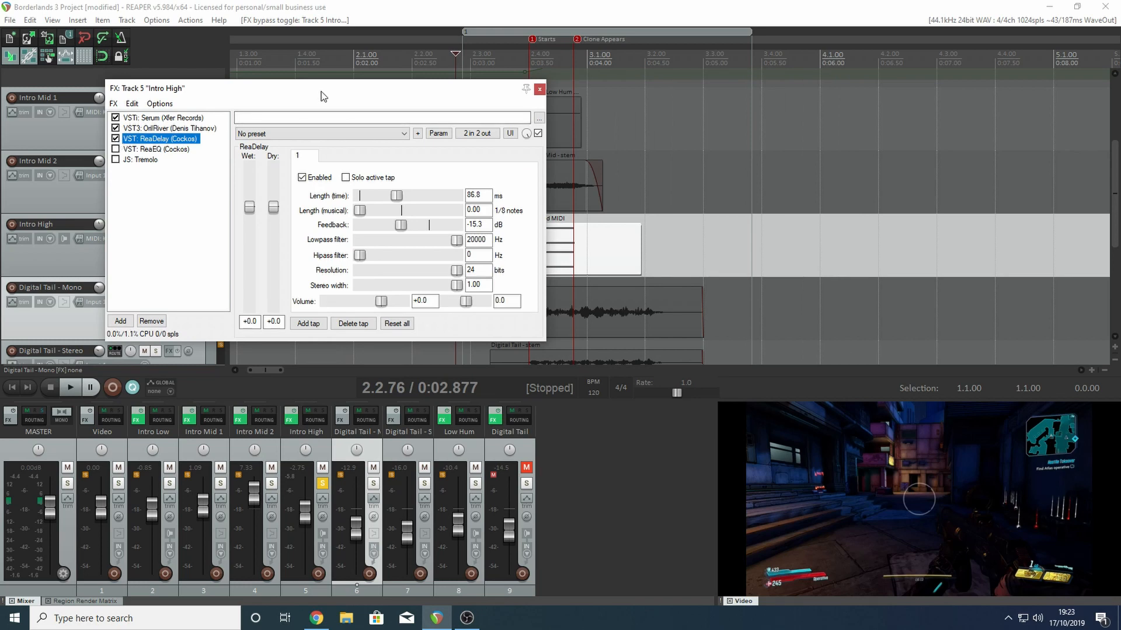
{"action": "key", "text": "space"}
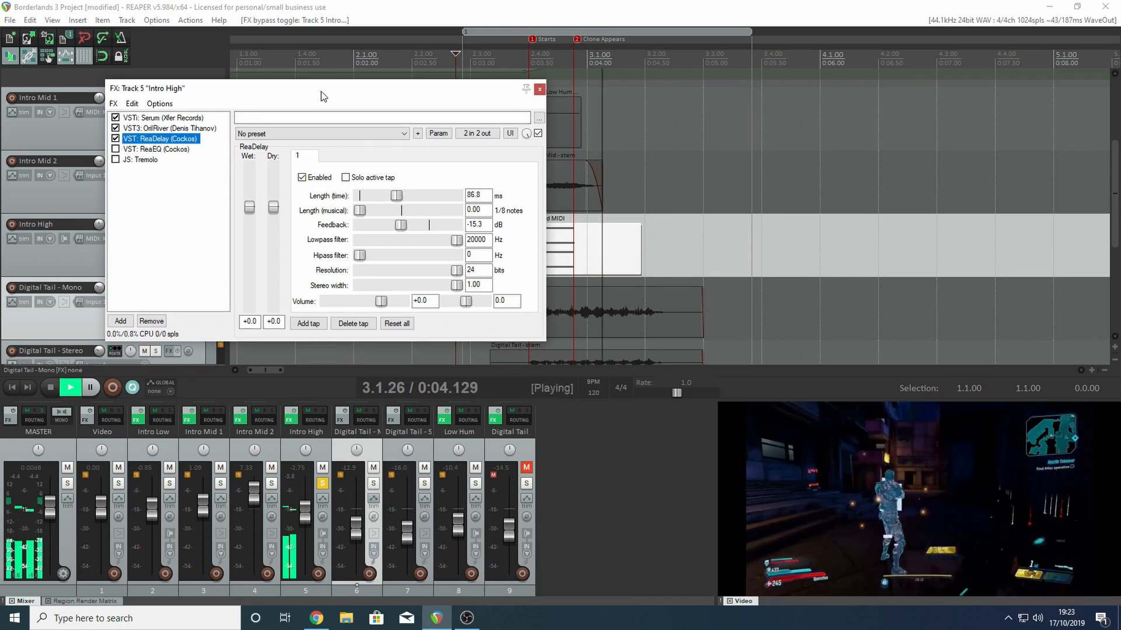
{"action": "key", "text": "space"}
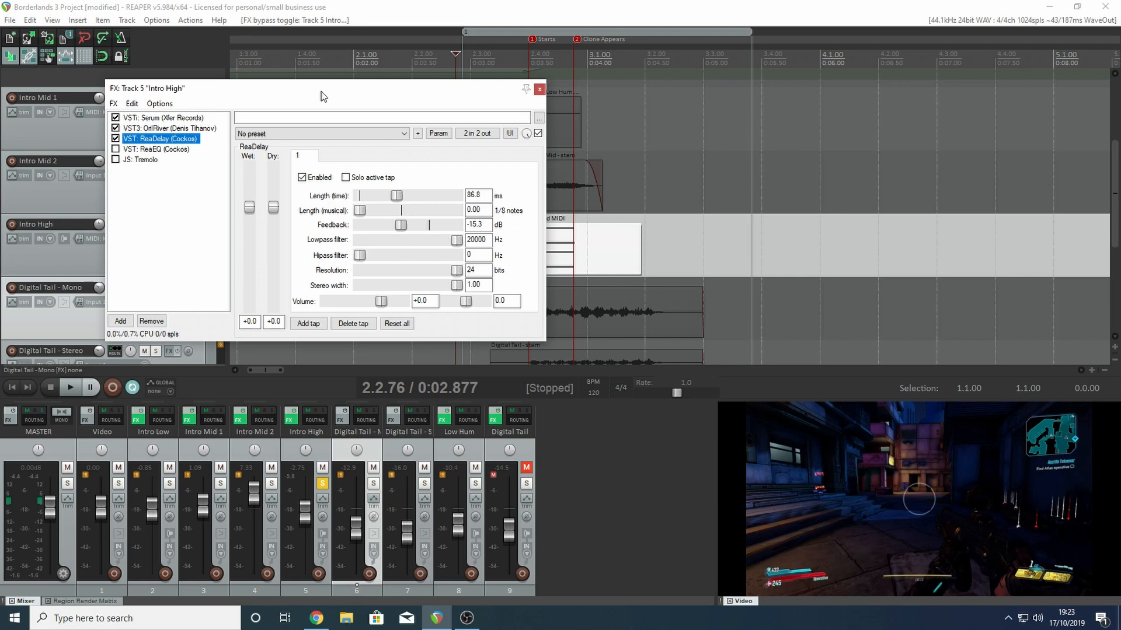
- Re-enable ReaEQ in Intro High's effects chain, show its curve, and play the equalised track
{"action": "left_click", "coordinate": [115, 149]}
{"action": "left_click", "coordinate": [143, 151]}
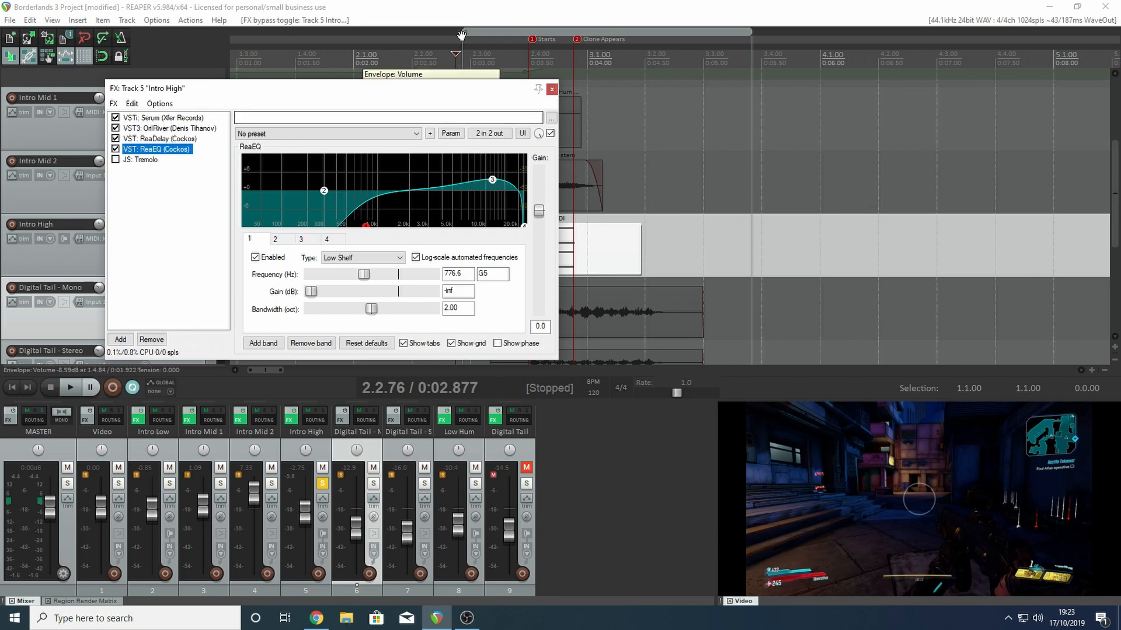
{"action": "key", "text": "space"}
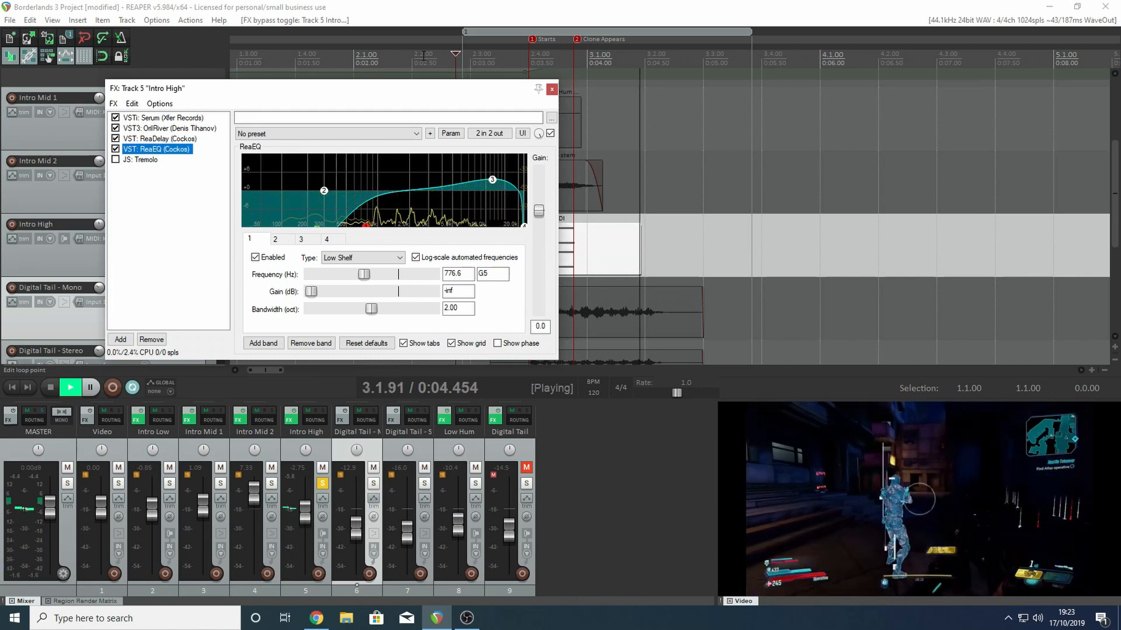
{"action": "key", "text": "space"}
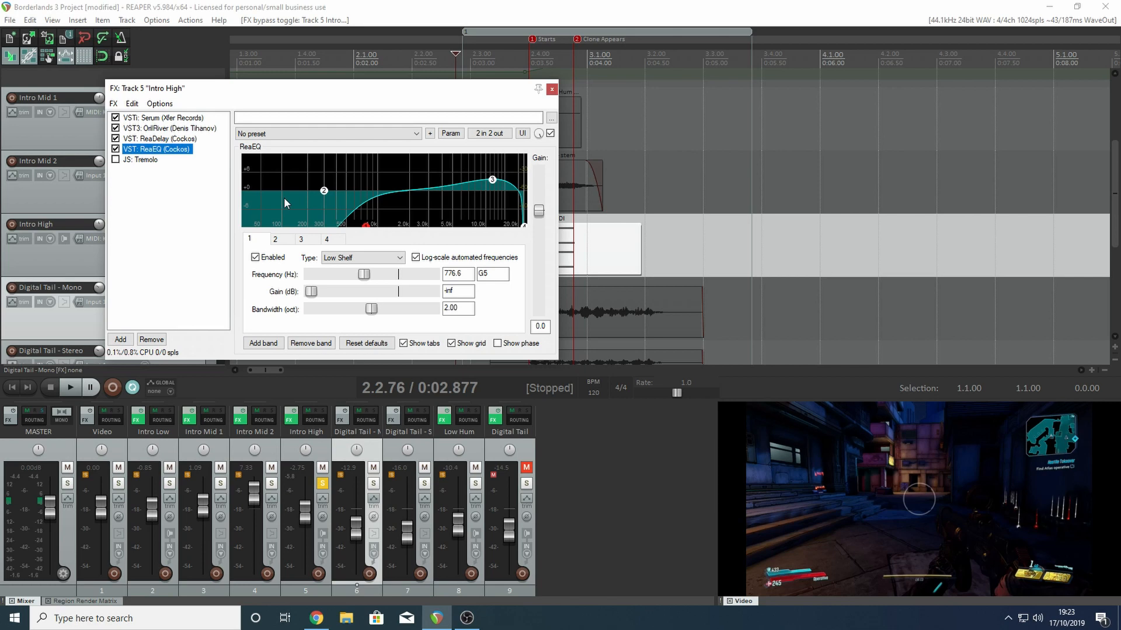
- Re-enable the Tremolo effect on Intro High, play the track through it, and close the effects chain
{"action": "left_click", "coordinate": [154, 163]}
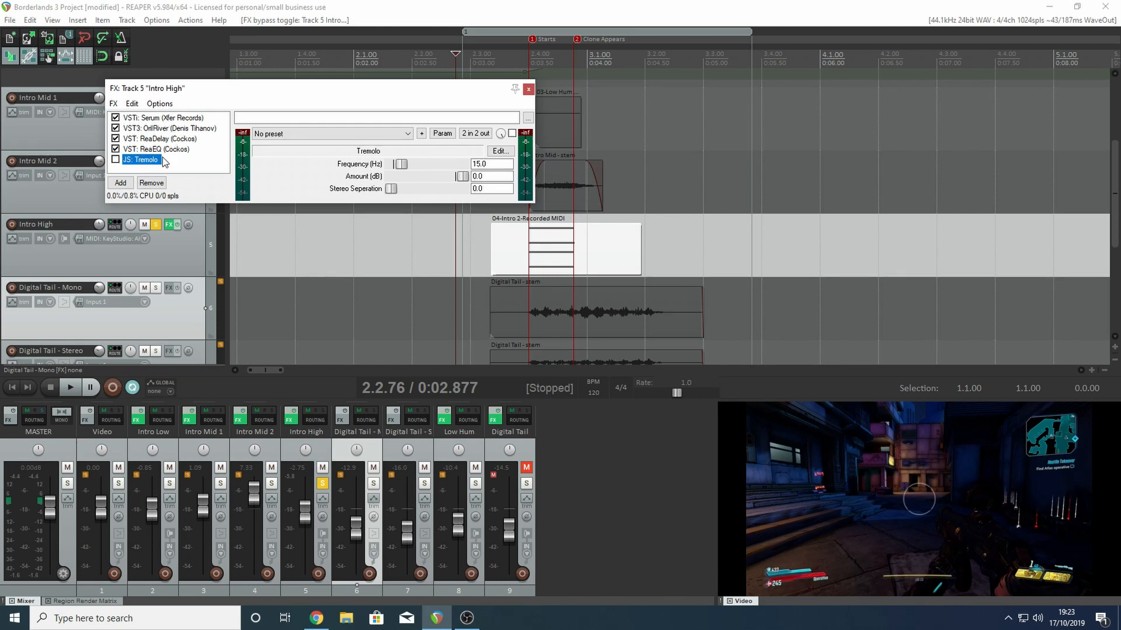
{"action": "left_click", "coordinate": [115, 159]}
{"action": "key", "text": "space"}
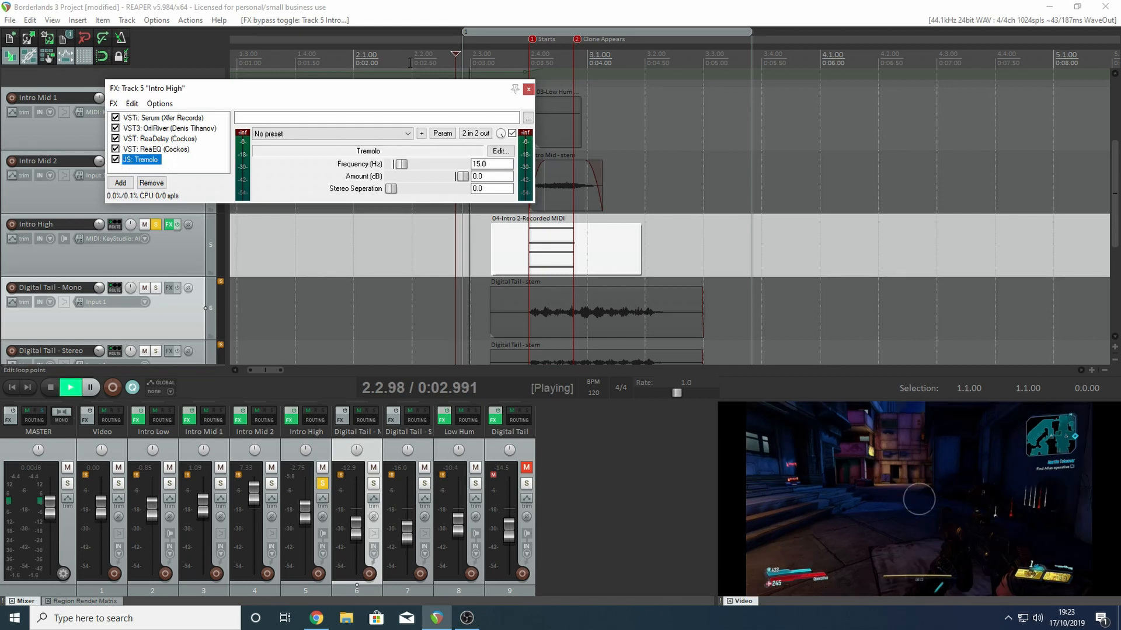
{"action": "key", "text": "space"}
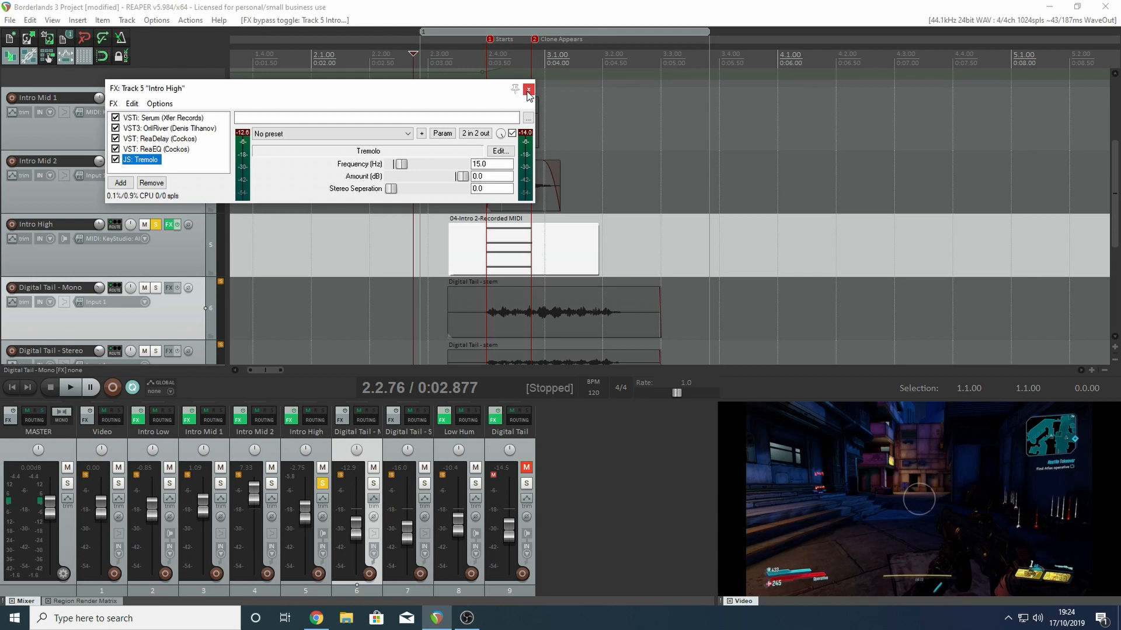
{"action": "left_click", "coordinate": [528, 91]}
- Solo Intro Low, Intro Mid 1, Intro Mid 2 and Intro High together and play the combined intro layers
{"action": "left_click", "coordinate": [155, 224]}
{"action": "left_click", "coordinate": [169, 484]}
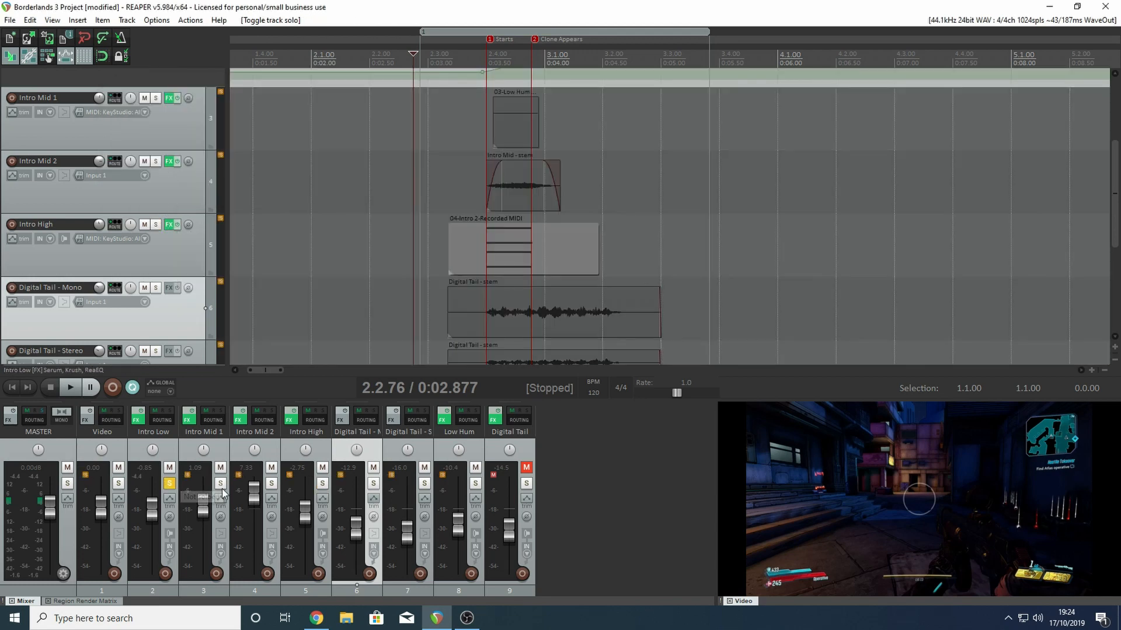
{"action": "left_click", "coordinate": [220, 484]}
{"action": "left_click", "coordinate": [271, 483]}
{"action": "left_click", "coordinate": [322, 483]}
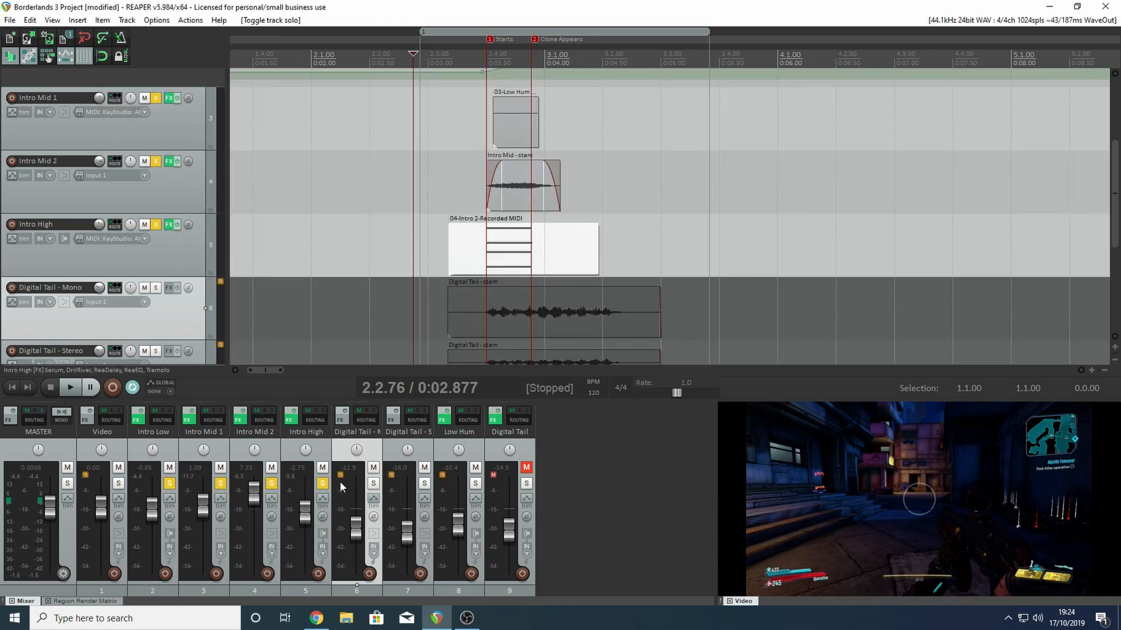
{"action": "key", "text": "space"}
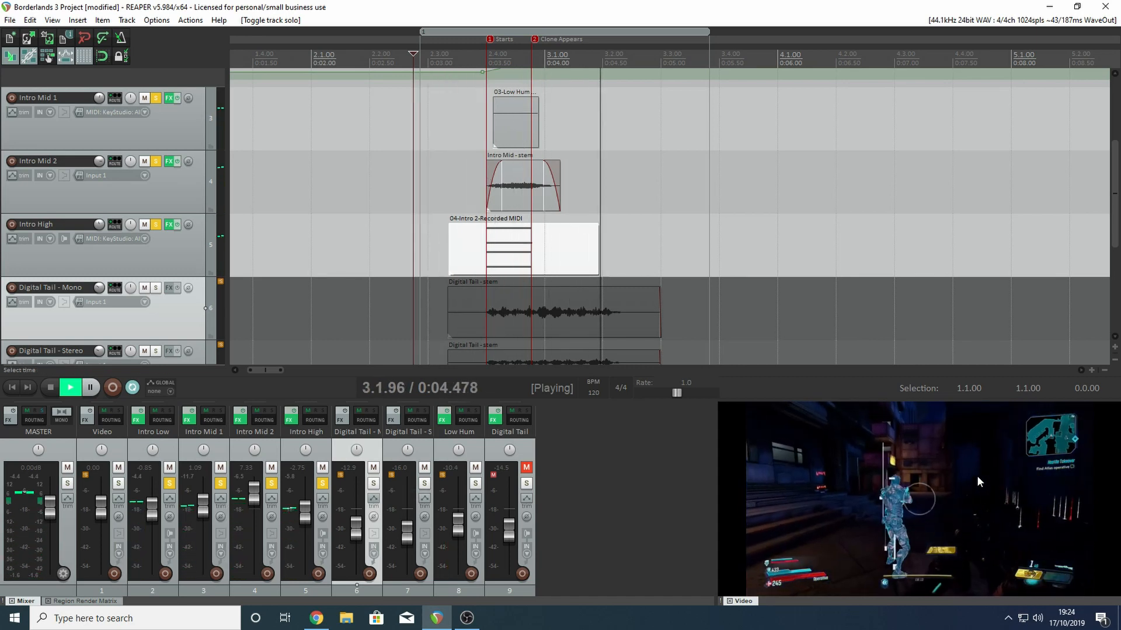
{"action": "key", "text": "space"}
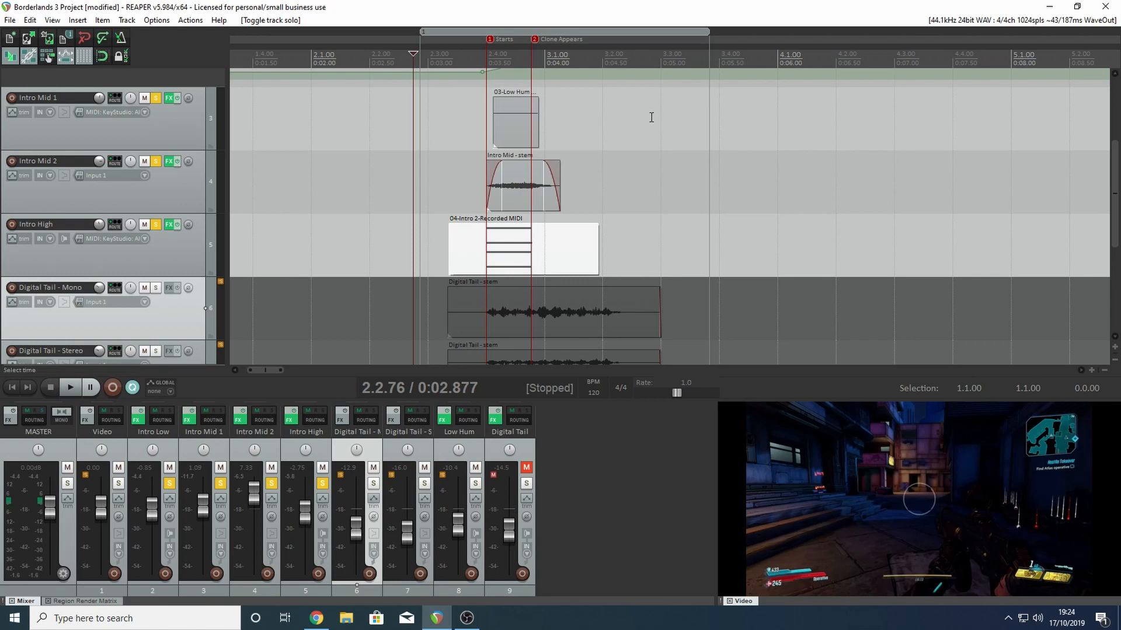
- Compare the video frames at about 0:04.37, 0:03.76 and 0:03.97, around the Clone Appears marker
{"action": "left_click", "coordinate": [588, 60]}
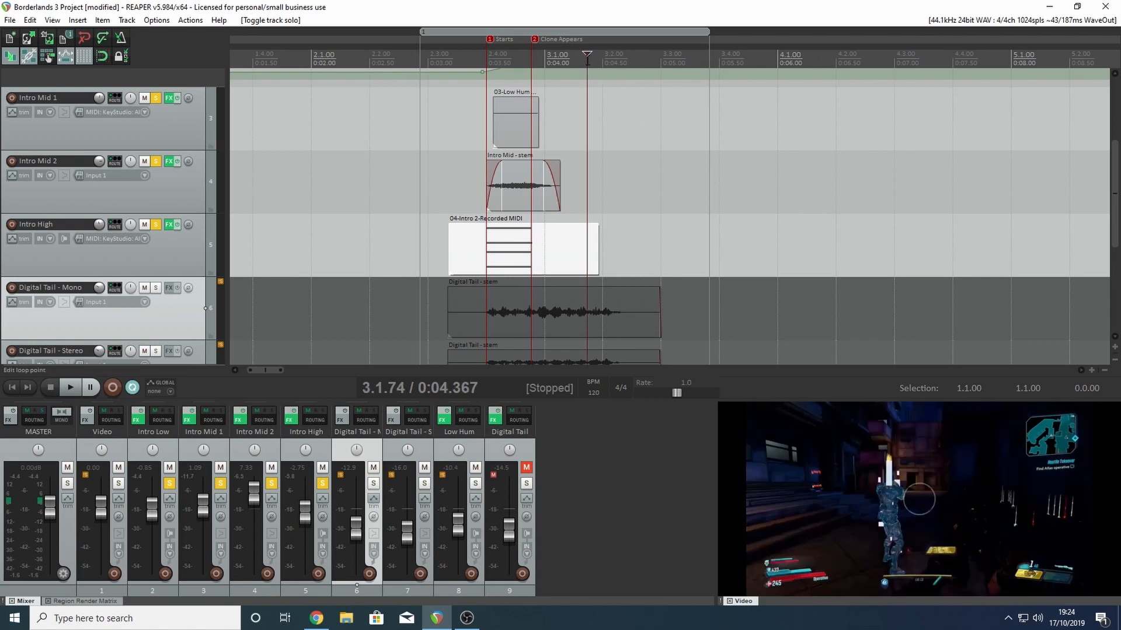
{"action": "left_click", "coordinate": [516, 56]}
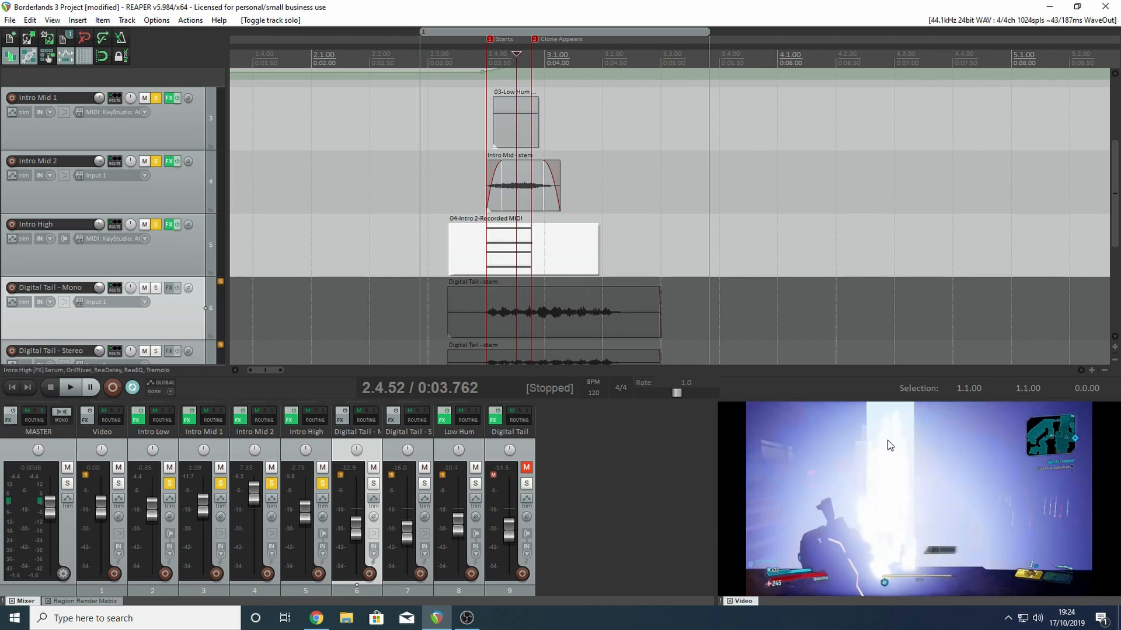
{"action": "left_click", "coordinate": [540, 57]}
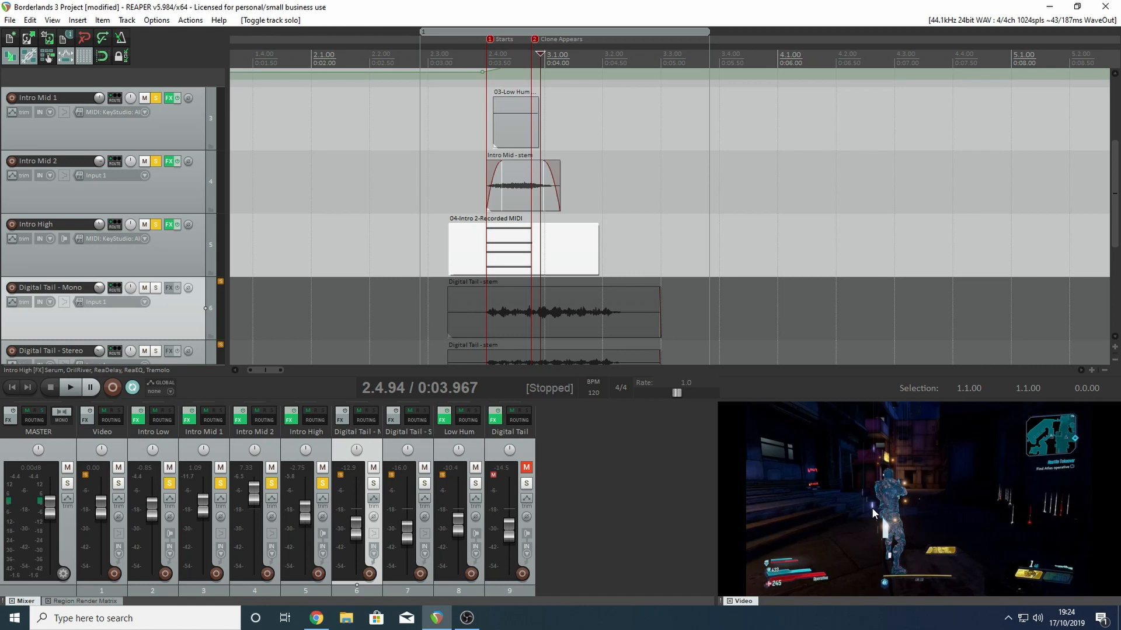
- Play the unsoloed mix over a time selection from 2.2.89 to 3.3.66, and clear the selection
{"action": "left_click_drag", "start_coordinate": [422, 87], "coordinate": [700, 73]}
{"action": "key", "text": "space"}
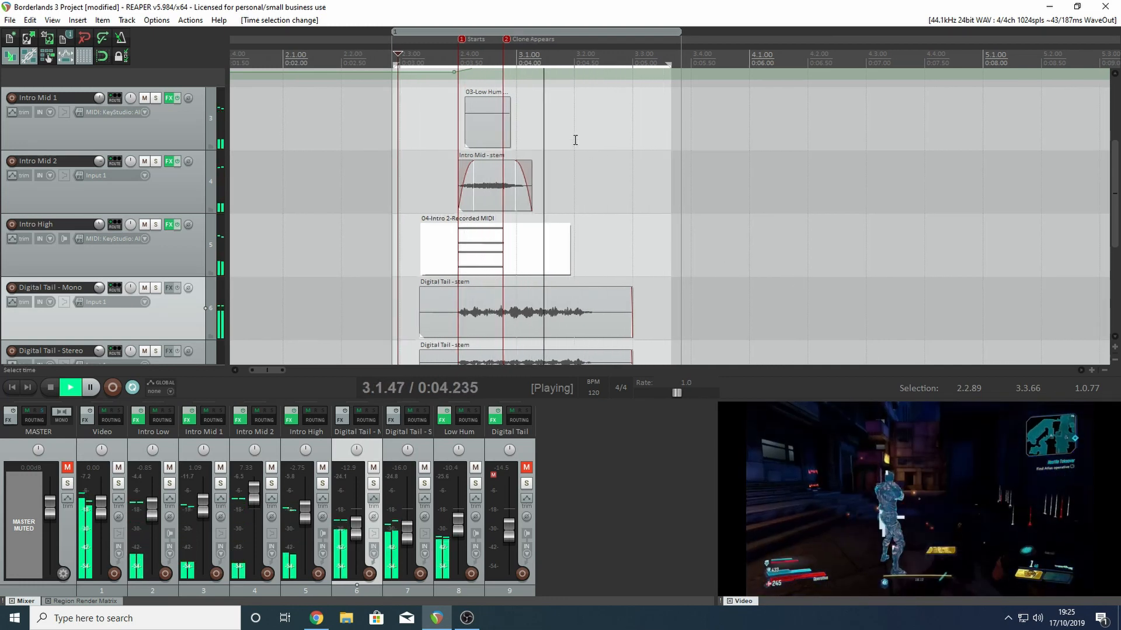
{"action": "key", "text": "space"}
{"action": "key", "text": "Escape"}
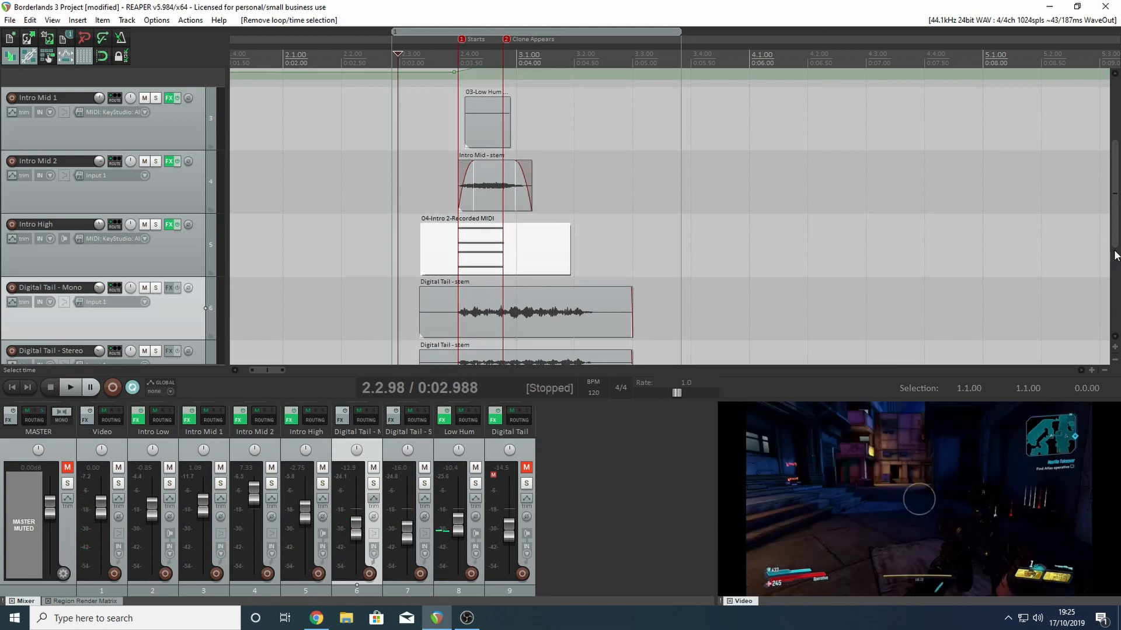
- Show the Krush settings in Intro Low's effects chain and close the chain
{"action": "left_click_drag", "start_coordinate": [1115, 255], "coordinate": [1114, 138]}
{"action": "left_click", "coordinate": [169, 142]}
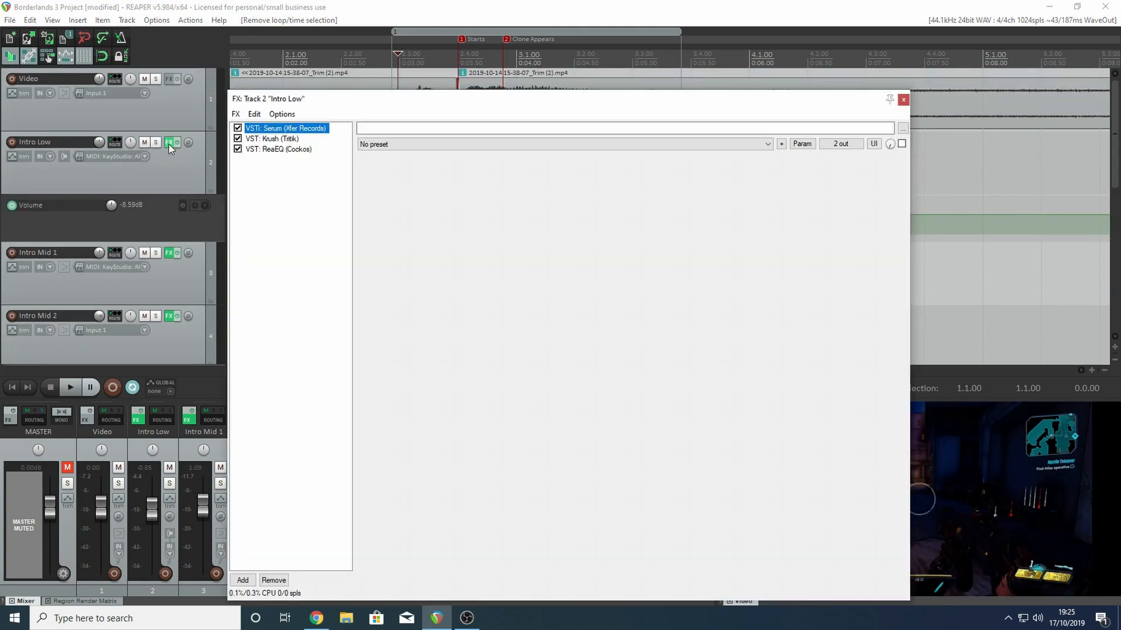
{"action": "left_click", "coordinate": [277, 142]}
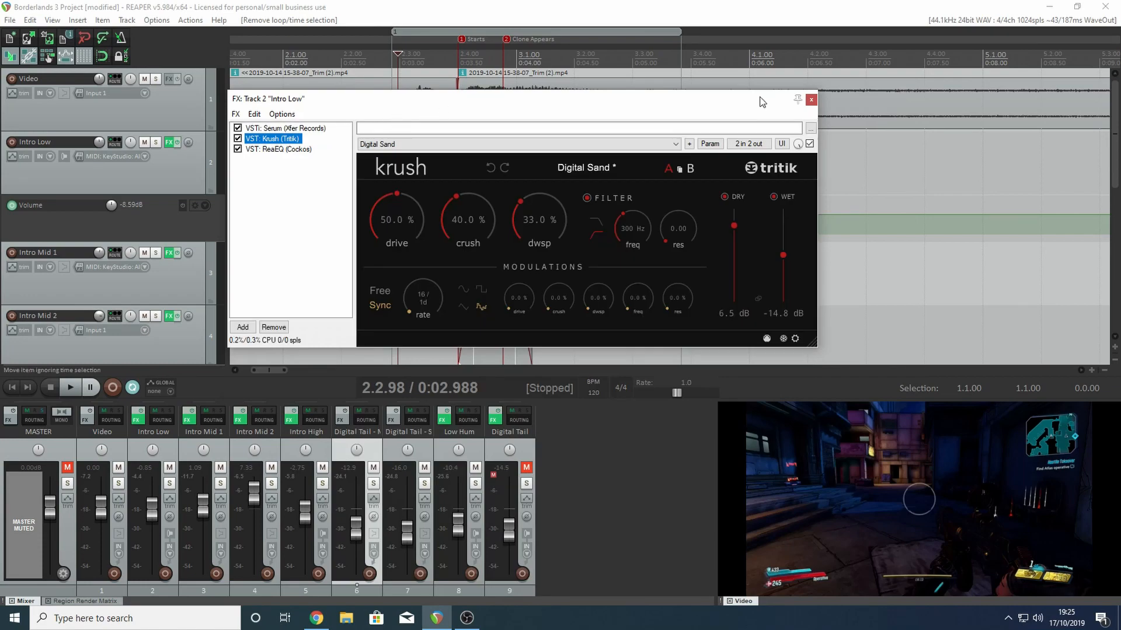
{"action": "left_click", "coordinate": [811, 99]}
- Unmute and solo the Digital Tail MIDI track, play it, and check the video frames following the Clone Appears marker
{"action": "scroll", "coordinate": [642, 216], "scroll_direction": "down", "scroll_amount": 1}
{"action": "scroll", "coordinate": [471, 232], "scroll_direction": "down", "scroll_amount": 4}
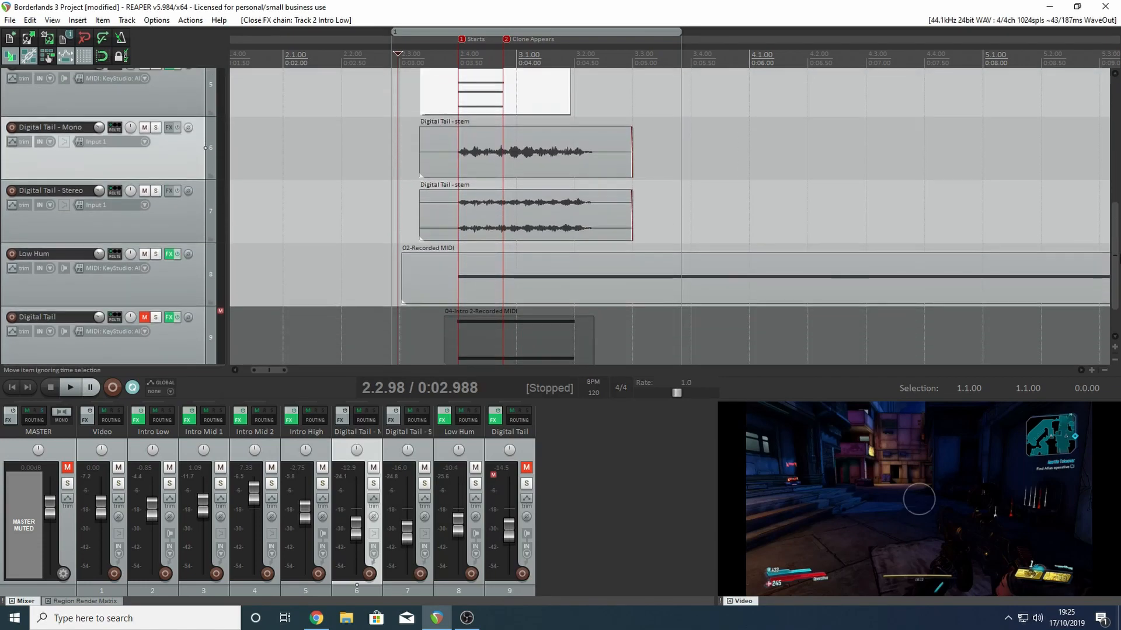
{"action": "scroll", "coordinate": [471, 232], "scroll_direction": "up", "scroll_amount": 2}
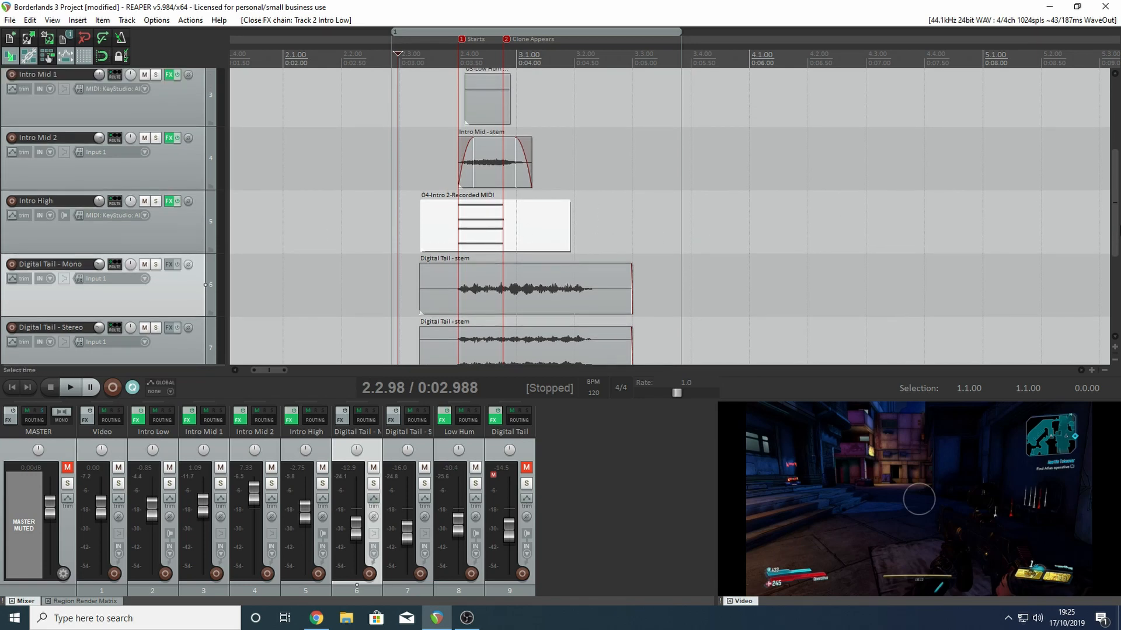
{"action": "scroll", "coordinate": [137, 273], "scroll_direction": "down", "scroll_amount": 3}
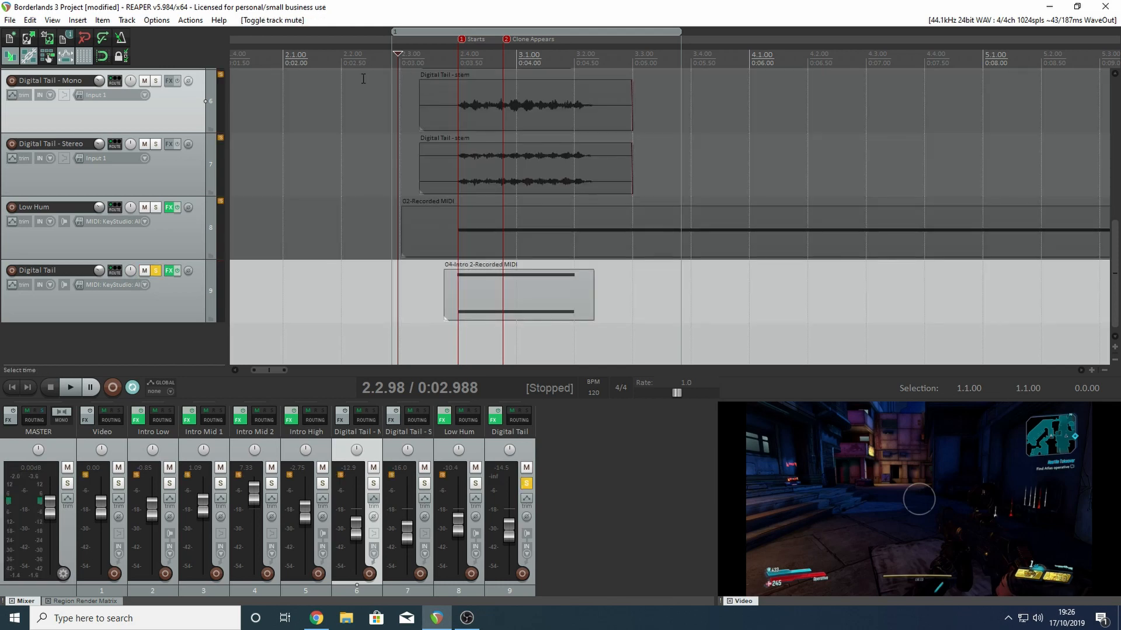
{"action": "key", "text": "space"}
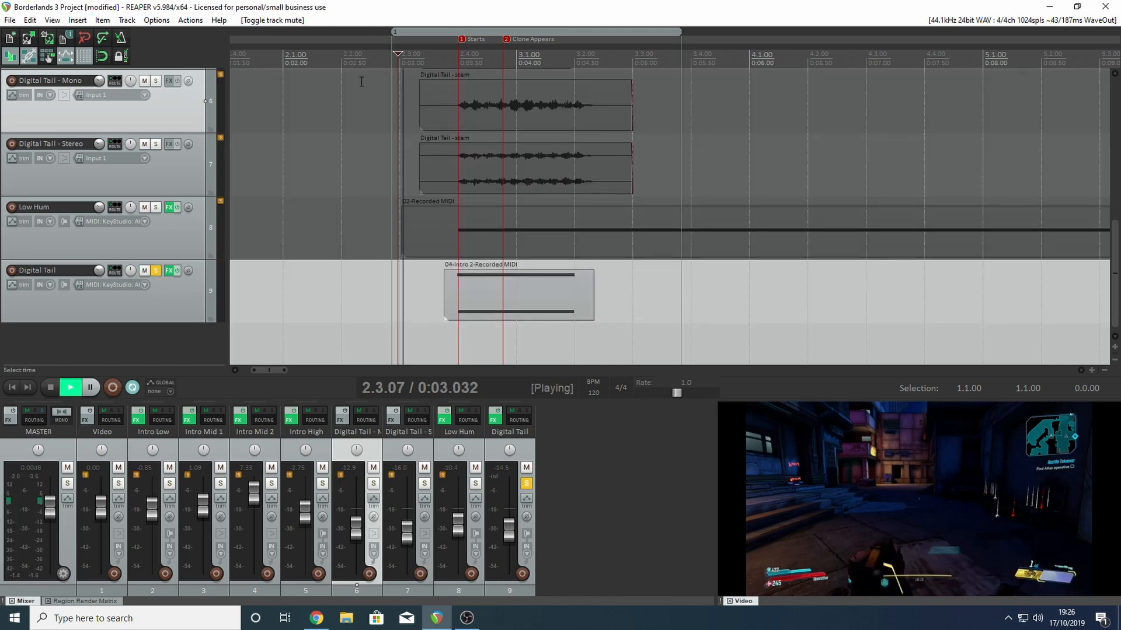
{"action": "key", "text": "space"}
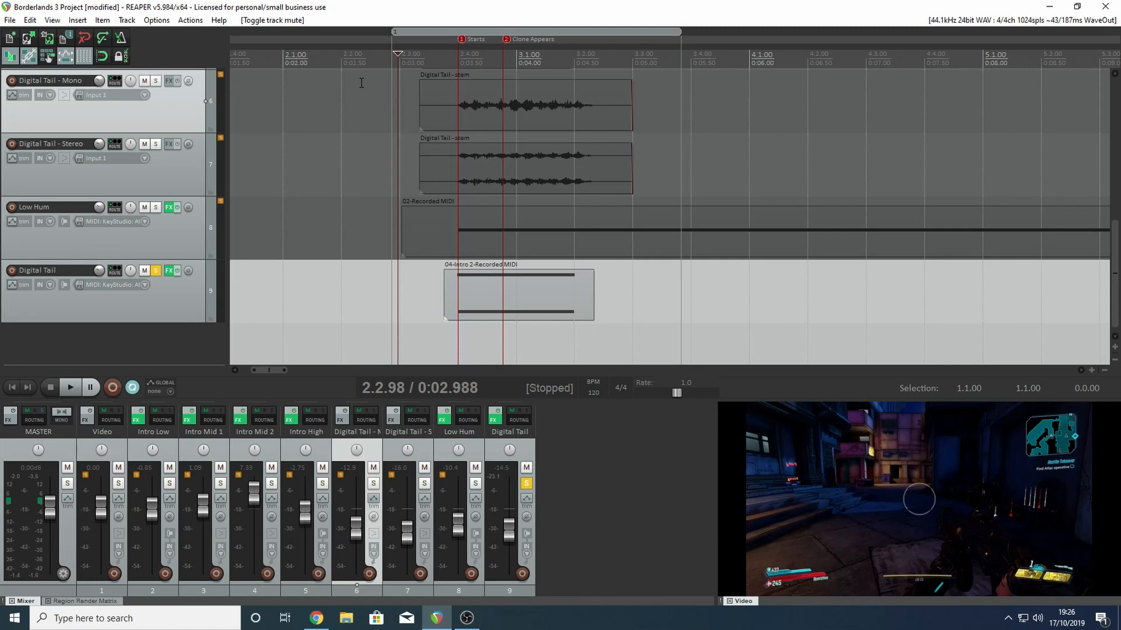
{"action": "left_click", "coordinate": [560, 68]}
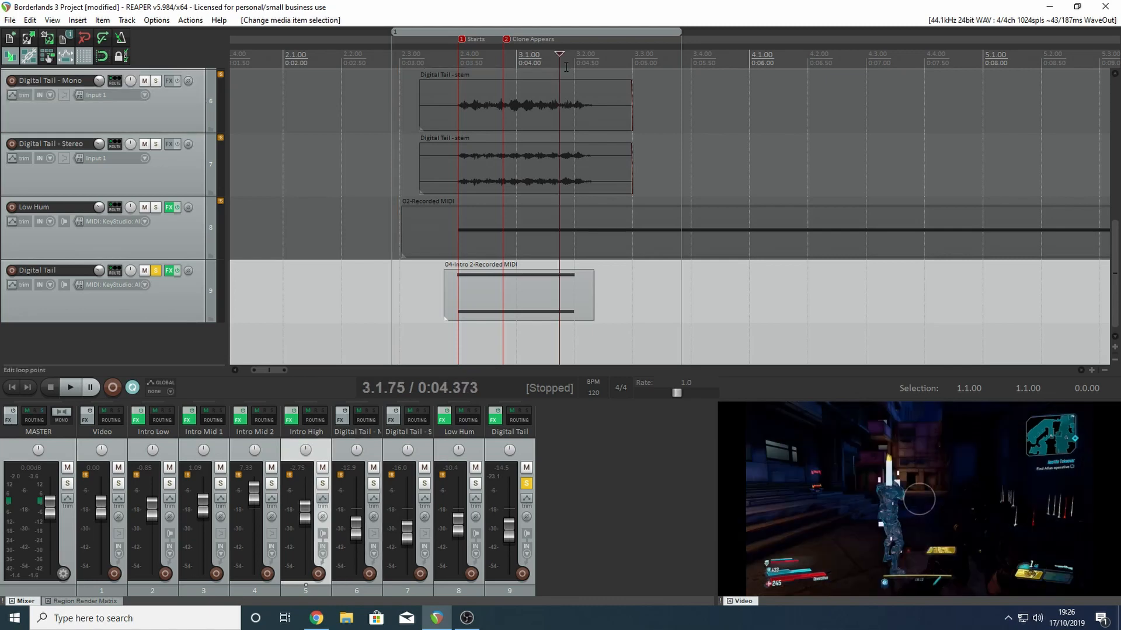
{"action": "left_click", "coordinate": [524, 67]}
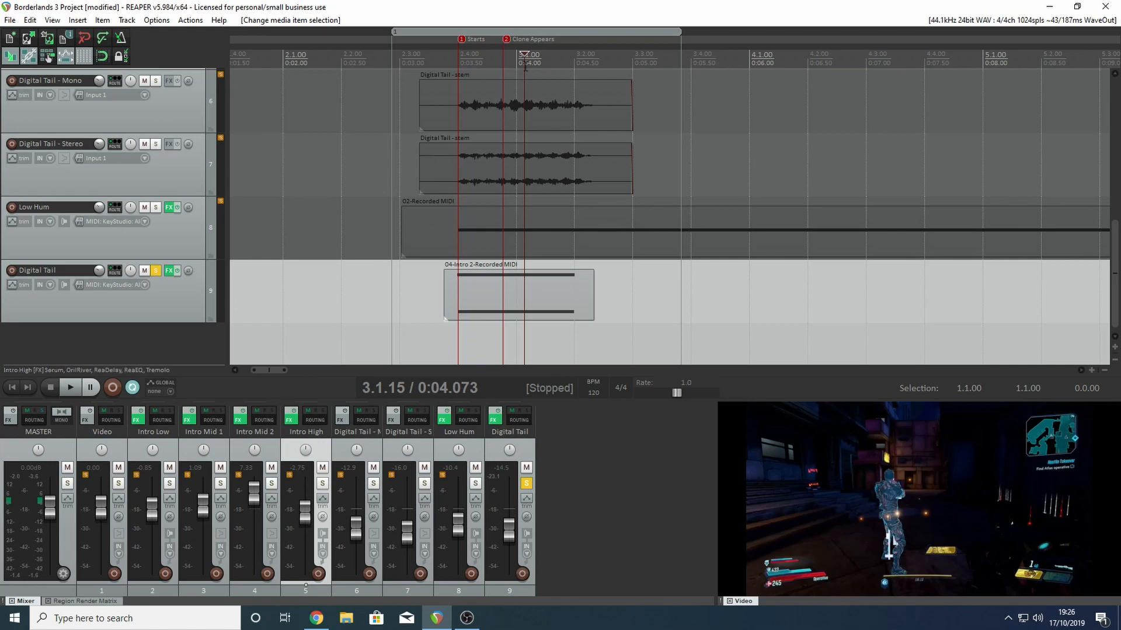
- Show Digital Tail's Serum patch and turn the Env 1 release down to 0.0 ms
{"action": "left_click", "coordinate": [170, 271]}
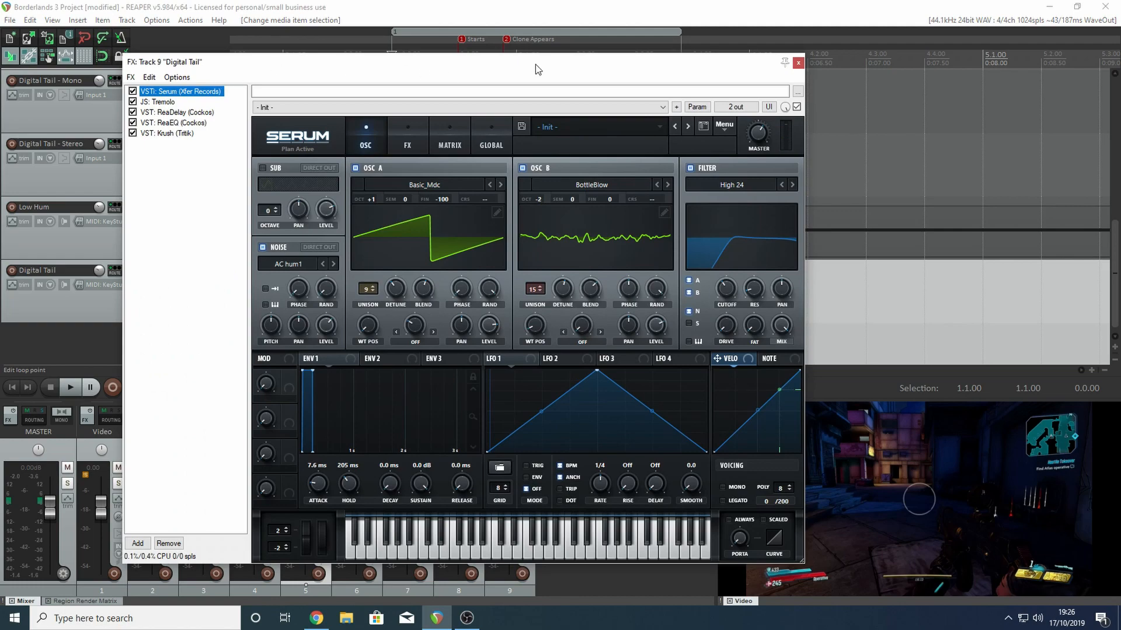
{"action": "left_click_drag", "start_coordinate": [590, 68], "coordinate": [560, 53]}
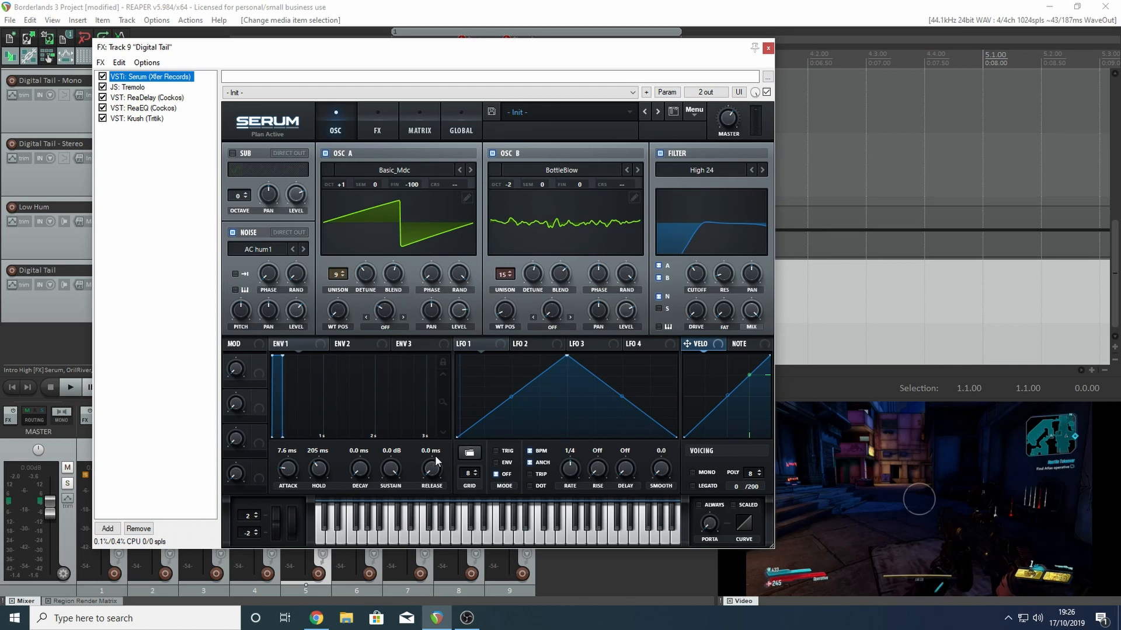
{"action": "left_click_drag", "start_coordinate": [434, 465], "coordinate": [429, 571]}
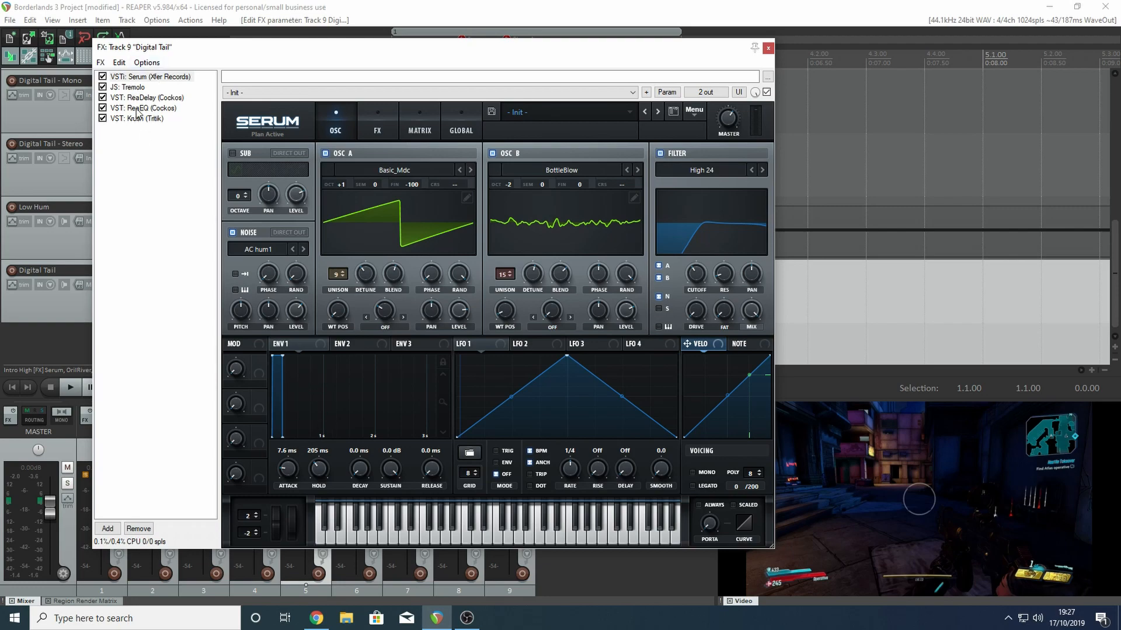
- Show the Tremolo and ReaDelay settings in Digital Tail's effects chain
{"action": "left_click", "coordinate": [126, 87]}
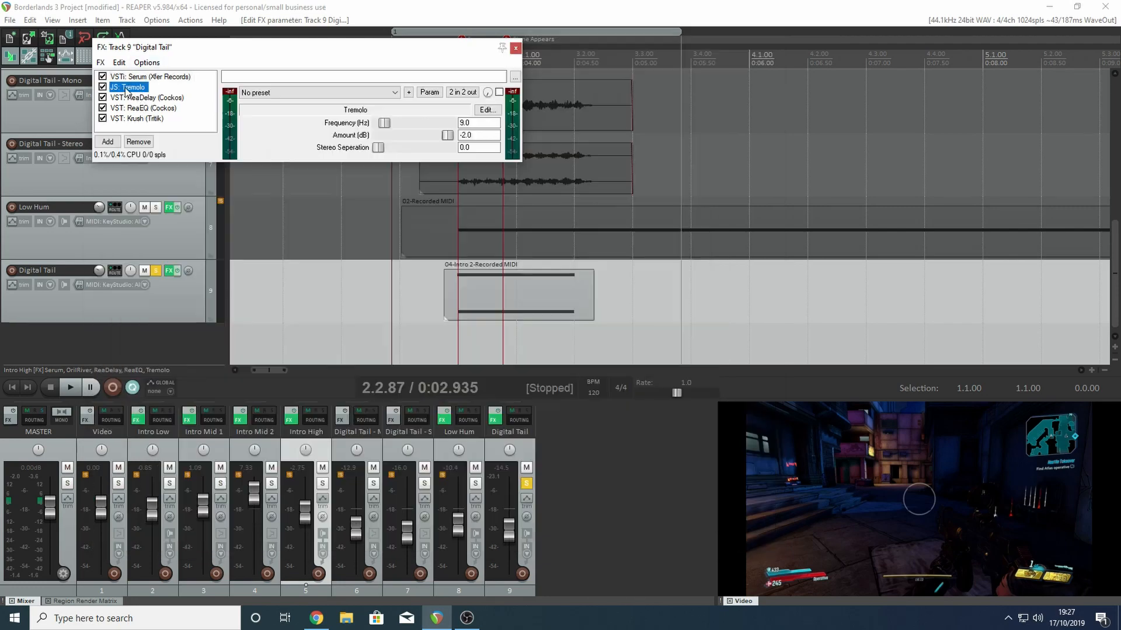
{"action": "left_click_drag", "start_coordinate": [368, 56], "coordinate": [520, 127]}
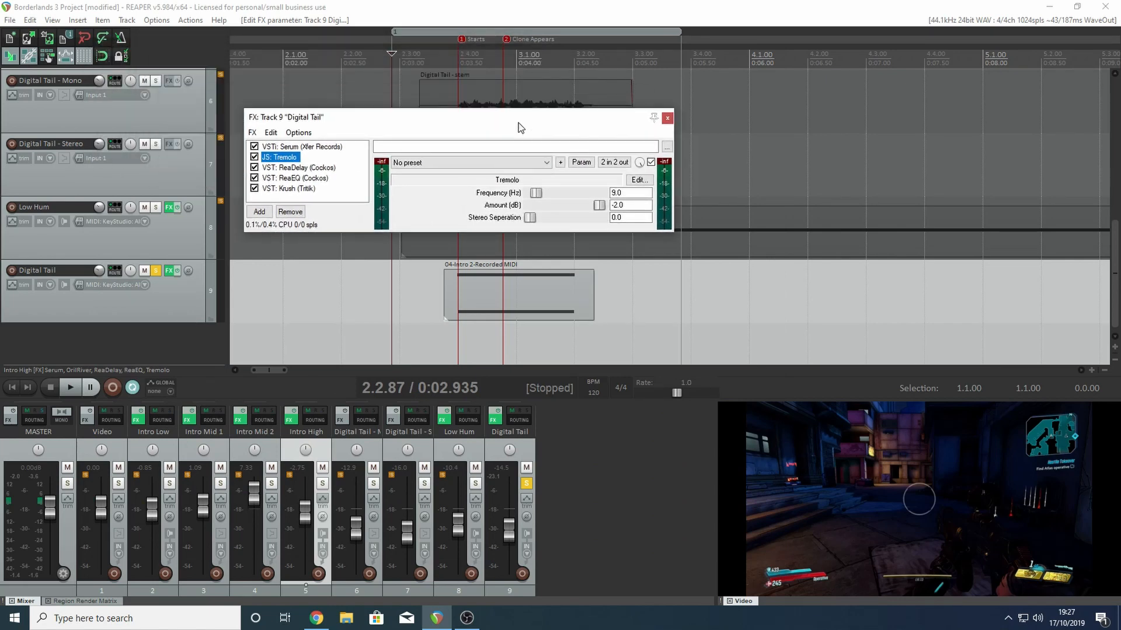
{"action": "left_click_drag", "start_coordinate": [520, 127], "coordinate": [529, 66]}
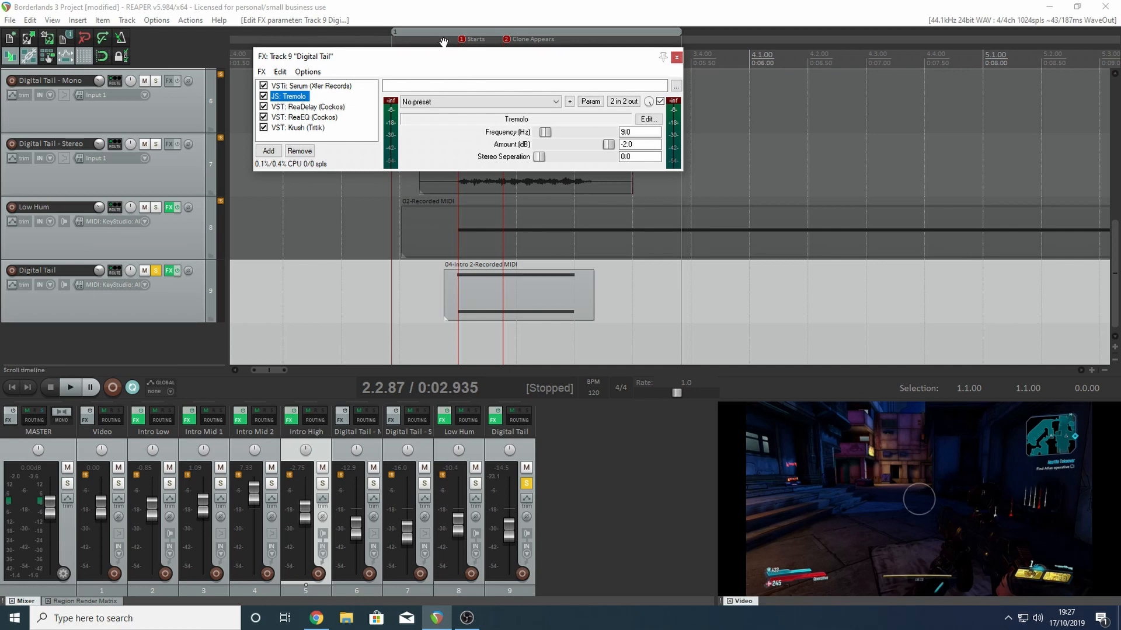
{"action": "left_click", "coordinate": [330, 108]}
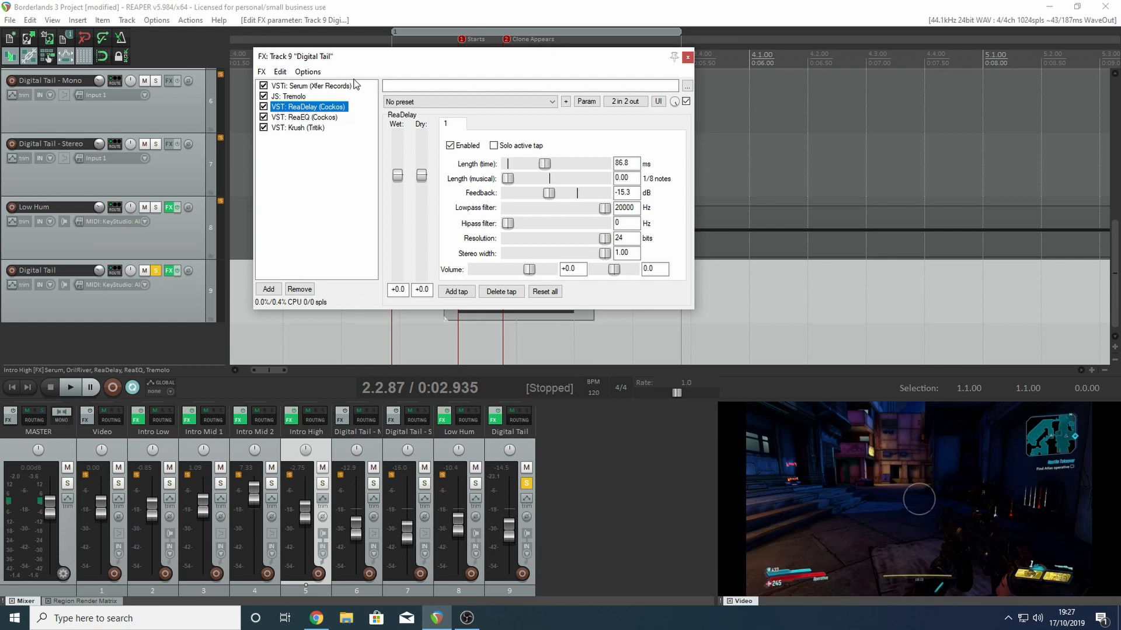
- Bypass Tremolo, ReaDelay, ReaEQ and Krush on Digital Tail, and play the bare Serum sound from just before the Starts marker
{"action": "left_click", "coordinate": [264, 97]}
{"action": "left_click", "coordinate": [264, 107]}
{"action": "left_click", "coordinate": [264, 117]}
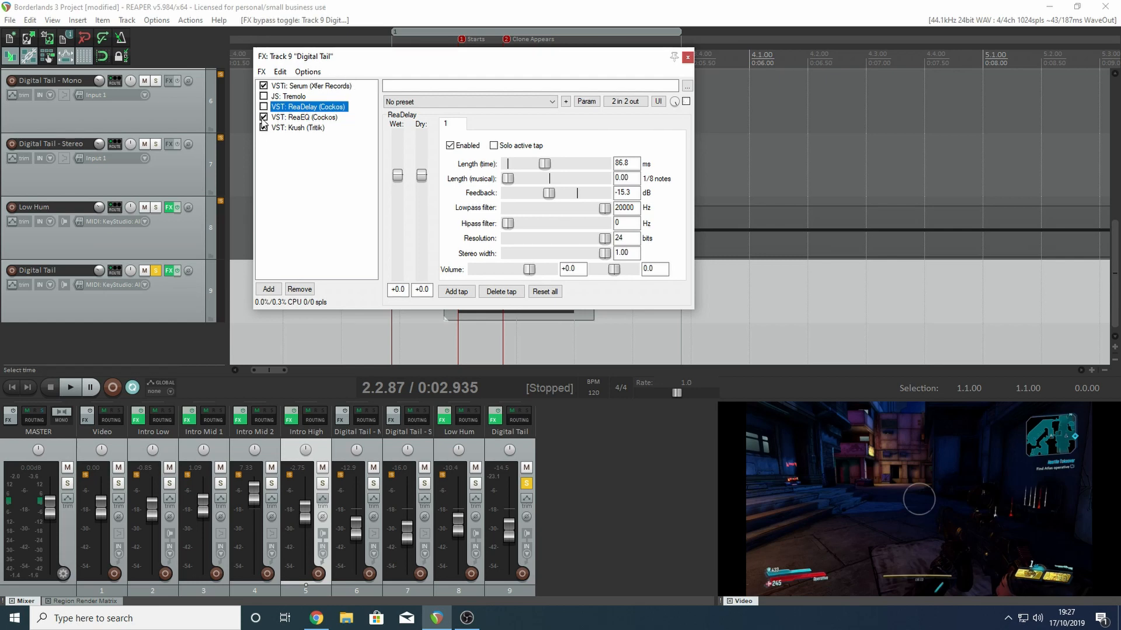
{"action": "left_click", "coordinate": [264, 127]}
{"action": "left_click_drag", "start_coordinate": [401, 59], "coordinate": [366, 101]}
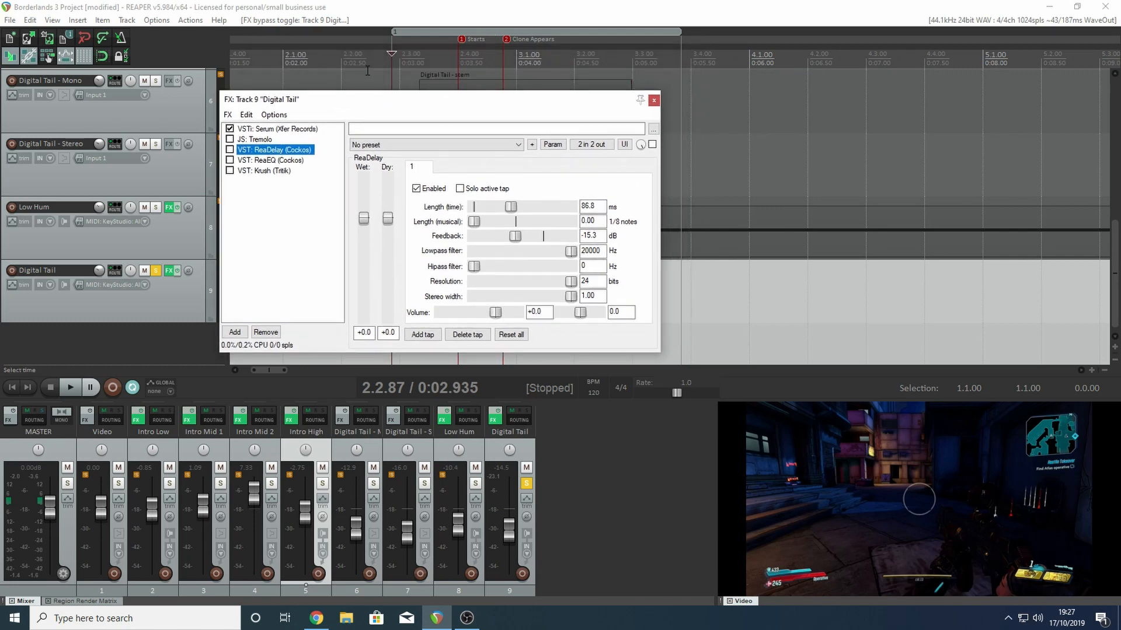
{"action": "left_click", "coordinate": [368, 64]}
{"action": "key", "text": "space"}
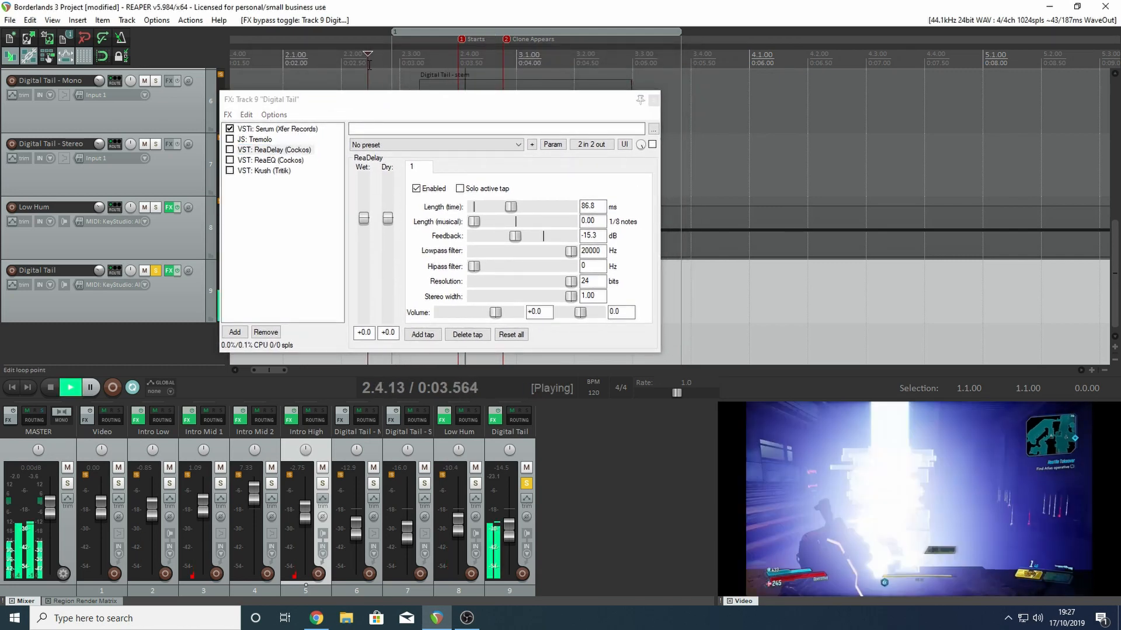
{"action": "key", "text": "space"}
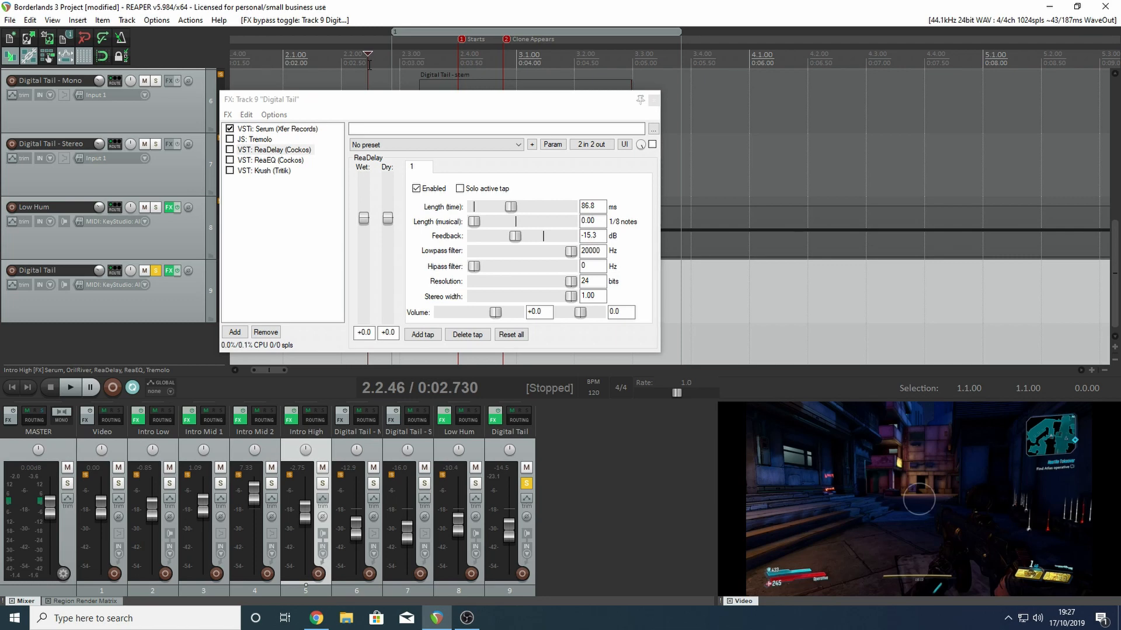
- Re-enable Tremolo in Digital Tail's effects chain and play the result
{"action": "left_click", "coordinate": [229, 139]}
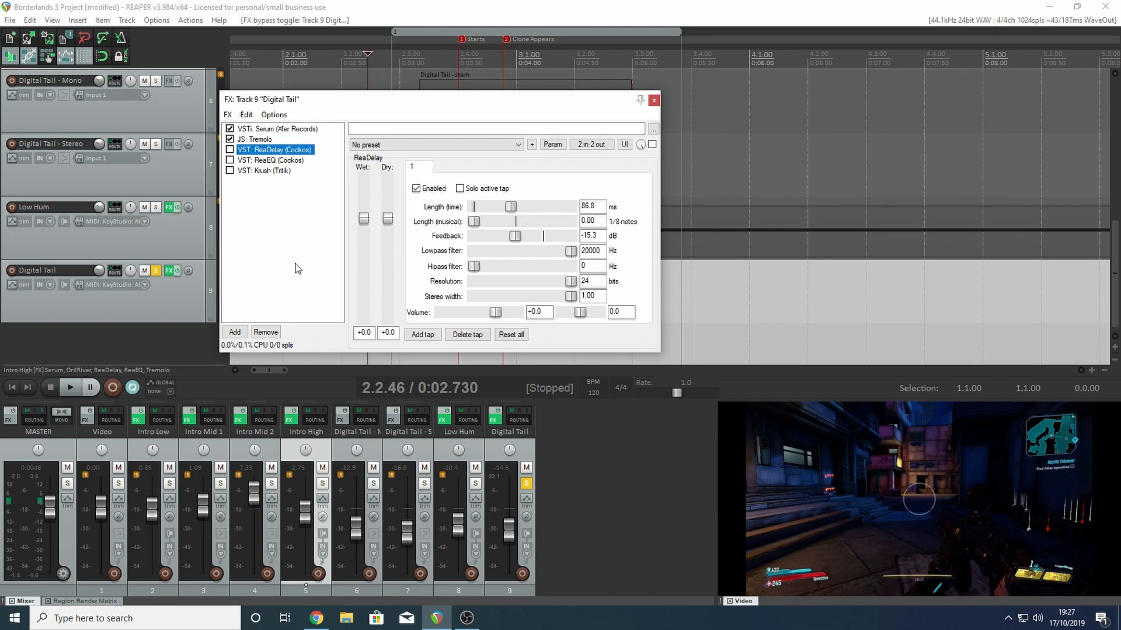
{"action": "key", "text": "space"}
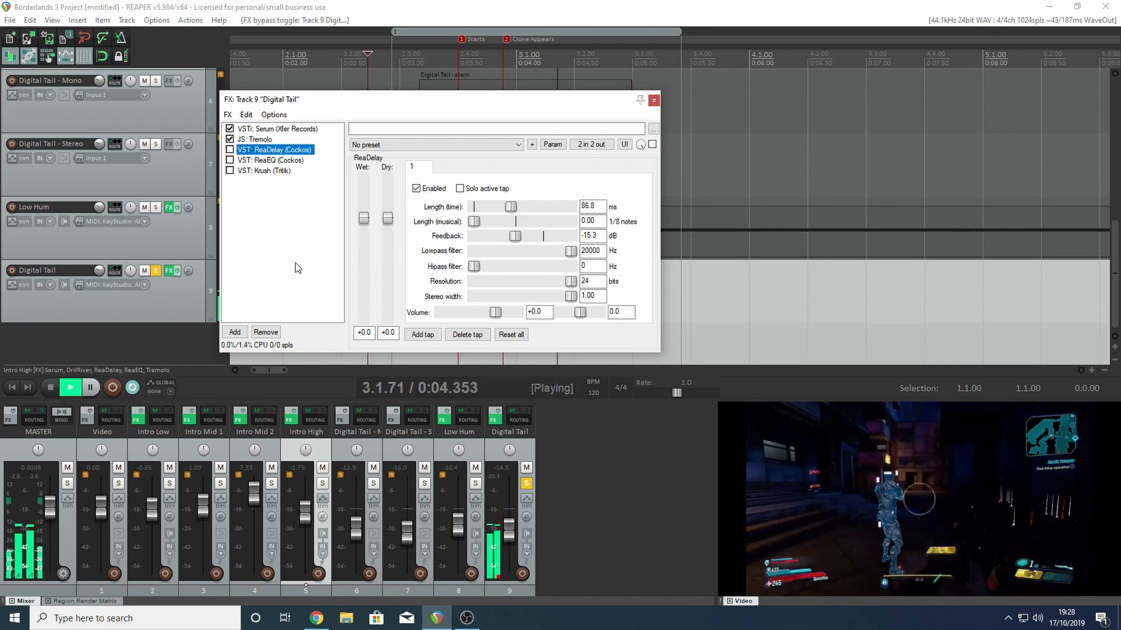
{"action": "key", "text": "space"}
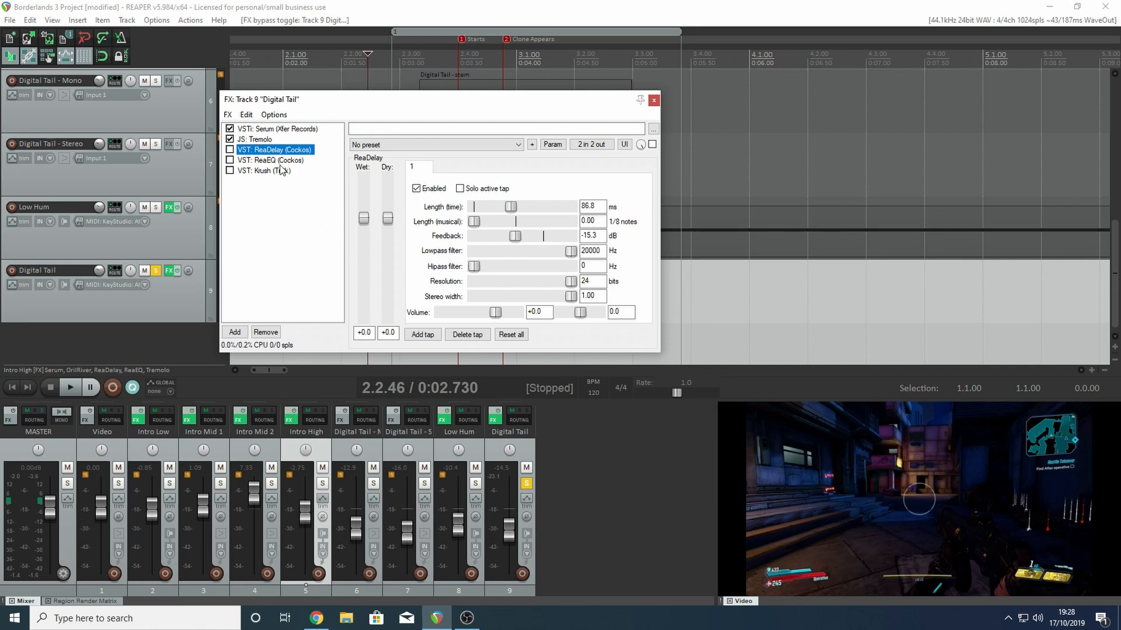
- Re-enable ReaDelay to hear its effect on Digital Tail, and remove it from the effects chain
{"action": "left_click", "coordinate": [230, 149]}
{"action": "key", "text": "space"}
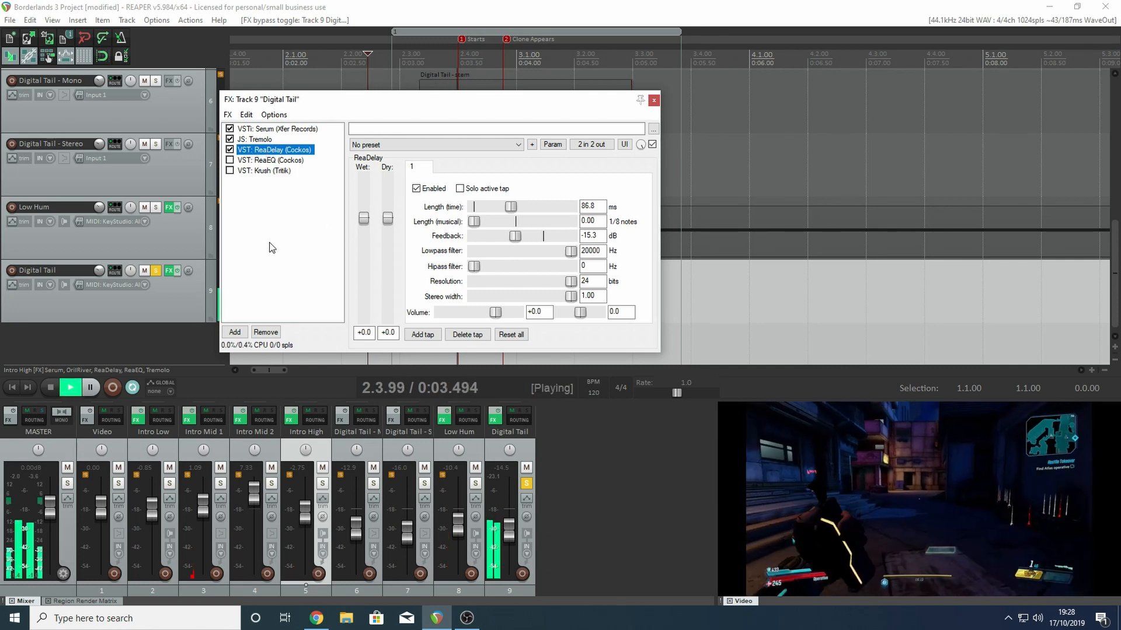
{"action": "key", "text": "space"}
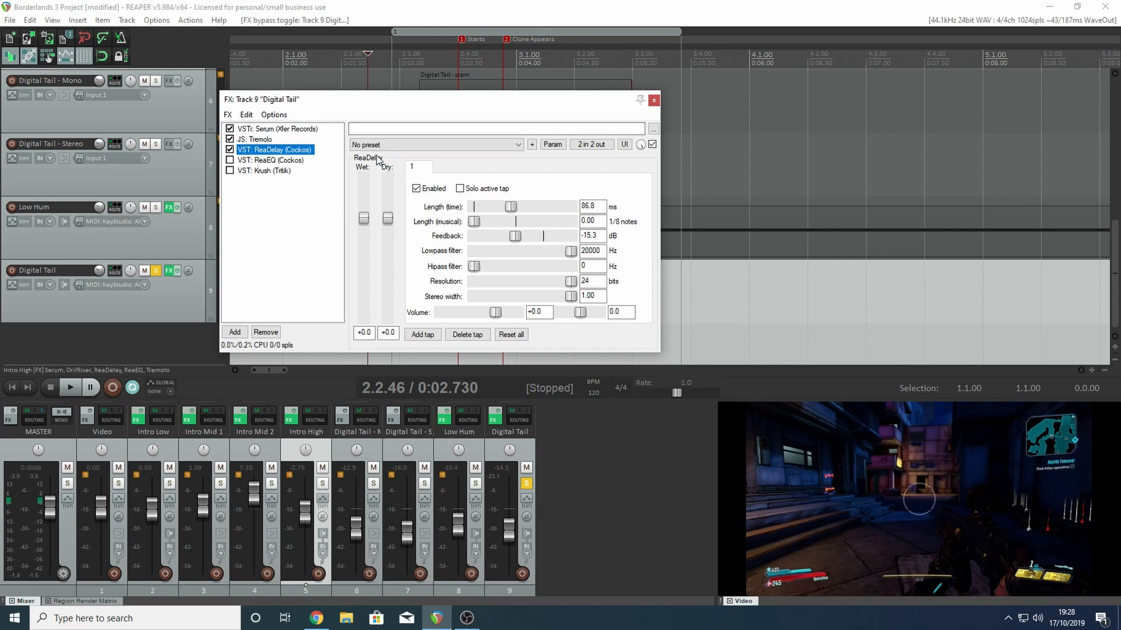
{"action": "left_click", "coordinate": [274, 332]}
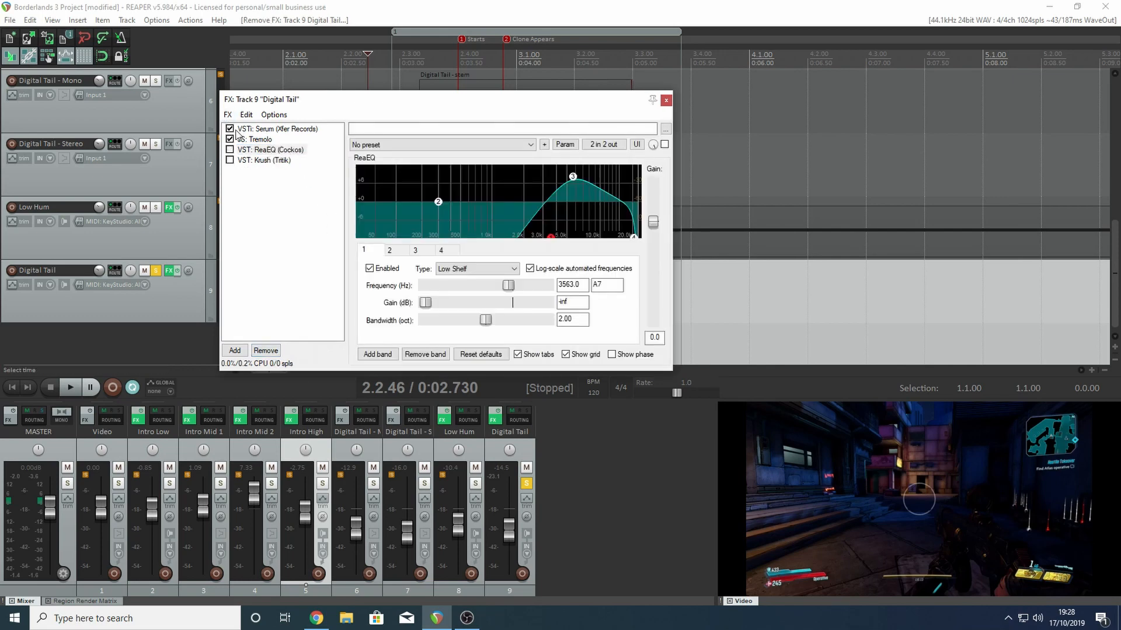
- Re-enable ReaEQ on Digital Tail, raise its low shelf frequency to 4388.4 Hz, and play the result
{"action": "left_click", "coordinate": [229, 150]}
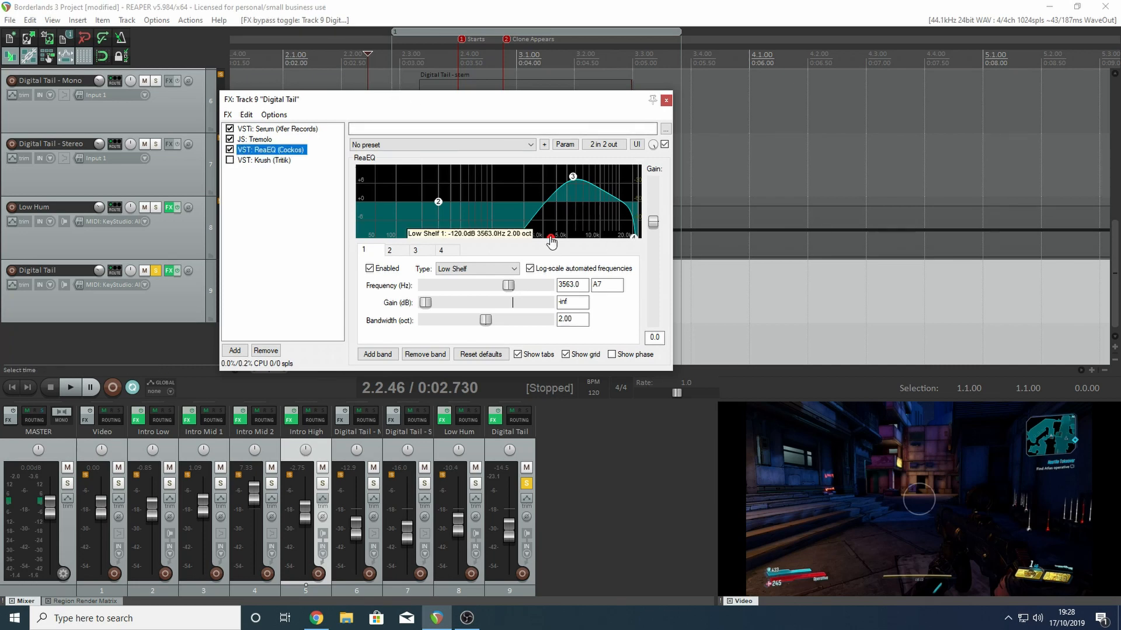
{"action": "left_click_drag", "start_coordinate": [550, 237], "coordinate": [561, 237]}
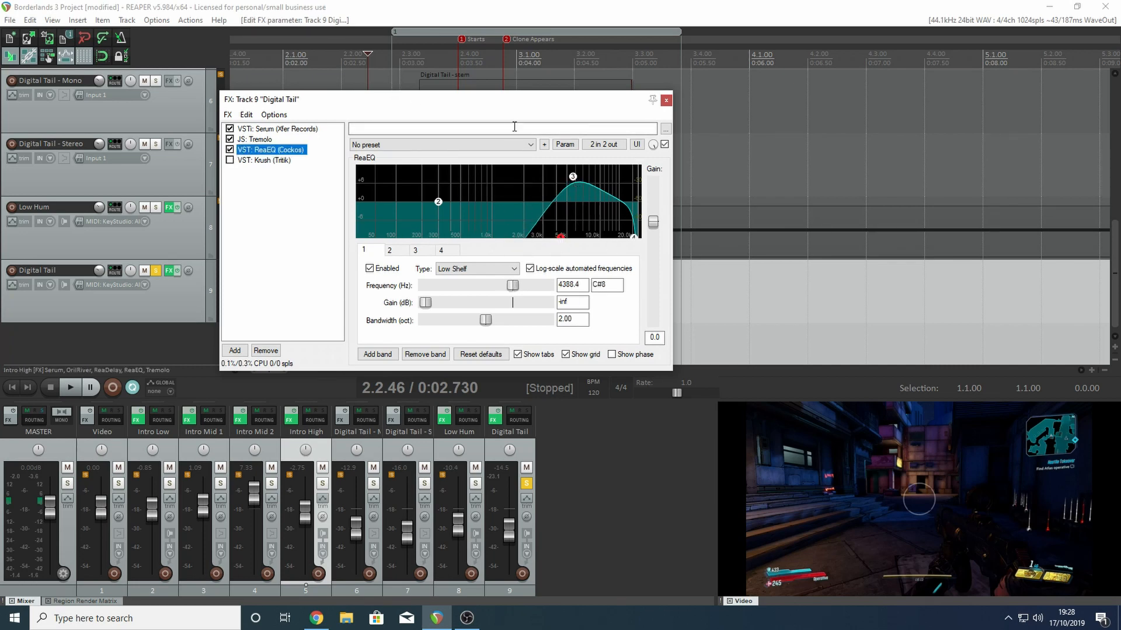
{"action": "key", "text": "space"}
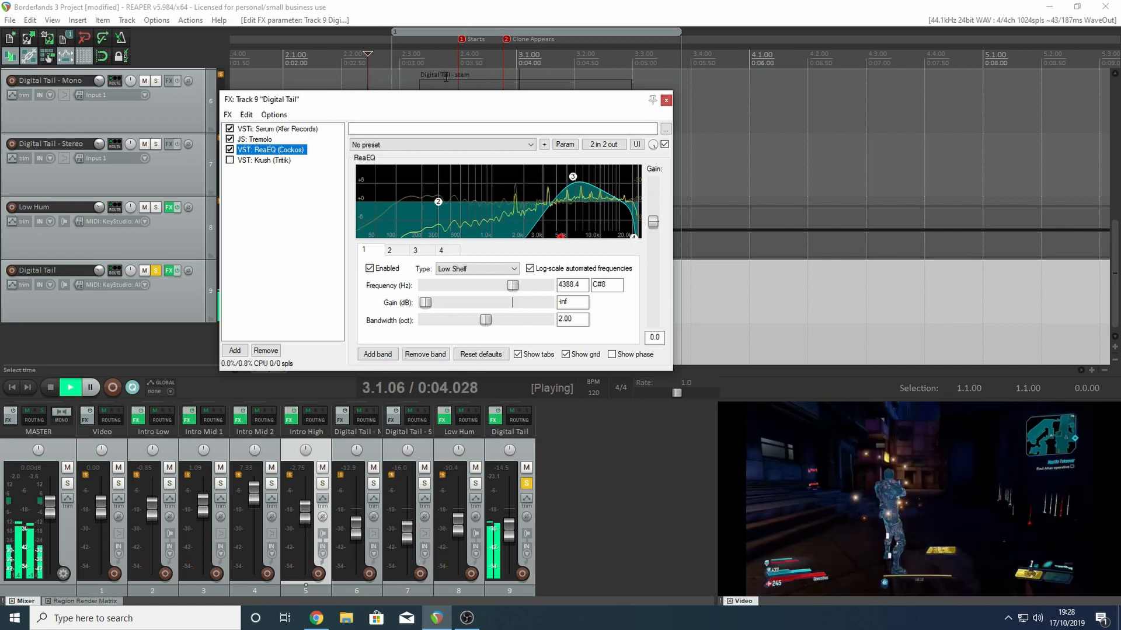
{"action": "key", "text": "space"}
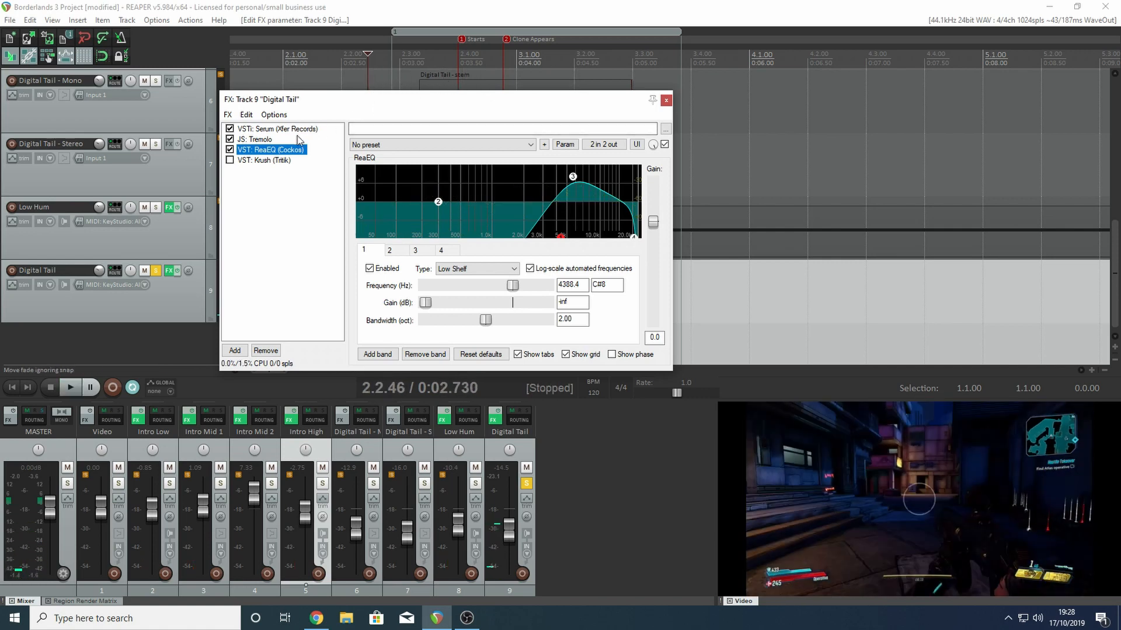
- Re-enable Krush on Digital Tail, show its settings, play the full chain, and close the effects window
{"action": "left_click", "coordinate": [230, 160]}
{"action": "left_click", "coordinate": [260, 163]}
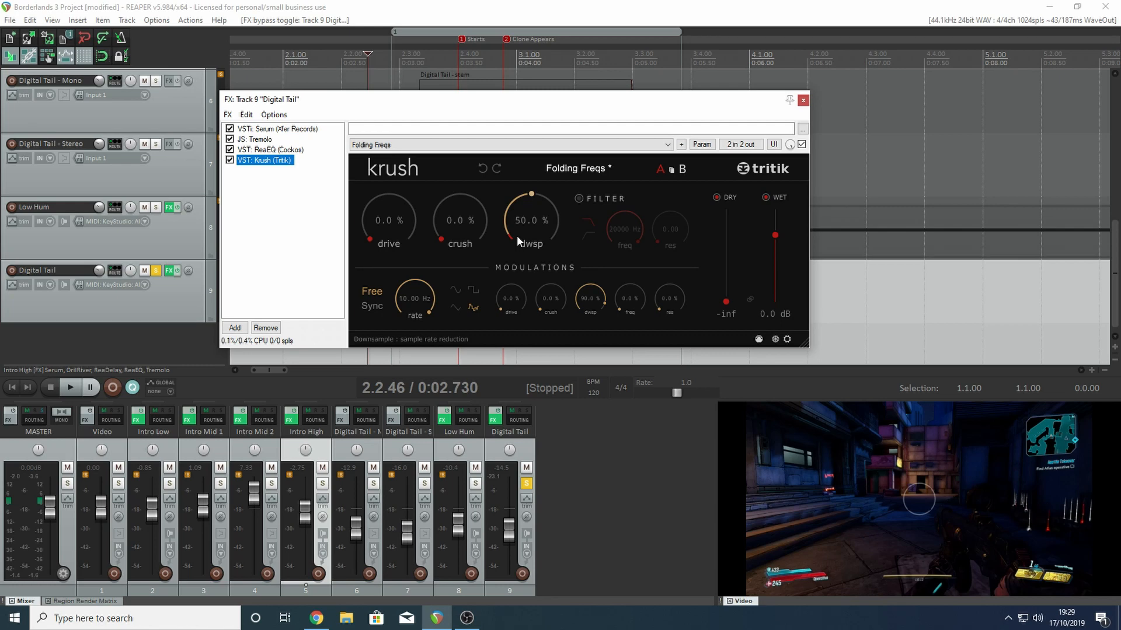
{"action": "key", "text": "space"}
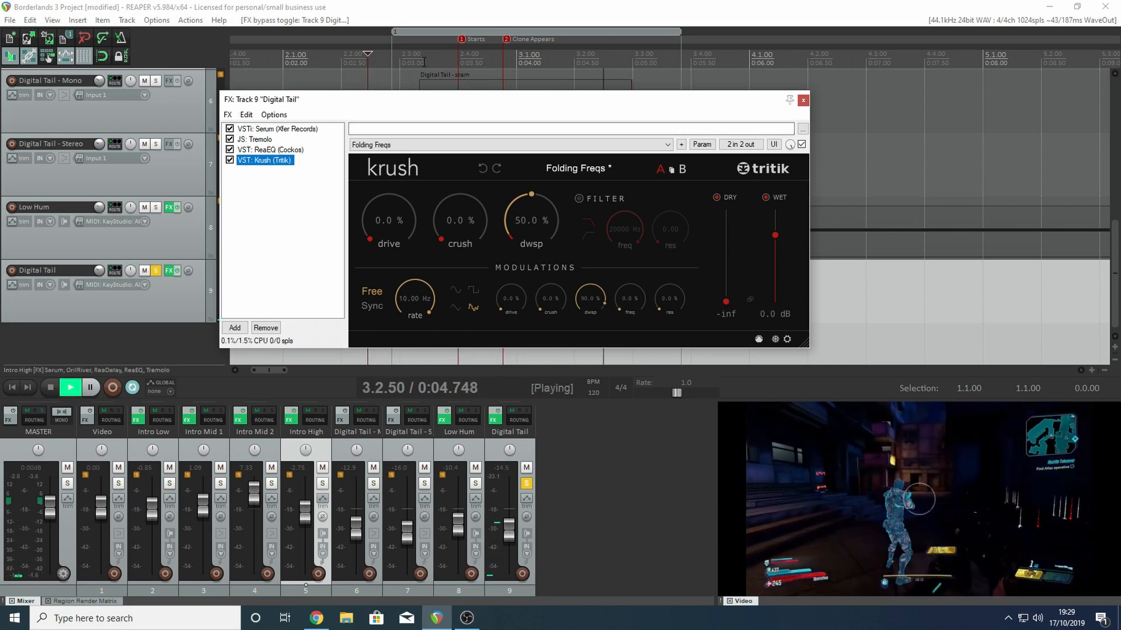
{"action": "key", "text": "space"}
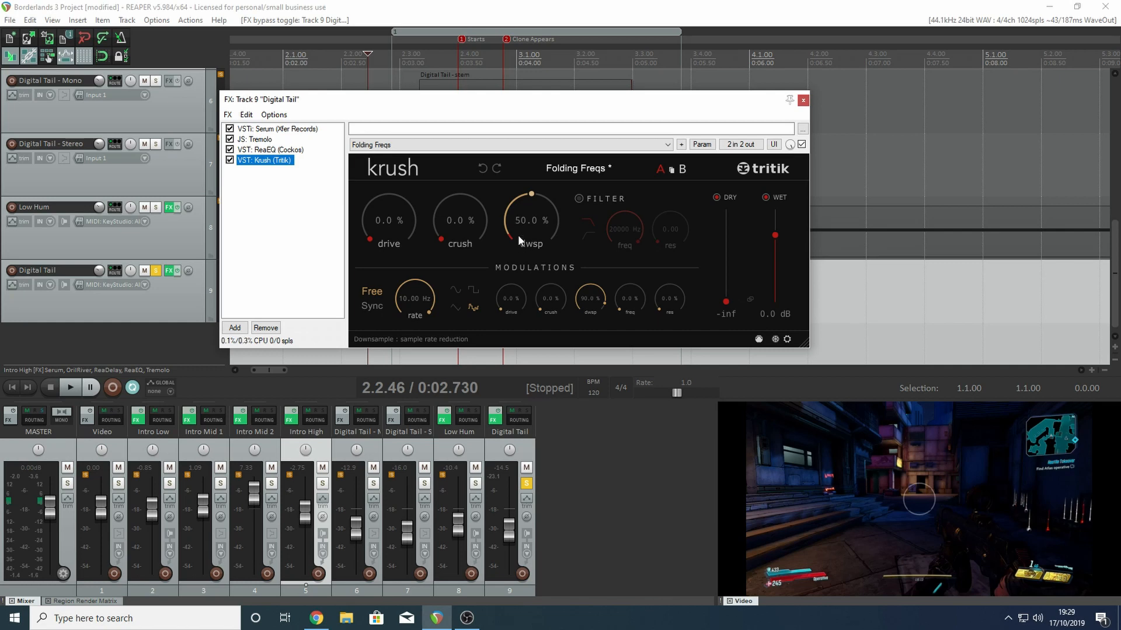
{"action": "left_click", "coordinate": [803, 100]}
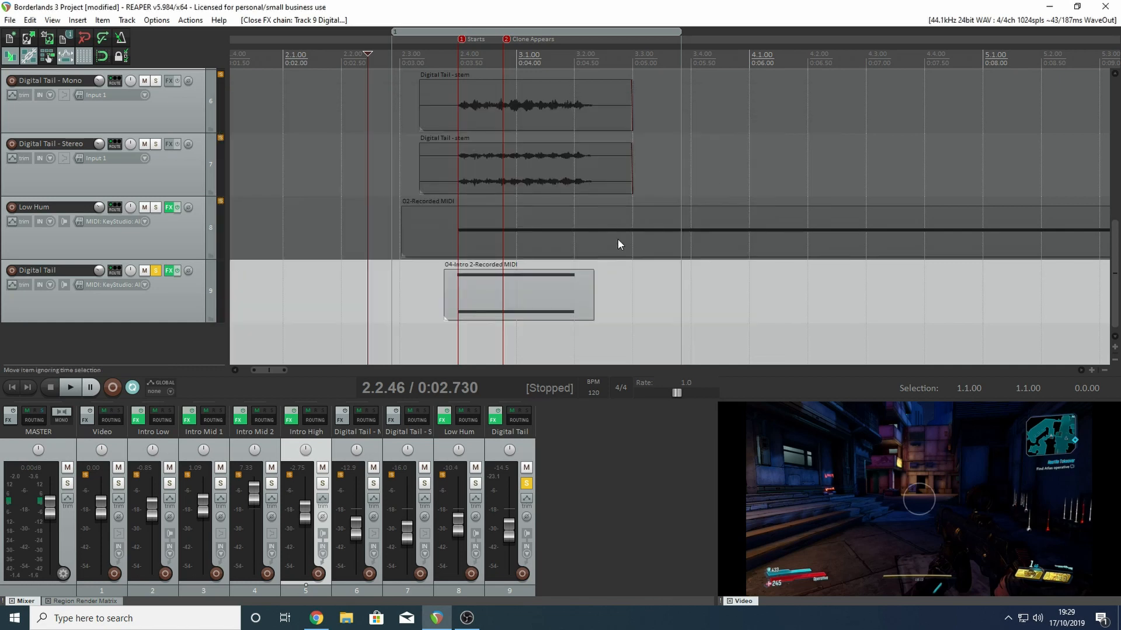
- Unsolo the Digital Tail MIDI track and mute it
{"action": "left_click", "coordinate": [183, 223]}
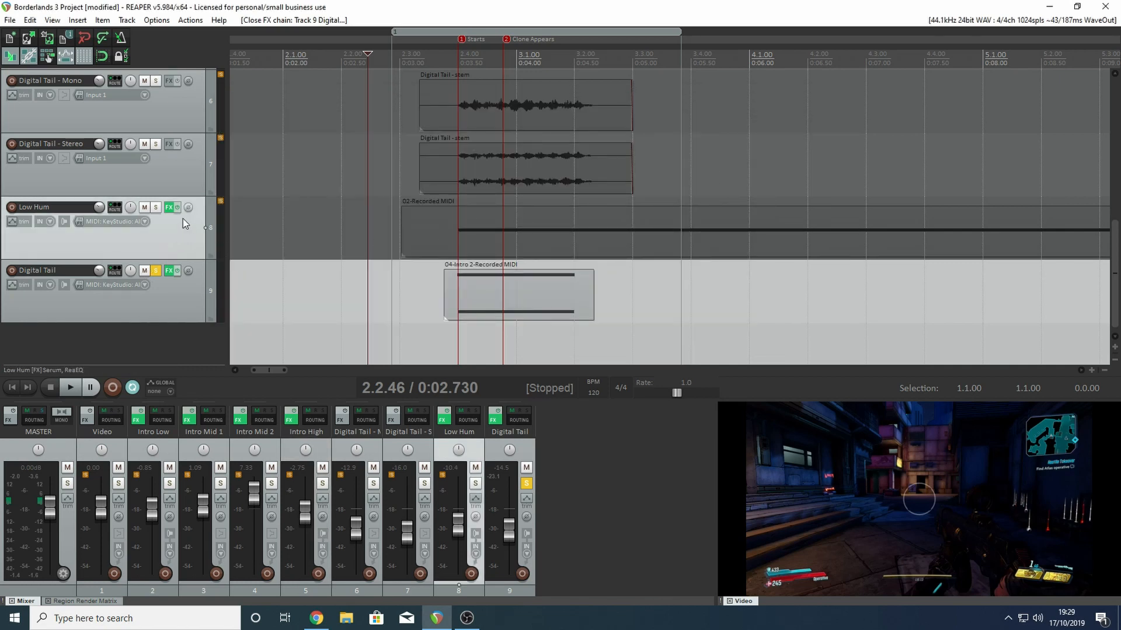
{"action": "left_click", "coordinate": [156, 271]}
{"action": "left_click", "coordinate": [145, 270]}
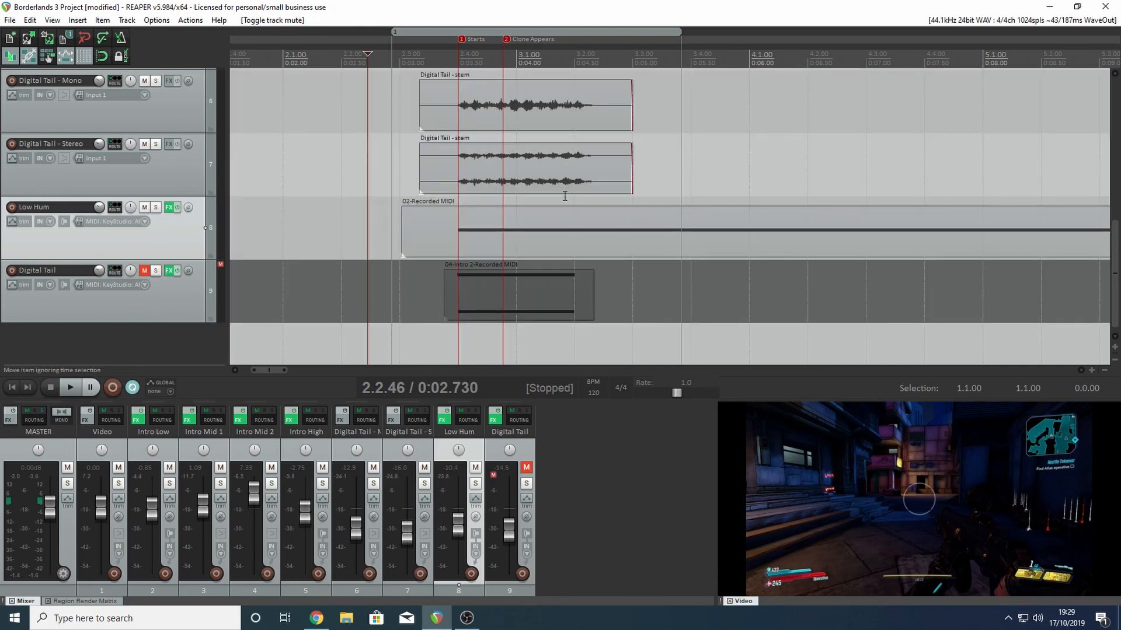
- Select the Digital Tail - Mono track and check several video frames following the Clone Appears marker
{"action": "left_click_drag", "start_coordinate": [1116, 260], "coordinate": [1119, 228]}
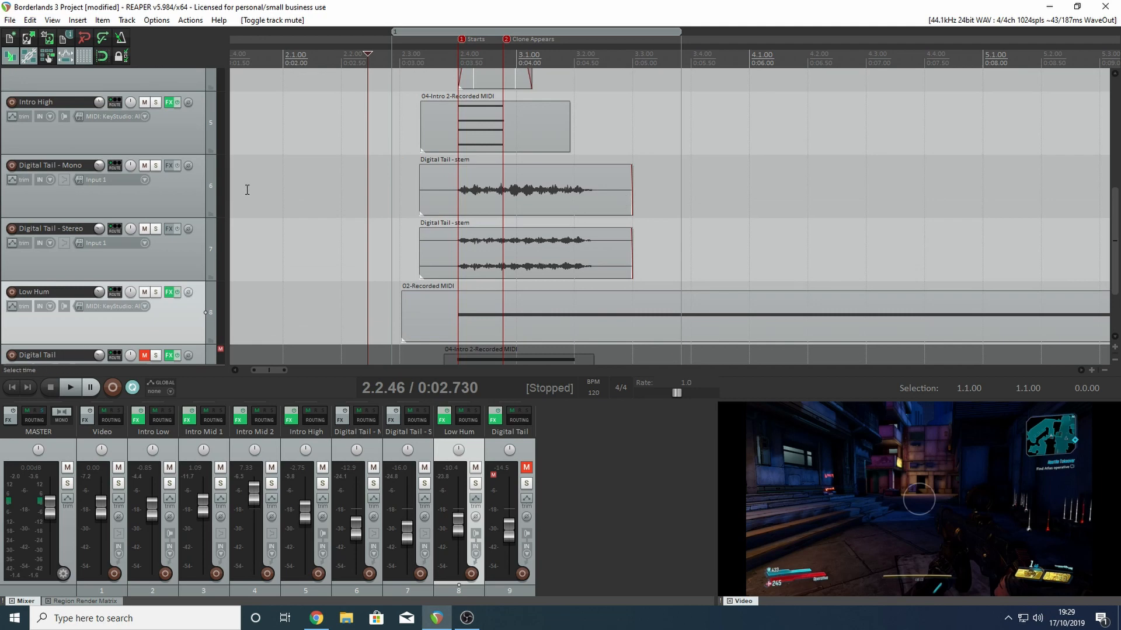
{"action": "left_click", "coordinate": [159, 195]}
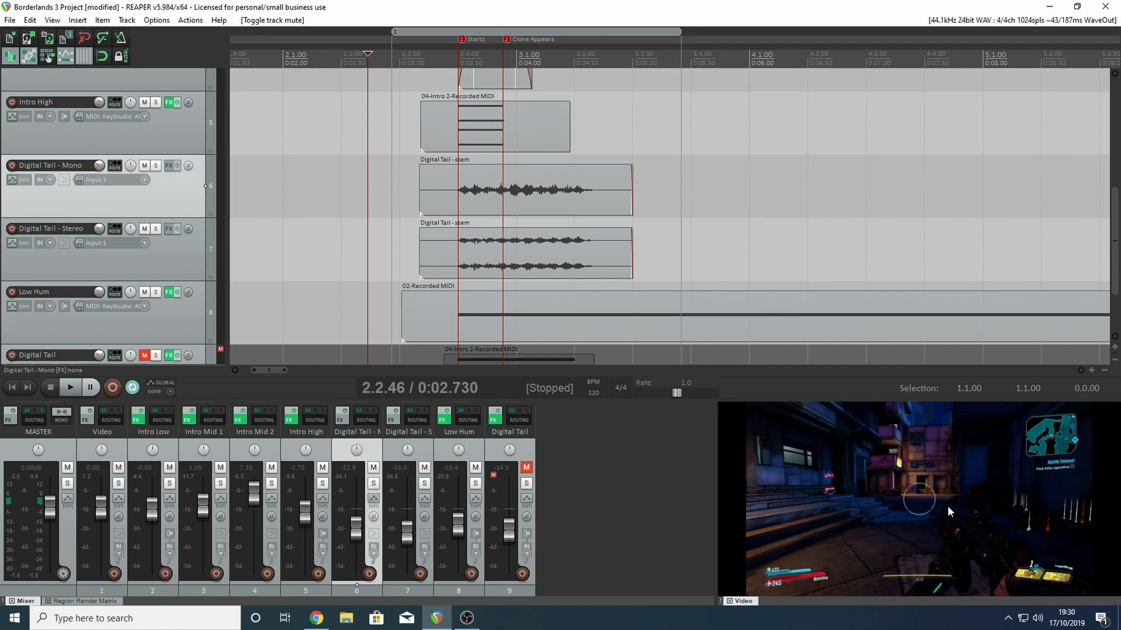
{"action": "left_click", "coordinate": [570, 79]}
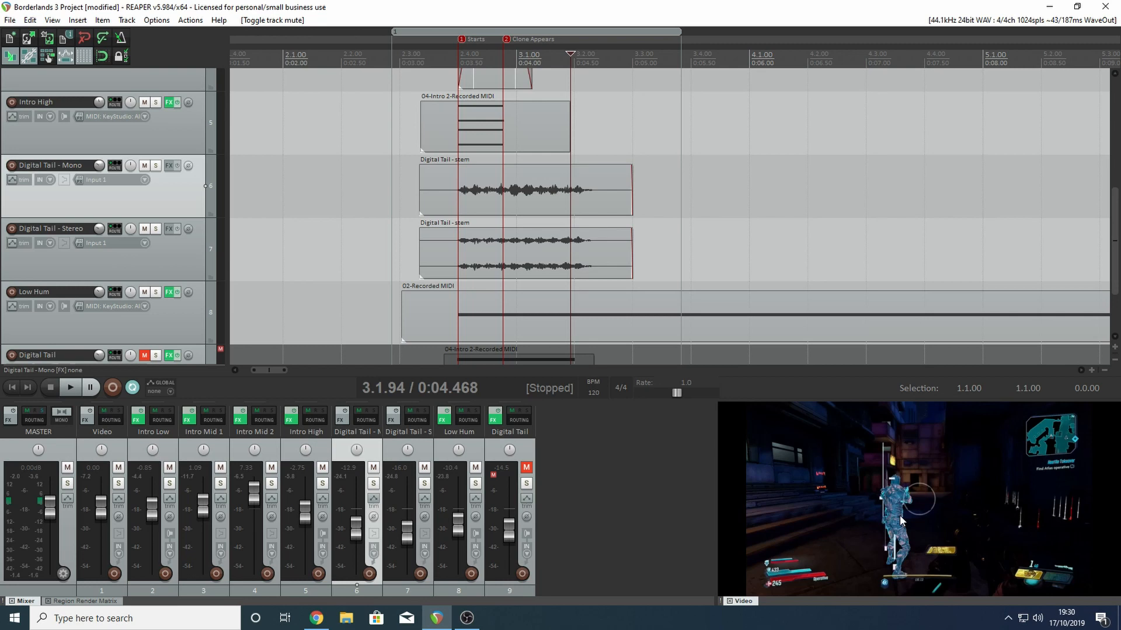
{"action": "left_click", "coordinate": [596, 69]}
{"action": "left_click", "coordinate": [610, 67]}
{"action": "left_click", "coordinate": [545, 65]}
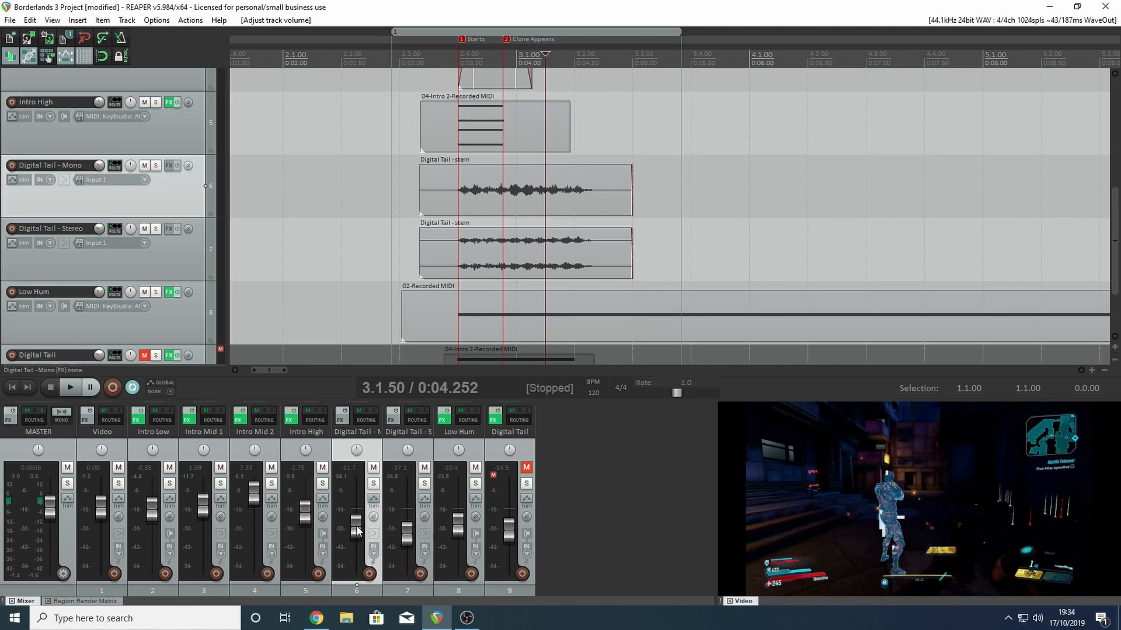
- Raise Digital Tail - Mono's volume to -7.72 dB, play it soloed from just before its stem, and unsolo it
{"action": "mouse_move", "coordinate": [359, 532]}
{"action": "left_mouse_down"}
{"action": "mouse_move", "coordinate": [360, 516]}
{"action": "mouse_move", "coordinate": [405, 535]}
{"action": "mouse_move", "coordinate": [357, 525]}
{"action": "mouse_move", "coordinate": [418, 529]}
{"action": "mouse_move", "coordinate": [358, 529]}
{"action": "left_mouse_up"}
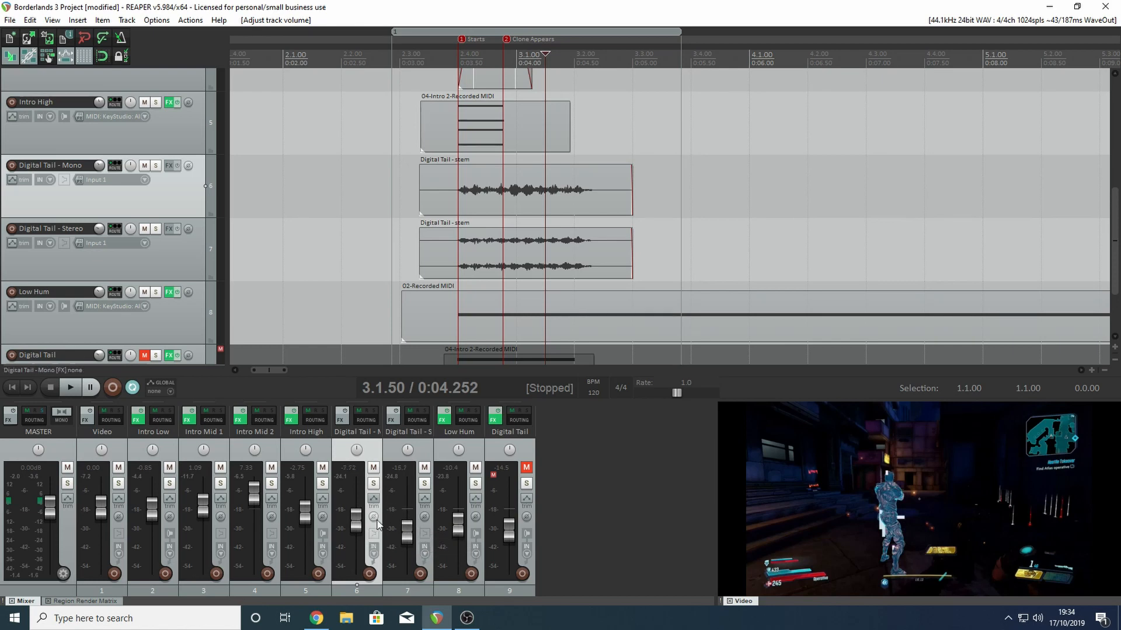
{"action": "left_click", "coordinate": [372, 483]}
{"action": "left_click", "coordinate": [397, 61]}
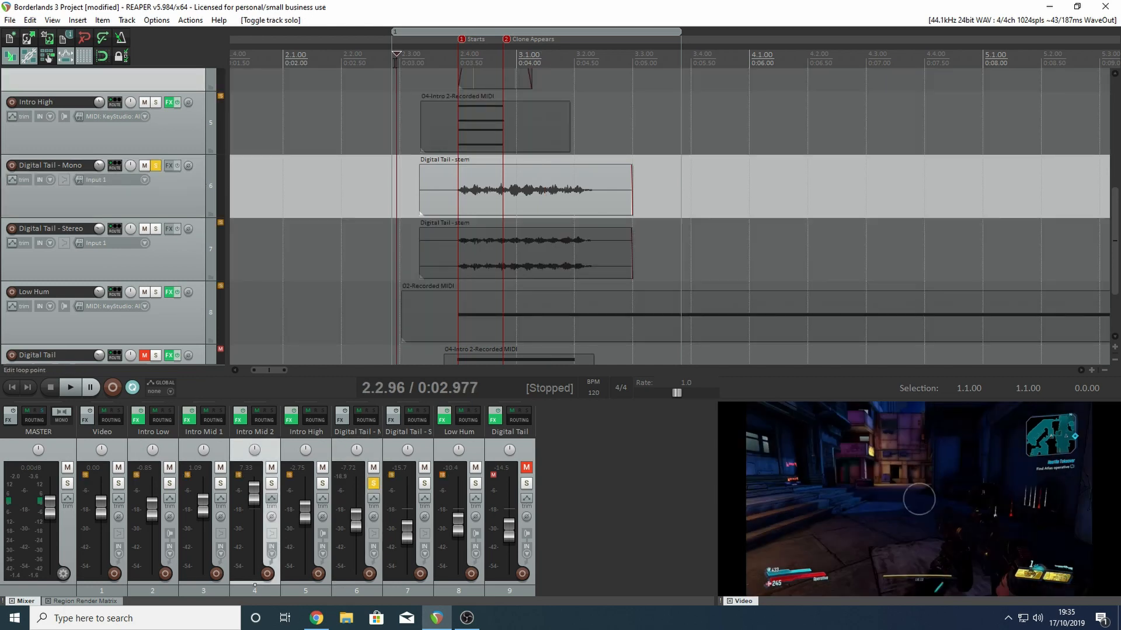
{"action": "key", "text": "space"}
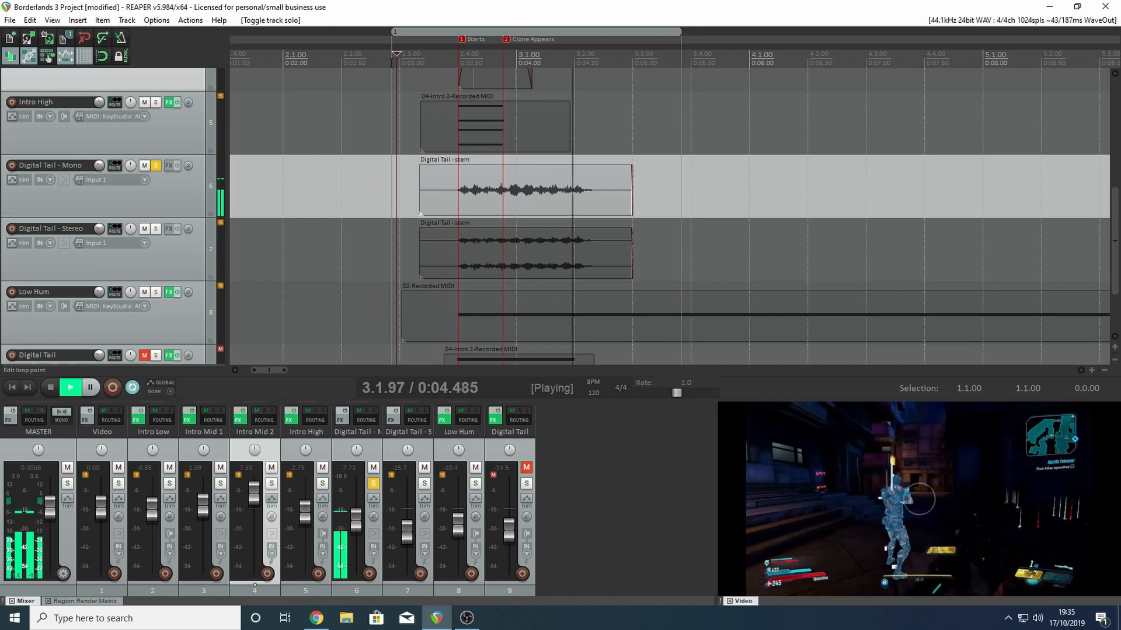
{"action": "key", "text": "space"}
{"action": "left_click", "coordinate": [155, 168]}
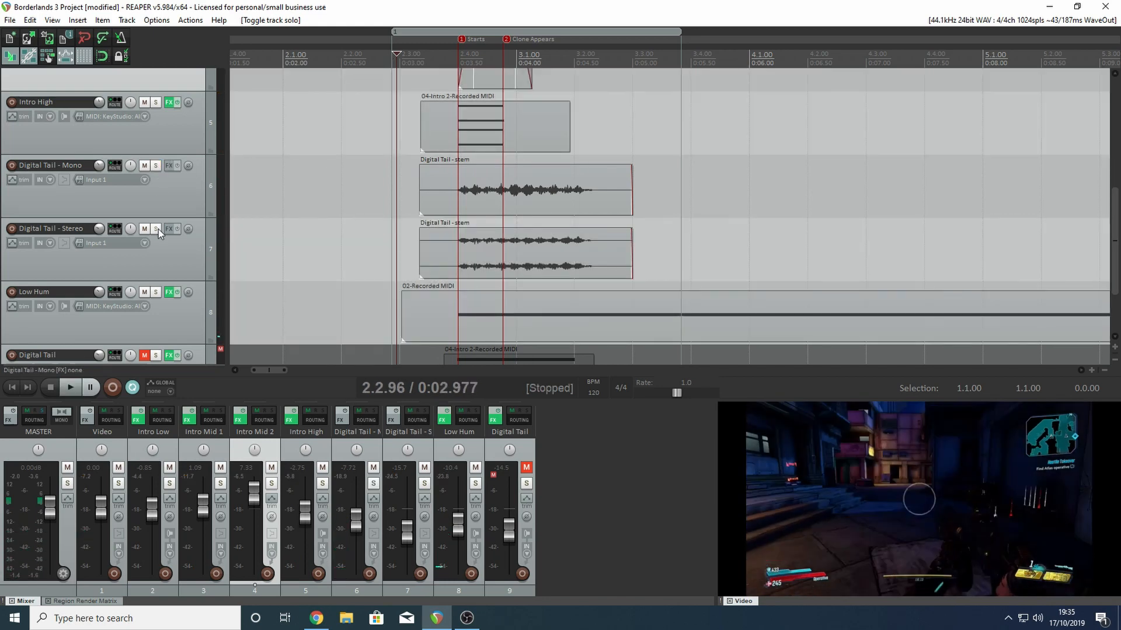
- Solo and play the Digital Tail - Stereo track, first alone and again with Digital Tail - Mono soloed alongside it
{"action": "left_click", "coordinate": [156, 229]}
{"action": "key", "text": "space"}
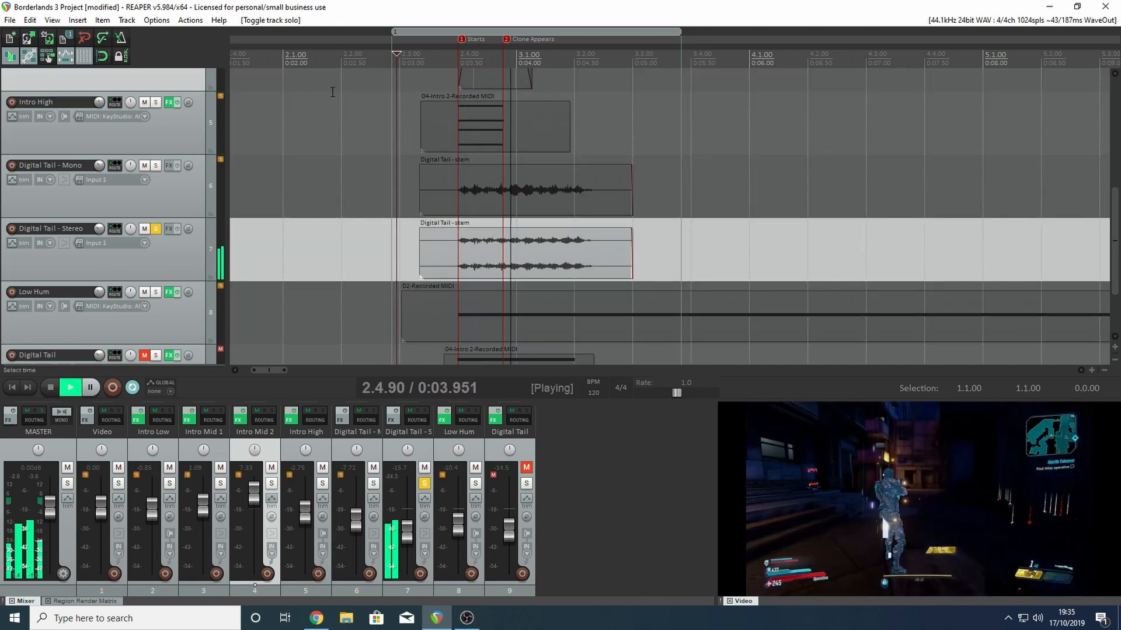
{"action": "key", "text": "space"}
{"action": "left_click", "coordinate": [157, 168]}
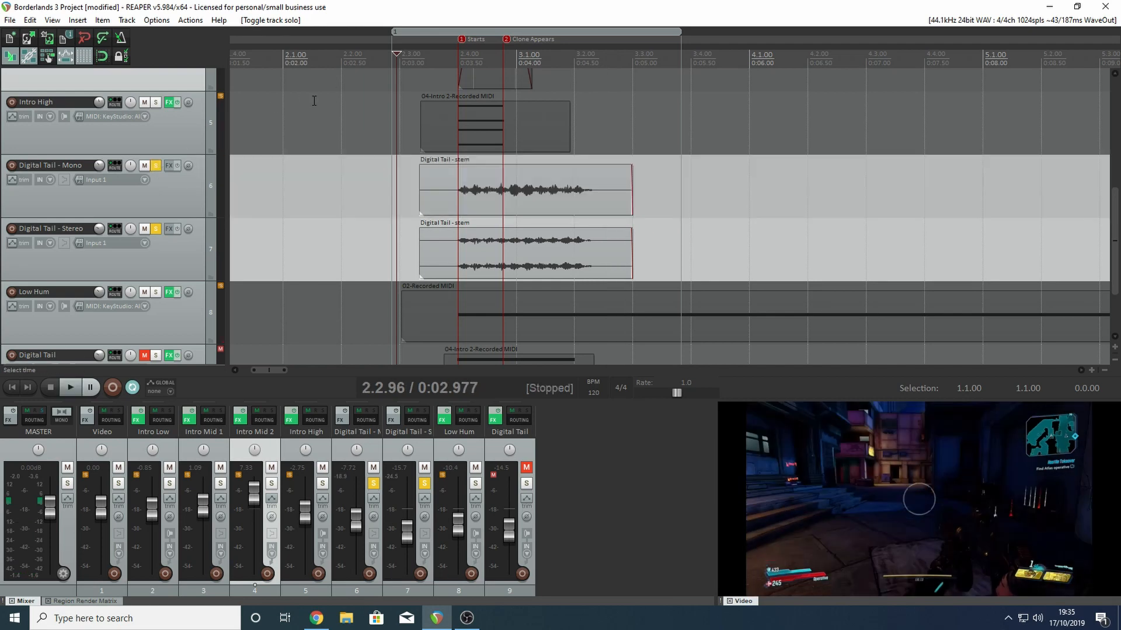
{"action": "key", "text": "space"}
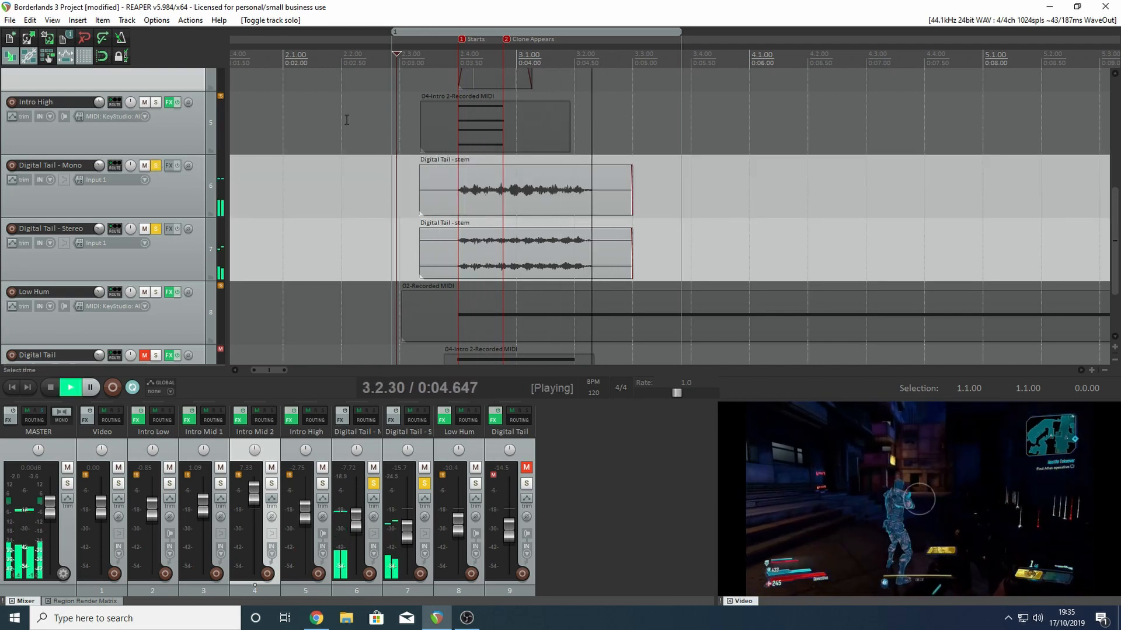
{"action": "key", "text": "space"}
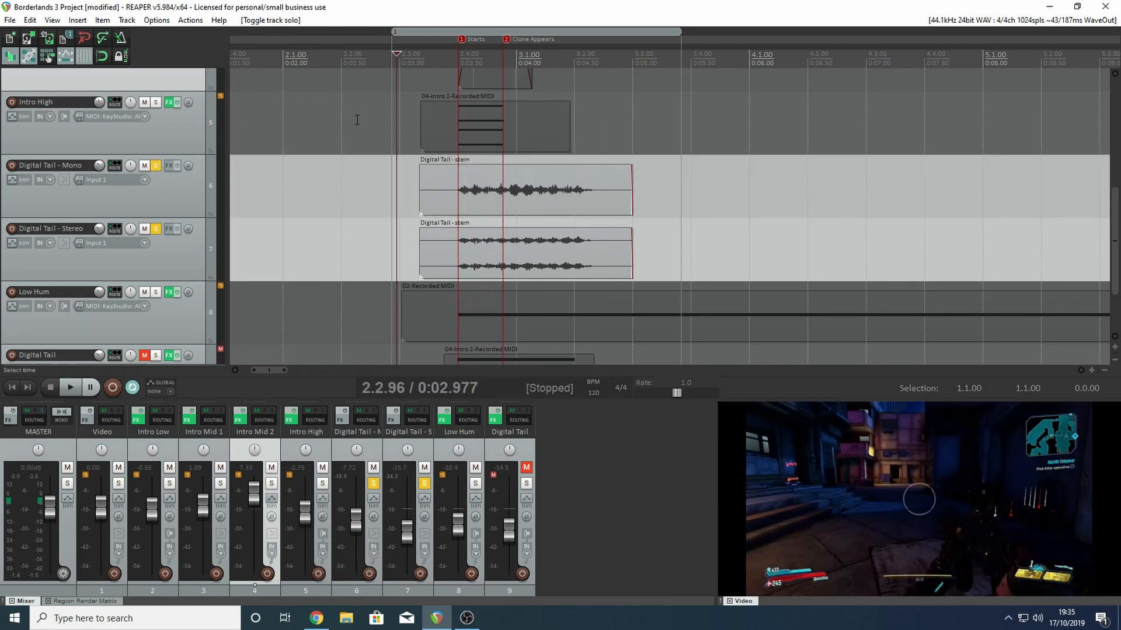
- Check the video frames beneath the digital tail after the Clone Appears marker, and unsolo both the Mono and Stereo tracks
{"action": "left_click", "coordinate": [591, 58]}
{"action": "left_click", "coordinate": [564, 61]}
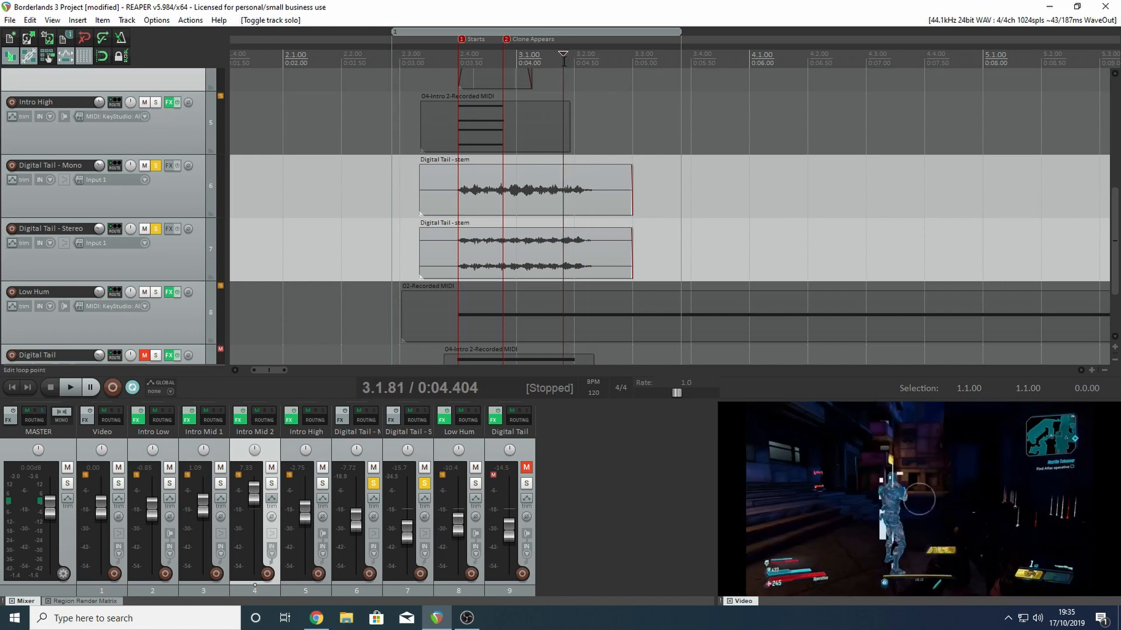
{"action": "left_click", "coordinate": [530, 58]}
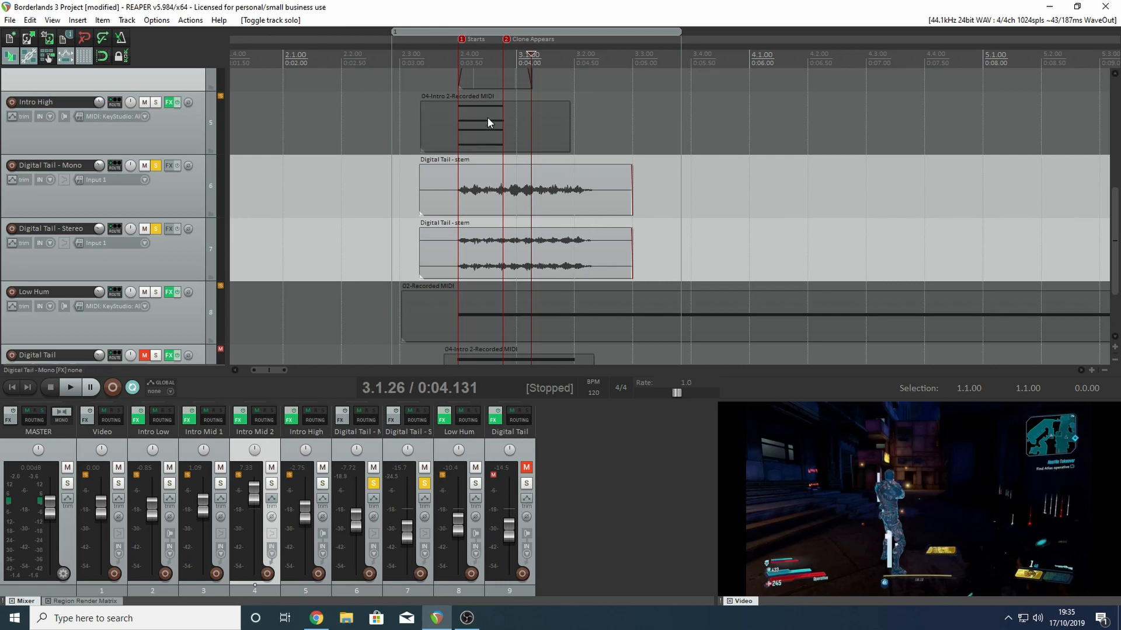
{"action": "left_click", "coordinate": [156, 165]}
{"action": "left_click", "coordinate": [155, 229]}
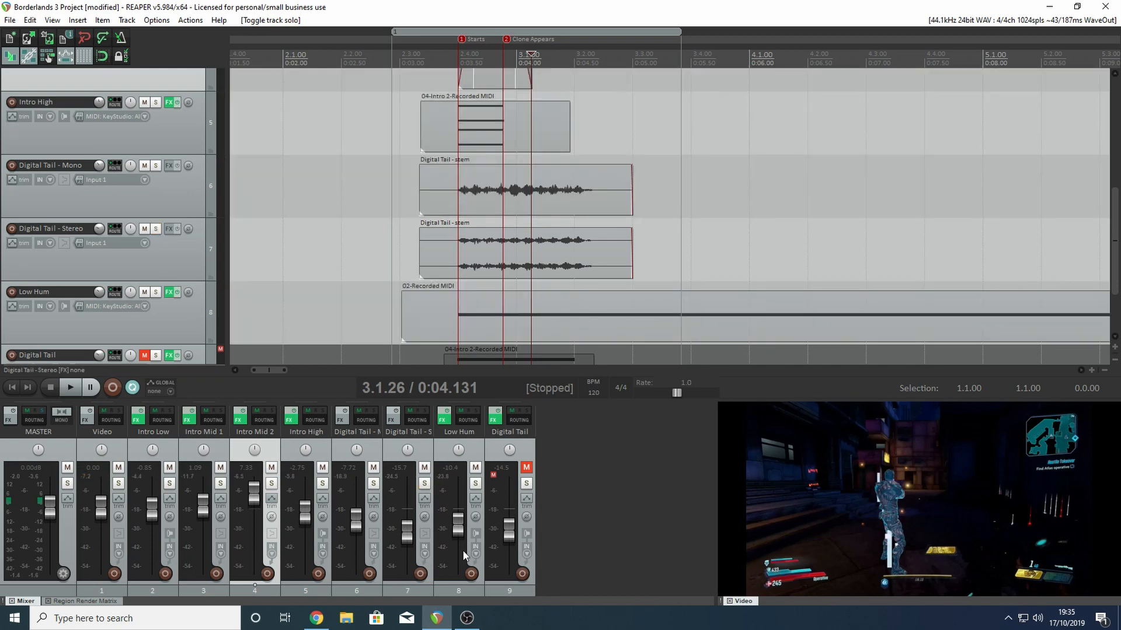
- Set a time selection spanning the intro items and play the Intro Low track soloed from just before them
{"action": "left_click", "coordinate": [220, 484]}
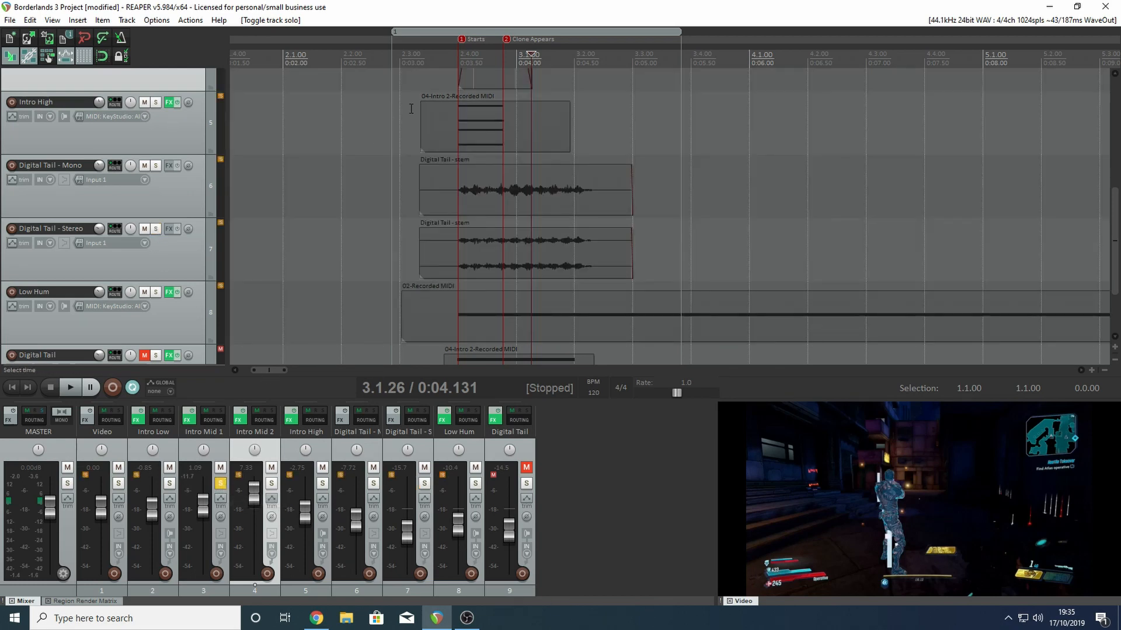
{"action": "left_click", "coordinate": [220, 483]}
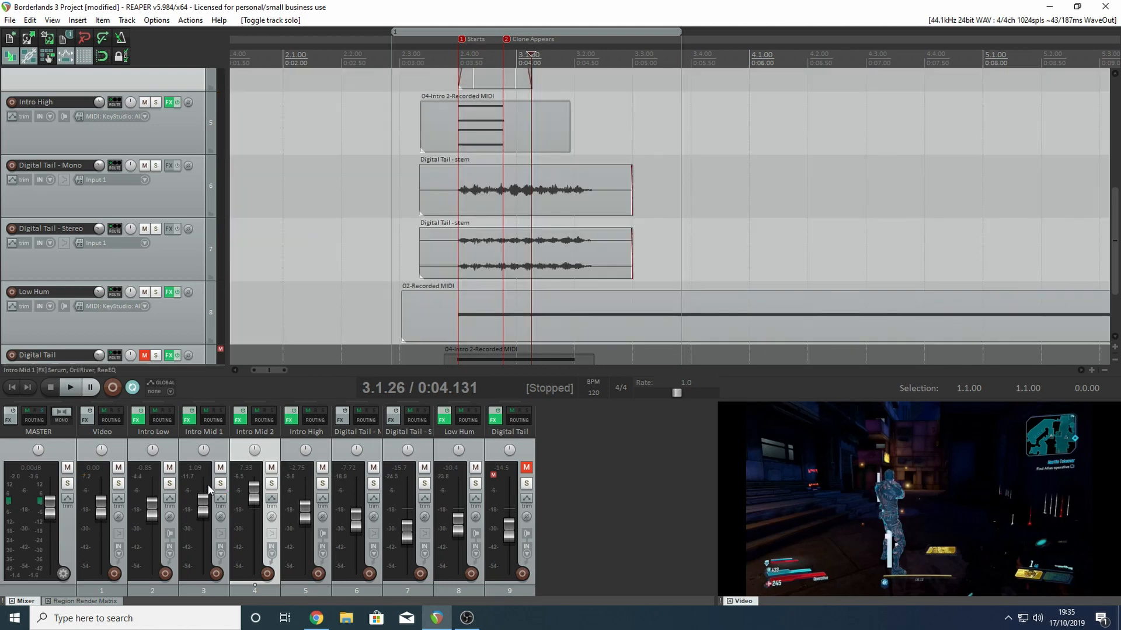
{"action": "left_click", "coordinate": [170, 484]}
{"action": "left_click_drag", "start_coordinate": [391, 91], "coordinate": [724, 72]}
{"action": "left_click", "coordinate": [379, 54]}
{"action": "key", "text": "space"}
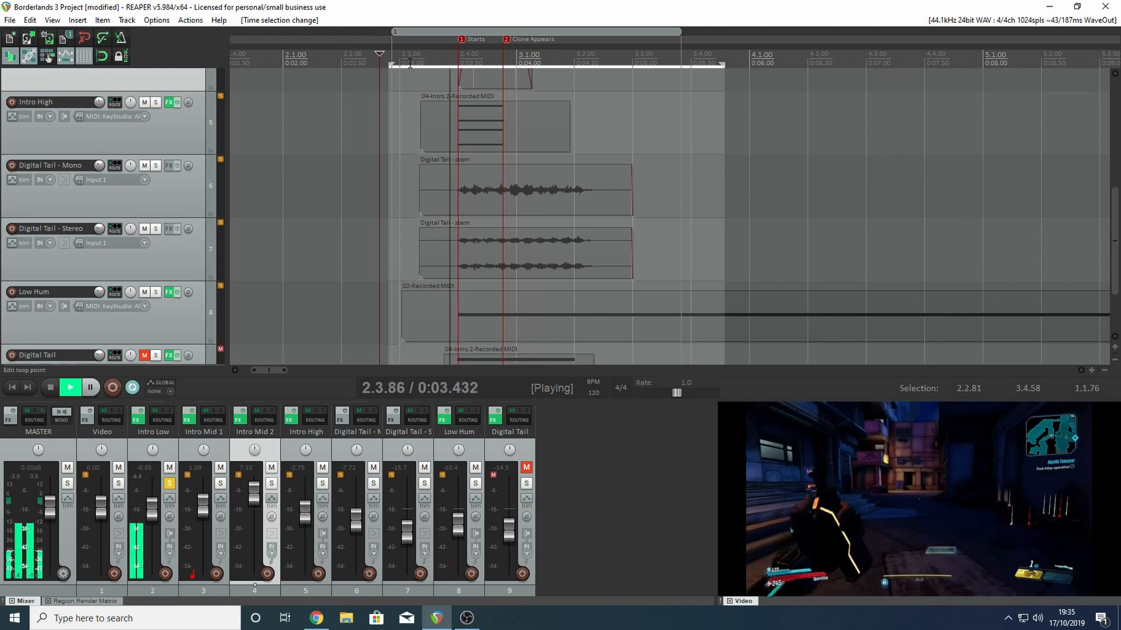
{"action": "key", "text": "space"}
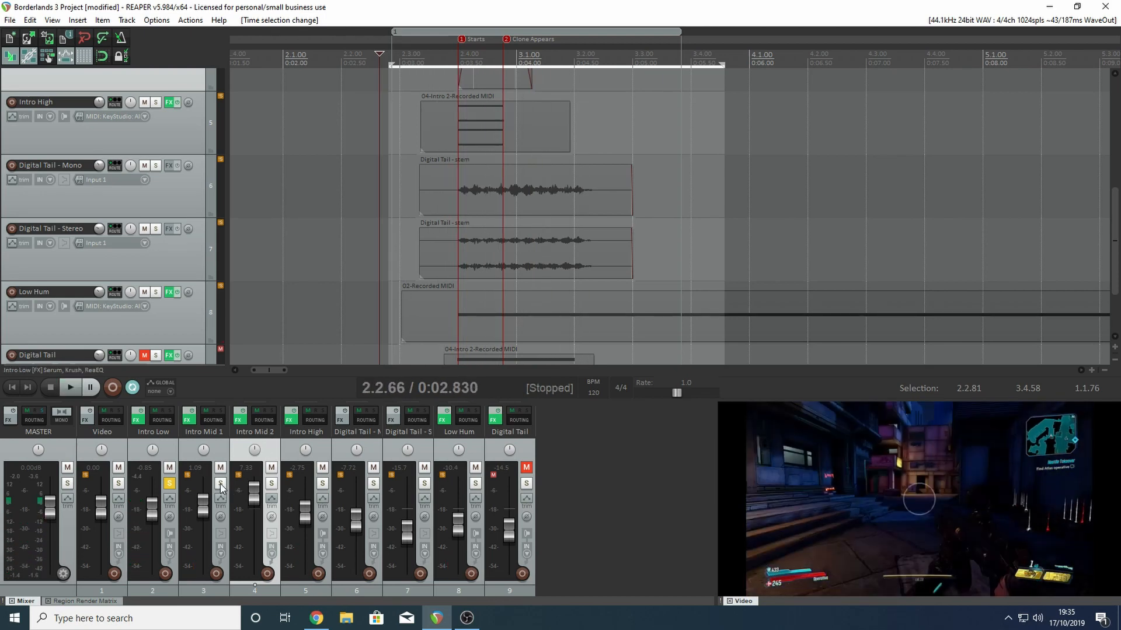
- Solo Intro Mid 1 alongside Intro Low, followed by Intro Mid 2, playing the layered sound after each addition
{"action": "left_click", "coordinate": [220, 483]}
{"action": "key", "text": "space"}
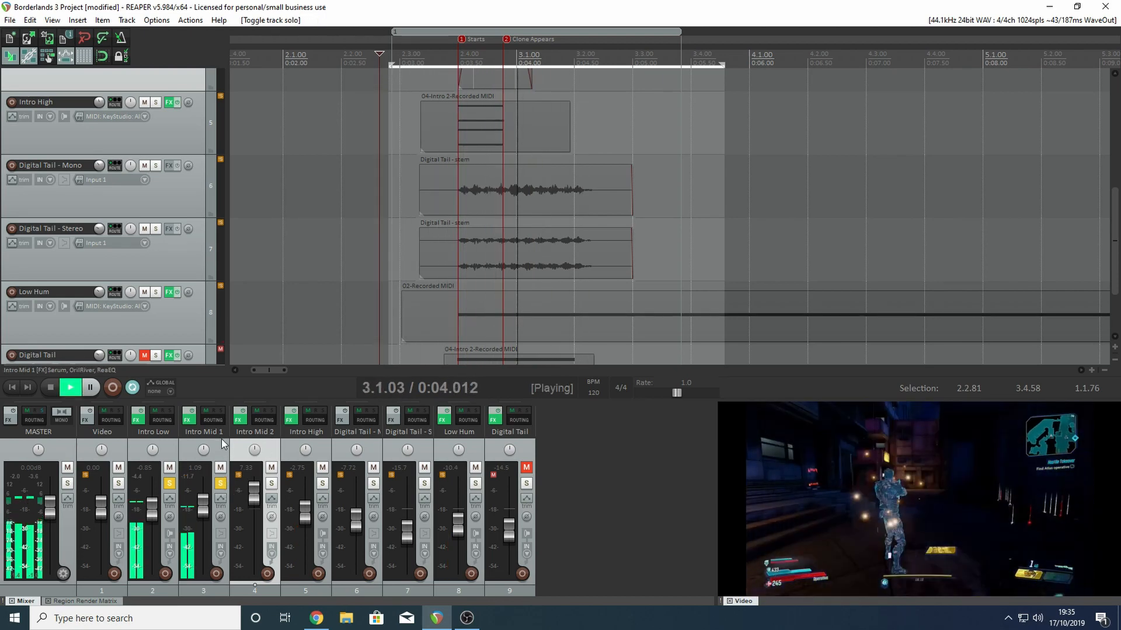
{"action": "key", "text": "space"}
{"action": "left_click", "coordinate": [272, 483]}
{"action": "key", "text": "space"}
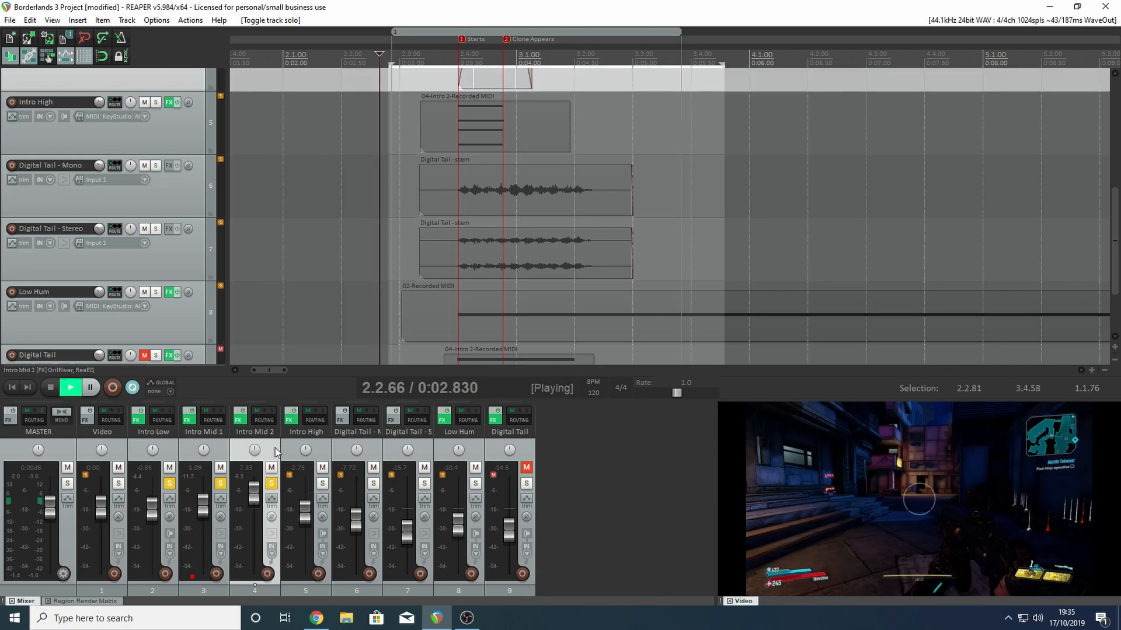
{"action": "key", "text": "space"}
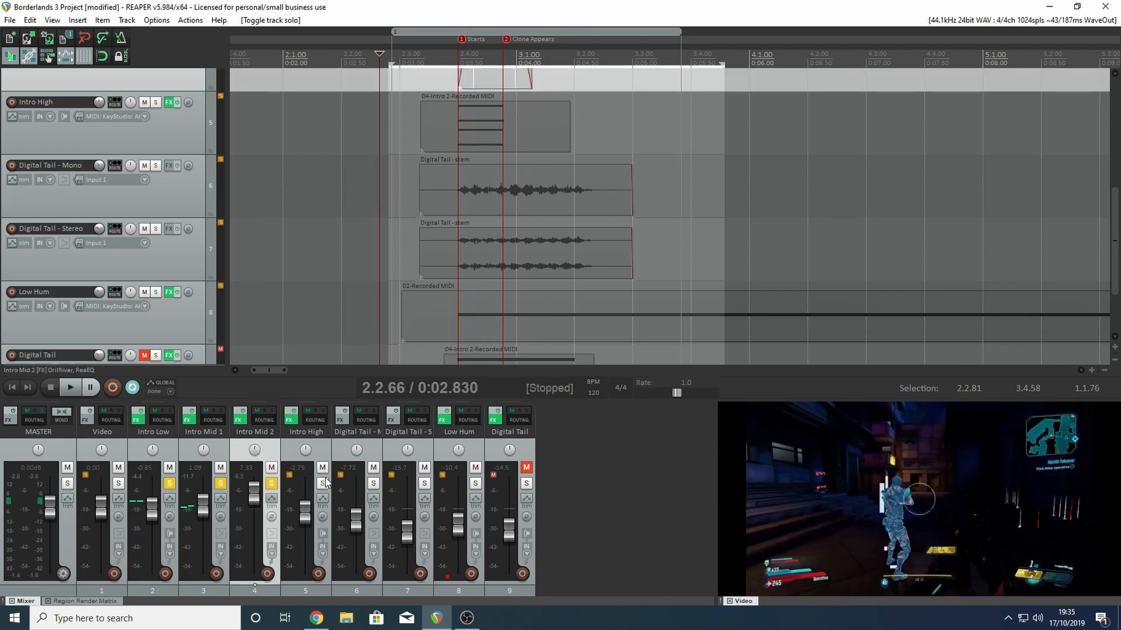
- Add Intro High to the solo and play the layers, then play them again with both Digital Tail stem tracks soloed too
{"action": "left_click", "coordinate": [322, 483]}
{"action": "key", "text": "space"}
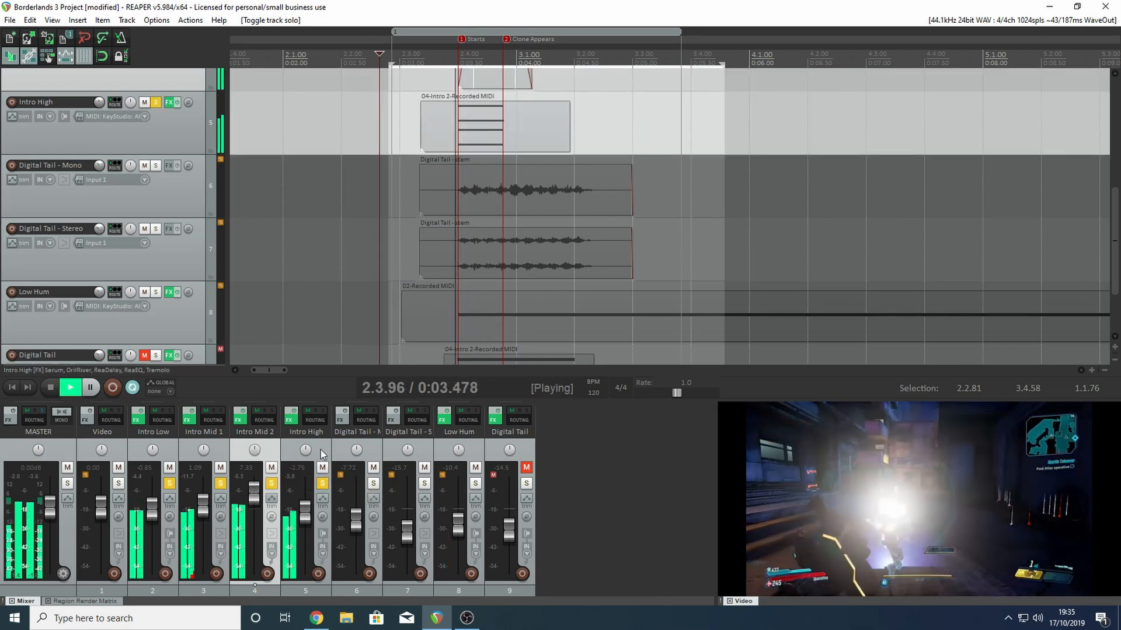
{"action": "key", "text": "space"}
{"action": "left_click", "coordinate": [374, 483]}
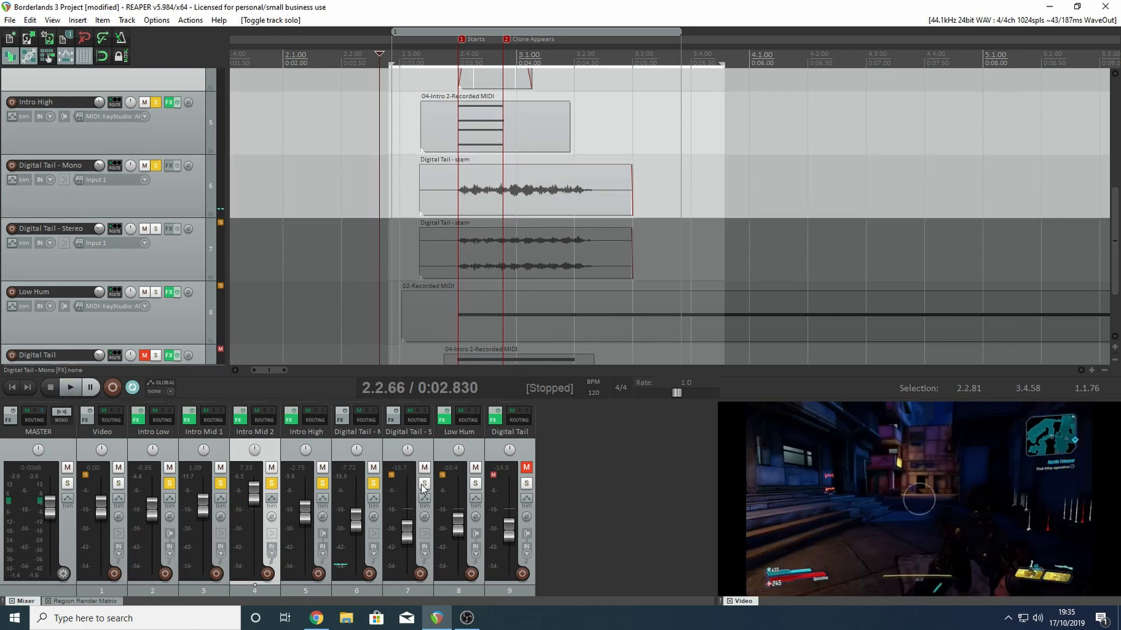
{"action": "left_click", "coordinate": [425, 483]}
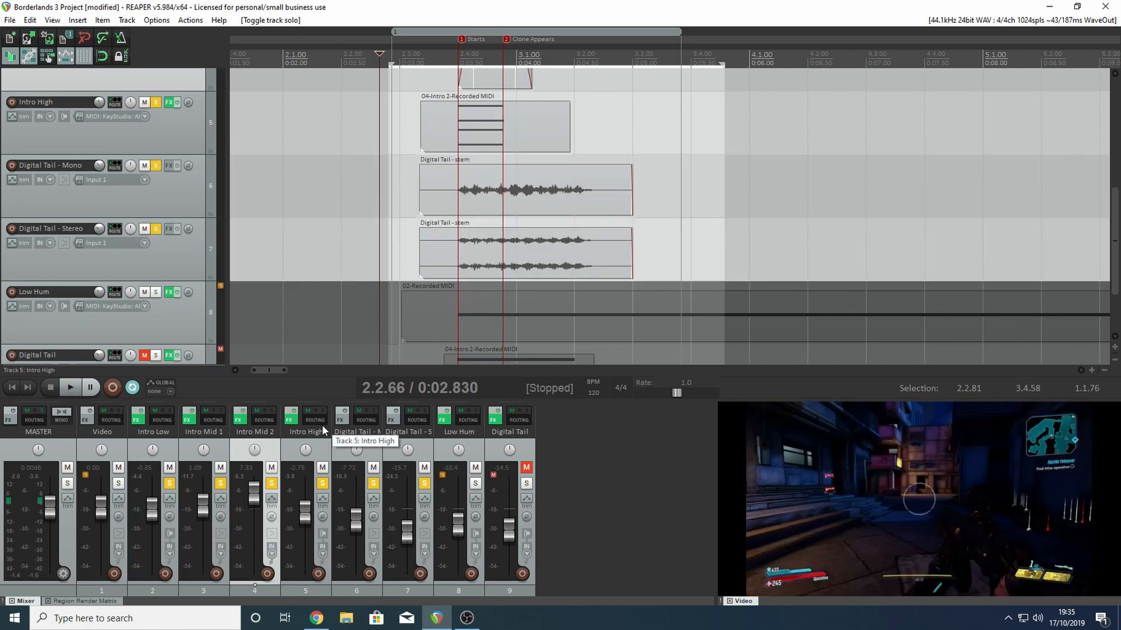
{"action": "key", "text": "space"}
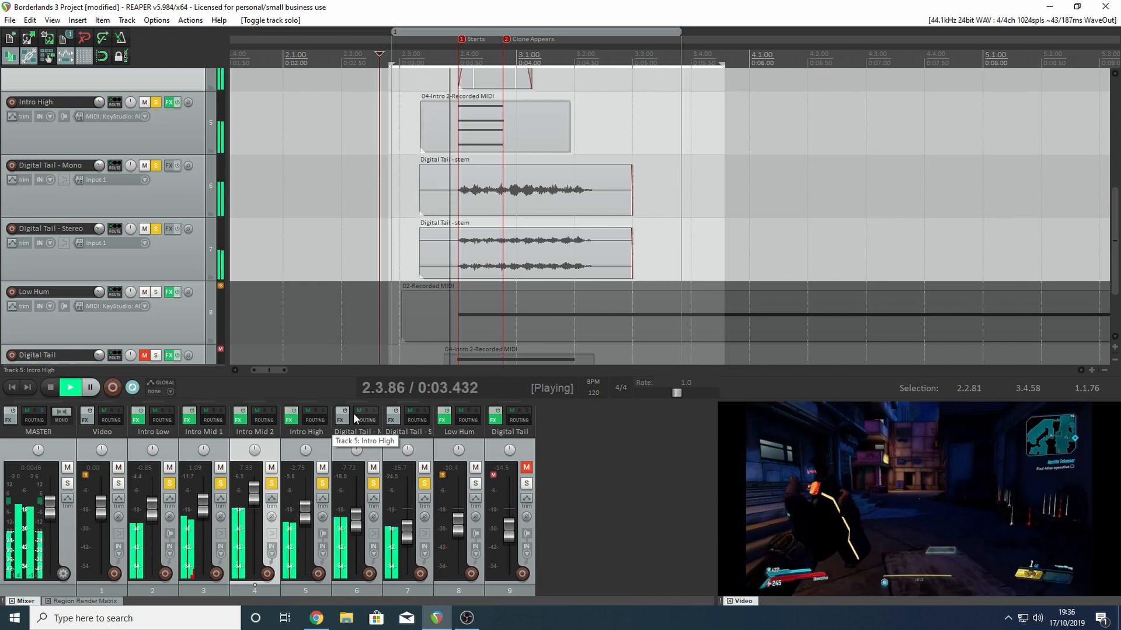
{"action": "key", "text": "space"}
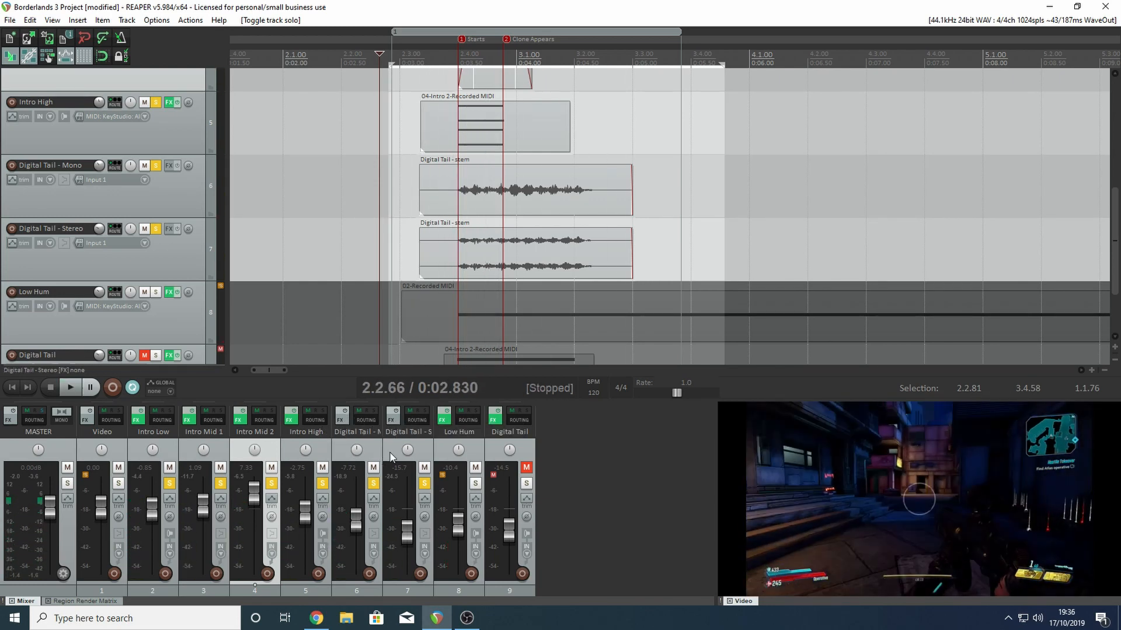
- Go to the Clone Appears marker and unsolo all four Intro tracks plus Digital Tail - Mono and Stereo
{"action": "key", "text": "2"}
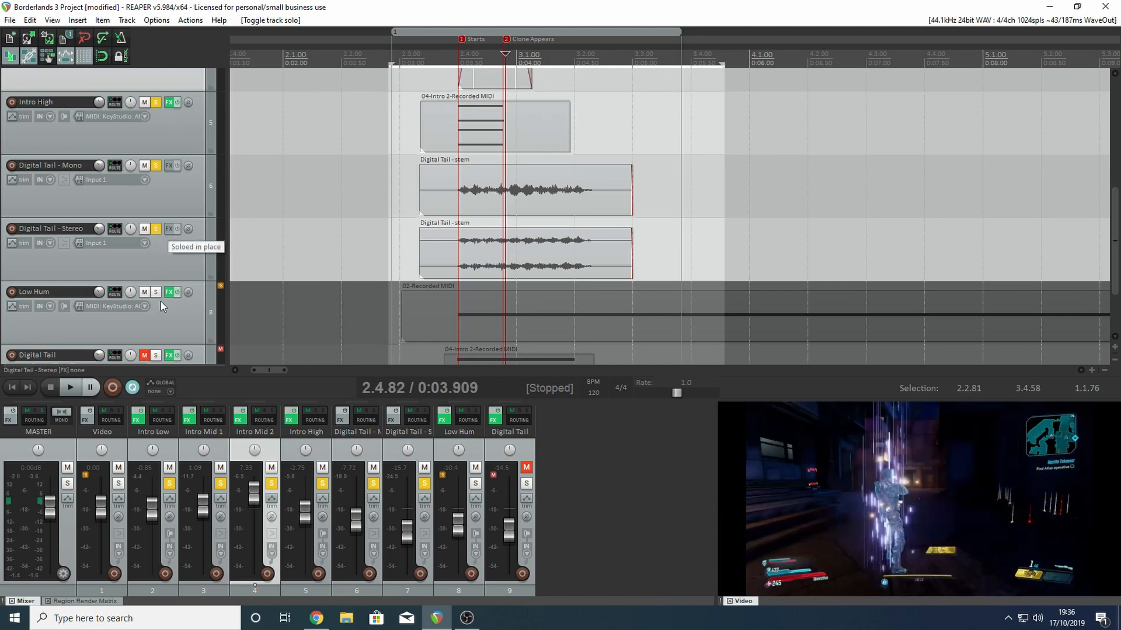
{"action": "left_click", "coordinate": [170, 483]}
{"action": "left_click", "coordinate": [220, 483]}
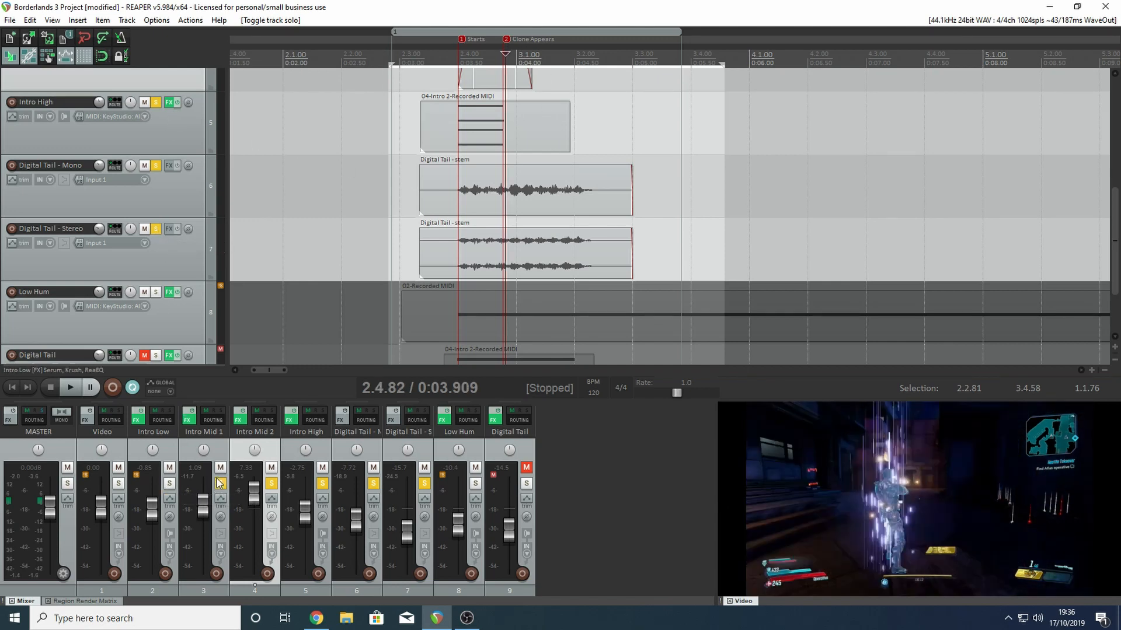
{"action": "left_click", "coordinate": [271, 483]}
{"action": "left_click", "coordinate": [322, 483]}
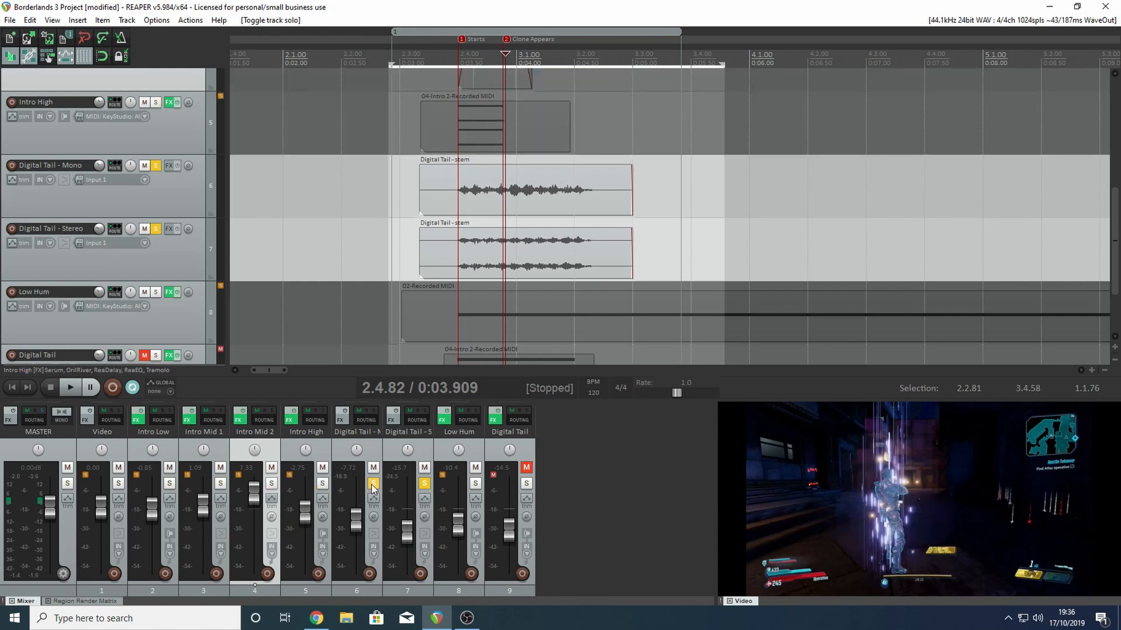
{"action": "left_click", "coordinate": [373, 484]}
{"action": "left_click", "coordinate": [424, 484]}
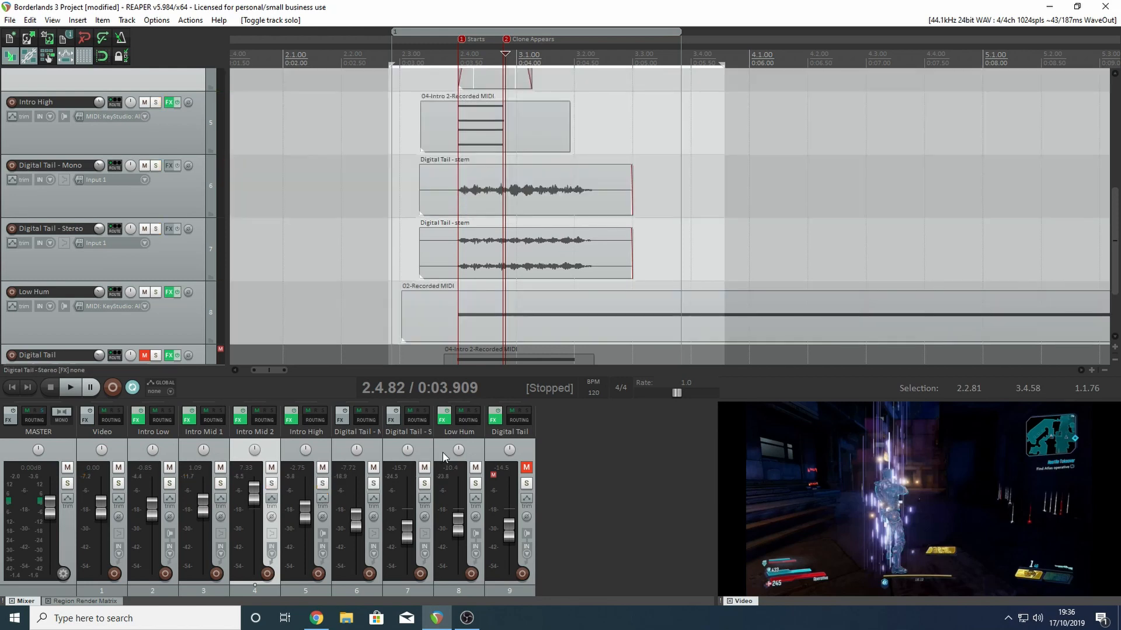
- Solo the Low Hum track, remove the time selection, and check video frames along the hum's long MIDI item
{"action": "left_click", "coordinate": [476, 483]}
{"action": "left_click", "coordinate": [455, 54]}
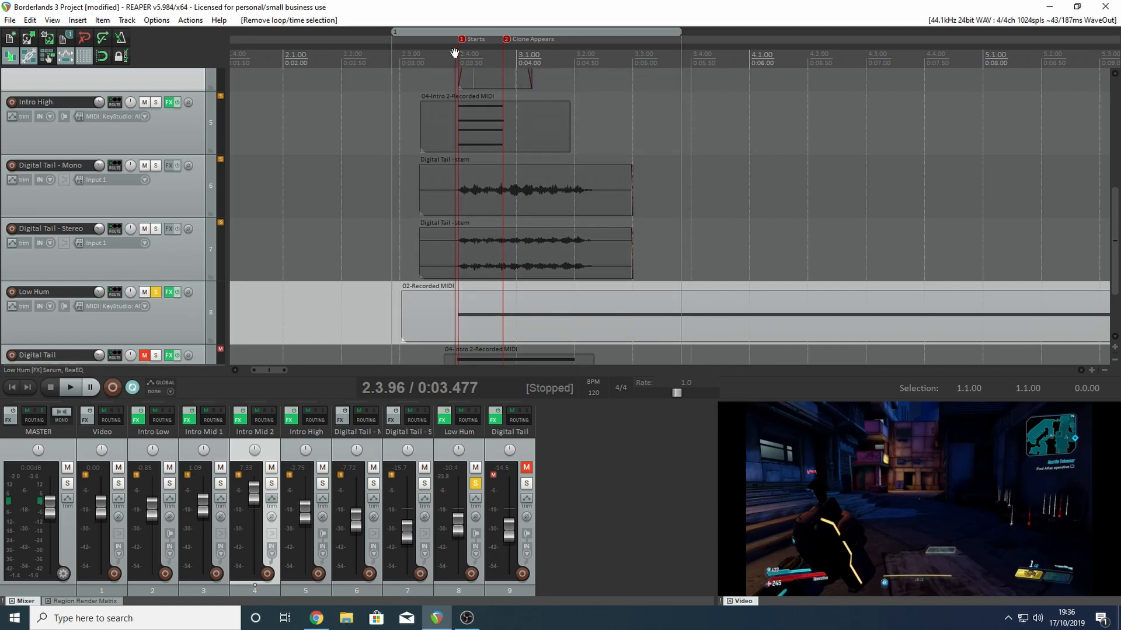
{"action": "left_click", "coordinate": [804, 56]}
{"action": "scroll", "coordinate": [804, 57], "scroll_direction": "down", "scroll_amount": 3}
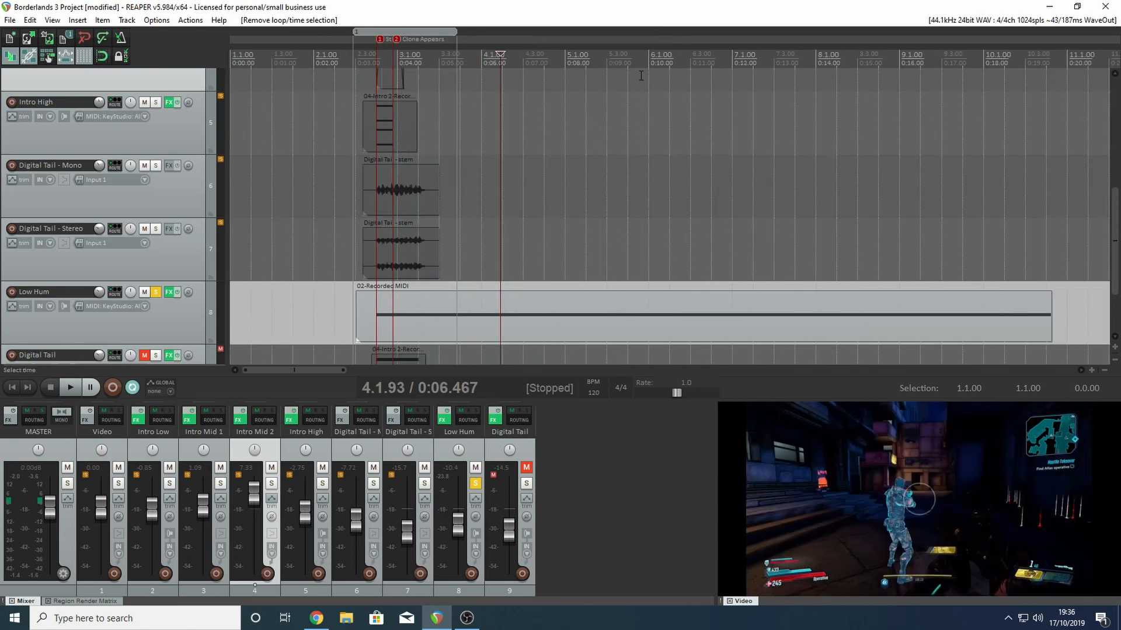
{"action": "left_click", "coordinate": [626, 58]}
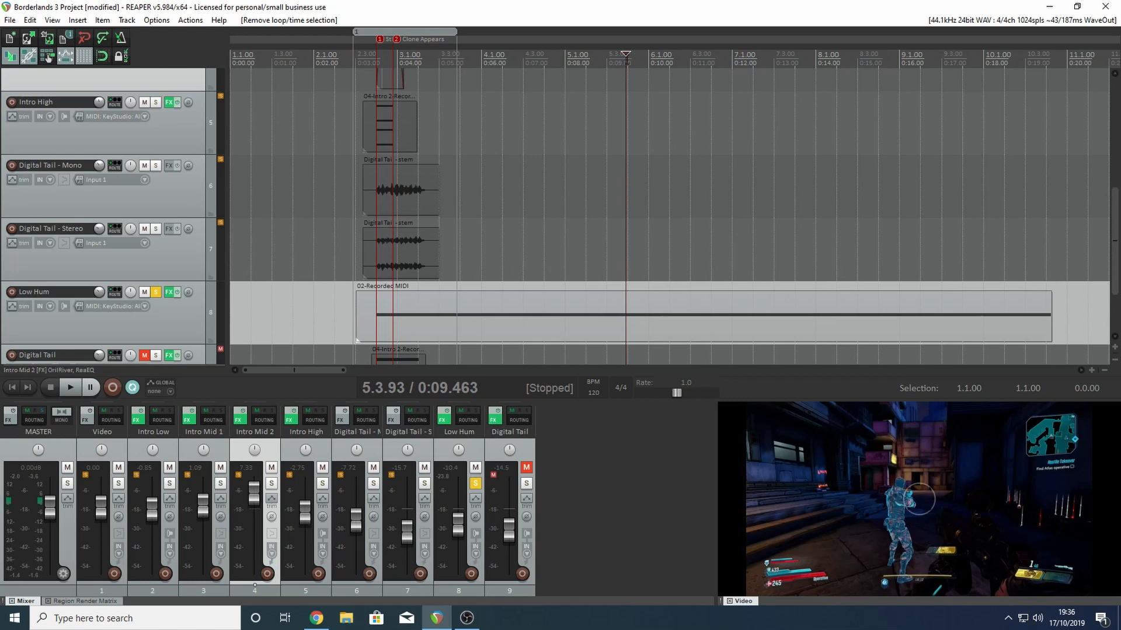
- Play Low Hum soloed from just before the Starts marker and lower its volume to -17.8 dB
{"action": "left_click", "coordinate": [372, 58]}
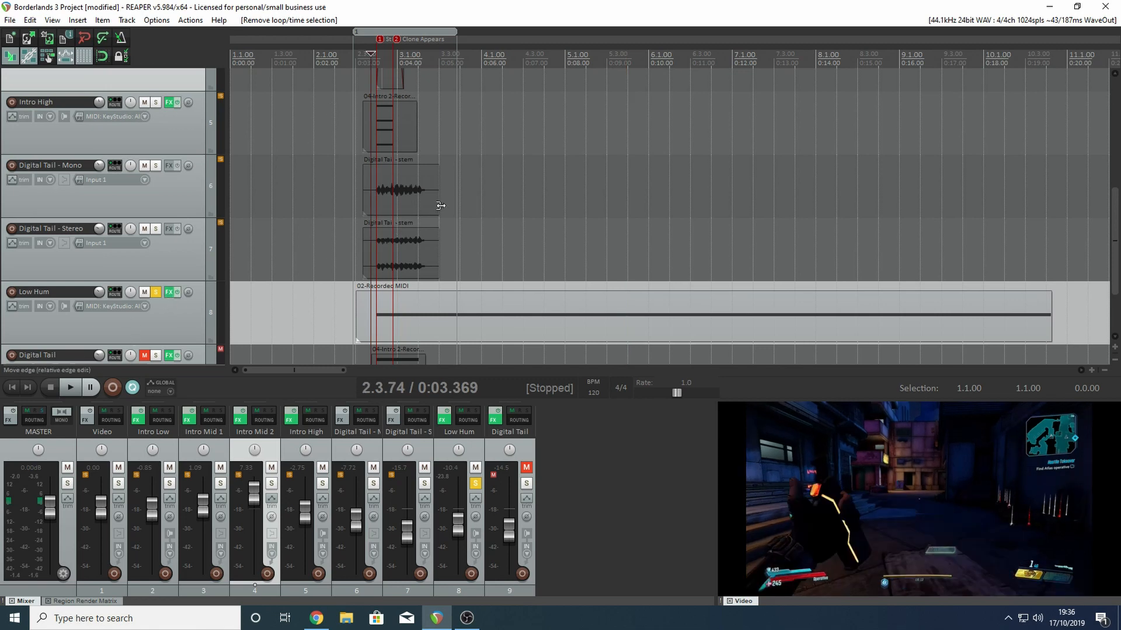
{"action": "key", "text": "space"}
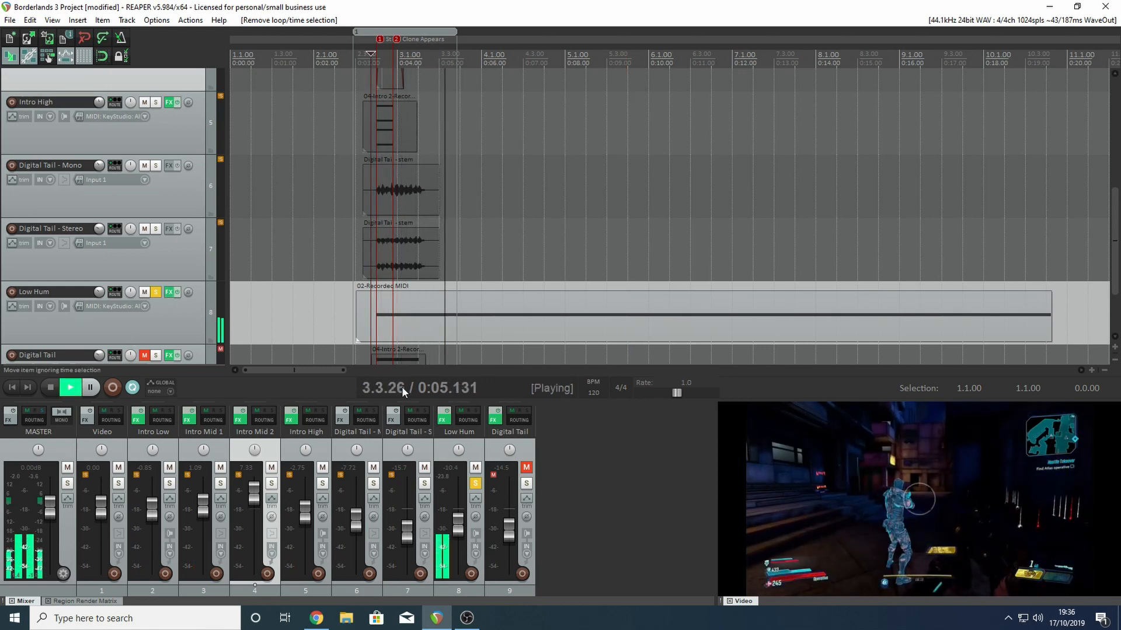
{"action": "mouse_move", "coordinate": [458, 521]}
{"action": "left_mouse_down"}
{"action": "mouse_move", "coordinate": [462, 513]}
{"action": "mouse_move", "coordinate": [461, 539]}
{"action": "left_mouse_up"}
{"action": "key", "text": "space"}
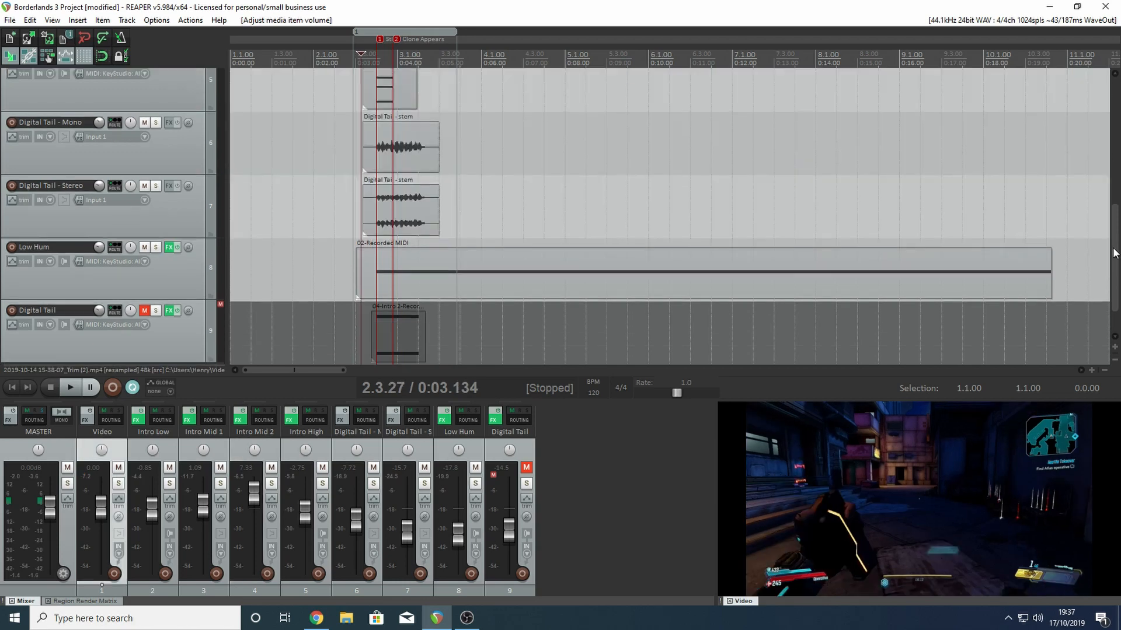
- Play the mix unsoloed from just before the Low Hum item and raise Low Hum's volume slightly
{"action": "left_click_drag", "start_coordinate": [1114, 256], "coordinate": [1115, 250]}
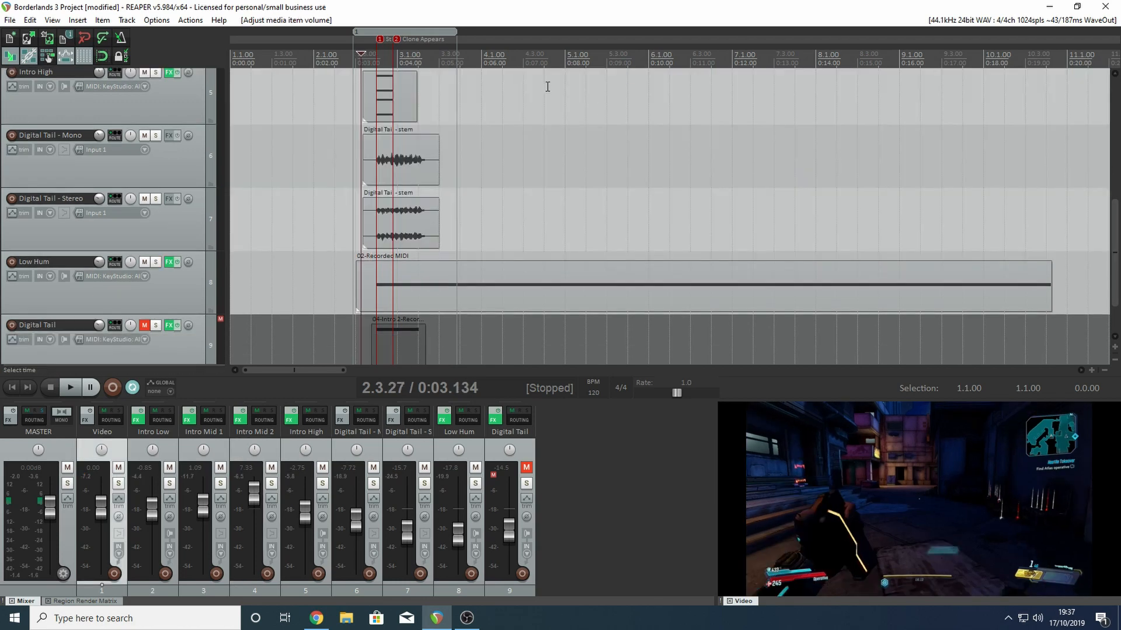
{"action": "left_click", "coordinate": [349, 59]}
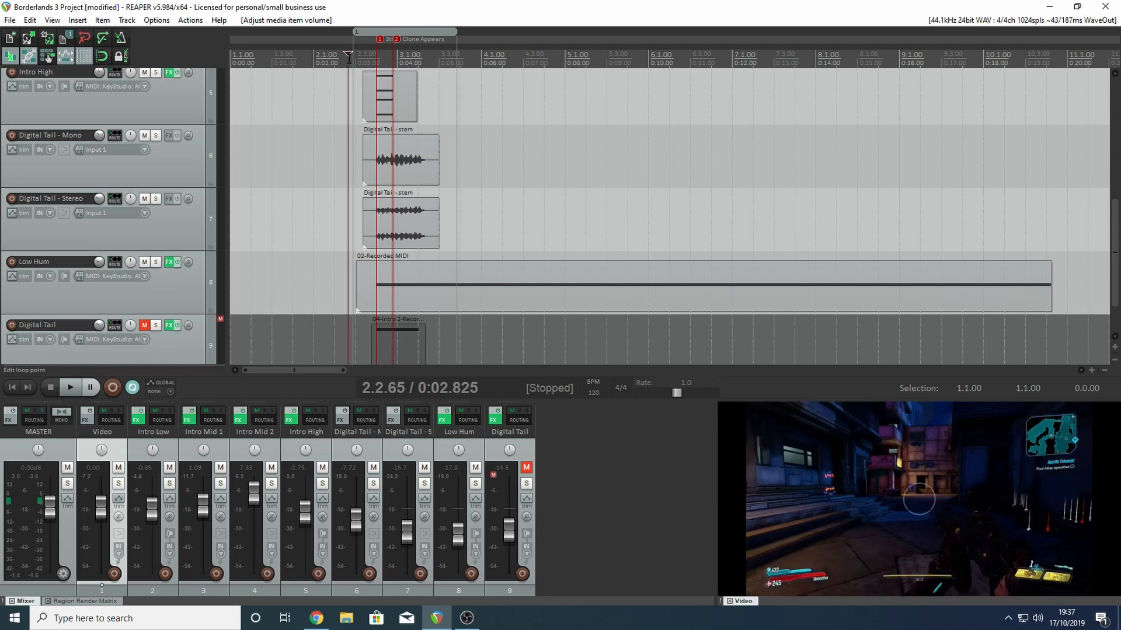
{"action": "key", "text": "space"}
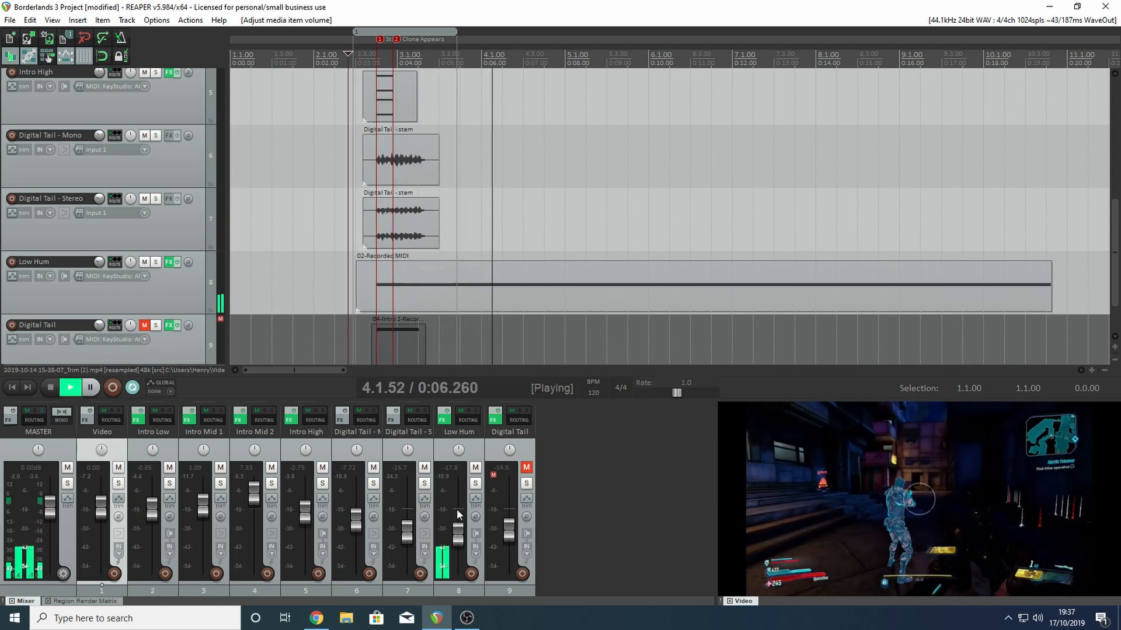
{"action": "left_click_drag", "start_coordinate": [458, 534], "coordinate": [458, 529]}
{"action": "key", "text": "space"}
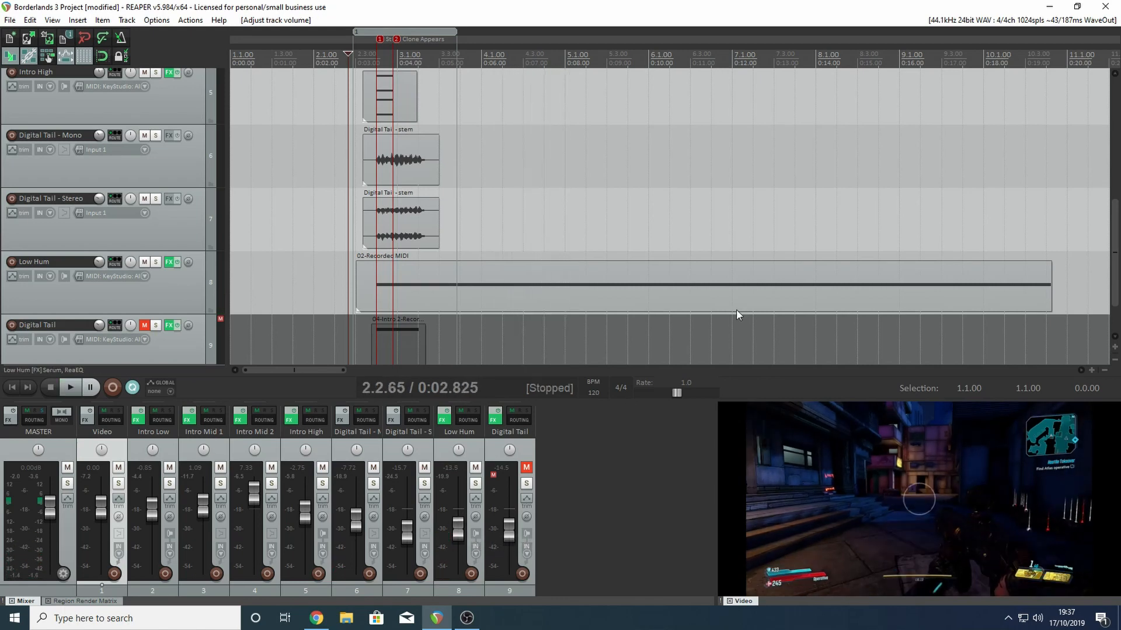
- Open Low Hum's effects chain, bypass ReaEQ, and switch off Serum's filter and oscillator B
{"action": "left_click", "coordinate": [443, 420]}
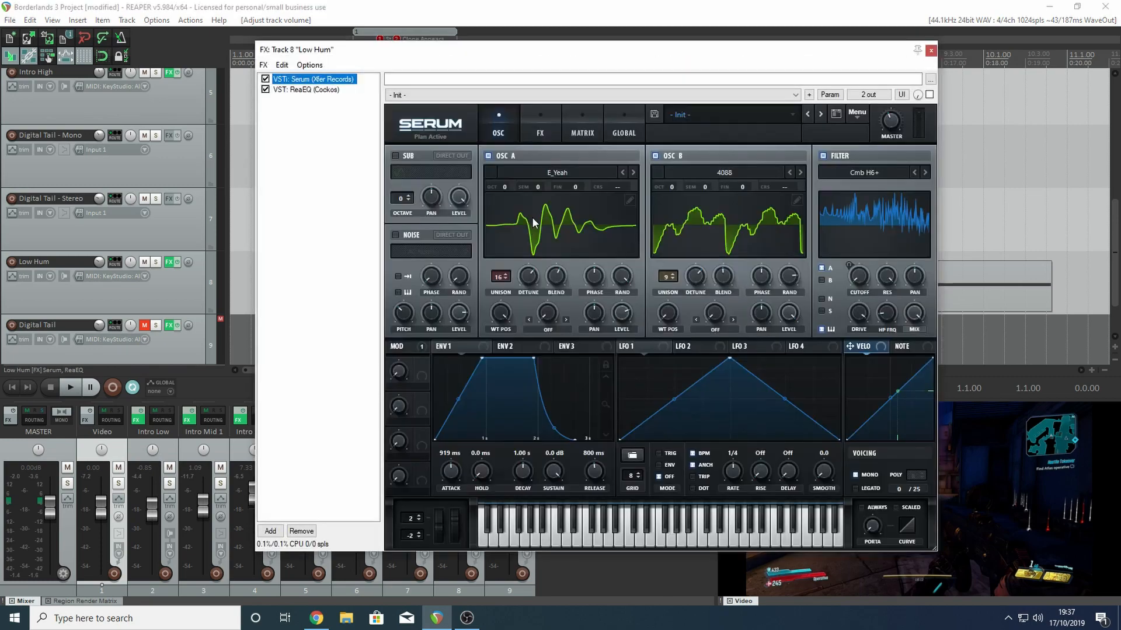
{"action": "left_click_drag", "start_coordinate": [693, 49], "coordinate": [536, 66]}
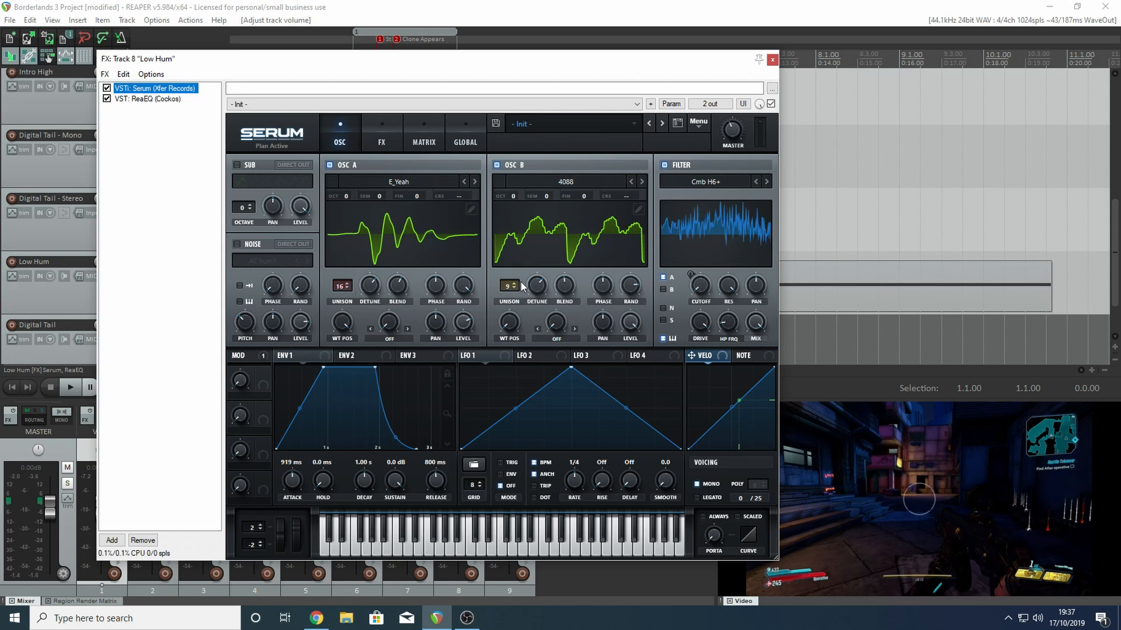
{"action": "left_click", "coordinate": [107, 99]}
{"action": "left_click", "coordinate": [665, 166]}
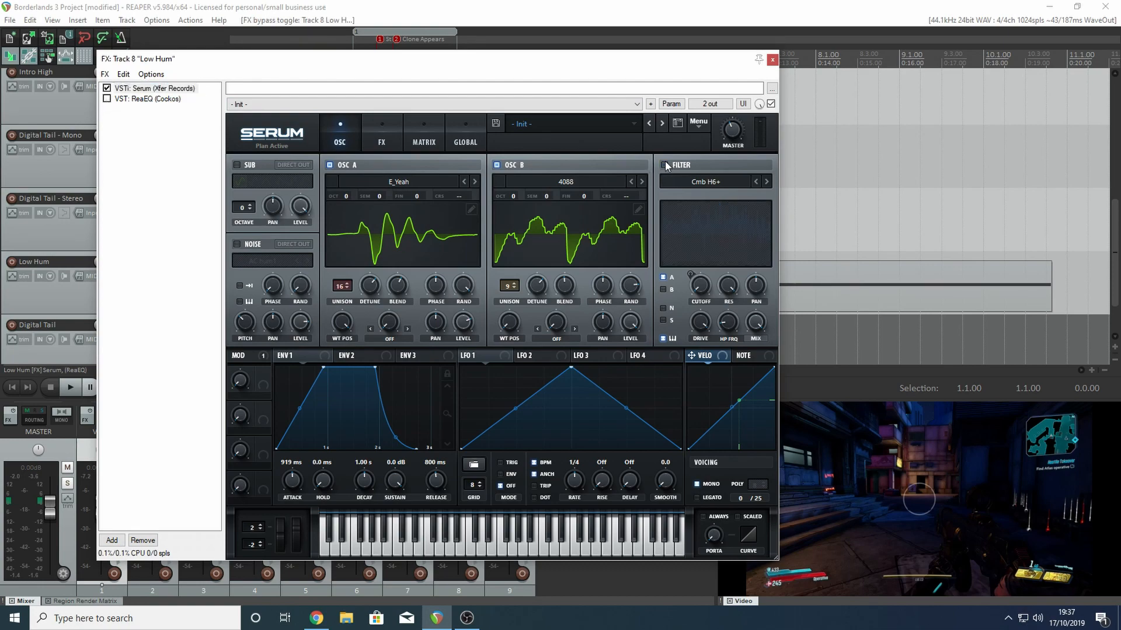
{"action": "left_click", "coordinate": [497, 166]}
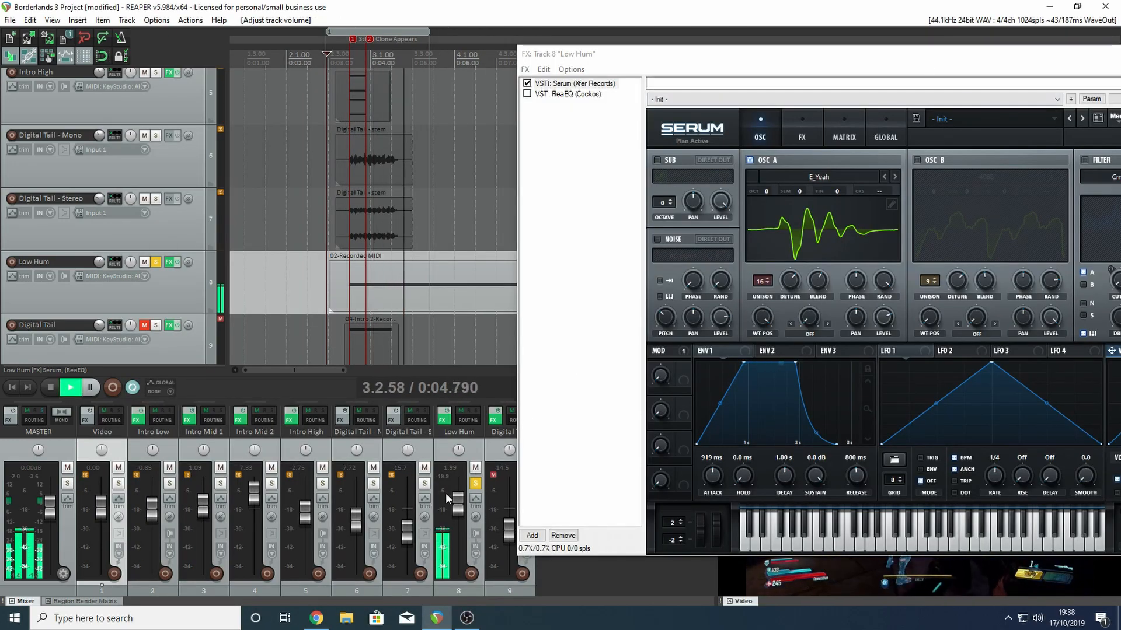
- Raise Low Hum's volume to +10.3 dB during playback of oscillator A alone, and bring Serum's oscillator settings back into view
{"action": "left_click_drag", "start_coordinate": [458, 503], "coordinate": [456, 492]}
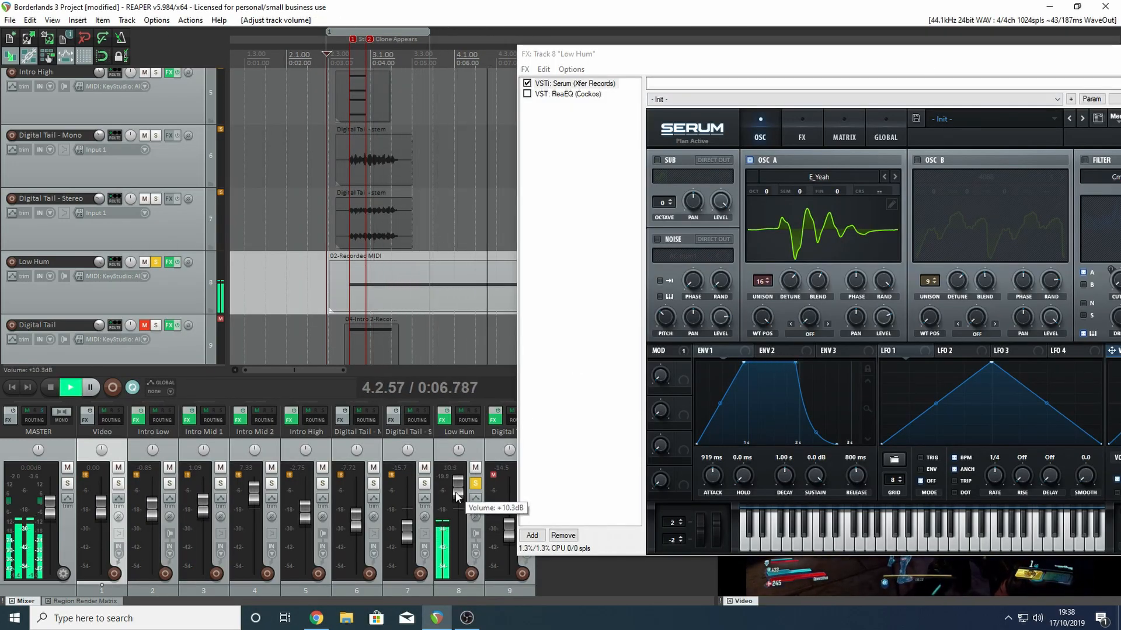
{"action": "left_click_drag", "start_coordinate": [928, 57], "coordinate": [505, 68]}
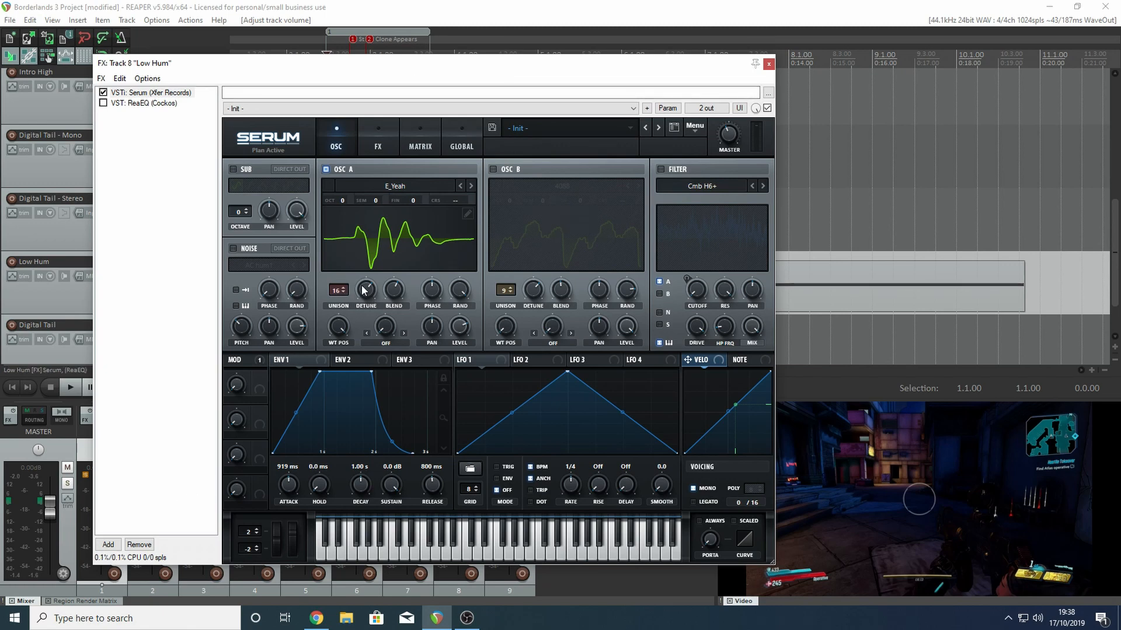
{"action": "left_click", "coordinate": [338, 292]}
- Switch off Serum's oscillator A, enable oscillator B, and play the Low Hum track with oscillator B alone
{"action": "left_click", "coordinate": [423, 168]}
{"action": "left_click", "coordinate": [492, 167]}
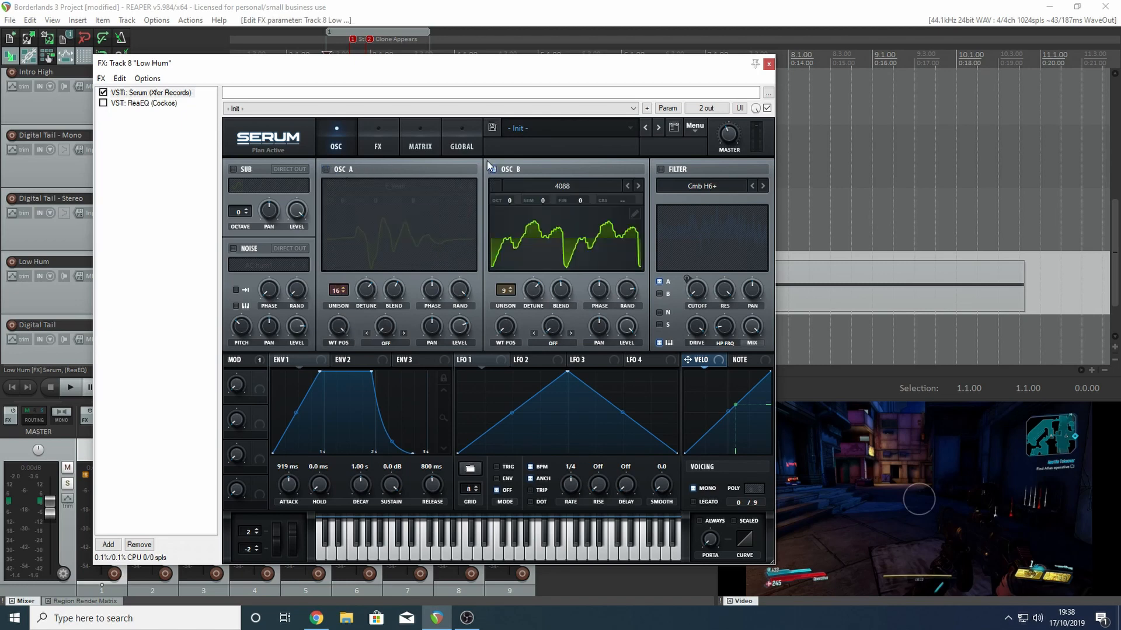
{"action": "key", "text": "space"}
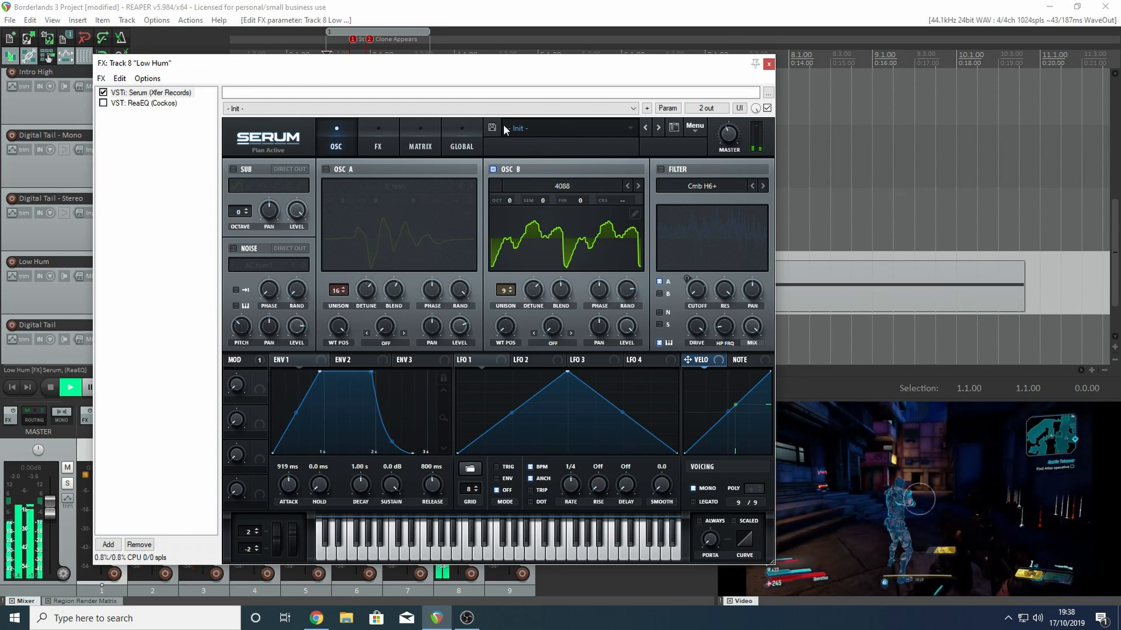
{"action": "key", "text": "space"}
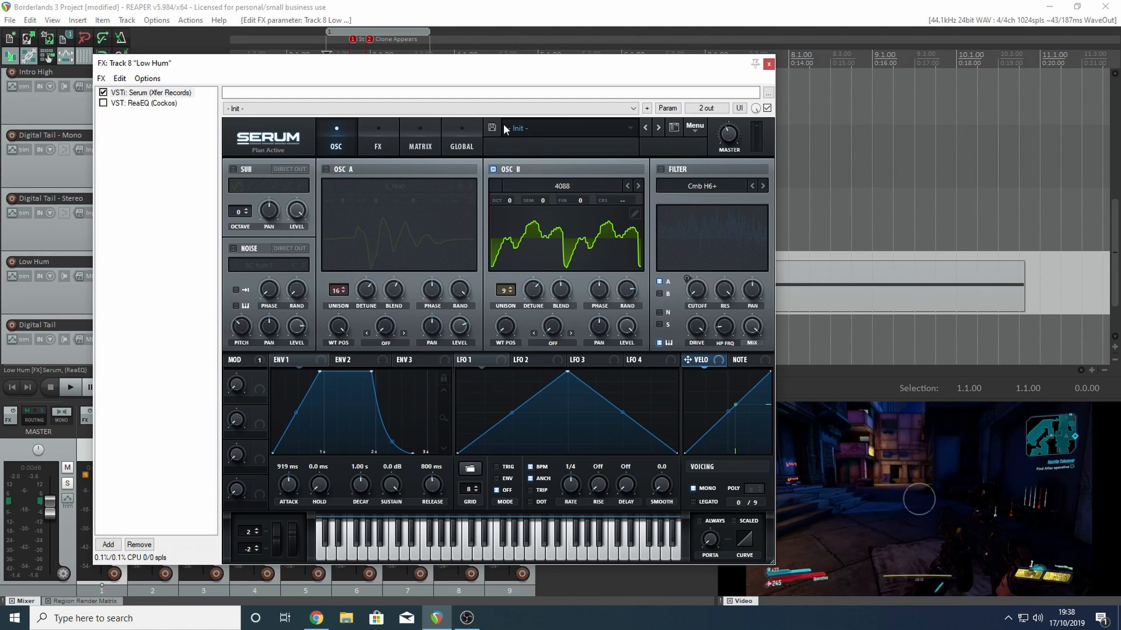
- Switch Serum's oscillator A back on, play Low Hum with both oscillators, and re-enable Serum's filter
{"action": "left_click", "coordinate": [325, 169]}
{"action": "key", "text": "space"}
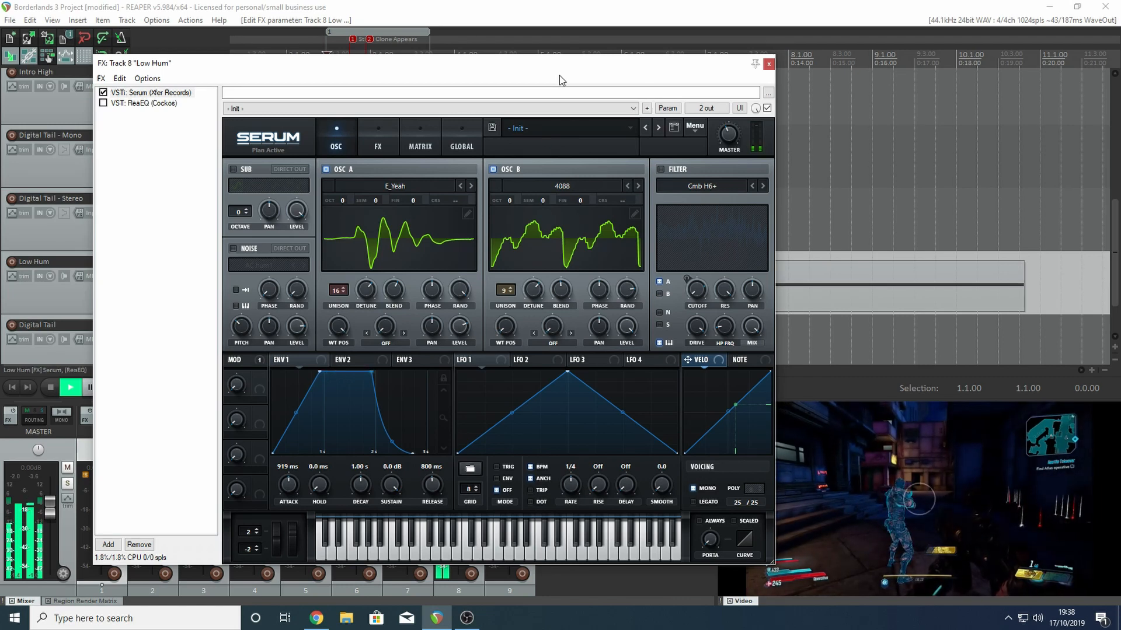
{"action": "key", "text": "space"}
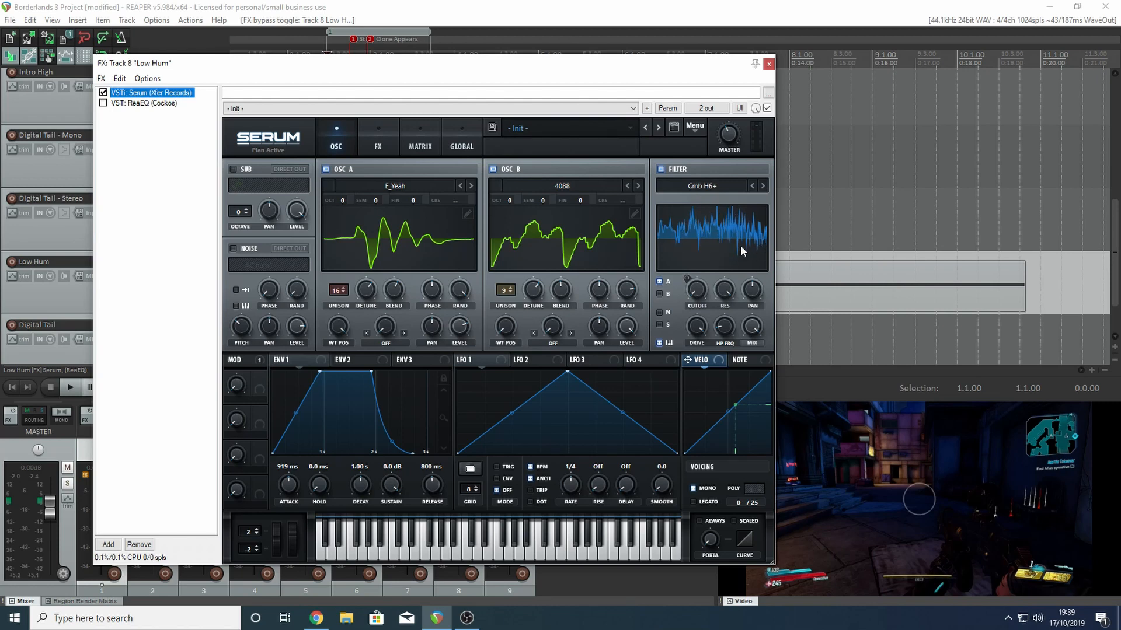
- Bring up ReaEQ in Low Hum's effects chain and take it off bypass
{"action": "left_click", "coordinate": [123, 103]}
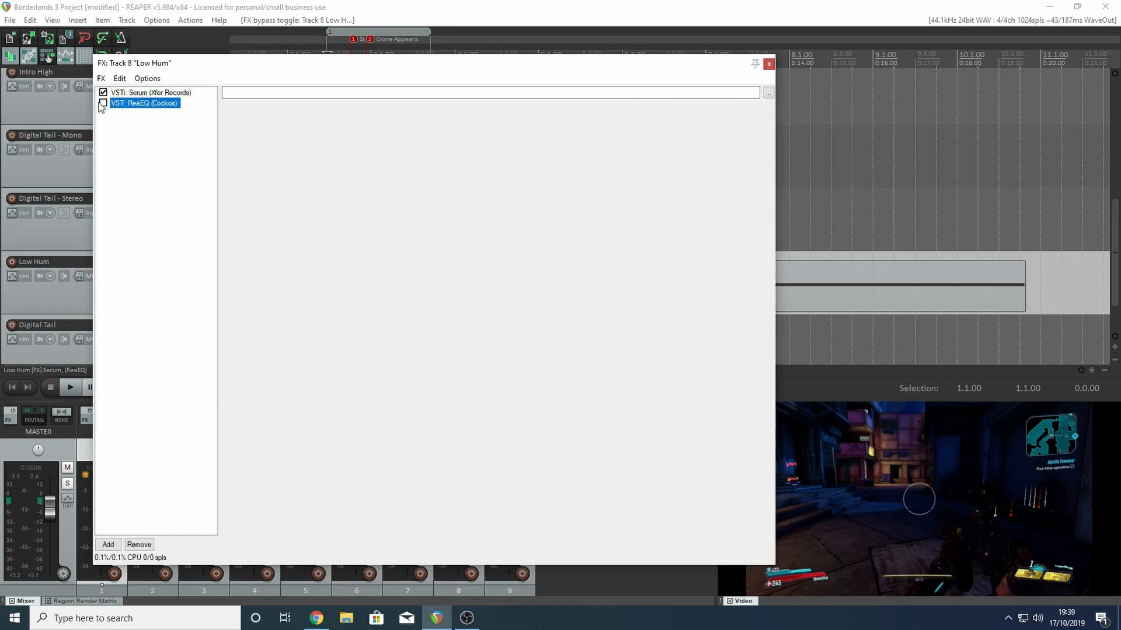
{"action": "left_click", "coordinate": [102, 103]}
{"action": "left_click", "coordinate": [103, 104]}
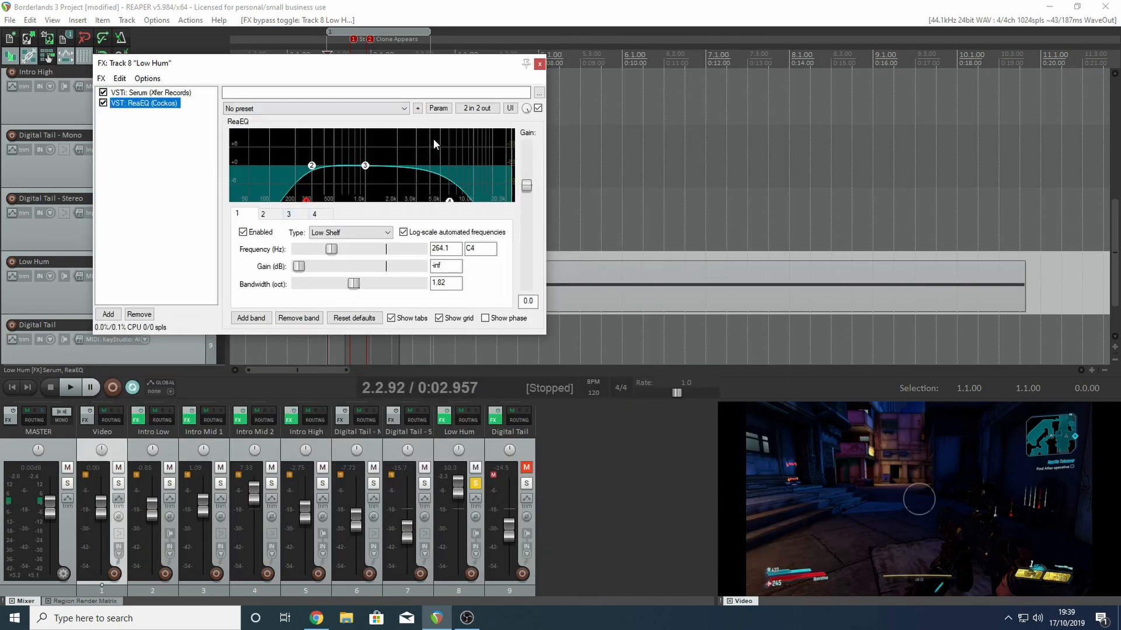
- Play Low Hum through the EQ while bringing its volume down to +2.88 dB, and close the track's effects chain
{"action": "left_click_drag", "start_coordinate": [459, 489], "coordinate": [459, 508]}
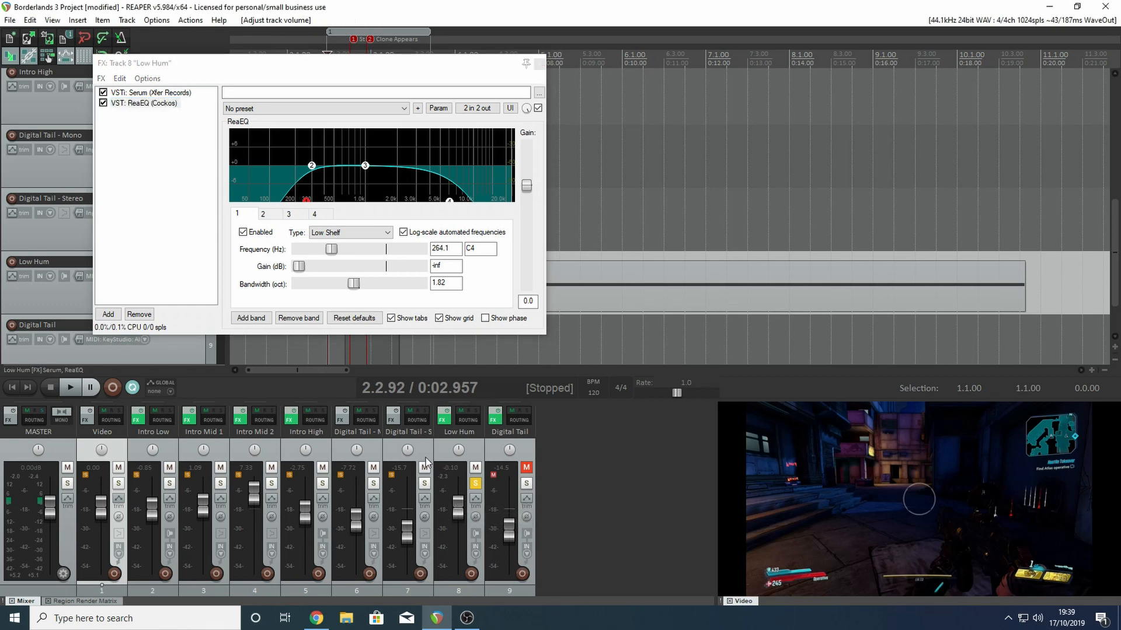
{"action": "key", "text": "space"}
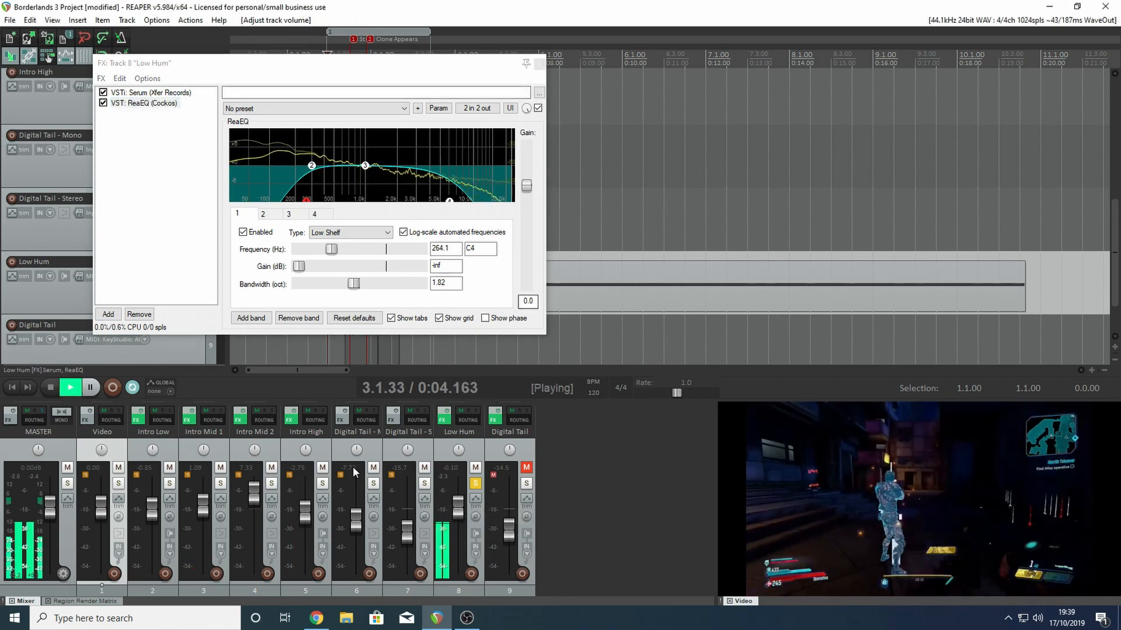
{"action": "left_click_drag", "start_coordinate": [458, 517], "coordinate": [457, 510]}
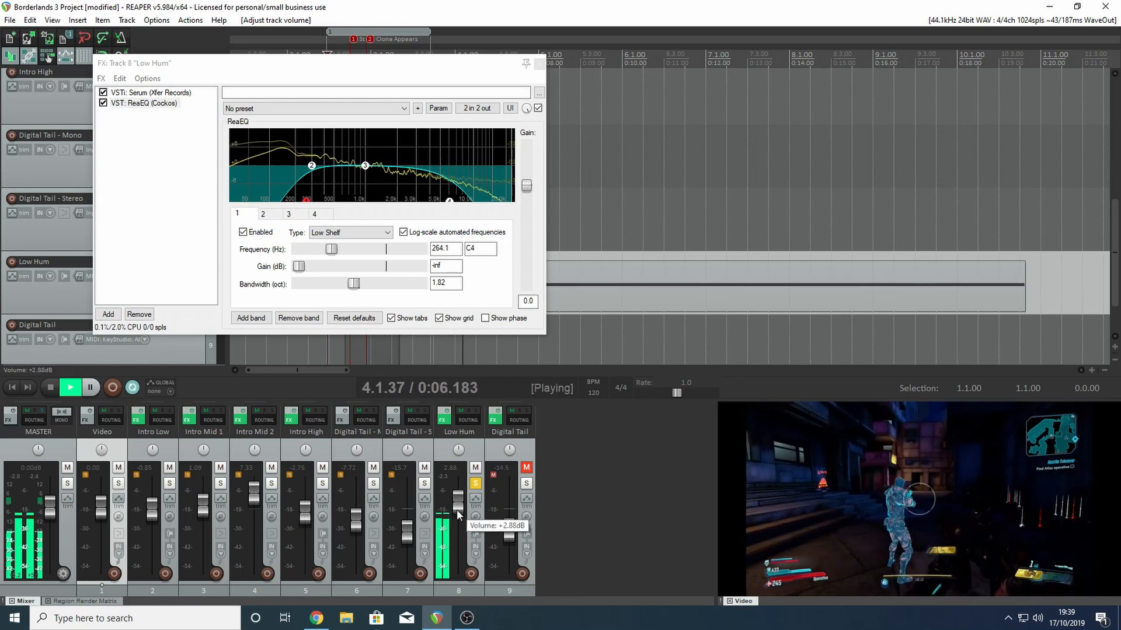
{"action": "key", "text": "space"}
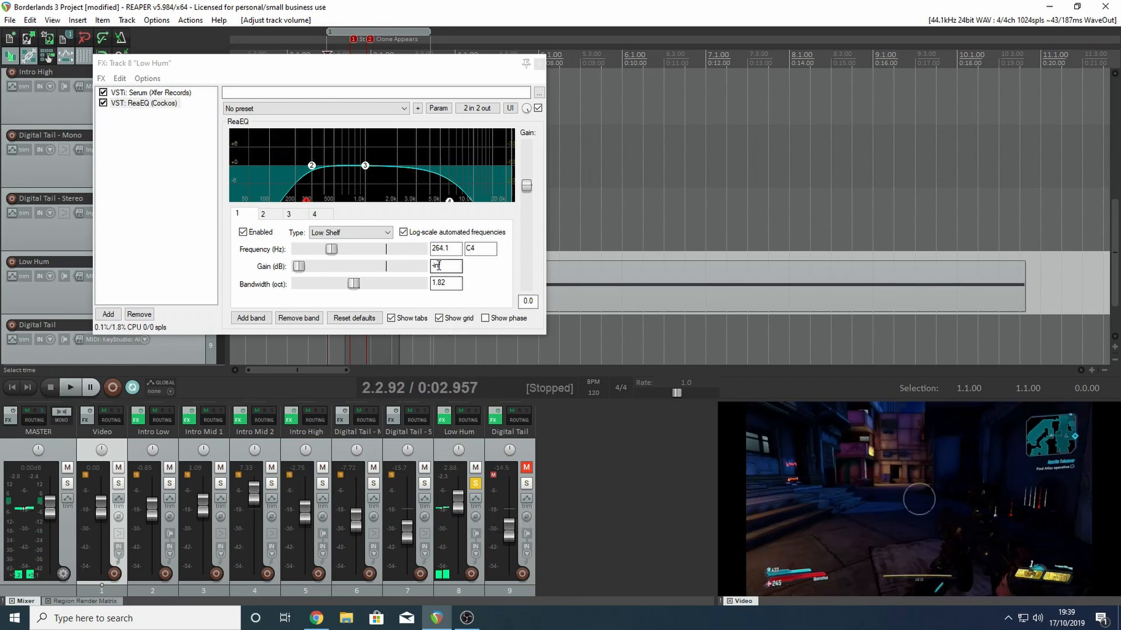
{"action": "key", "text": "Escape"}
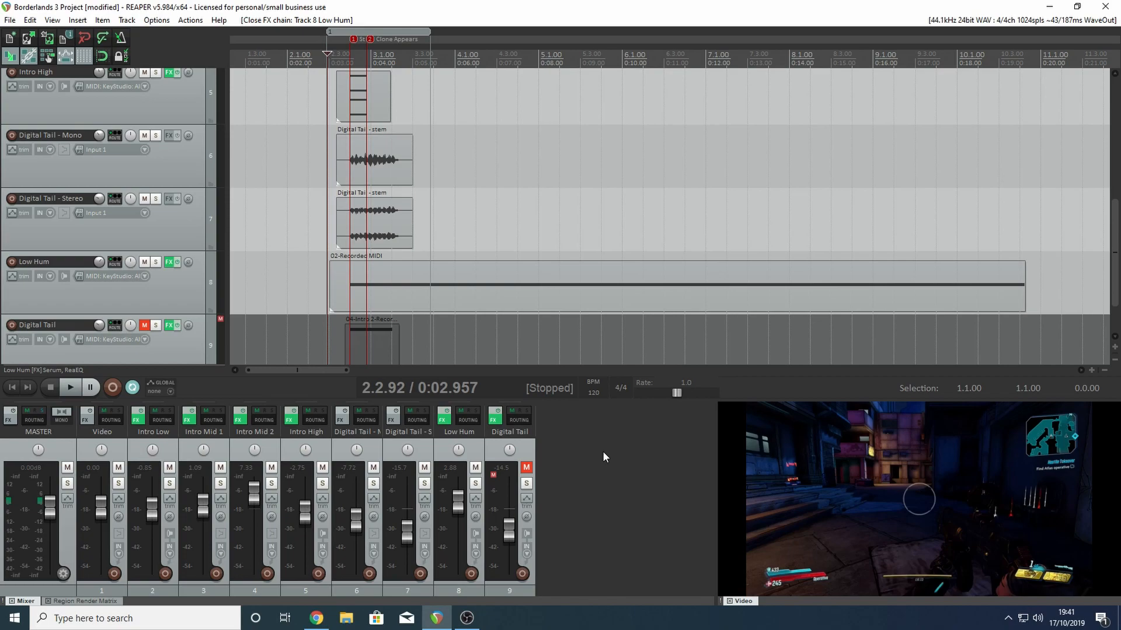
- Switch to Chrome, look over the Scott Game Sounds home page and the Maliwan sniper sound design video page, and return to REAPER
{"action": "left_click", "coordinate": [316, 618]}
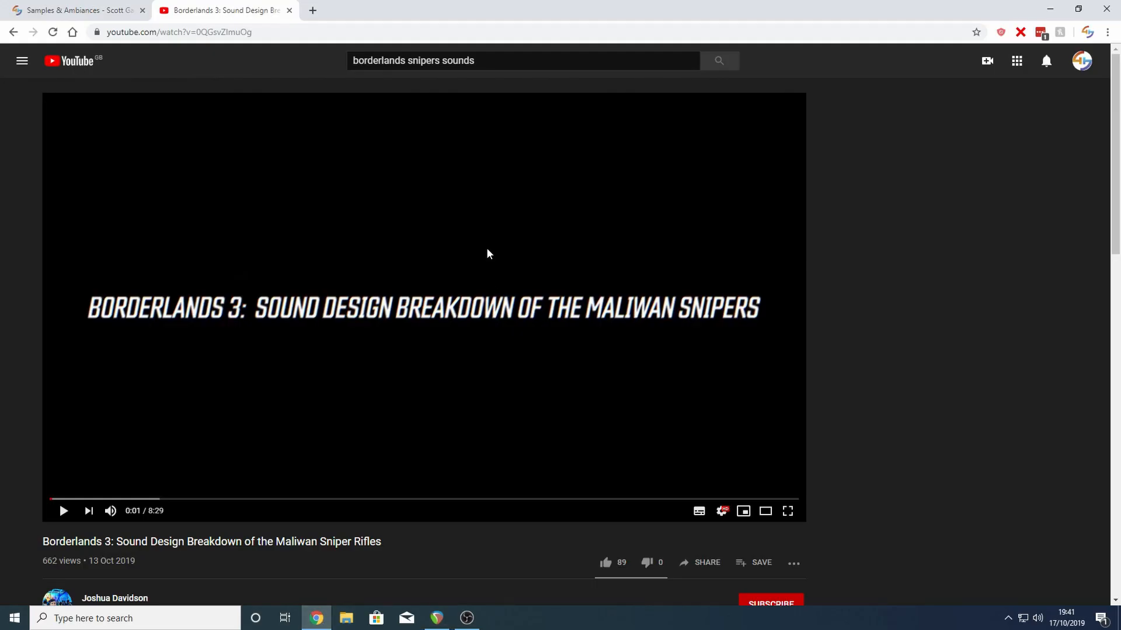
{"action": "left_click", "coordinate": [117, 6]}
{"action": "left_click", "coordinate": [313, 62]}
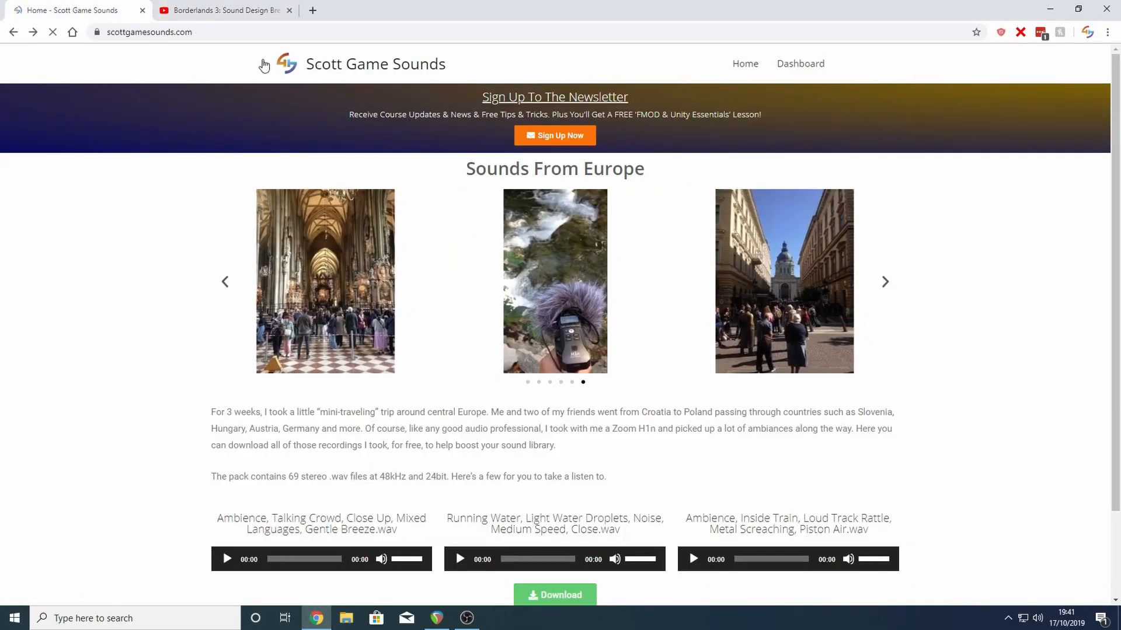
{"action": "scroll", "coordinate": [645, 145], "scroll_direction": "down", "scroll_amount": 10}
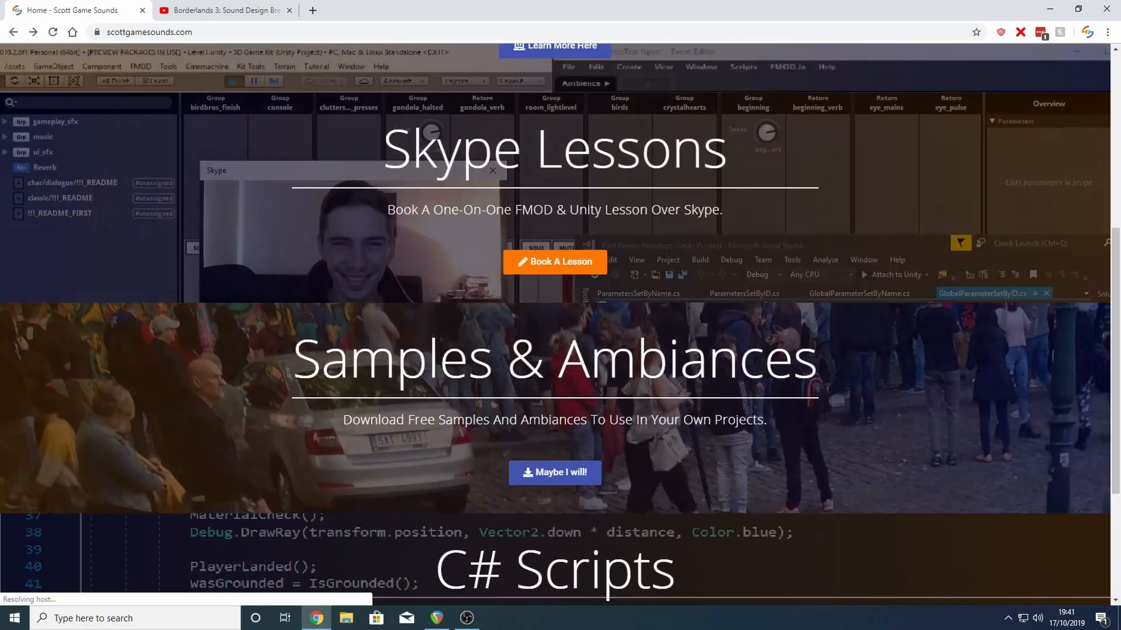
{"action": "scroll", "coordinate": [648, 260], "scroll_direction": "up", "scroll_amount": 3}
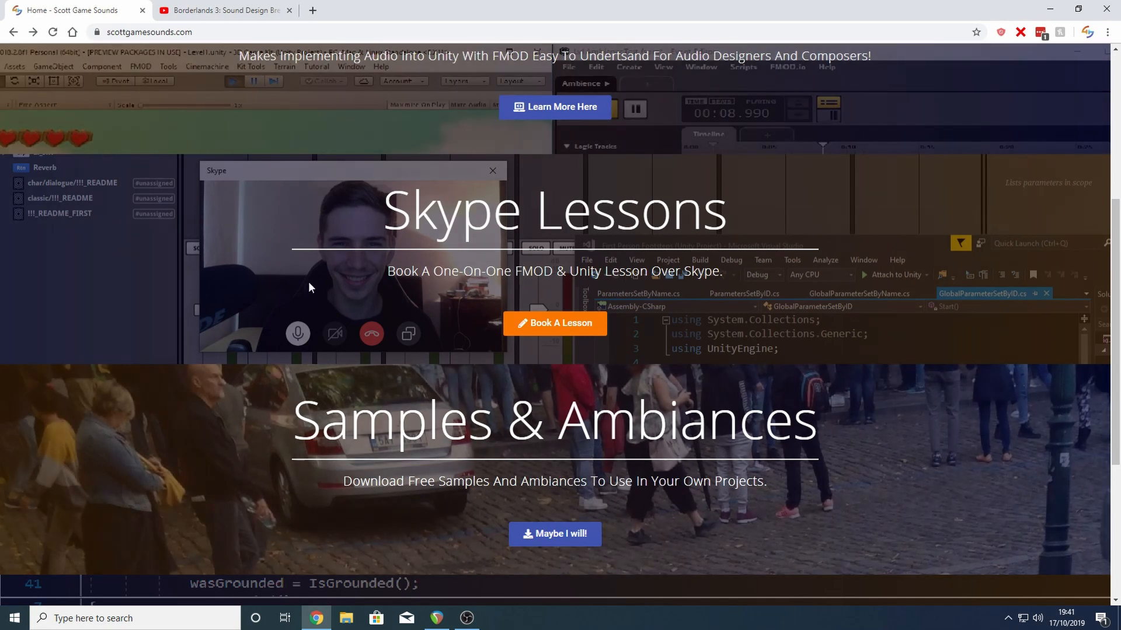
{"action": "left_click", "coordinate": [222, 10]}
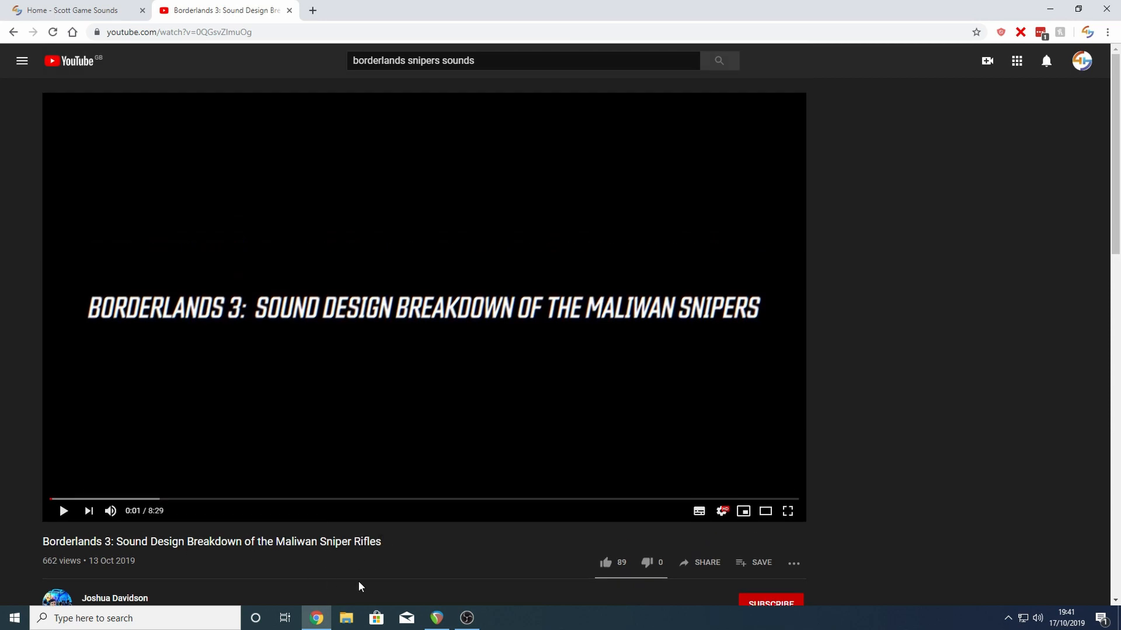
{"action": "left_click", "coordinate": [436, 618]}
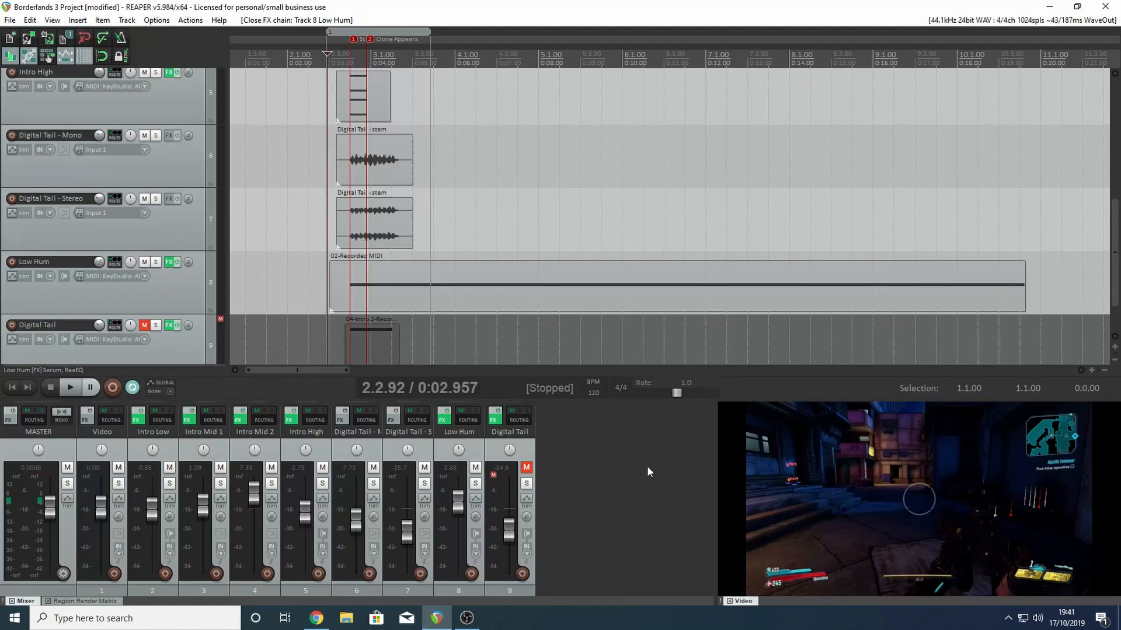